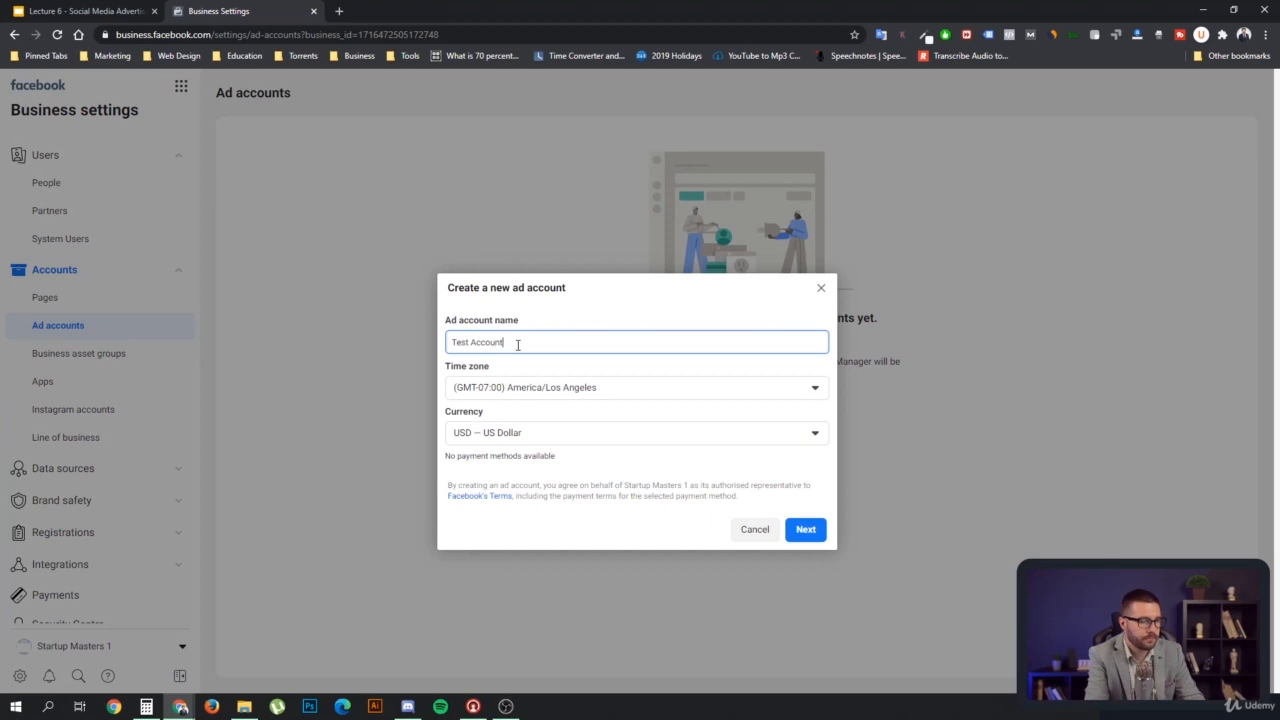
- Look through the available time zones for the new ad account, keeping America/Los Angeles selected
{"action": "left_click", "coordinate": [615, 391]}
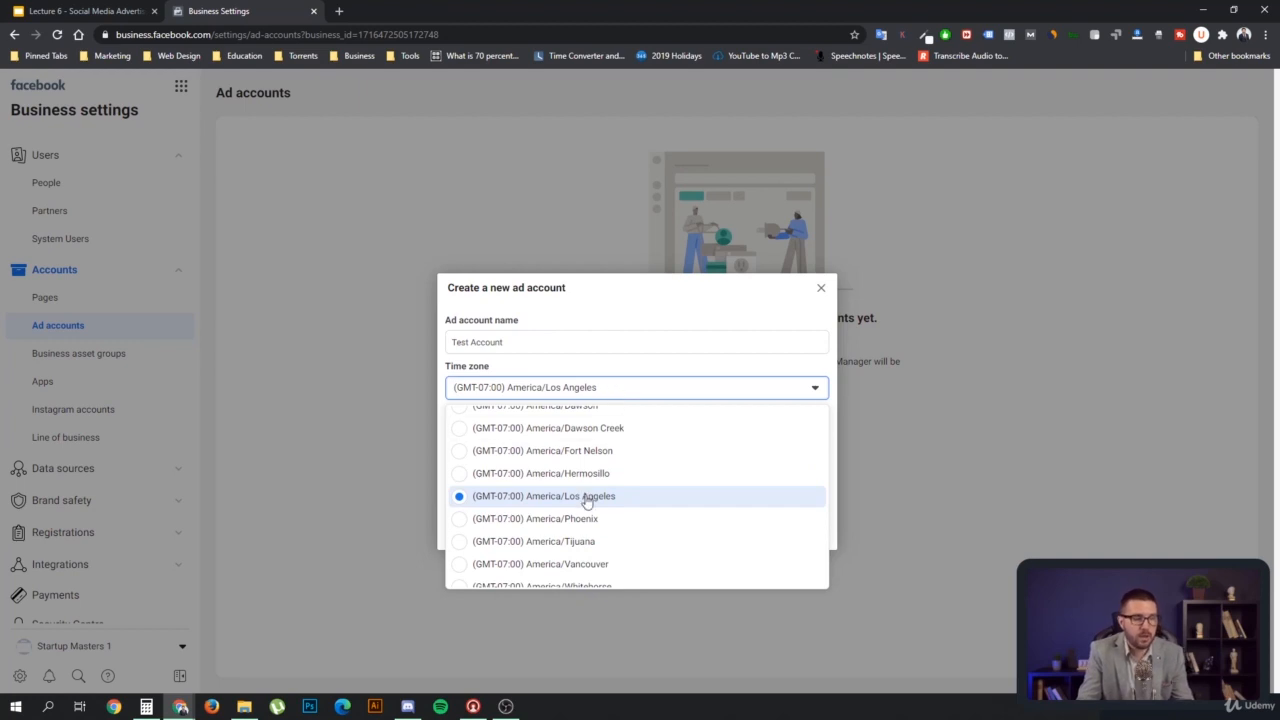
{"action": "scroll", "coordinate": [636, 513], "scroll_direction": "up", "scroll_amount": 3}
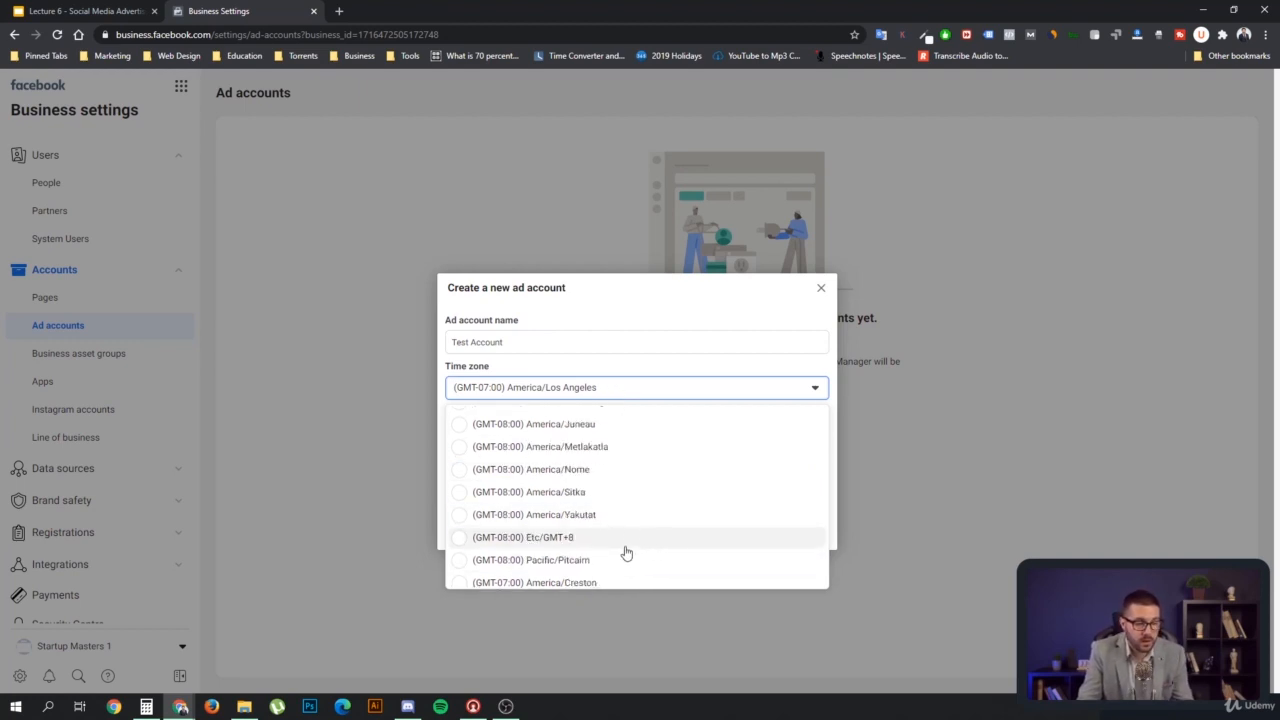
{"action": "scroll", "coordinate": [645, 551], "scroll_direction": "up", "scroll_amount": 1}
{"action": "scroll", "coordinate": [645, 551], "scroll_direction": "up", "scroll_amount": 2}
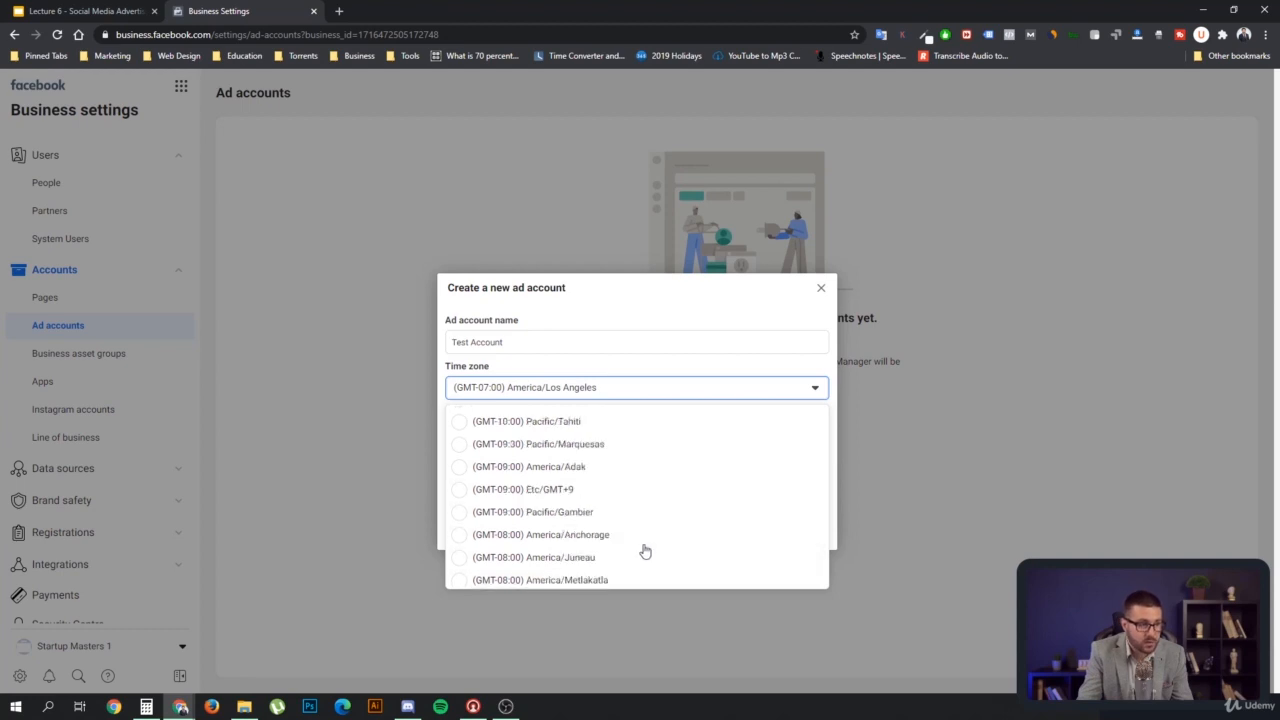
{"action": "scroll", "coordinate": [650, 542], "scroll_direction": "up", "scroll_amount": 2}
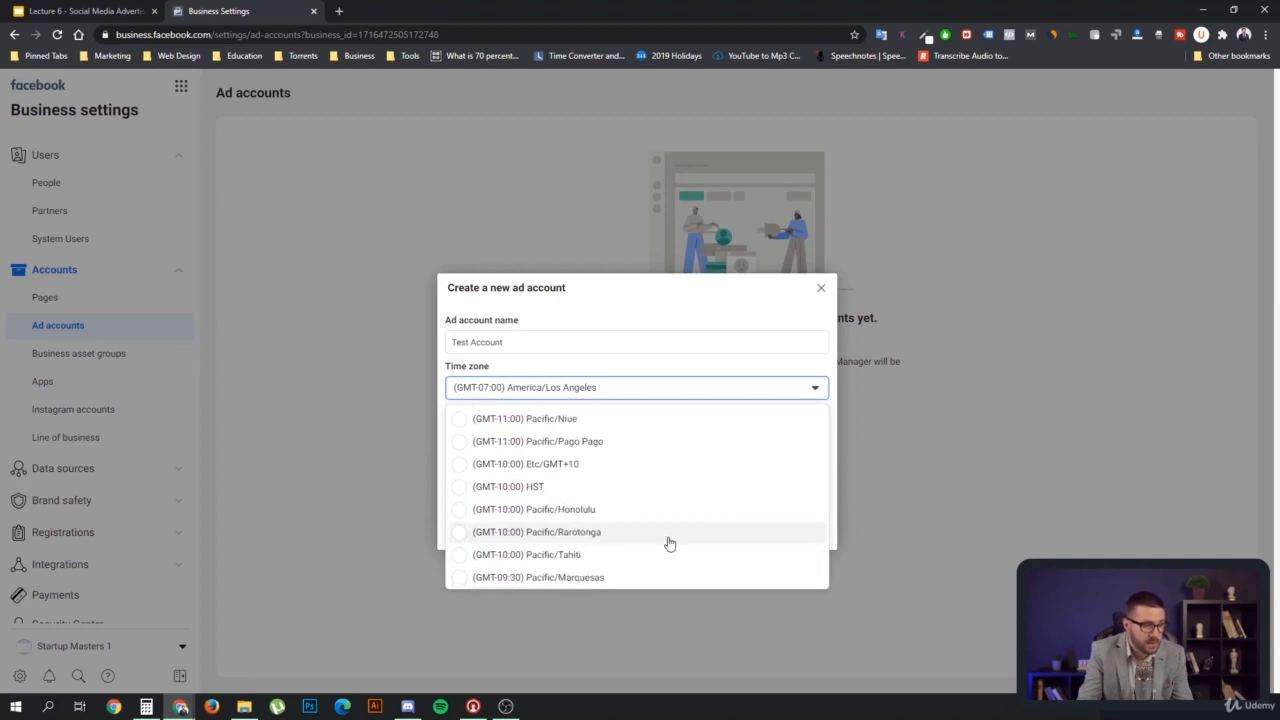
{"action": "scroll", "coordinate": [663, 536], "scroll_direction": "down", "scroll_amount": 2}
{"action": "scroll", "coordinate": [665, 541], "scroll_direction": "down", "scroll_amount": 4}
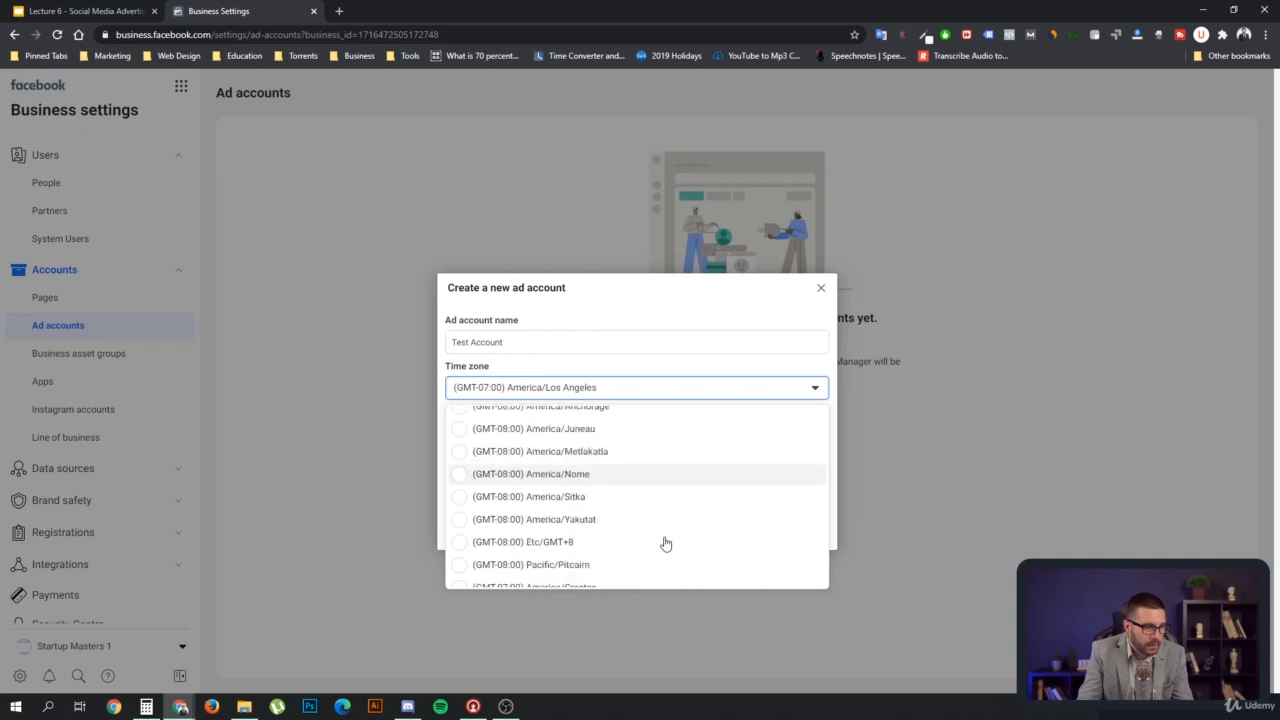
{"action": "left_click", "coordinate": [702, 376]}
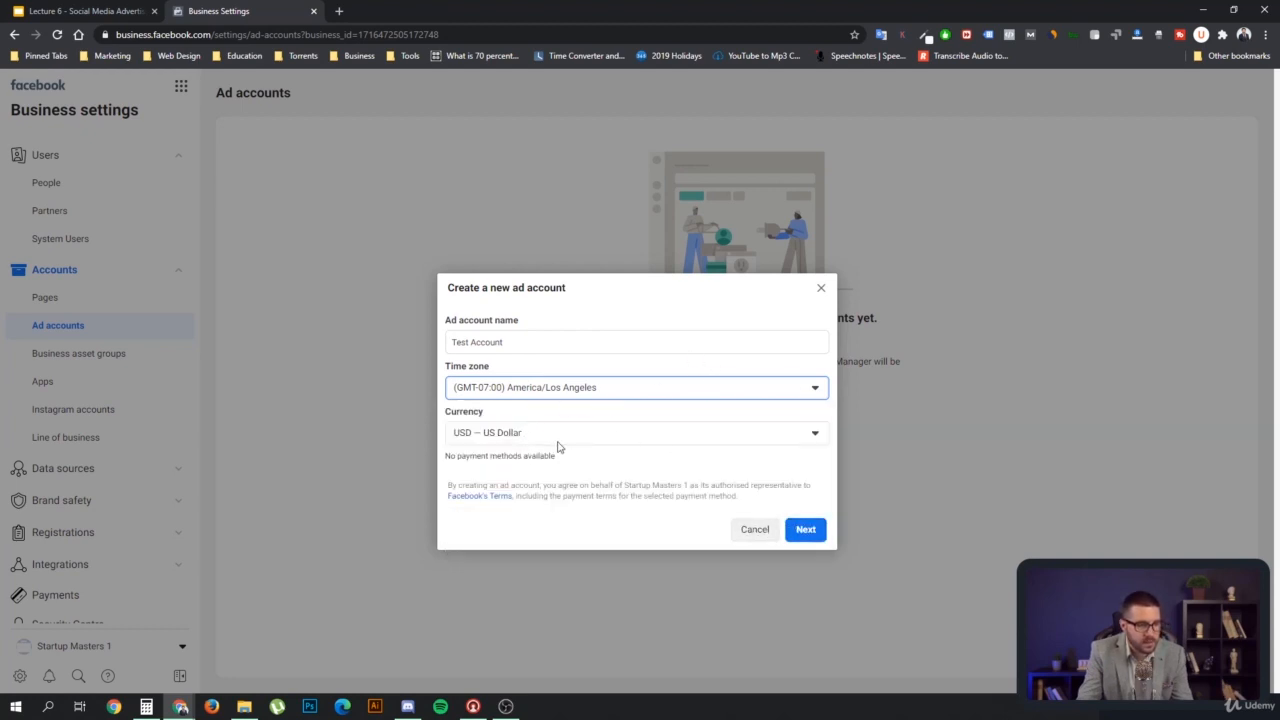
- Create the ad account for use by My business (Startup Masters 1)
{"action": "left_click", "coordinate": [816, 526]}
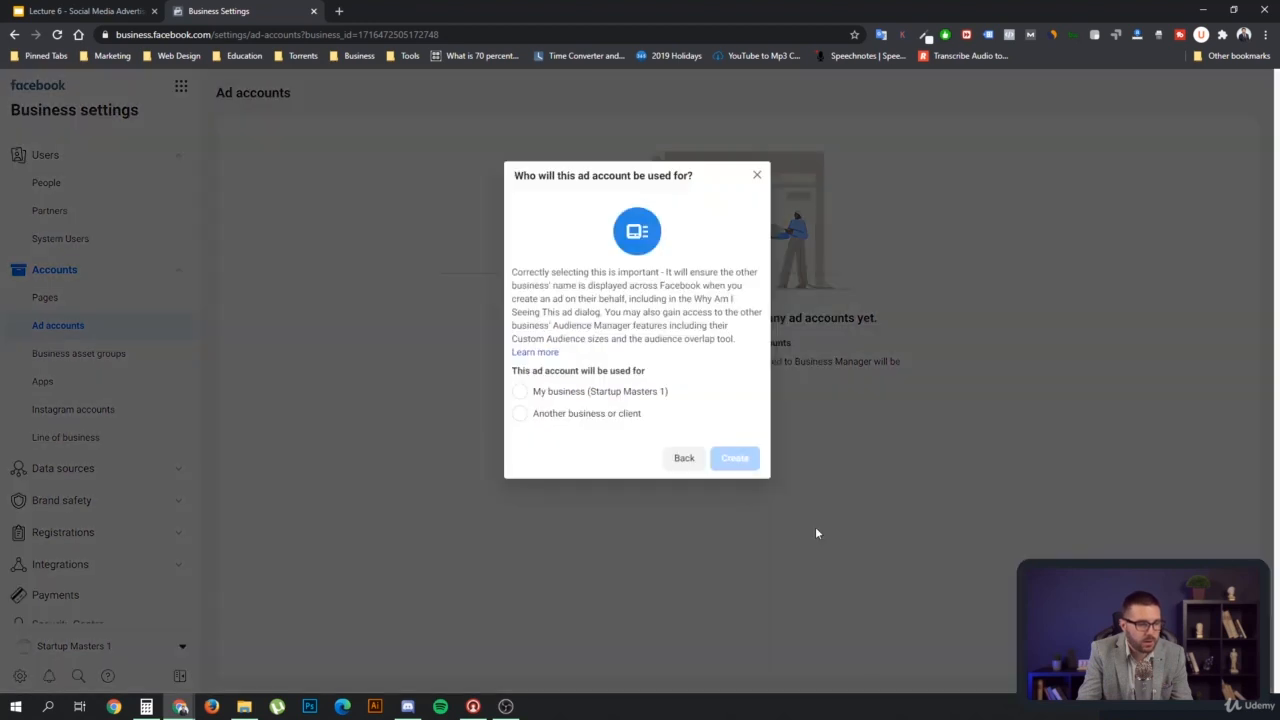
{"action": "left_click", "coordinate": [545, 398]}
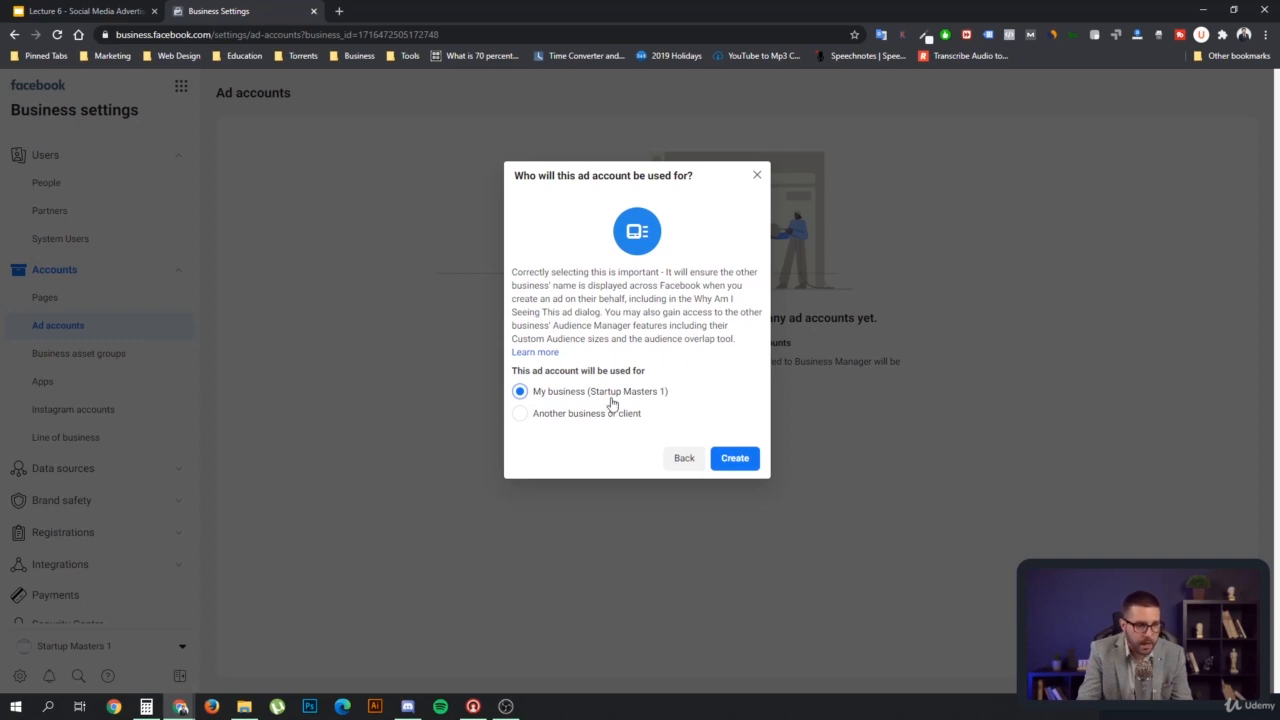
{"action": "left_click", "coordinate": [745, 467]}
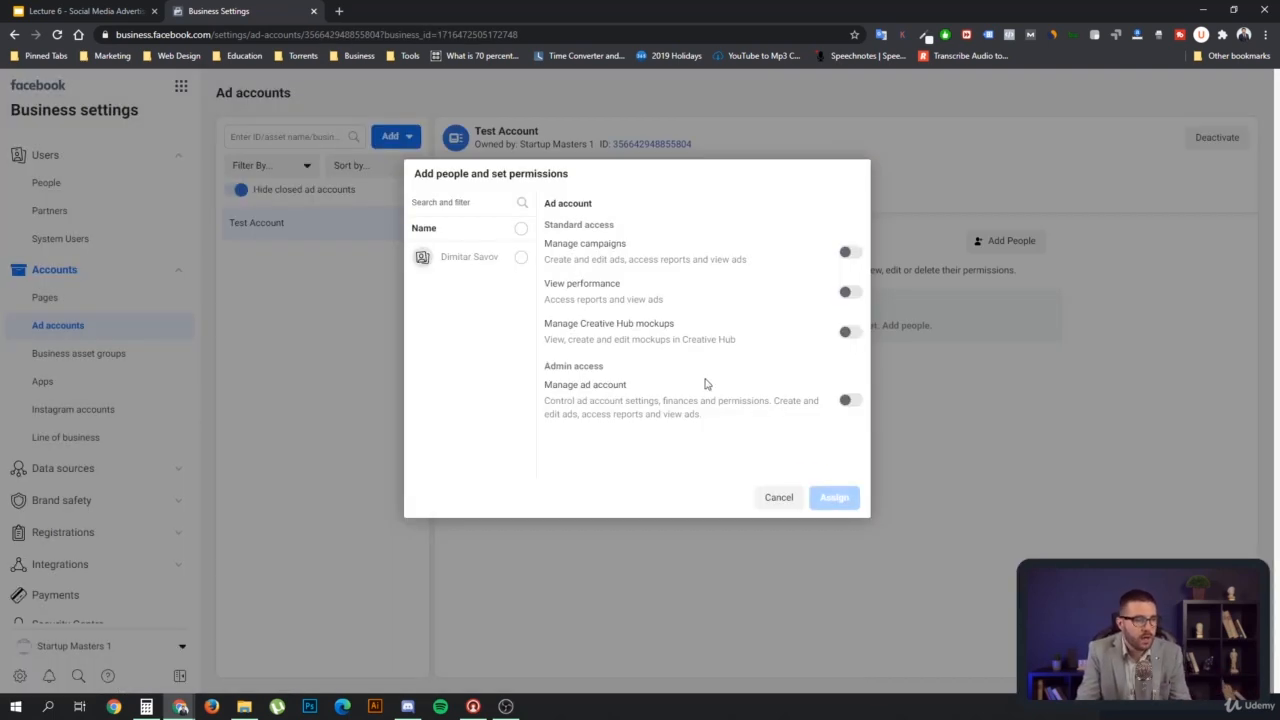
- Assign the listed person to Test Account with the Manage ad account admin permission and close the confirmation
{"action": "left_click", "coordinate": [521, 260]}
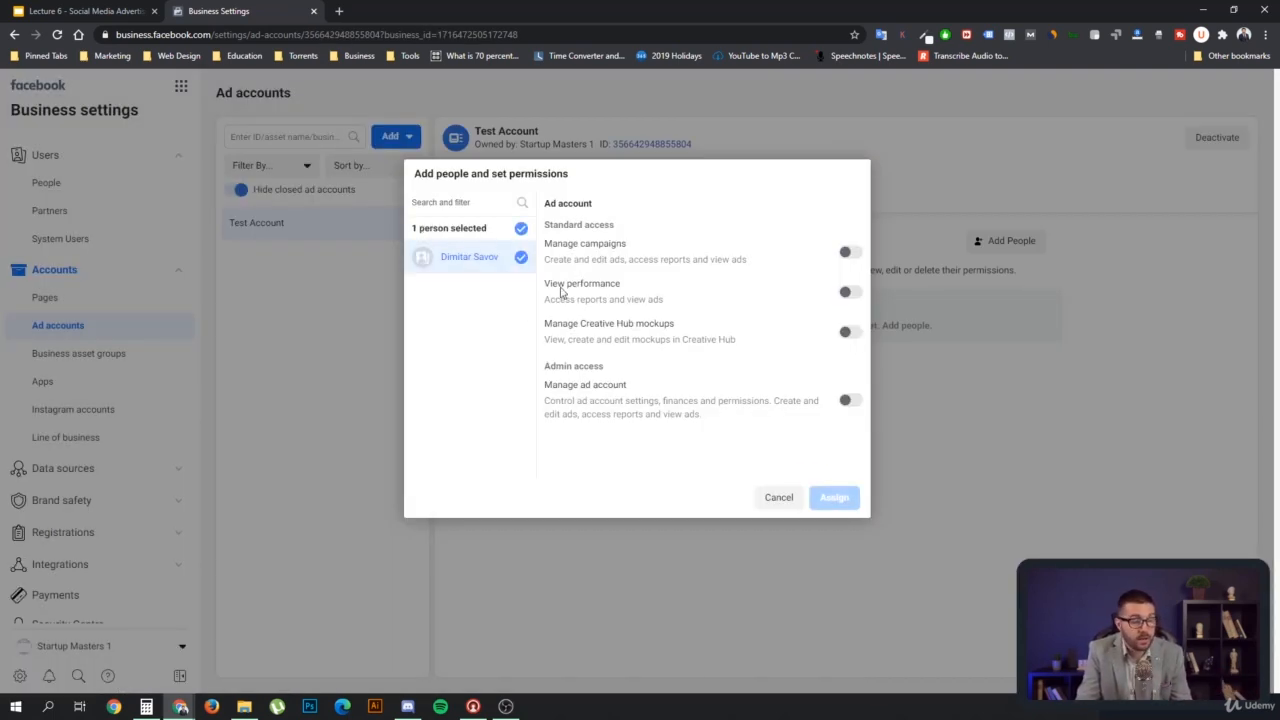
{"action": "left_click", "coordinate": [848, 400]}
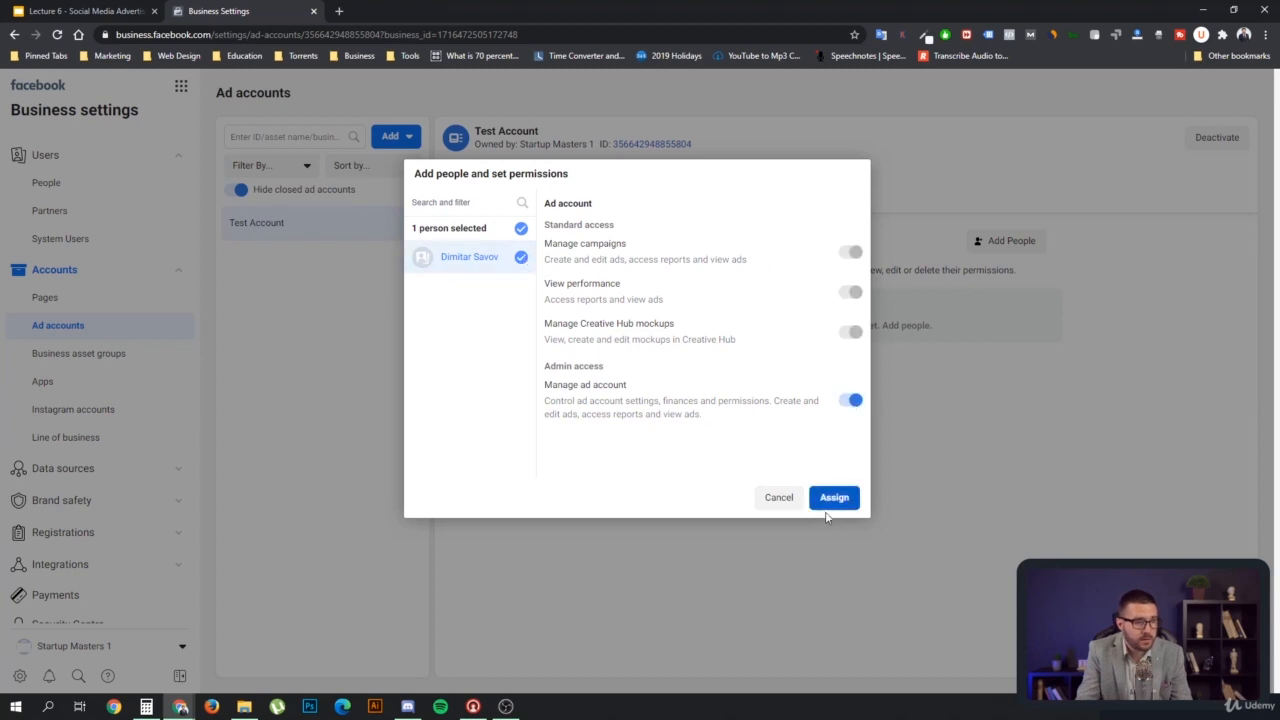
{"action": "left_click", "coordinate": [834, 497]}
{"action": "left_click", "coordinate": [648, 306]}
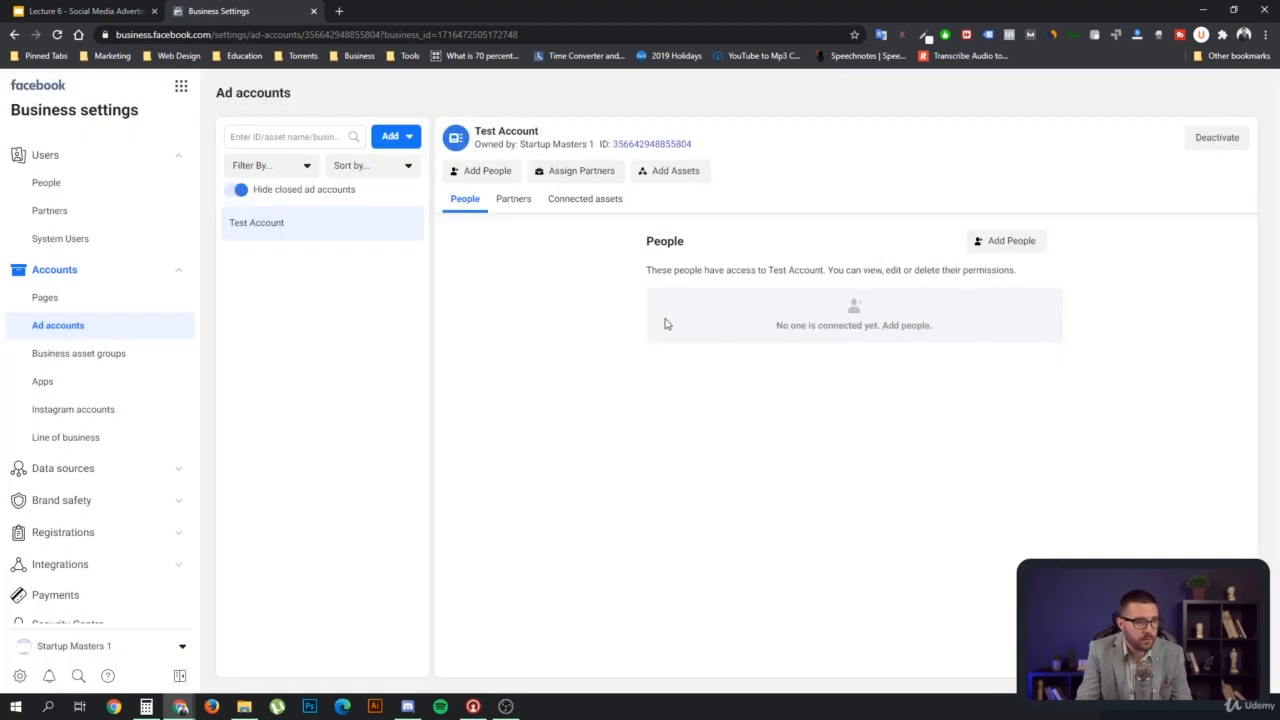
- Open Test Account in Ads Manager
{"action": "left_click", "coordinate": [300, 232]}
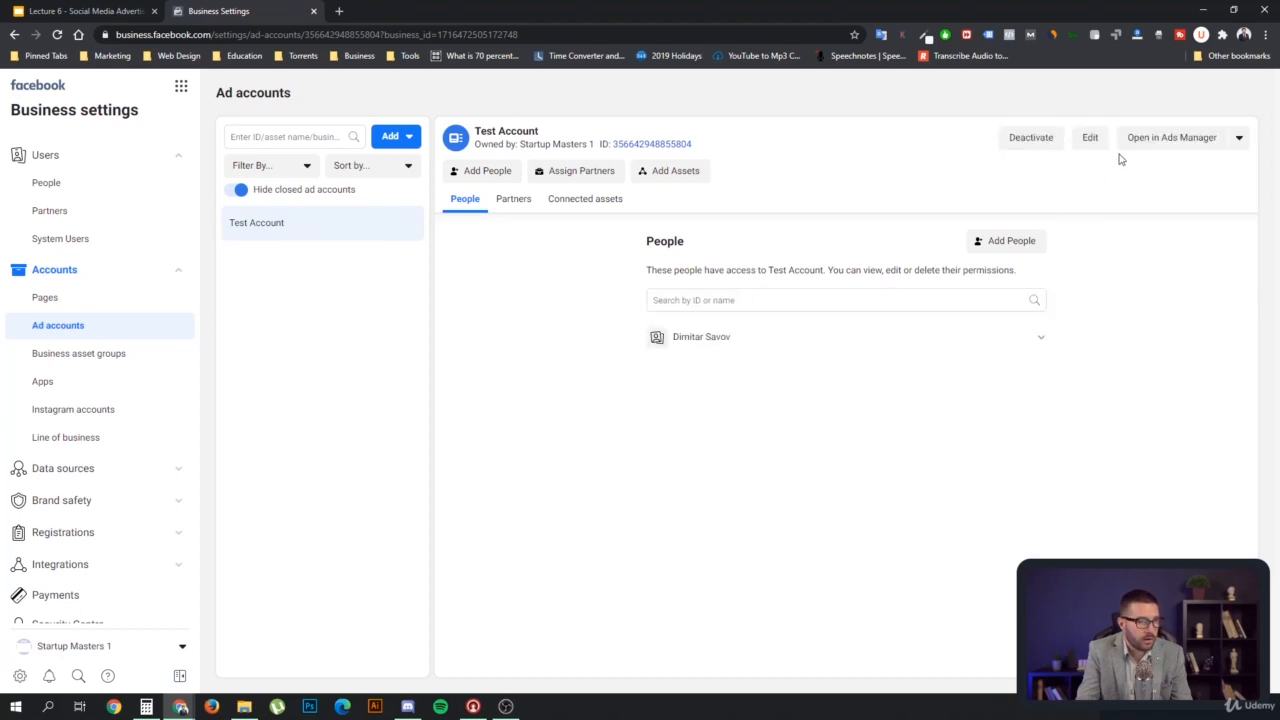
{"action": "left_click", "coordinate": [1165, 140]}
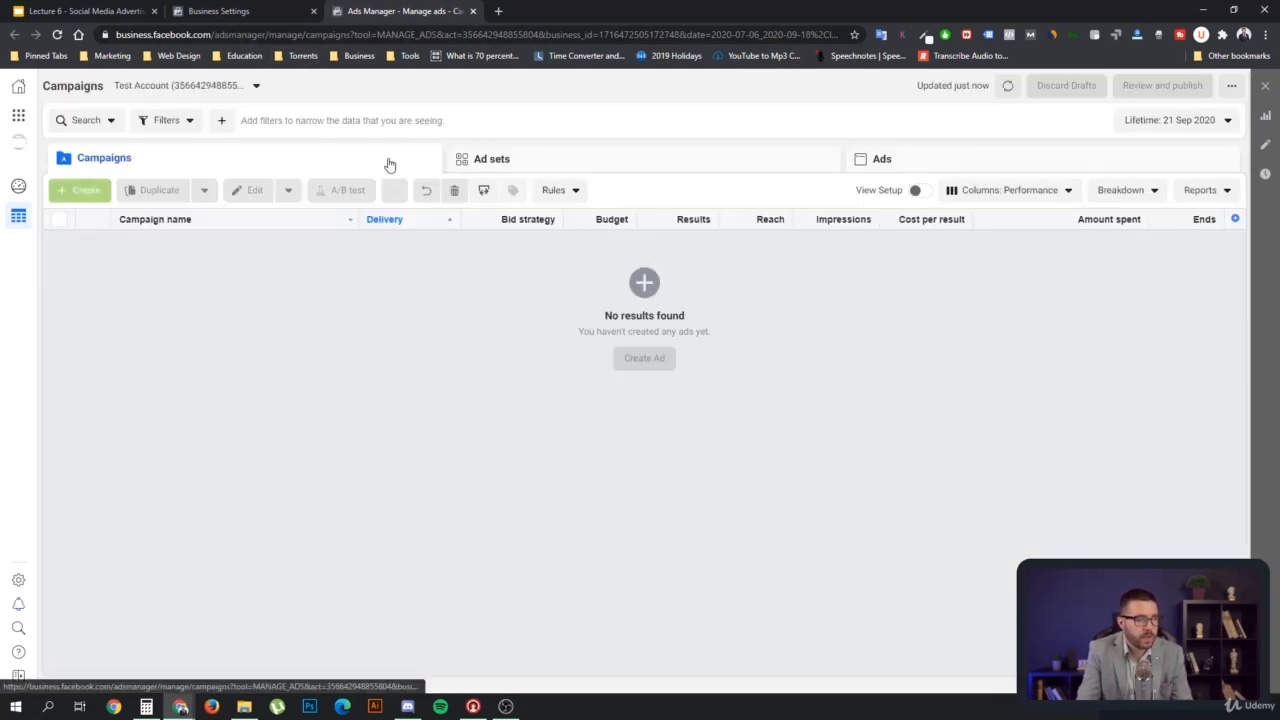
- Look through the Campaigns, Ad sets and Ads levels of the account, ending on Campaigns
{"action": "left_click", "coordinate": [631, 157]}
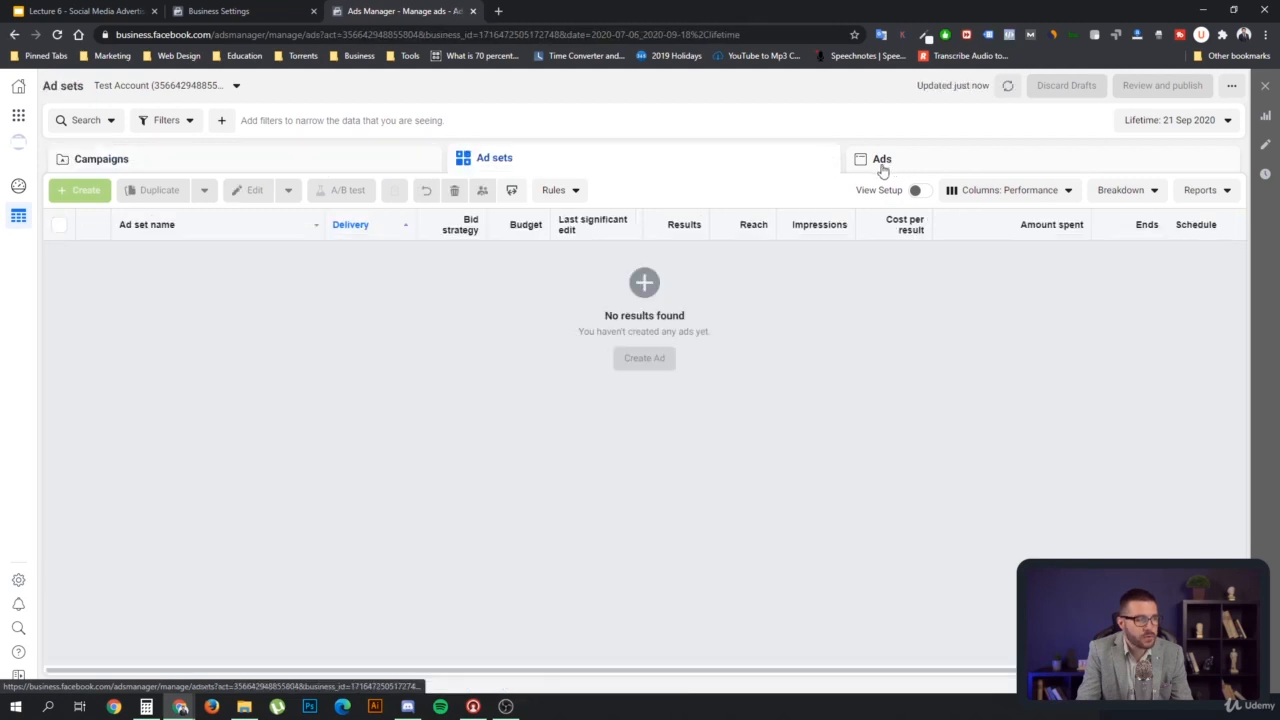
{"action": "left_click", "coordinate": [876, 163]}
{"action": "left_click", "coordinate": [493, 165]}
{"action": "left_click", "coordinate": [345, 167]}
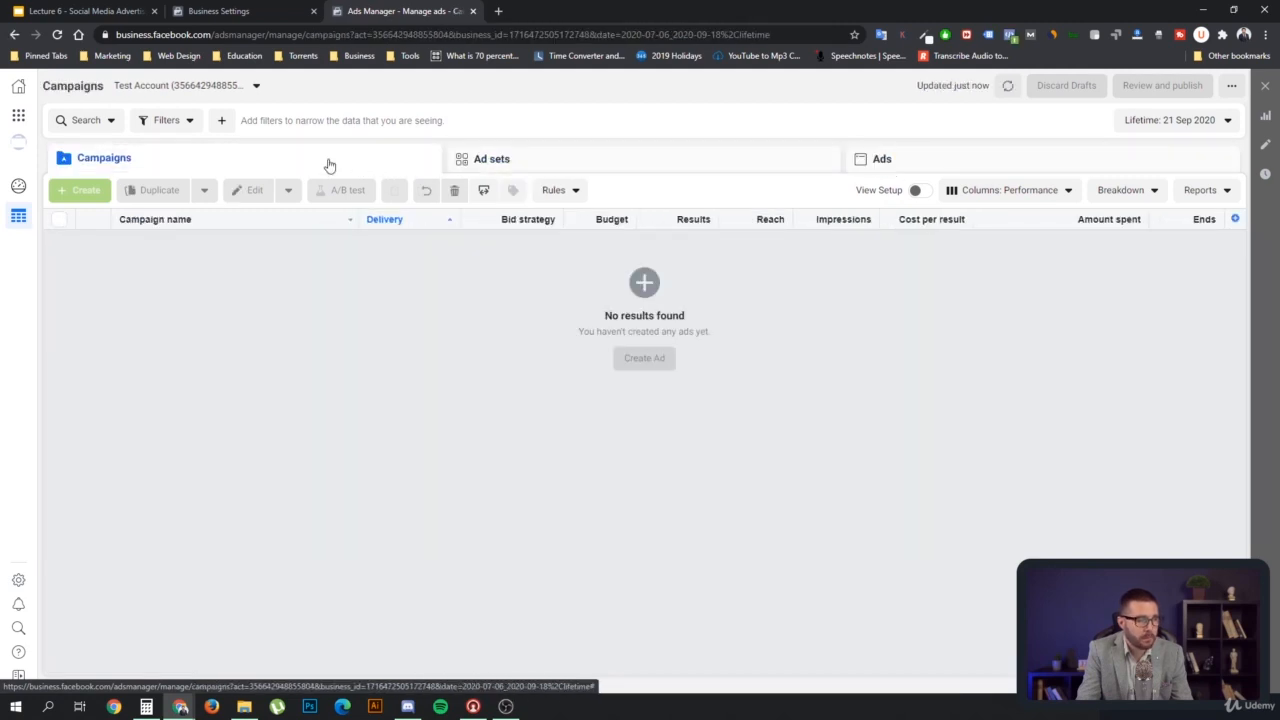
{"action": "left_click", "coordinate": [551, 170]}
{"action": "left_click", "coordinate": [934, 166]}
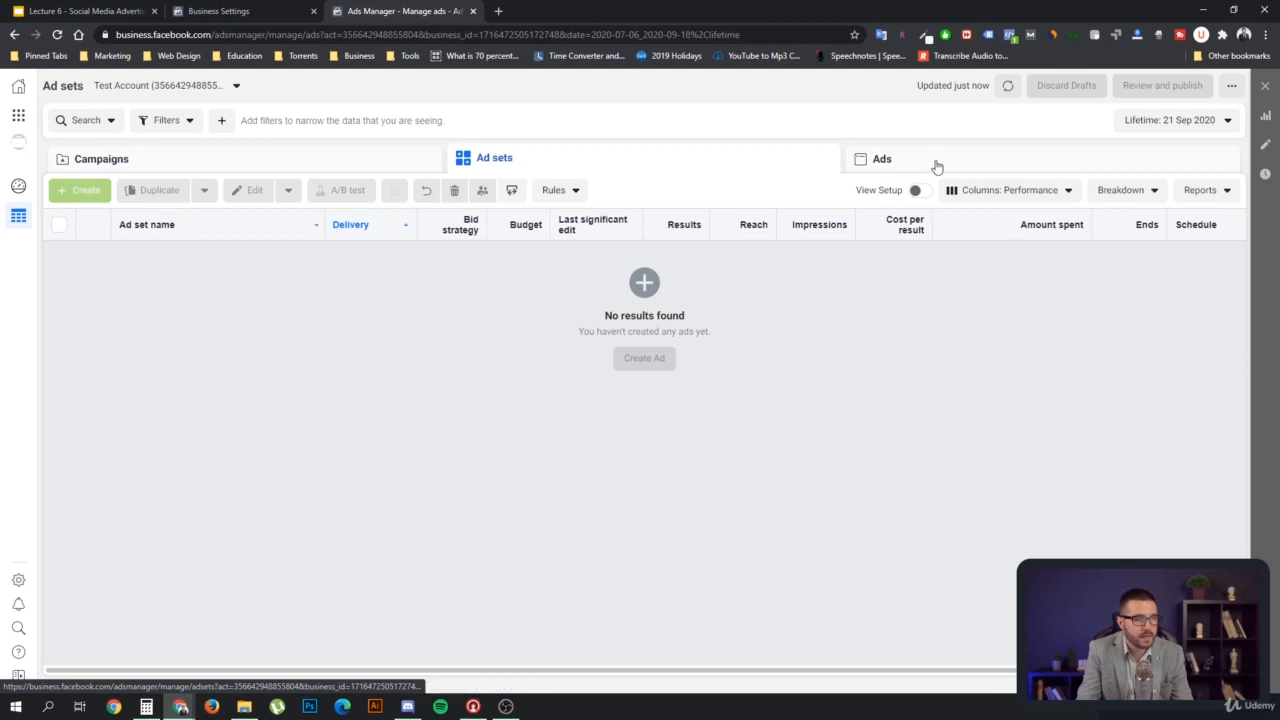
{"action": "left_click", "coordinate": [306, 160]}
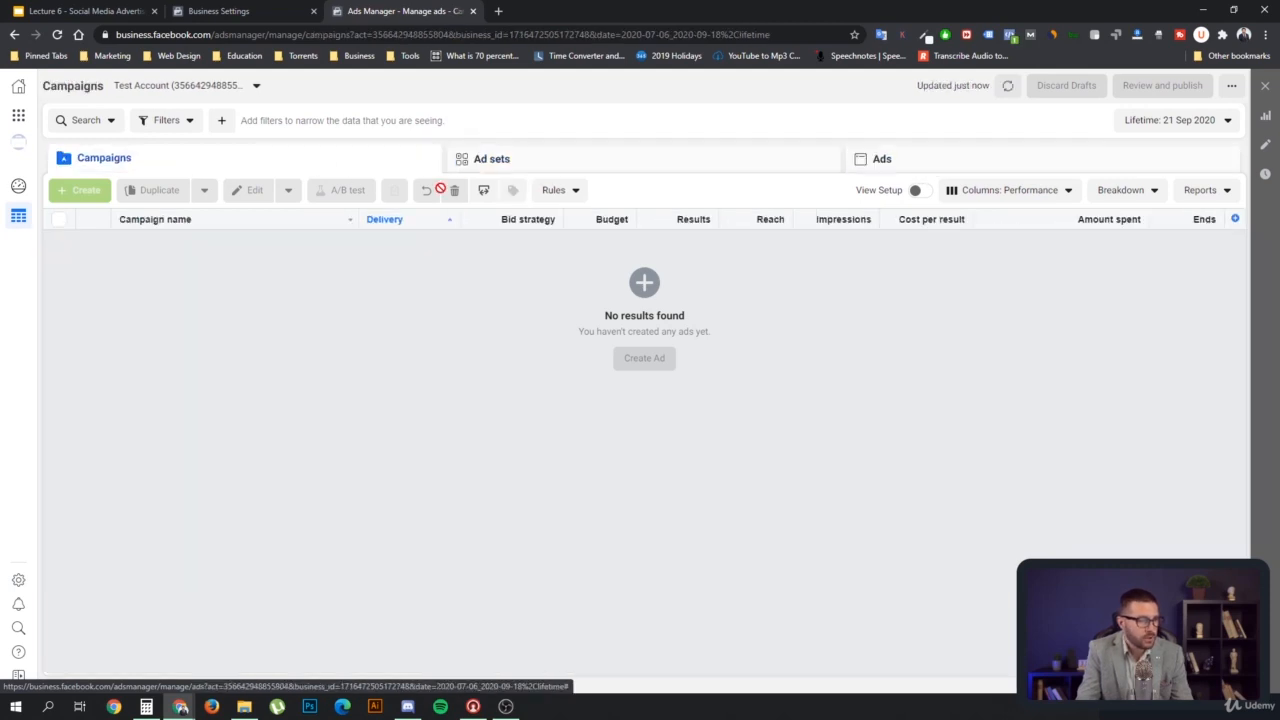
{"action": "mouse_move", "coordinate": [84, 188]}
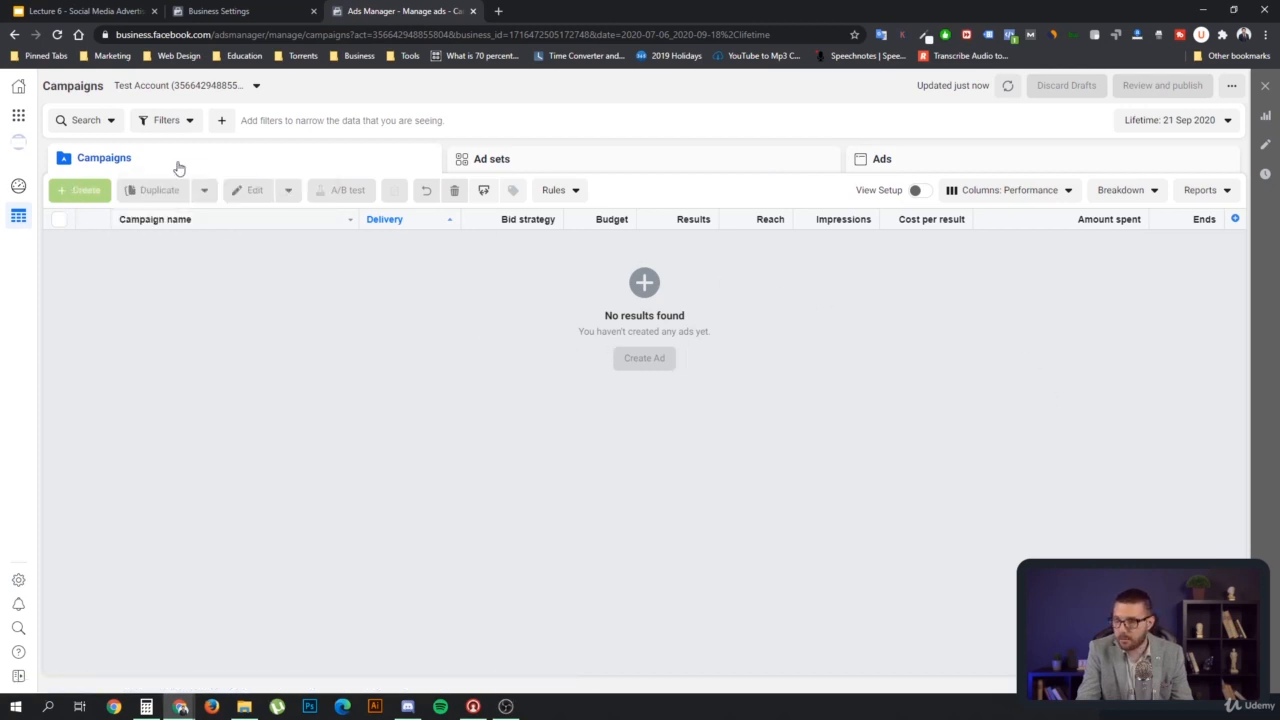
{"action": "left_click", "coordinate": [208, 296]}
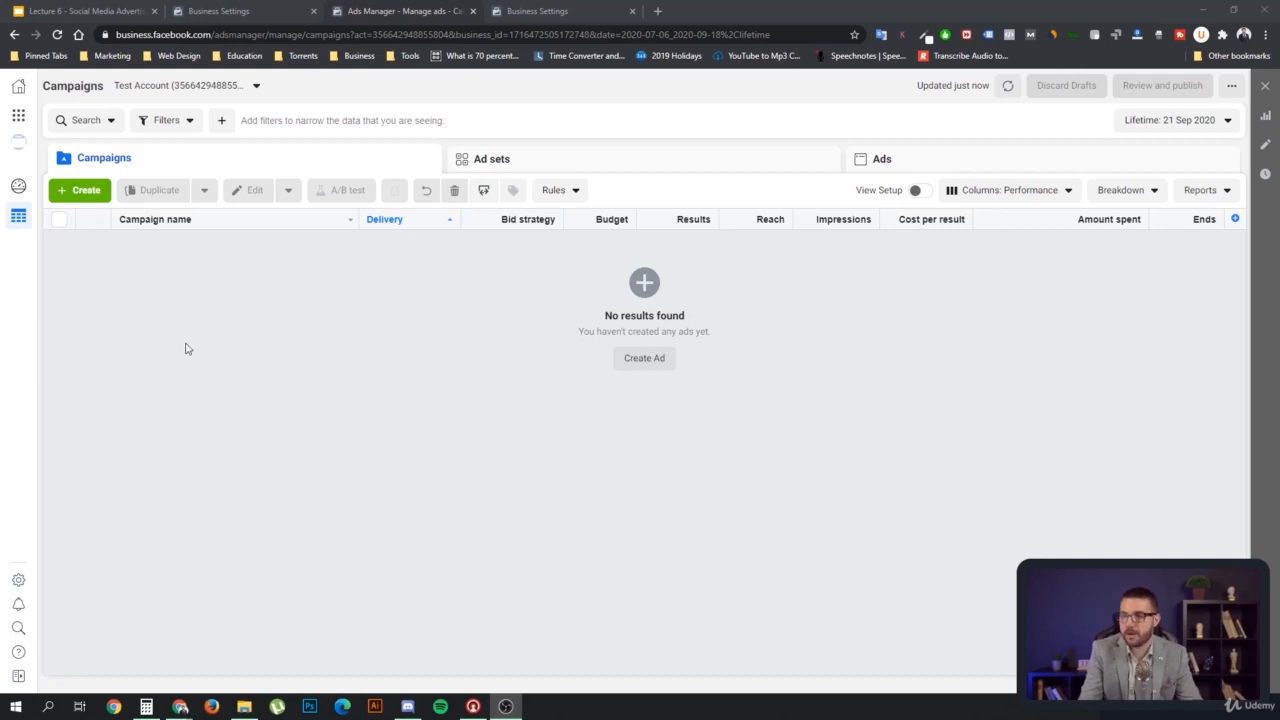
{"action": "left_click", "coordinate": [300, 290]}
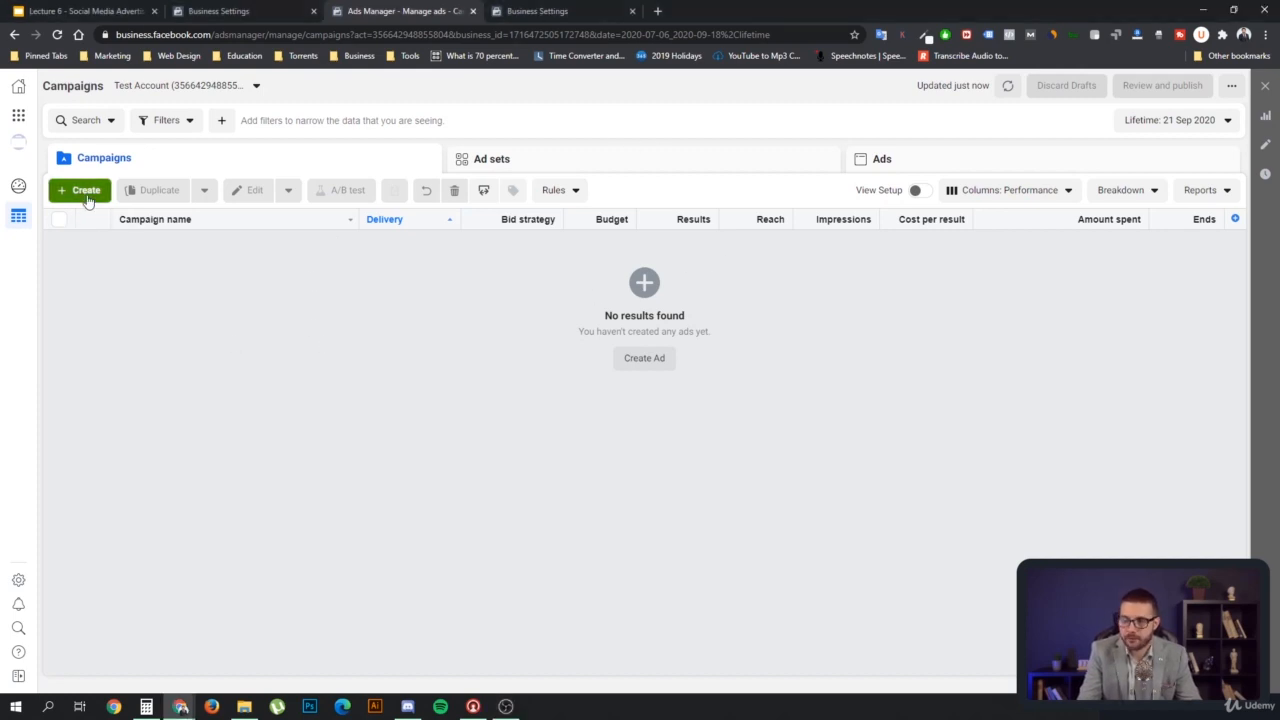
- Create a new campaign with the Conversions objective
{"action": "left_click", "coordinate": [83, 190]}
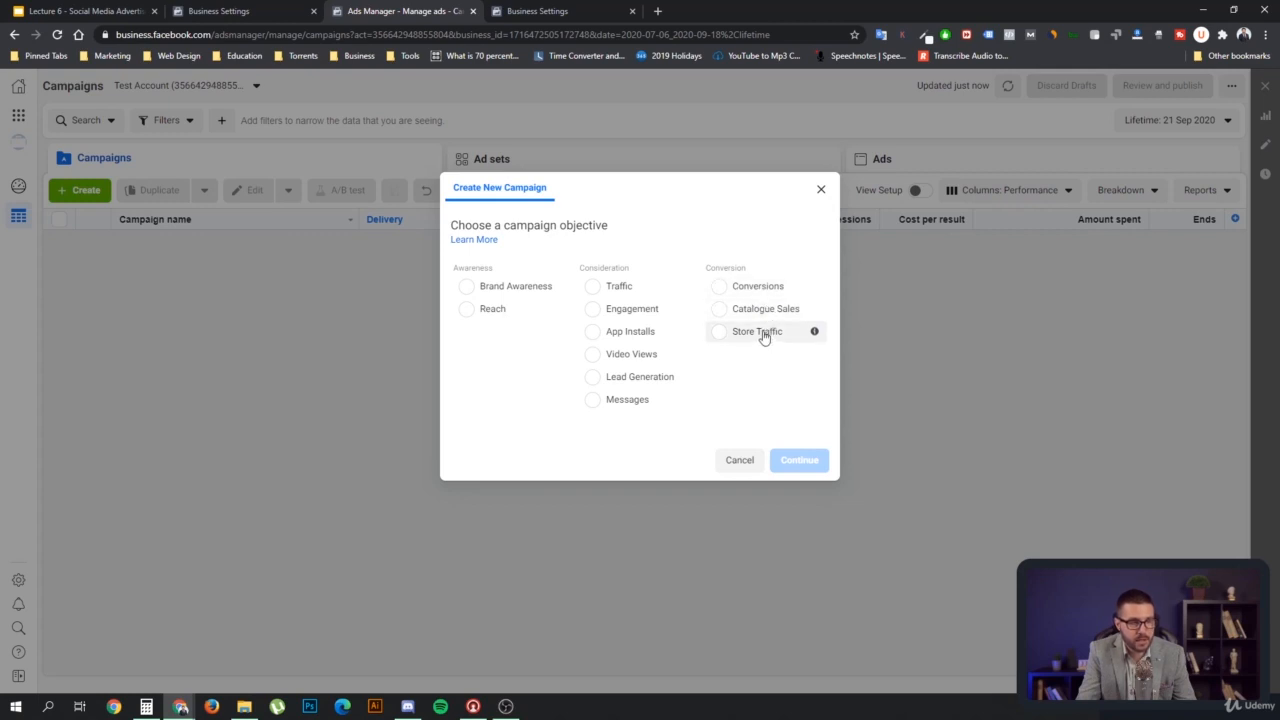
{"action": "left_click", "coordinate": [724, 290]}
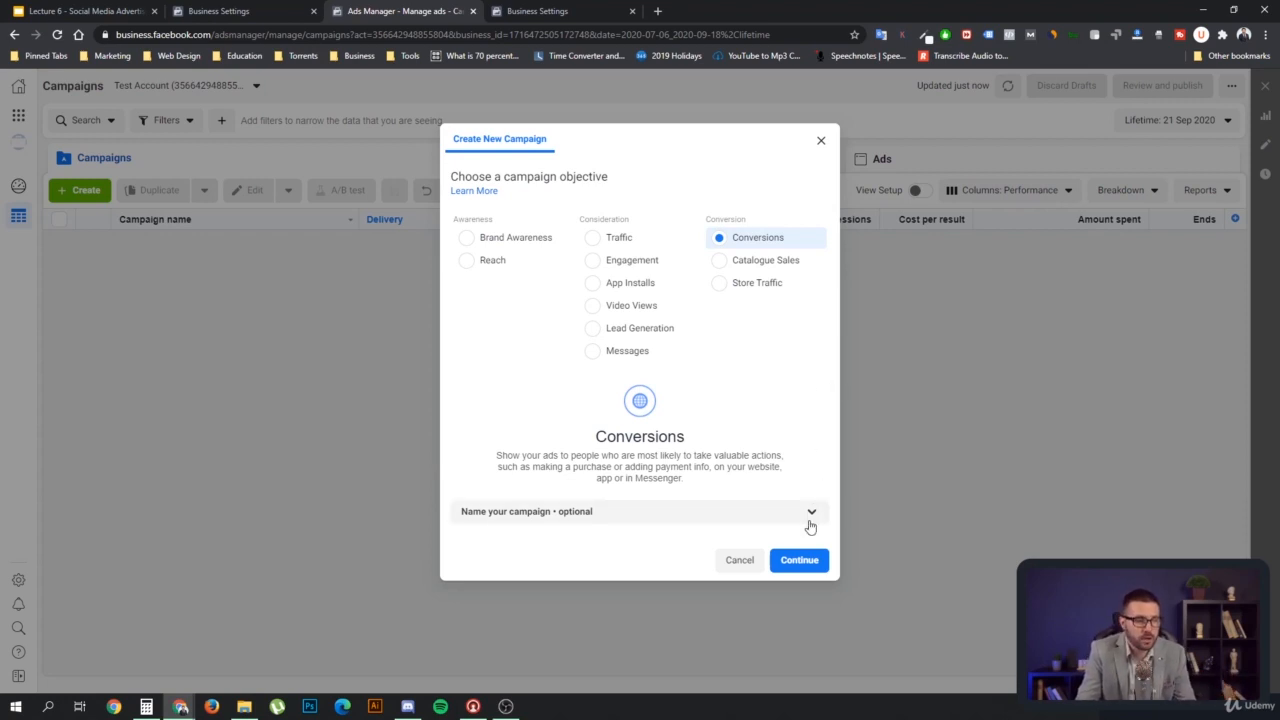
{"action": "left_click", "coordinate": [800, 564]}
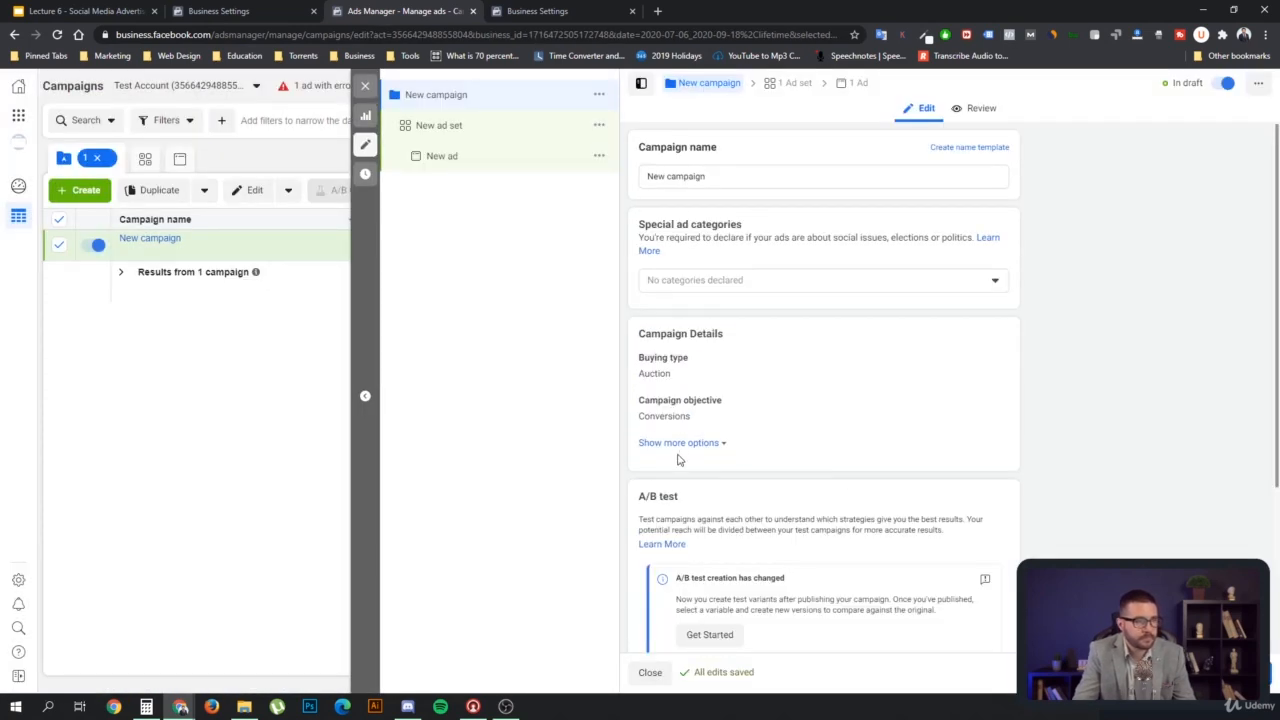
- Rename the new campaign as Test Campaign
{"action": "left_click", "coordinate": [726, 176]}
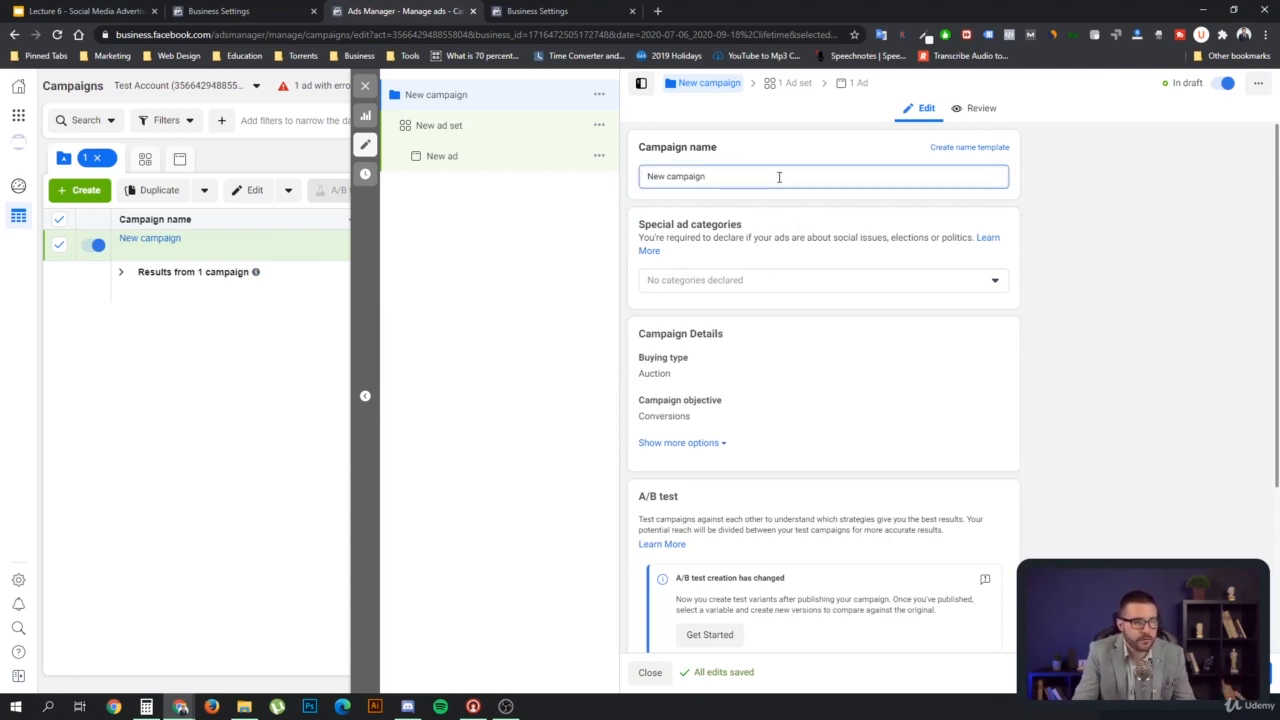
{"action": "left_click_drag", "start_coordinate": [724, 176], "coordinate": [591, 163]}
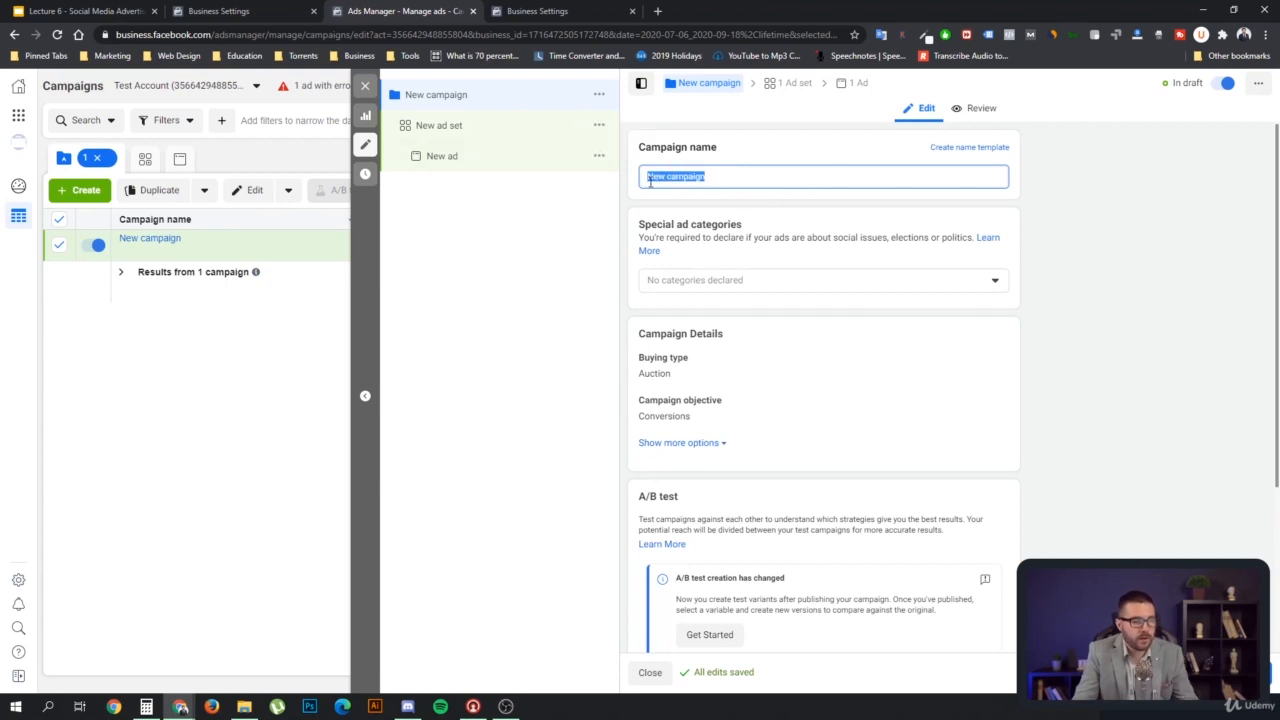
{"action": "type", "text": "Test"}
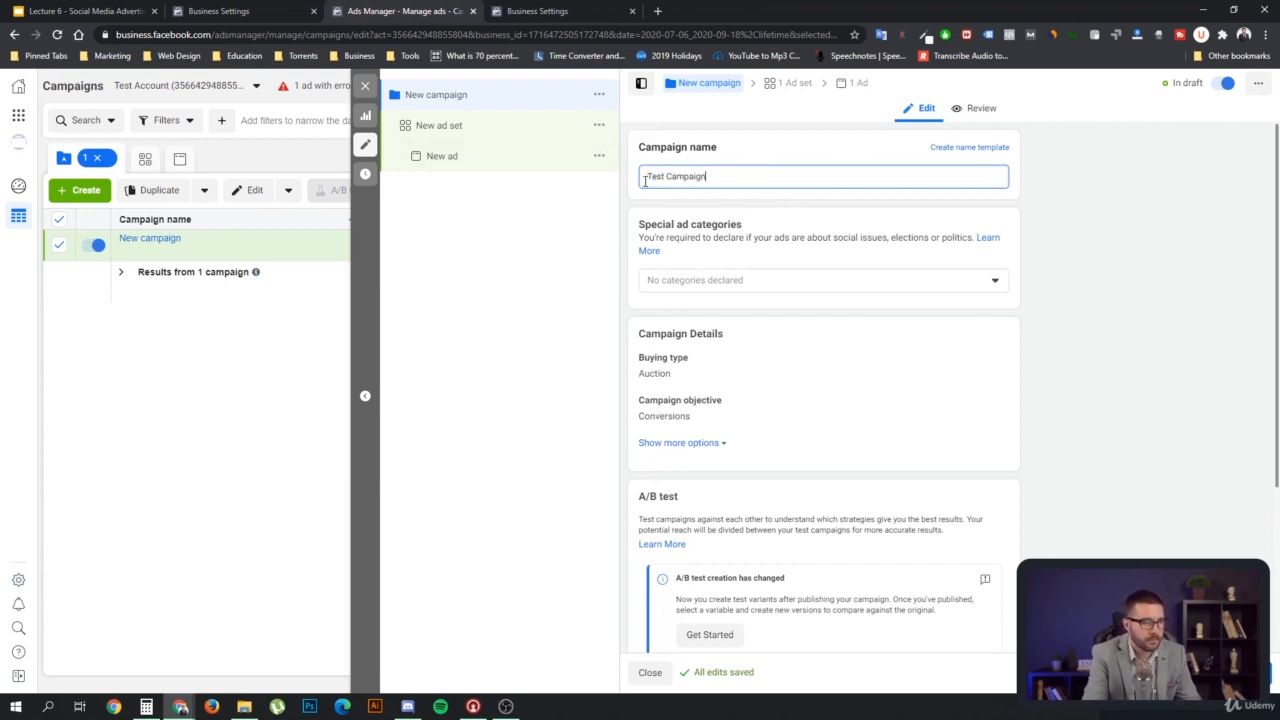
{"action": "type", "text": " Campaign"}
- Check the special ad categories without declaring any, and expand the campaign objective choices
{"action": "left_click", "coordinate": [788, 284]}
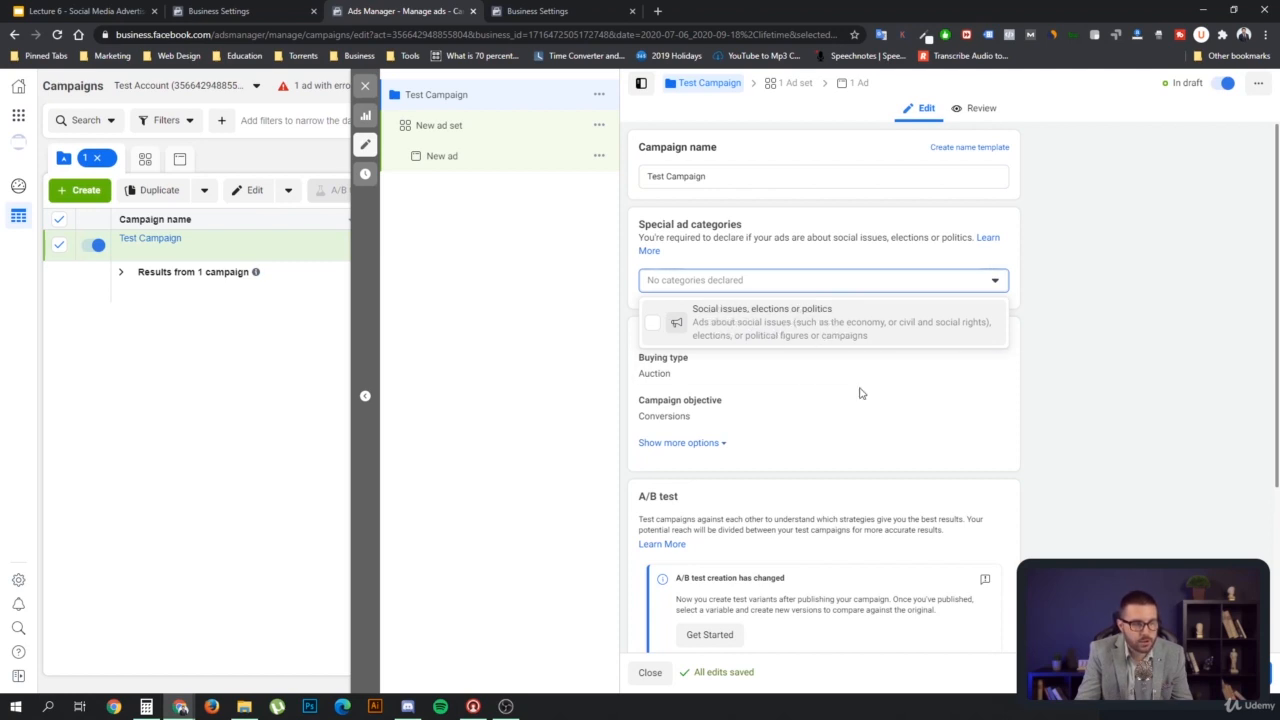
{"action": "left_click", "coordinate": [873, 259]}
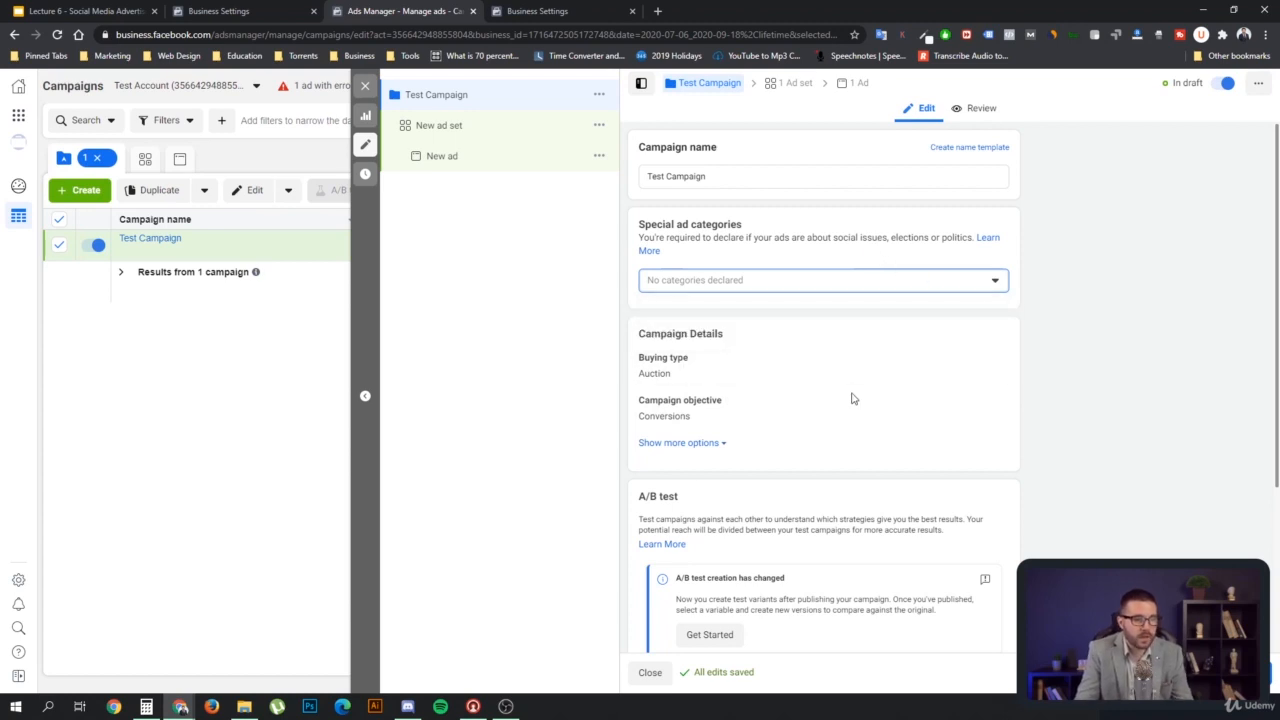
{"action": "scroll", "coordinate": [840, 385], "scroll_direction": "down", "scroll_amount": 1}
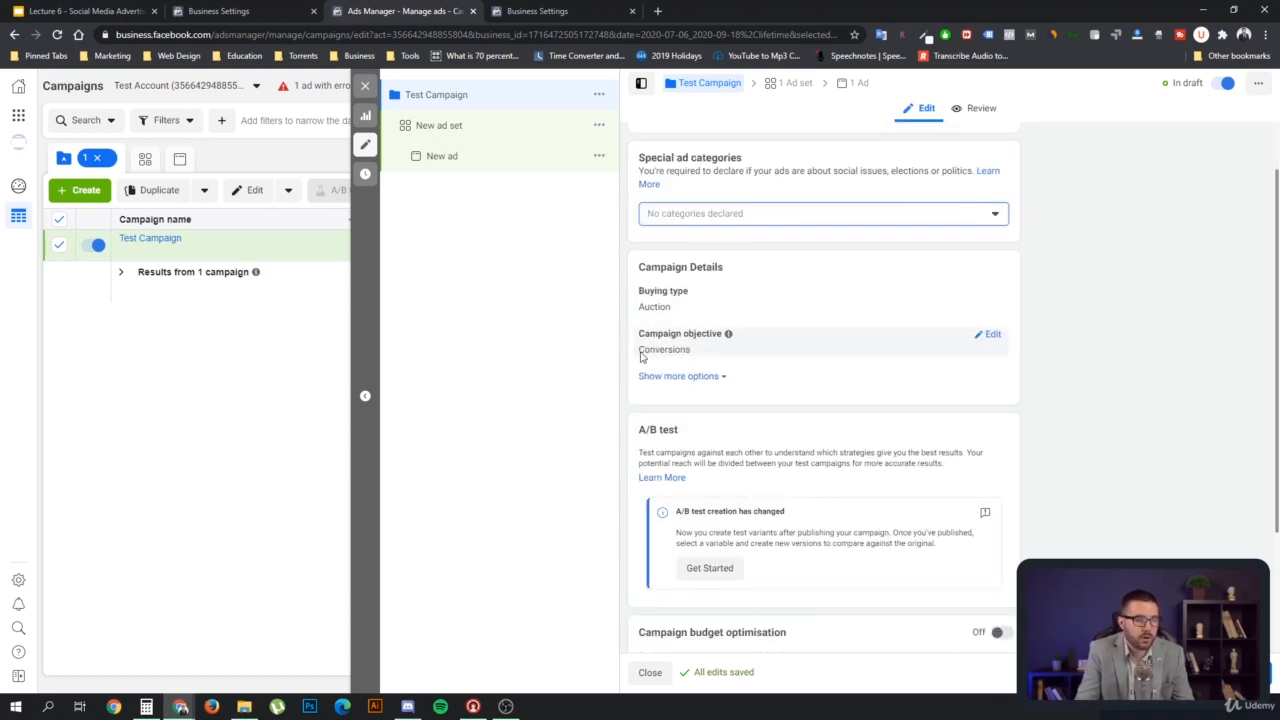
{"action": "left_click", "coordinate": [993, 336]}
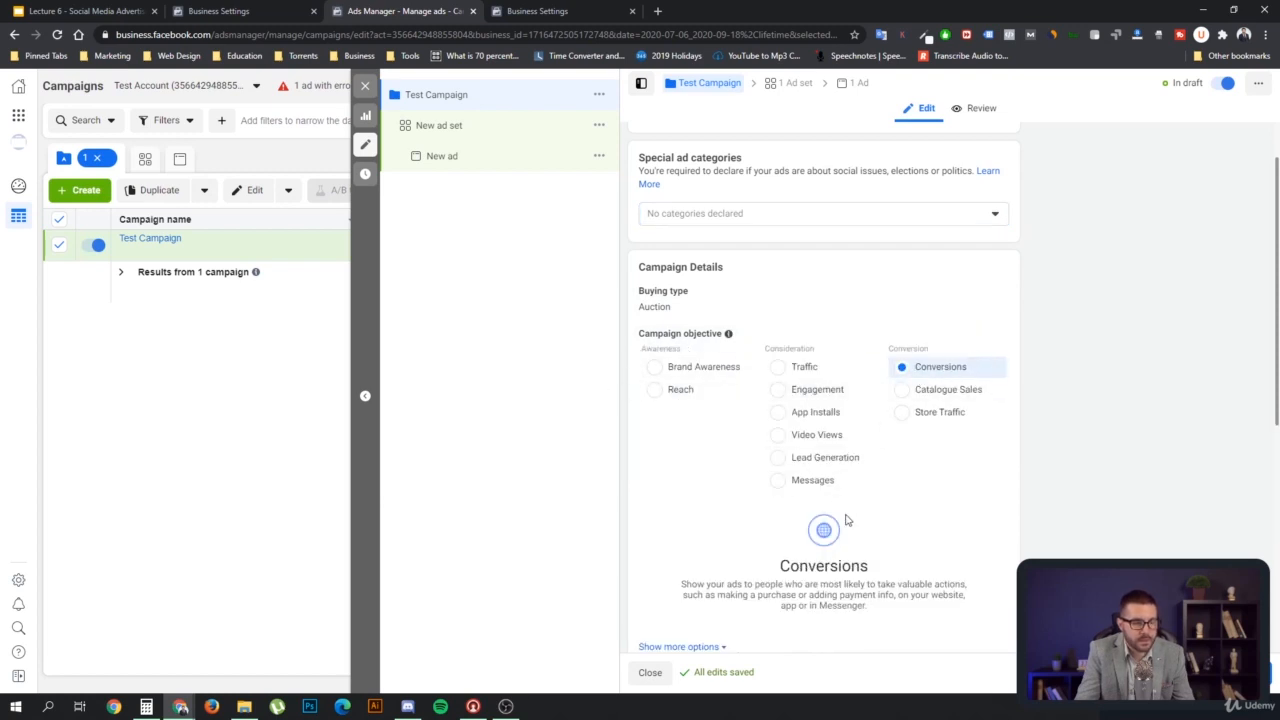
- Show the additional campaign options and examine the spending limit, A/B test, campaign budget optimisation and objective settings
{"action": "scroll", "coordinate": [840, 505], "scroll_direction": "down", "scroll_amount": 2}
{"action": "left_click", "coordinate": [685, 514]}
{"action": "scroll", "coordinate": [860, 505], "scroll_direction": "down", "scroll_amount": 2}
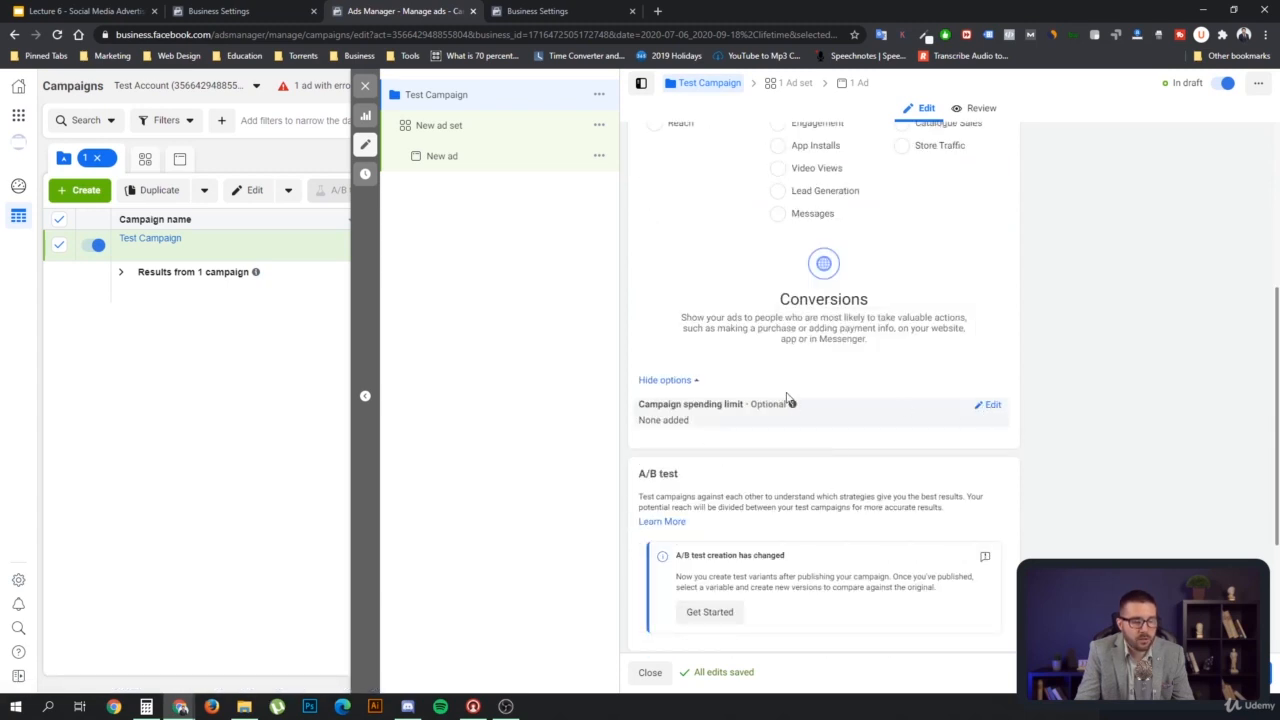
{"action": "scroll", "coordinate": [787, 398], "scroll_direction": "down", "scroll_amount": 3}
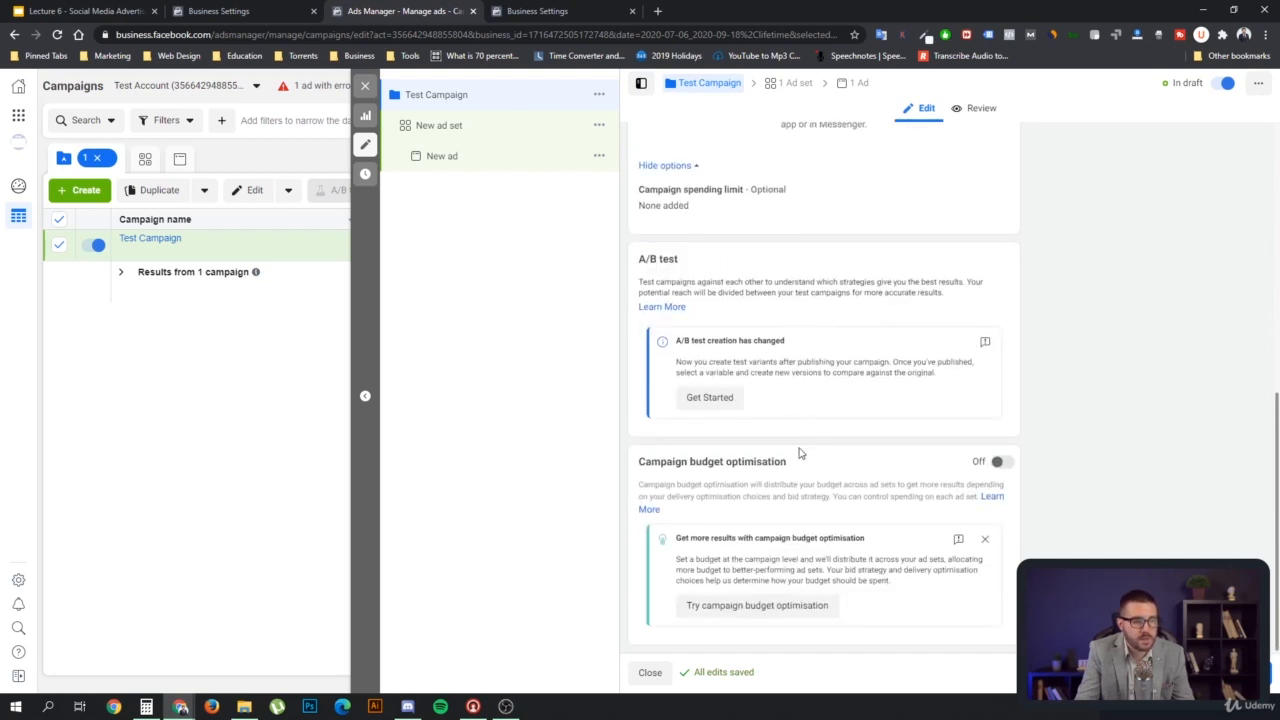
{"action": "scroll", "coordinate": [920, 502], "scroll_direction": "up", "scroll_amount": 8}
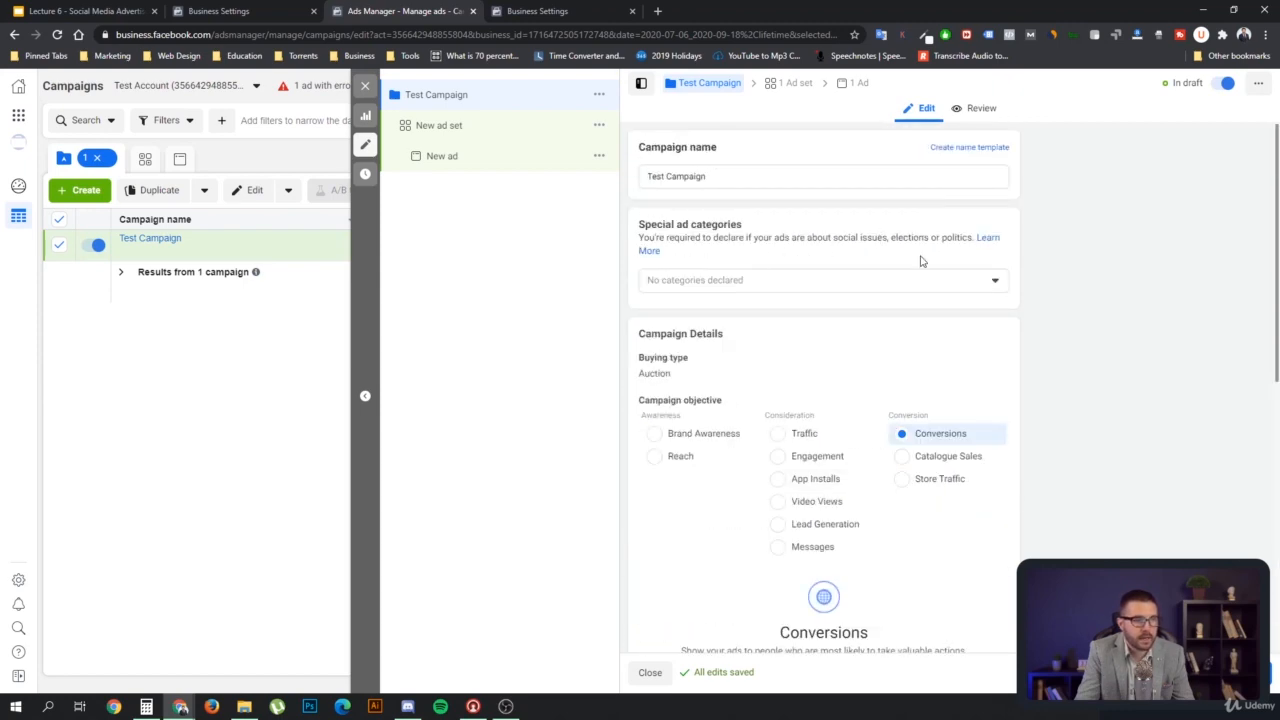
{"action": "scroll", "coordinate": [921, 260], "scroll_direction": "down", "scroll_amount": 3}
{"action": "scroll", "coordinate": [926, 340], "scroll_direction": "up", "scroll_amount": 3}
{"action": "left_click", "coordinate": [733, 180]}
{"action": "scroll", "coordinate": [883, 347], "scroll_direction": "down", "scroll_amount": 1}
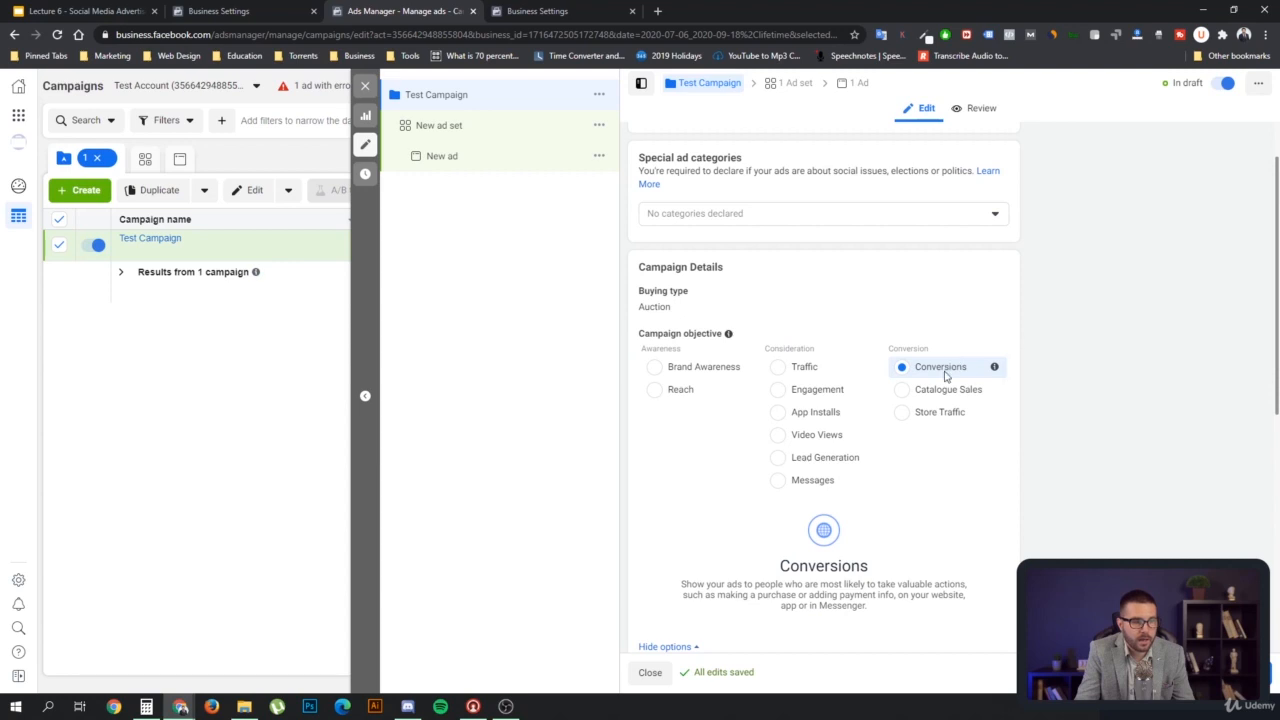
- Open the new ad set and examine its conversion, pixel, budget, audience, placement and optimisation settings
{"action": "left_click", "coordinate": [451, 127]}
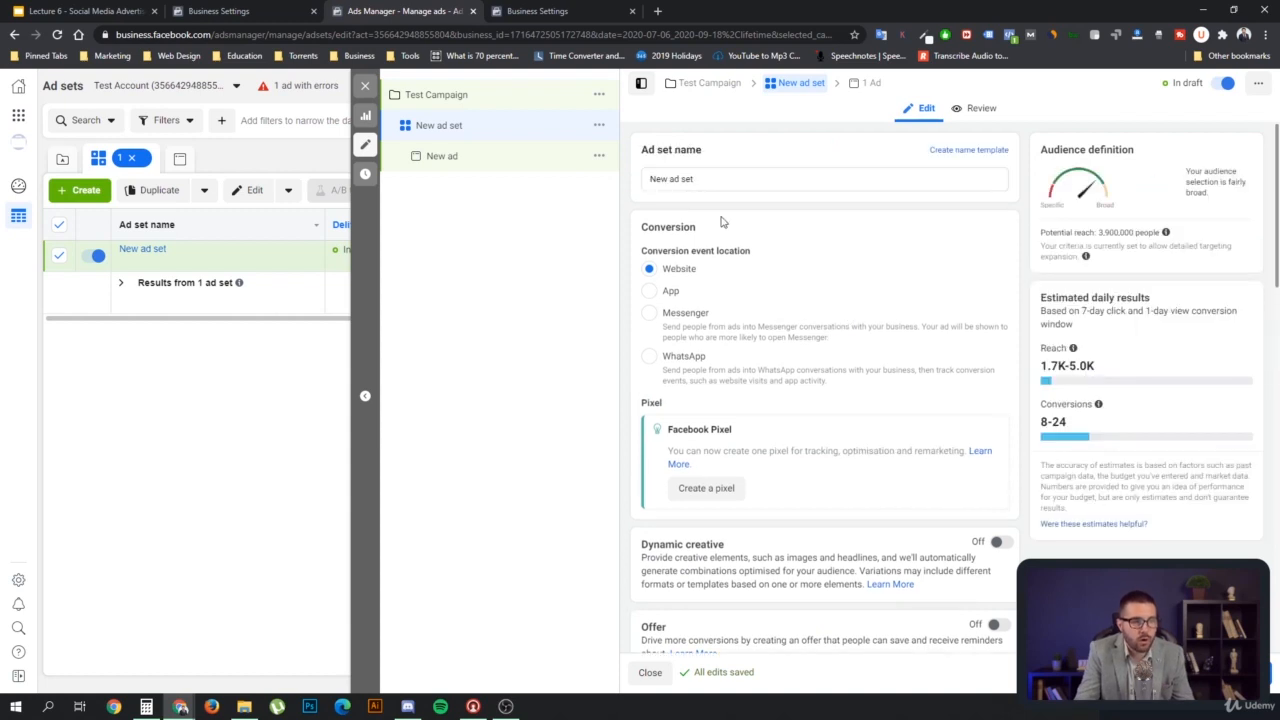
{"action": "left_click", "coordinate": [436, 94]}
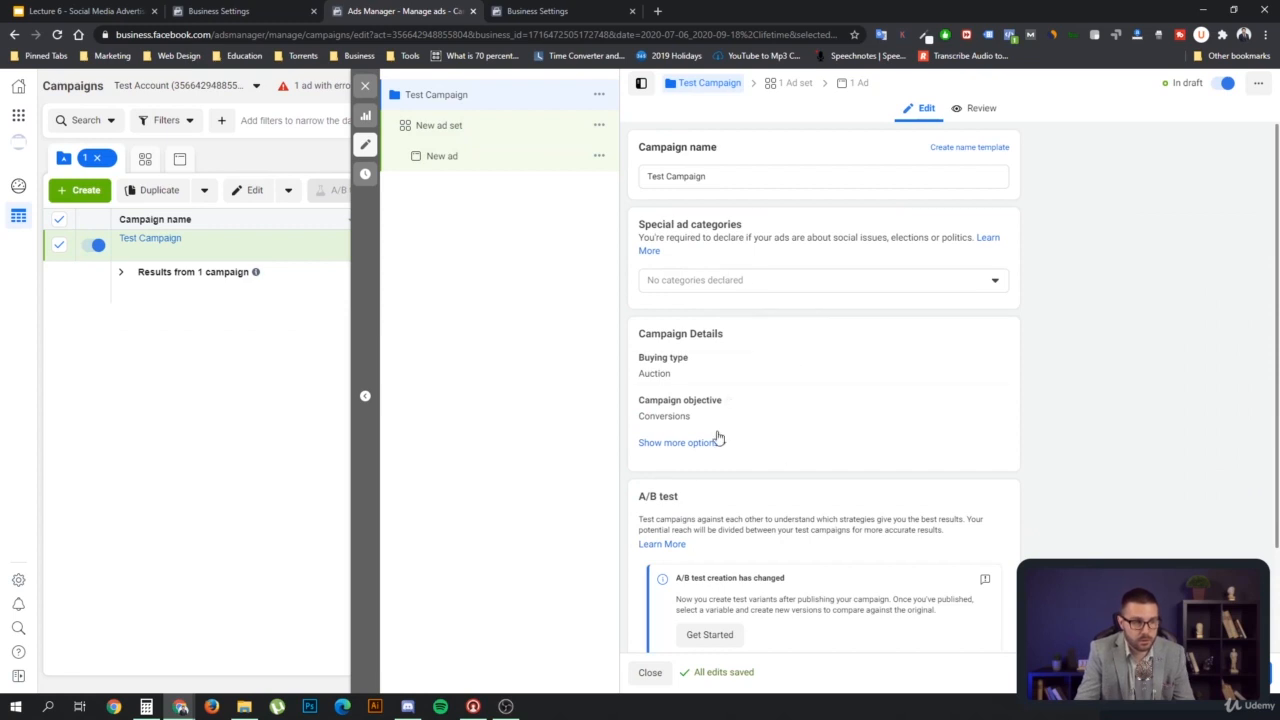
{"action": "left_click", "coordinate": [474, 127]}
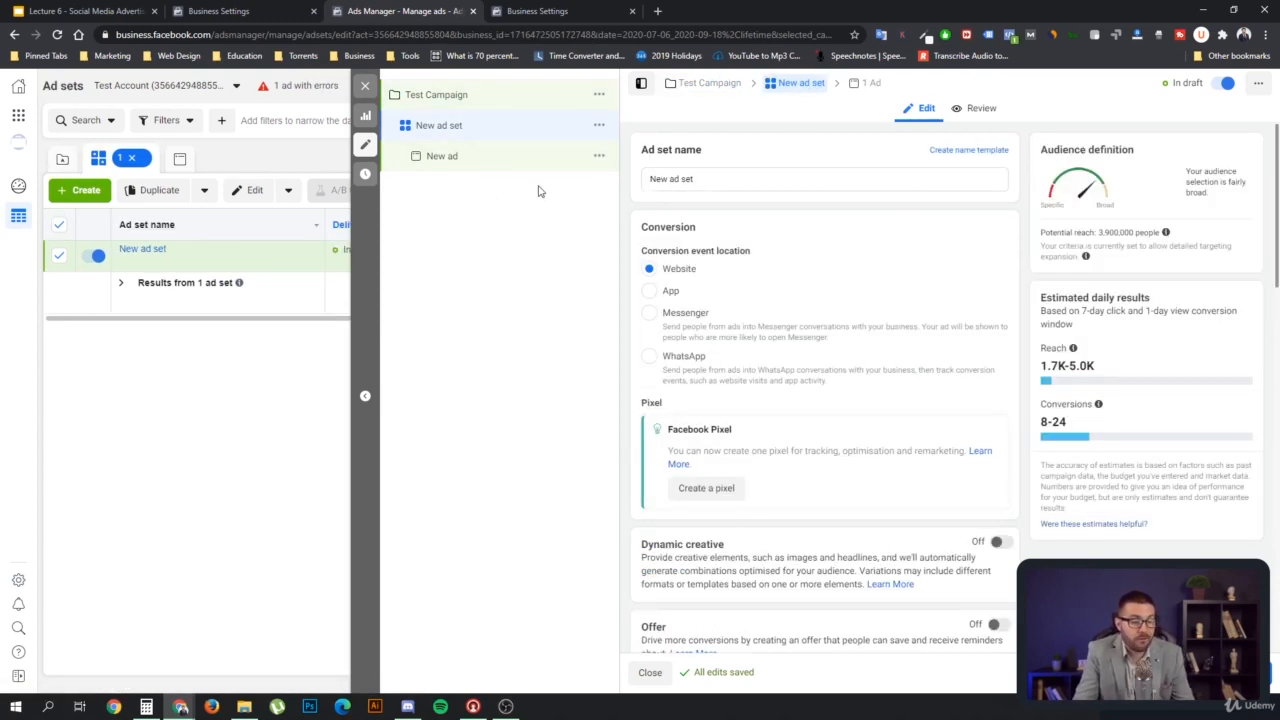
{"action": "left_click", "coordinate": [712, 176]}
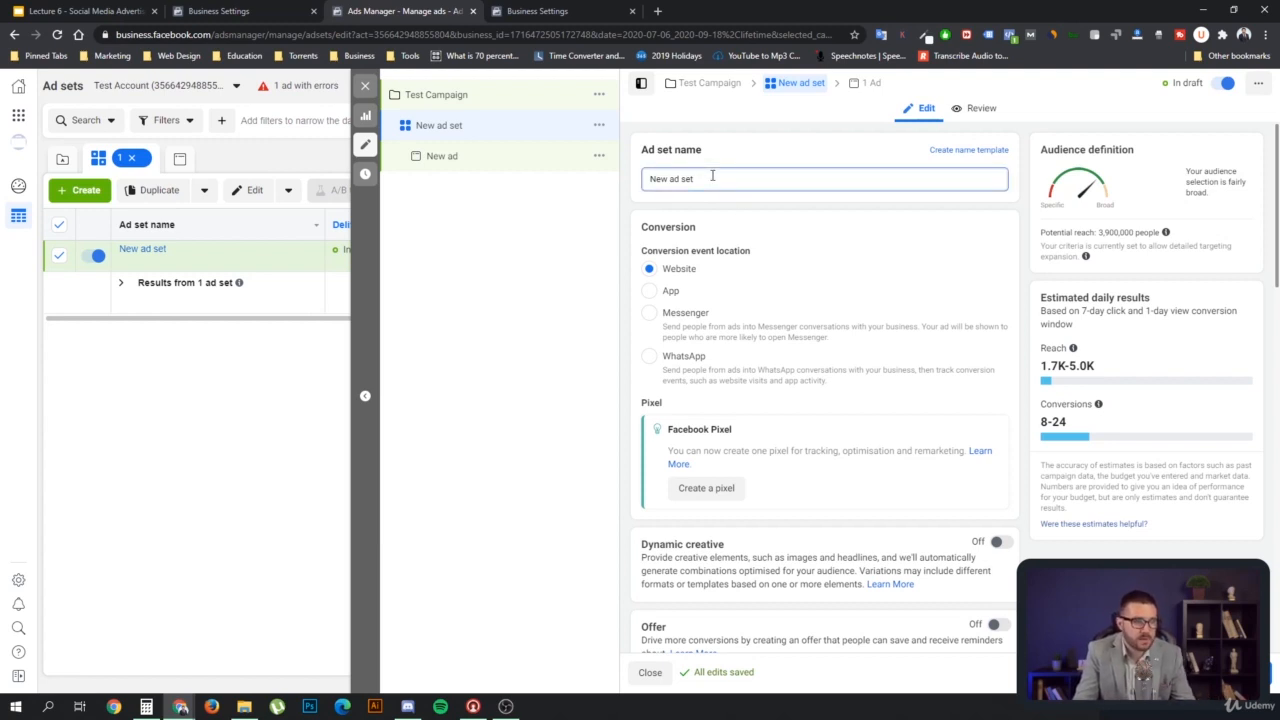
{"action": "left_click_drag", "start_coordinate": [712, 176], "coordinate": [617, 179]}
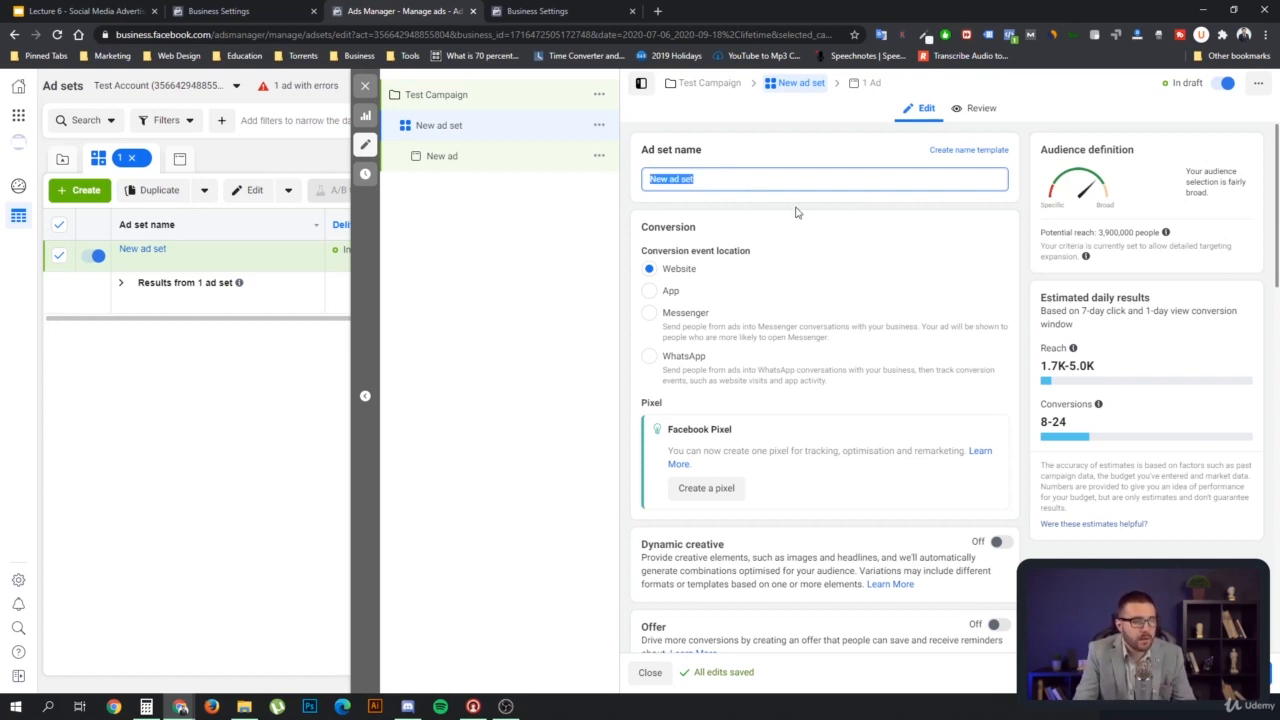
{"action": "scroll", "coordinate": [879, 243], "scroll_direction": "down", "scroll_amount": 1}
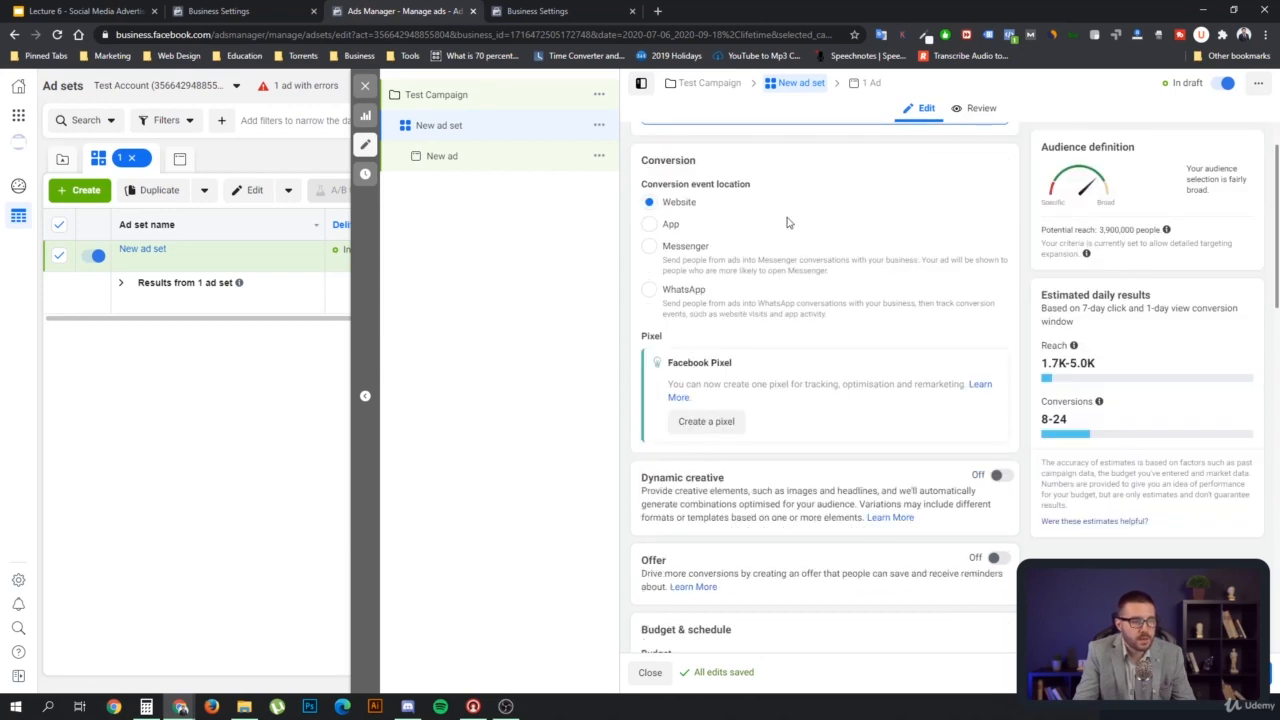
{"action": "scroll", "coordinate": [807, 277], "scroll_direction": "up", "scroll_amount": 1}
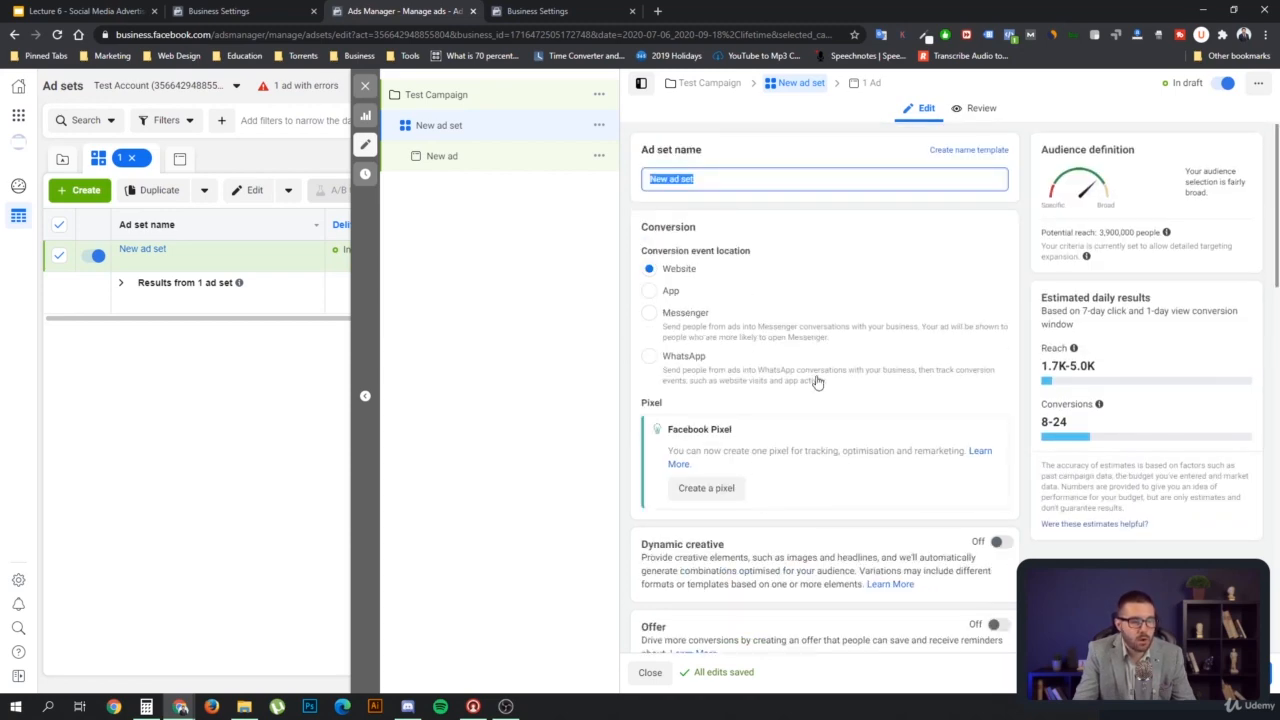
{"action": "scroll", "coordinate": [779, 372], "scroll_direction": "down", "scroll_amount": 3}
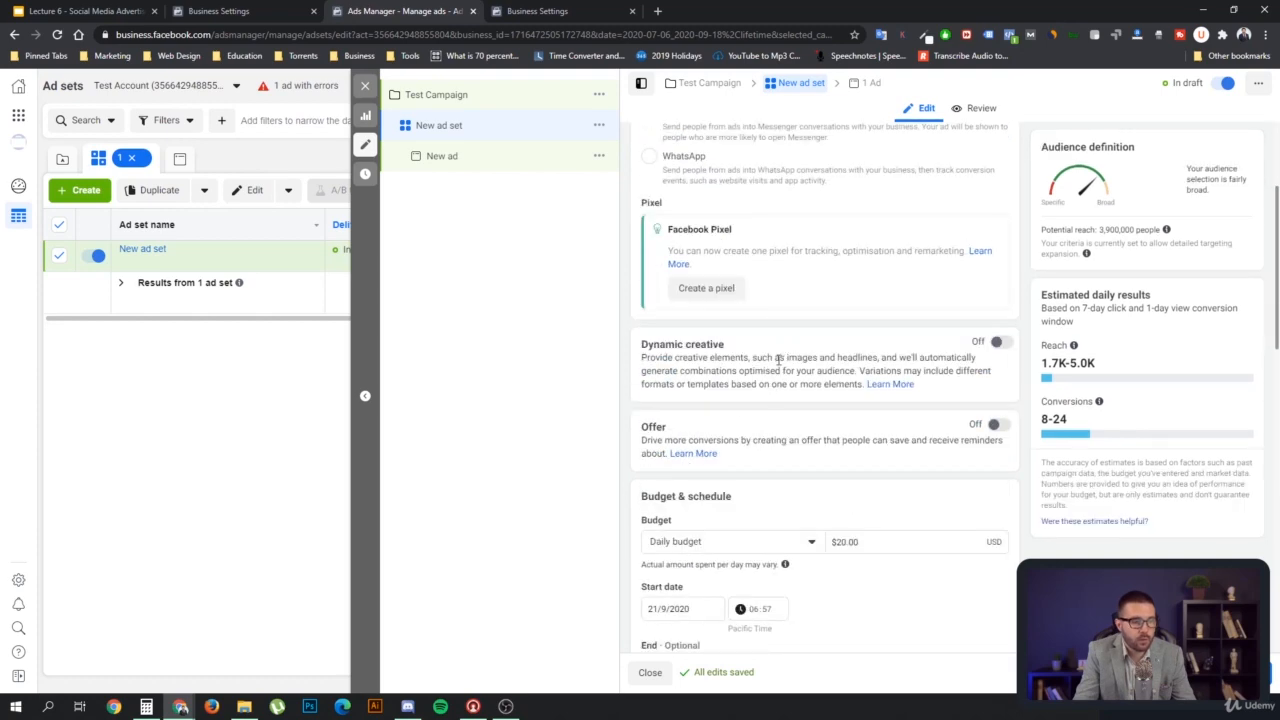
{"action": "scroll", "coordinate": [764, 403], "scroll_direction": "down", "scroll_amount": 2}
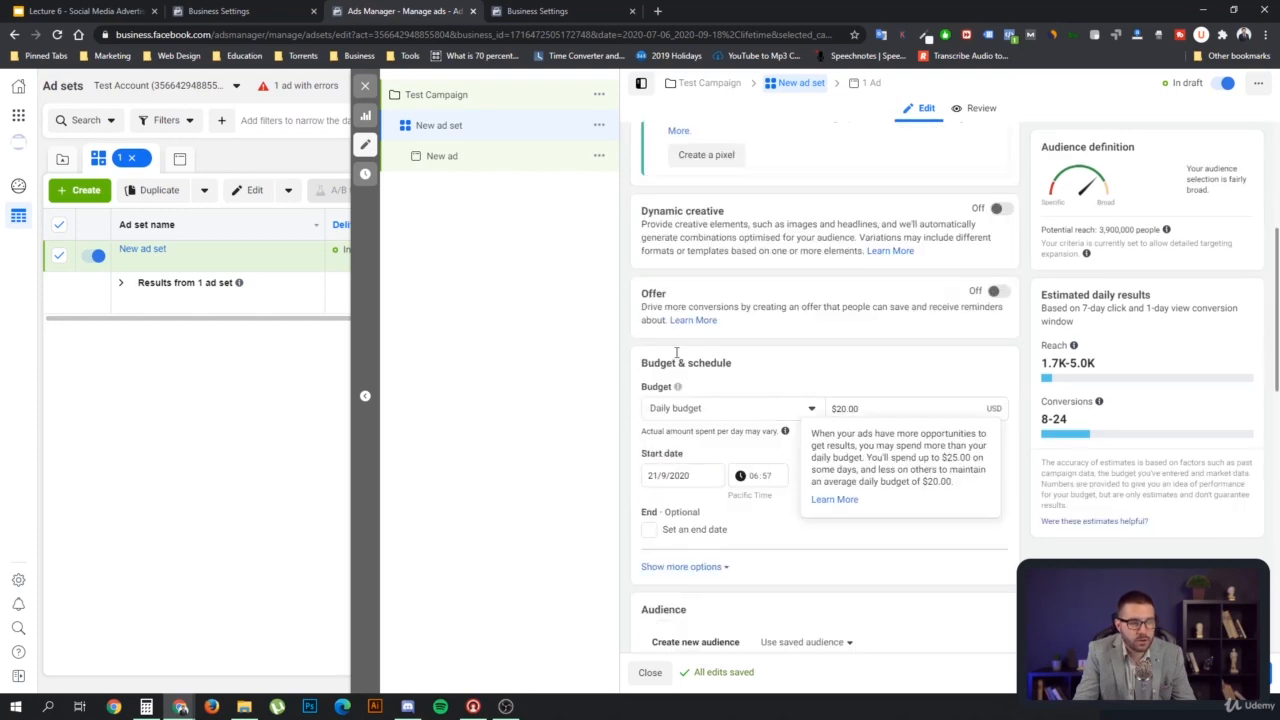
{"action": "scroll", "coordinate": [734, 477], "scroll_direction": "down", "scroll_amount": 3}
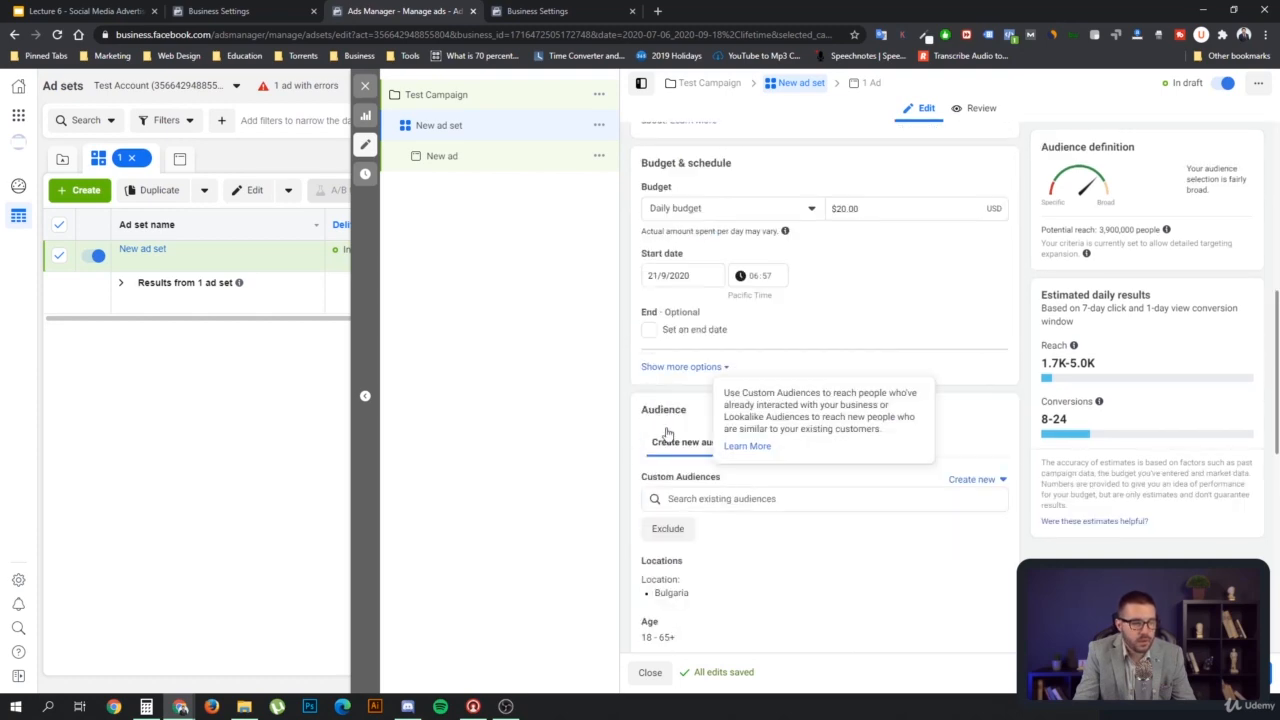
{"action": "scroll", "coordinate": [791, 540], "scroll_direction": "down", "scroll_amount": 4}
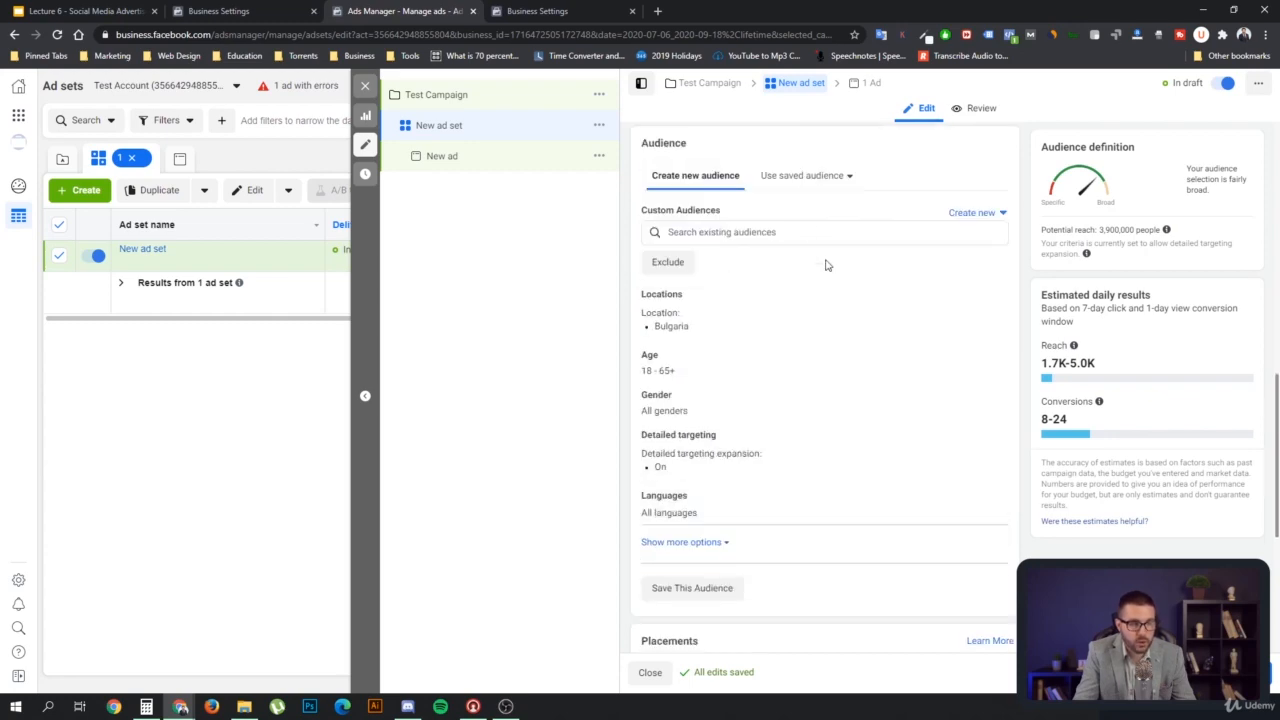
{"action": "scroll", "coordinate": [829, 406], "scroll_direction": "down", "scroll_amount": 5}
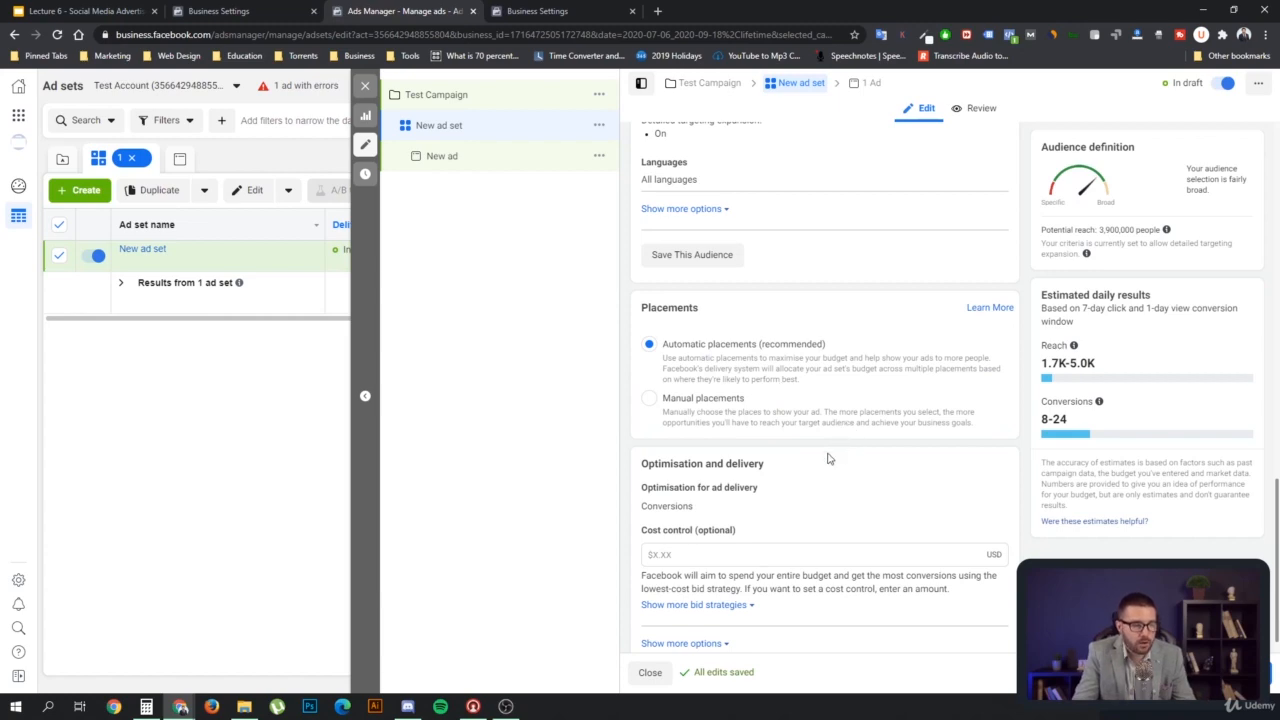
{"action": "scroll", "coordinate": [832, 457], "scroll_direction": "down", "scroll_amount": 1}
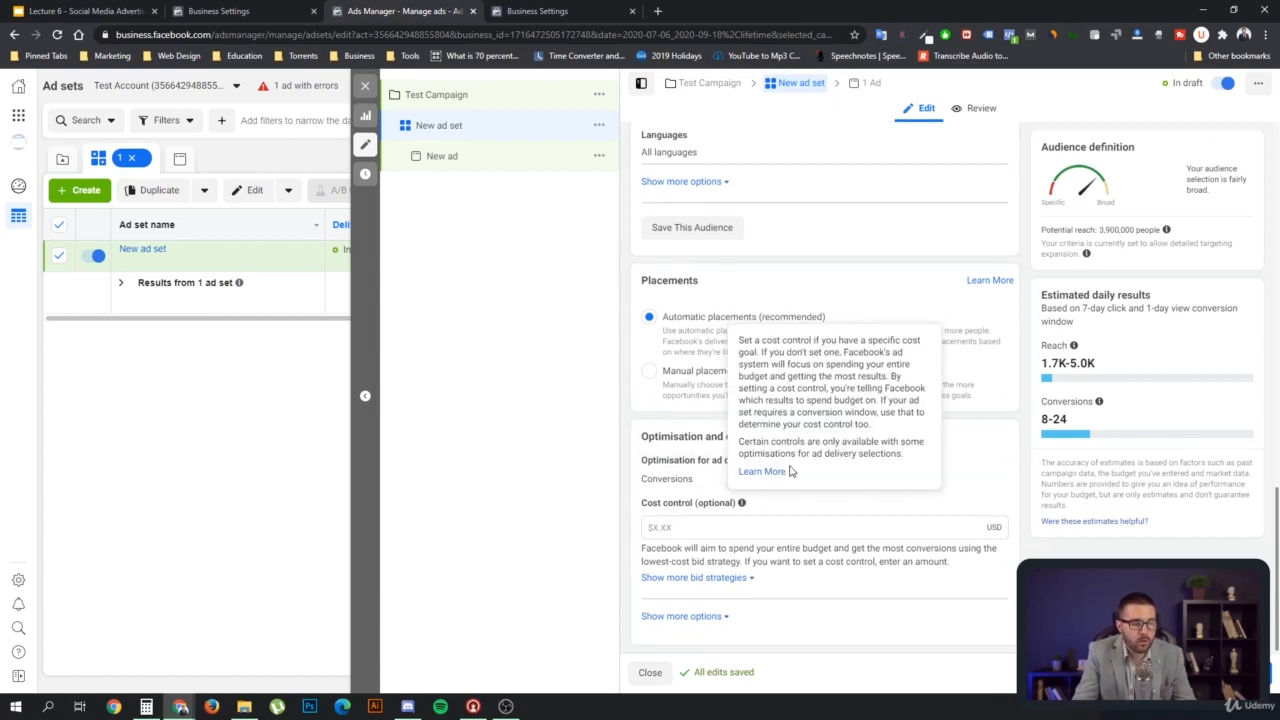
- Rename the new ad set as CEOs - Mobile
{"action": "scroll", "coordinate": [794, 286], "scroll_direction": "up", "scroll_amount": 15}
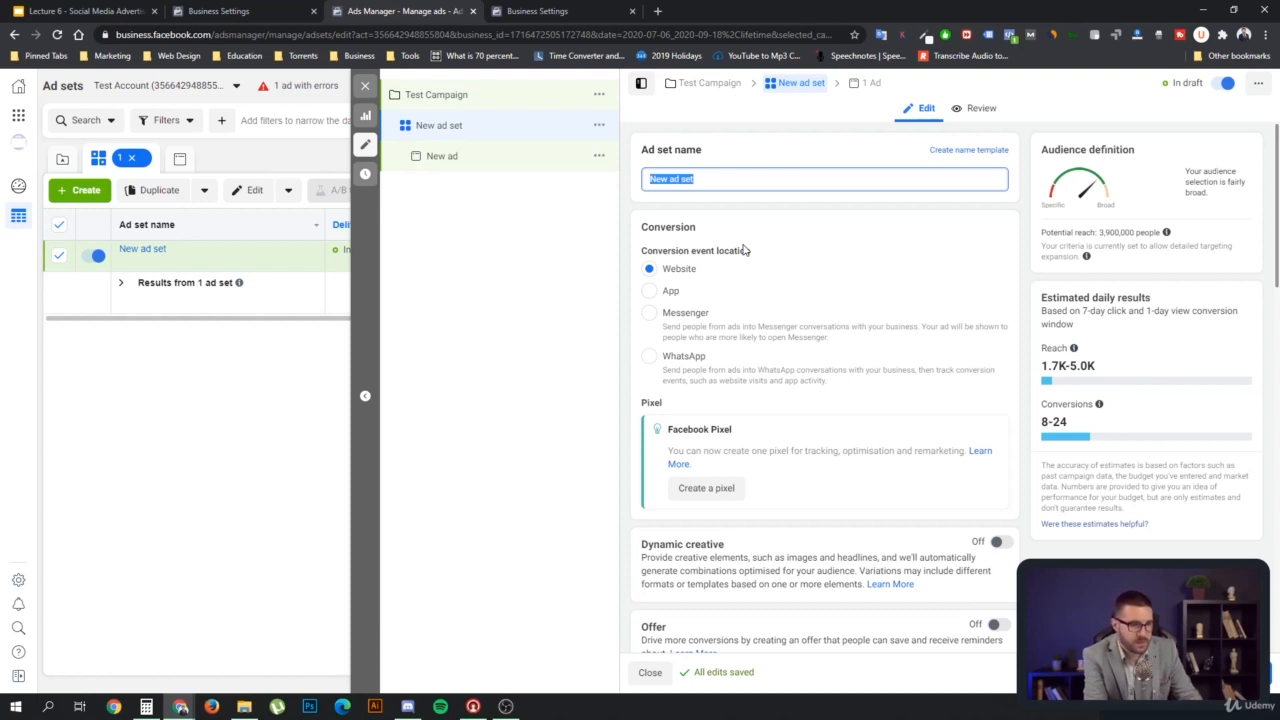
{"action": "type", "text": "CE"}
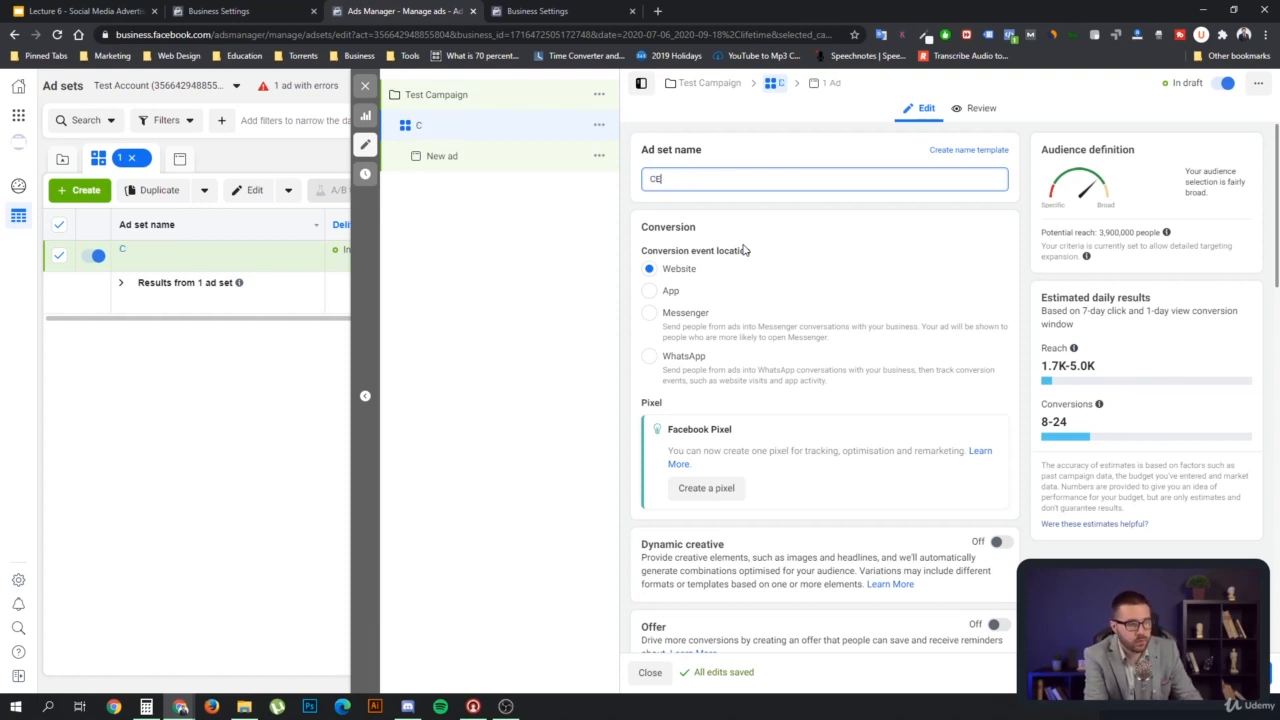
{"action": "type", "text": "Os"}
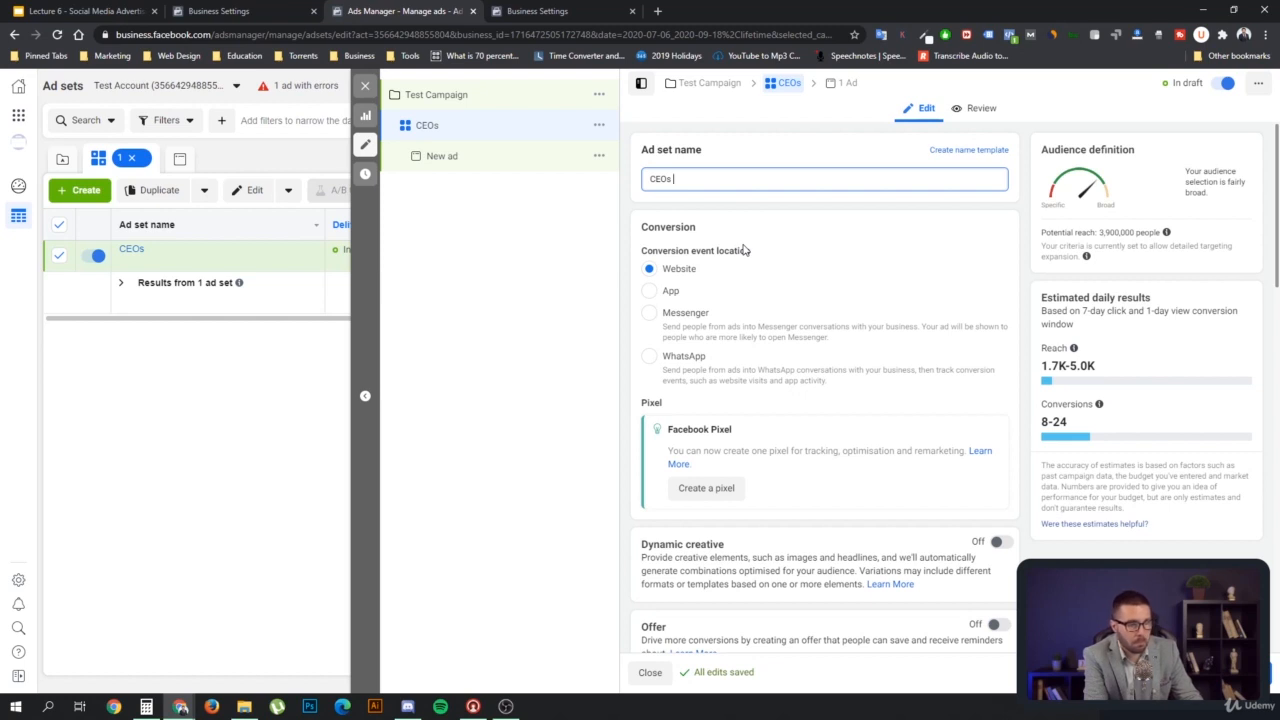
{"action": "type", "text": "- Mobile"}
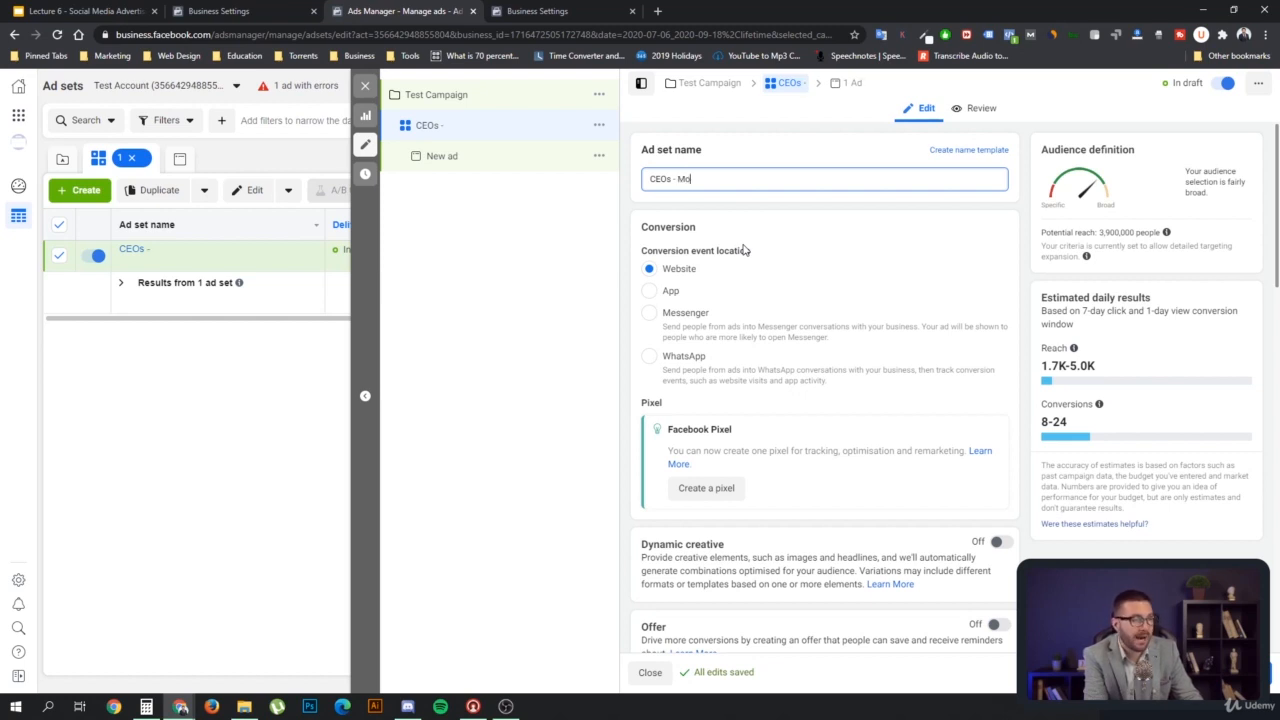
{"action": "left_click", "coordinate": [789, 279]}
- Add the age range to the ad set name so it reads CEOs - Mobile - 24-45
{"action": "left_click_drag", "start_coordinate": [651, 179], "coordinate": [676, 181]}
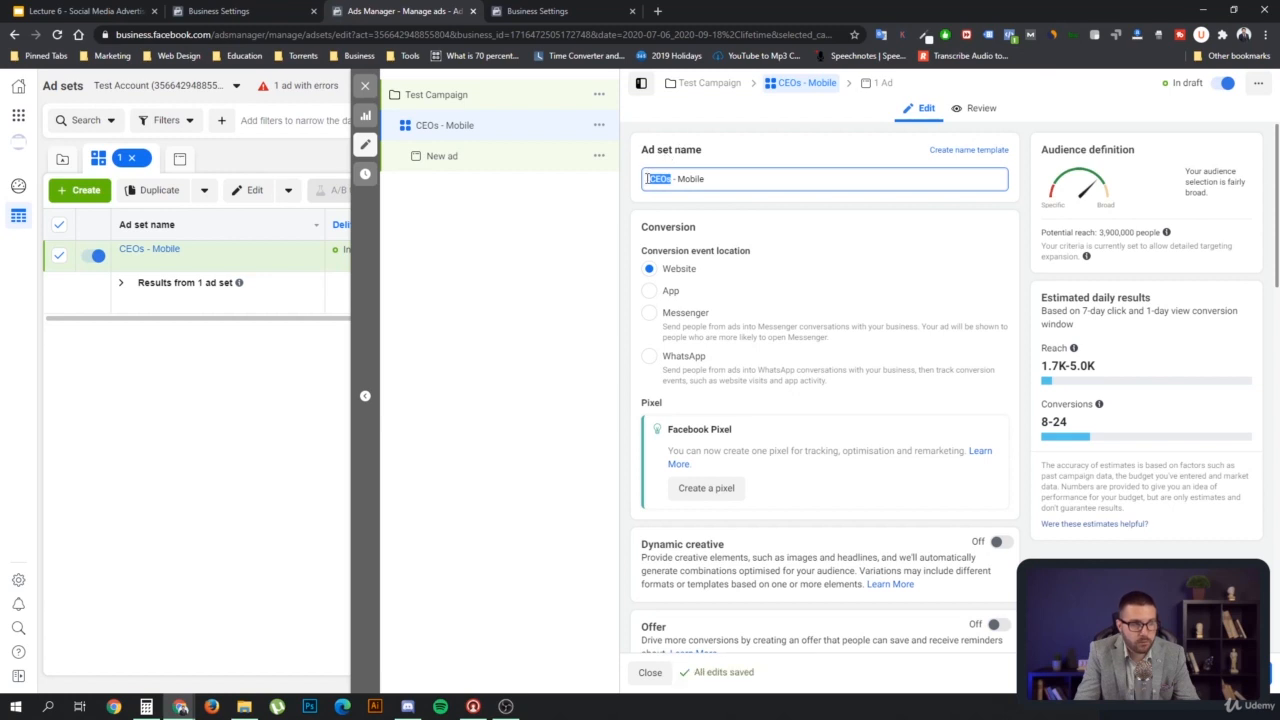
{"action": "left_click", "coordinate": [674, 176]}
{"action": "double_click", "coordinate": [681, 176]}
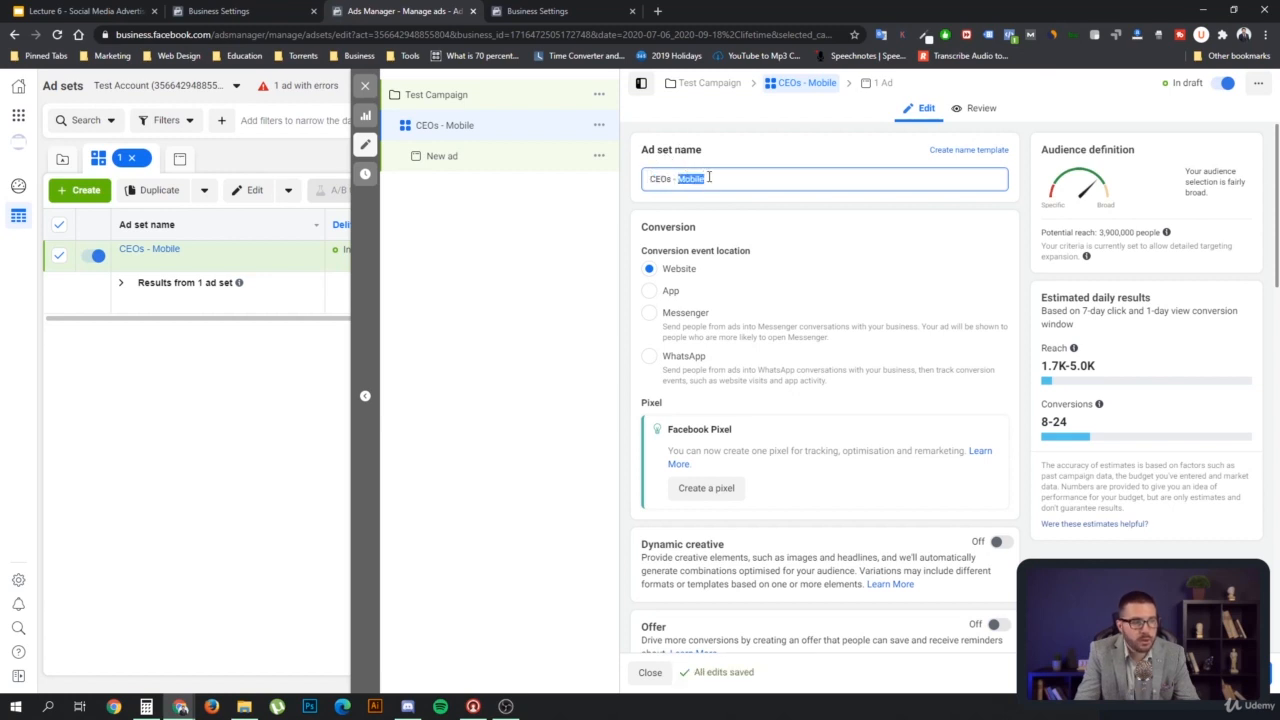
{"action": "left_click", "coordinate": [733, 180]}
{"action": "type", "text": "- "}
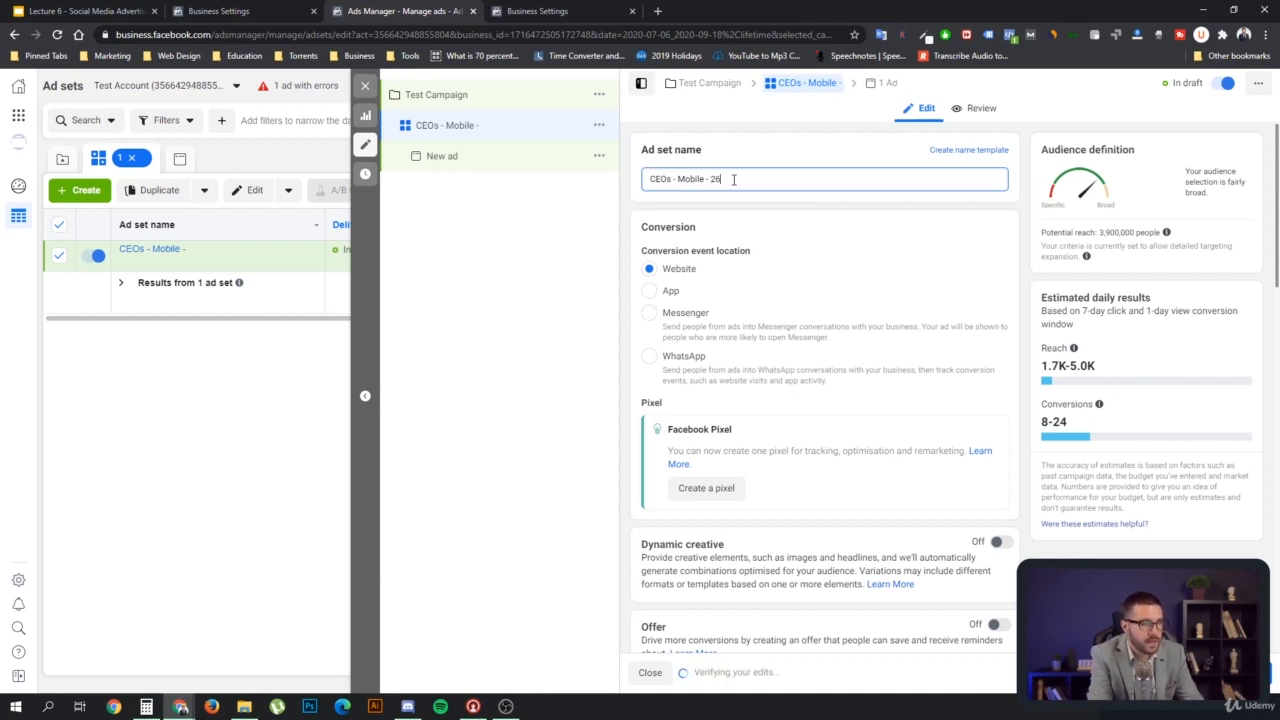
{"action": "type", "text": "26"}
{"action": "key", "text": "BackSpace"}
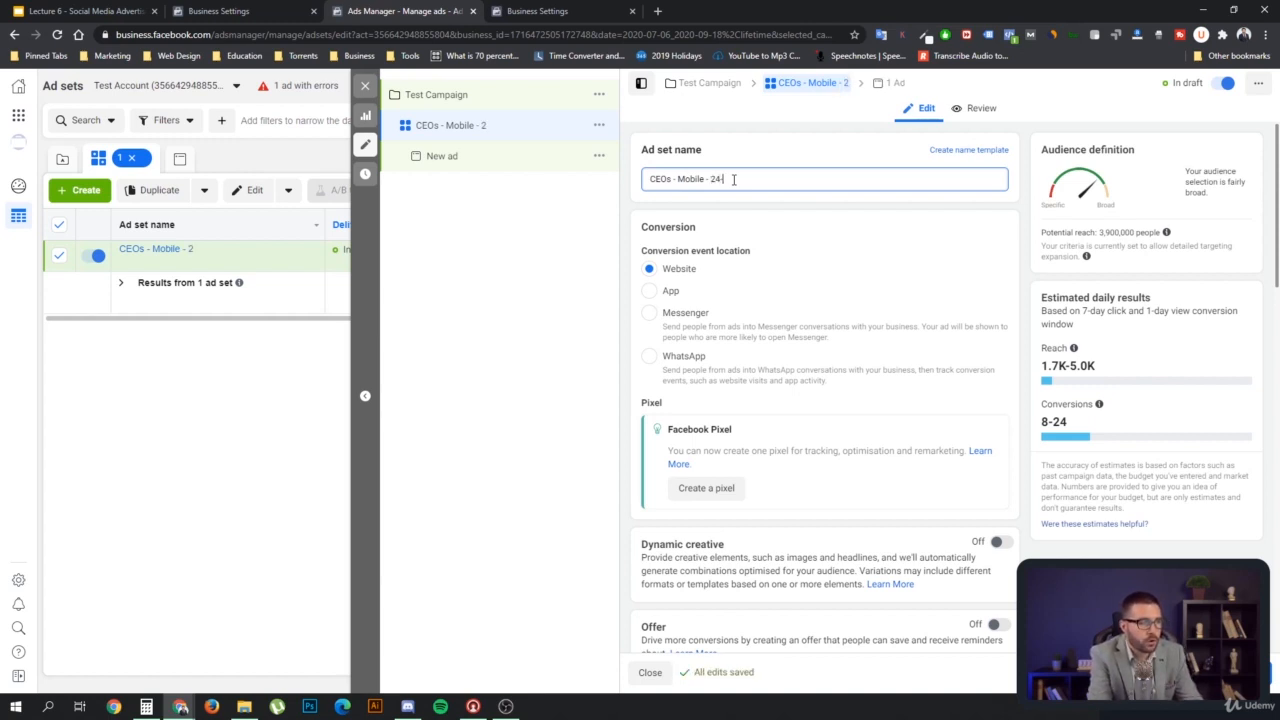
{"action": "type", "text": "4-45"}
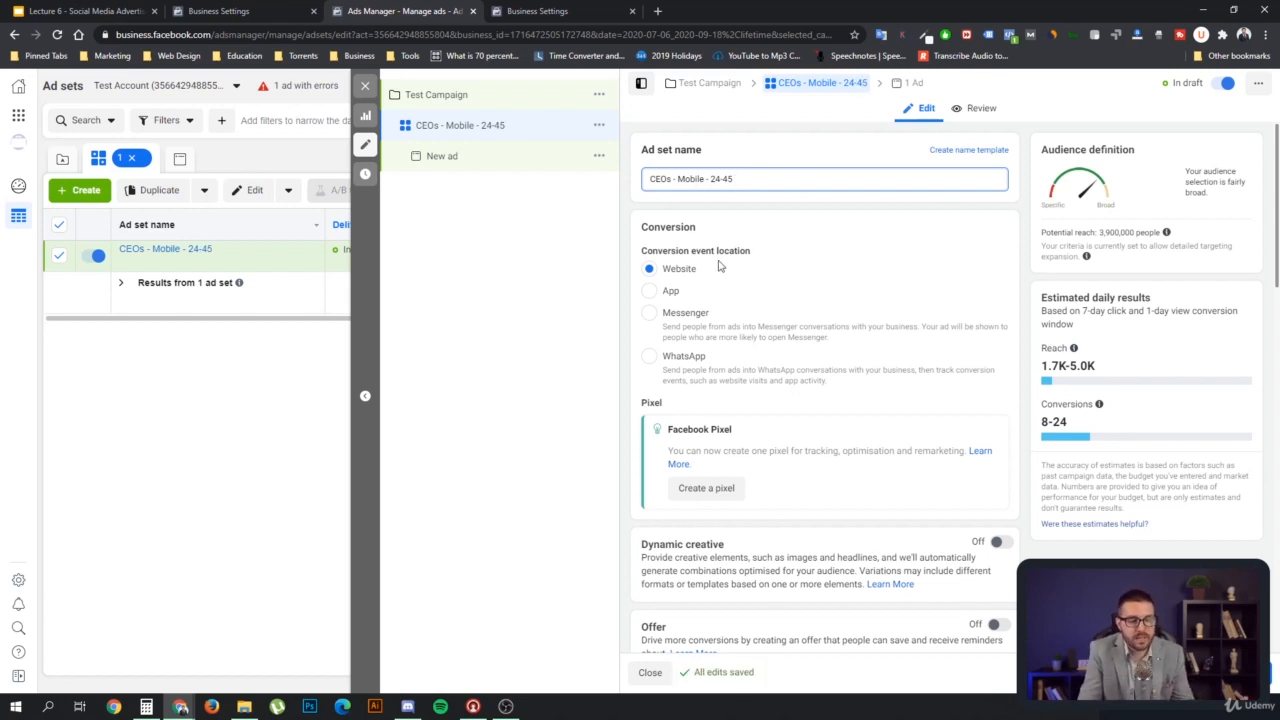
{"action": "scroll", "coordinate": [790, 255], "scroll_direction": "down", "scroll_amount": 1}
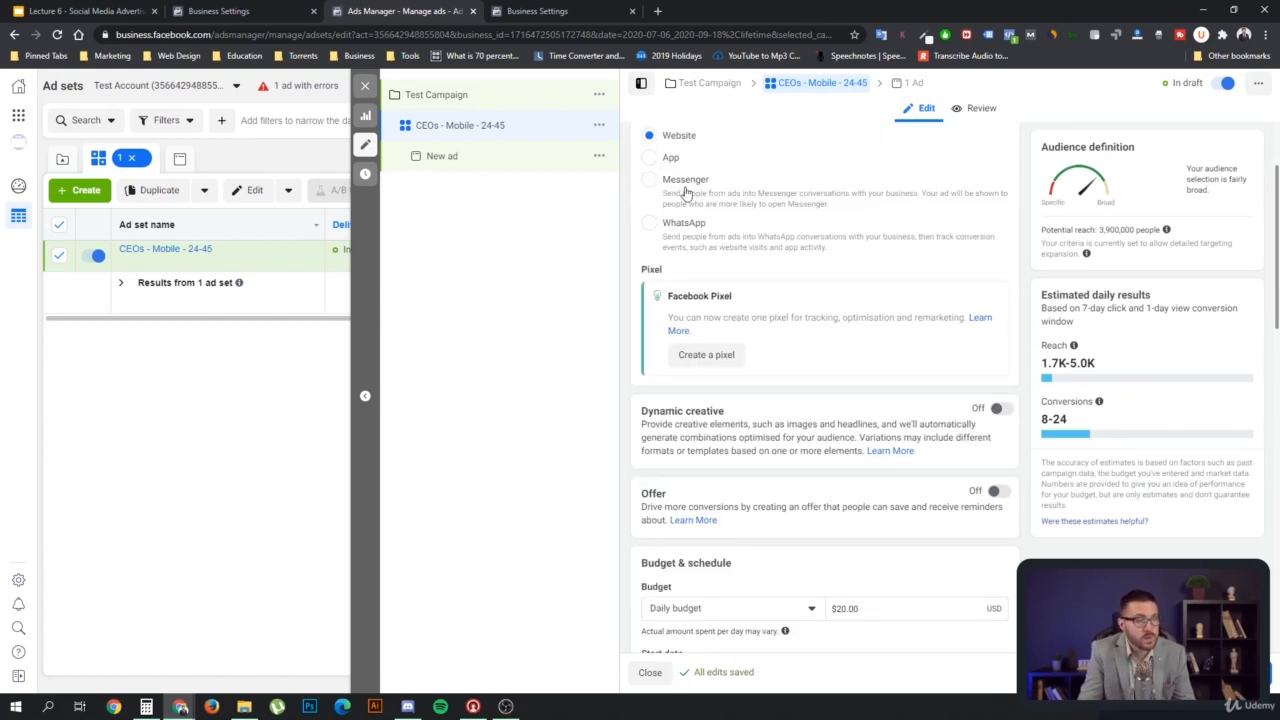
{"action": "left_click", "coordinate": [701, 362]}
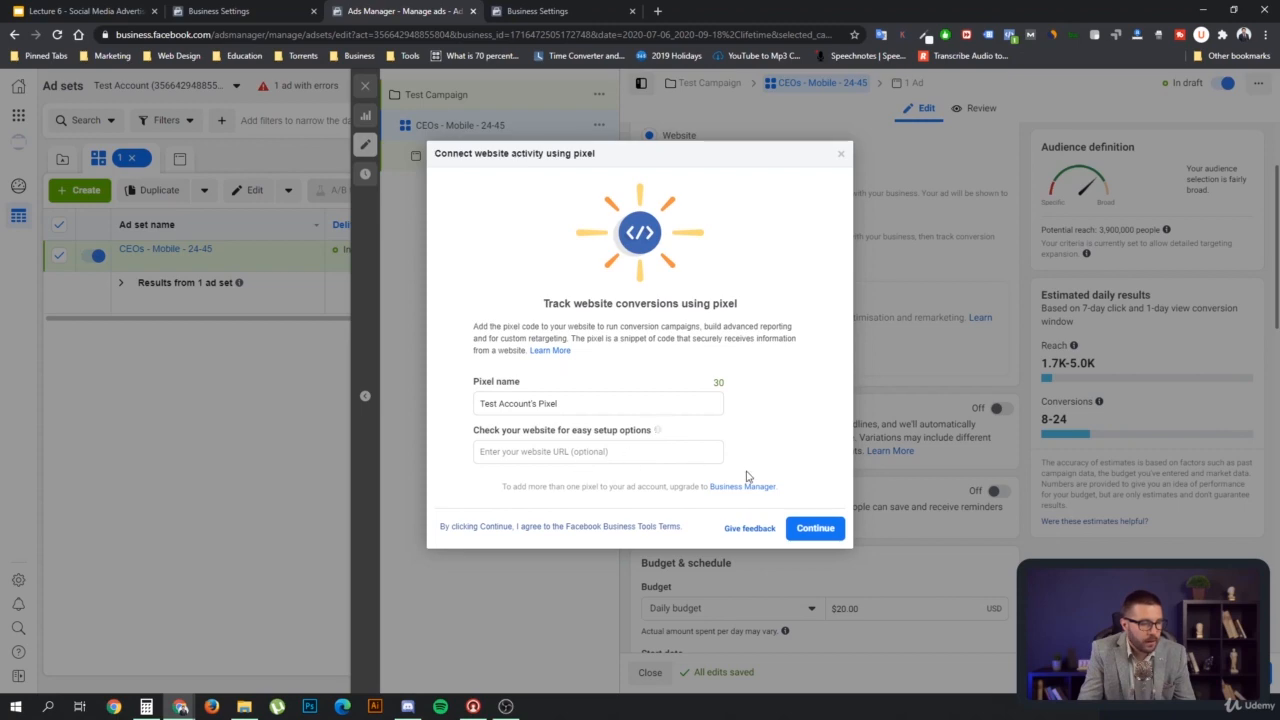
{"action": "left_click", "coordinate": [815, 527]}
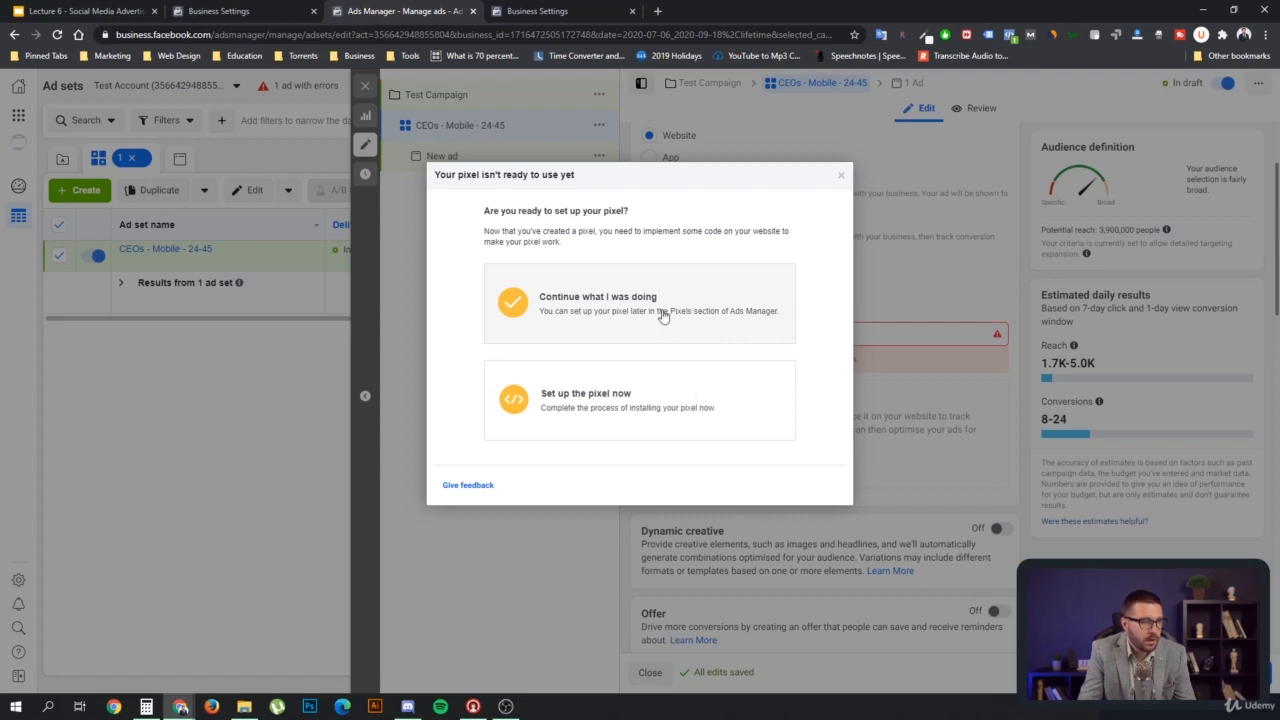
{"action": "left_click", "coordinate": [662, 317]}
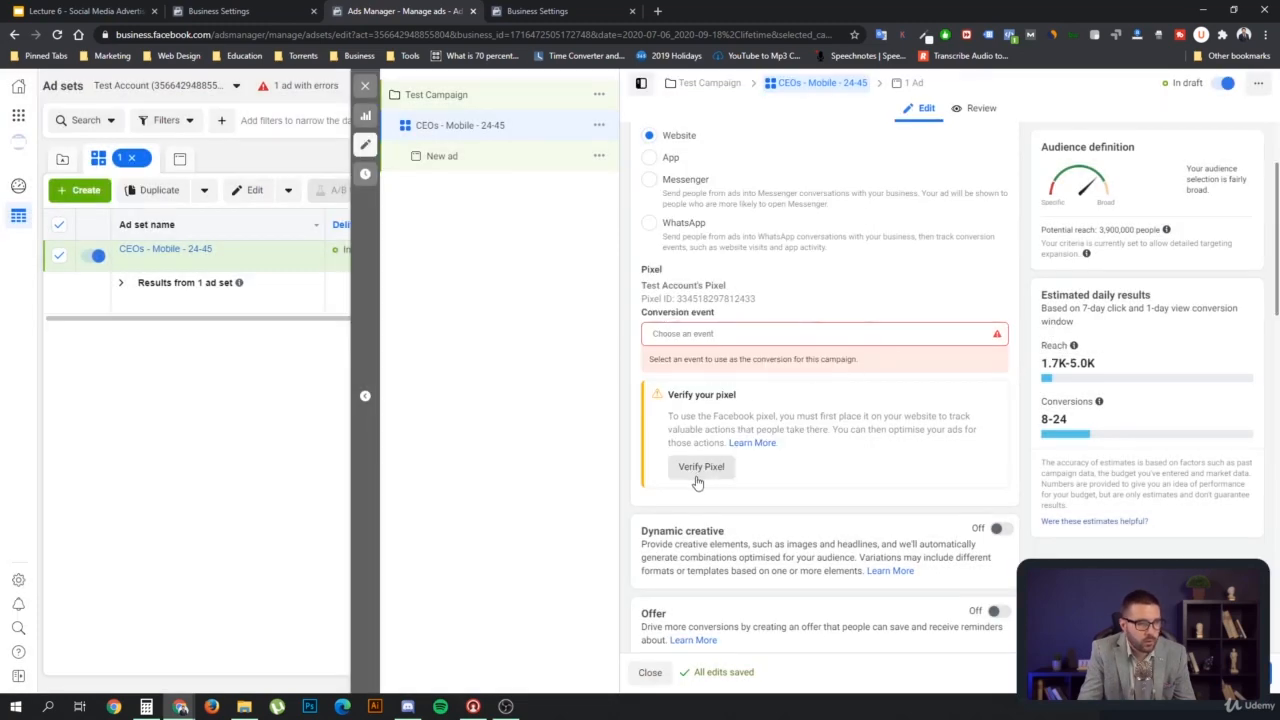
- Choose Purchase as the conversion event for the ad set's pixel
{"action": "left_click", "coordinate": [703, 333]}
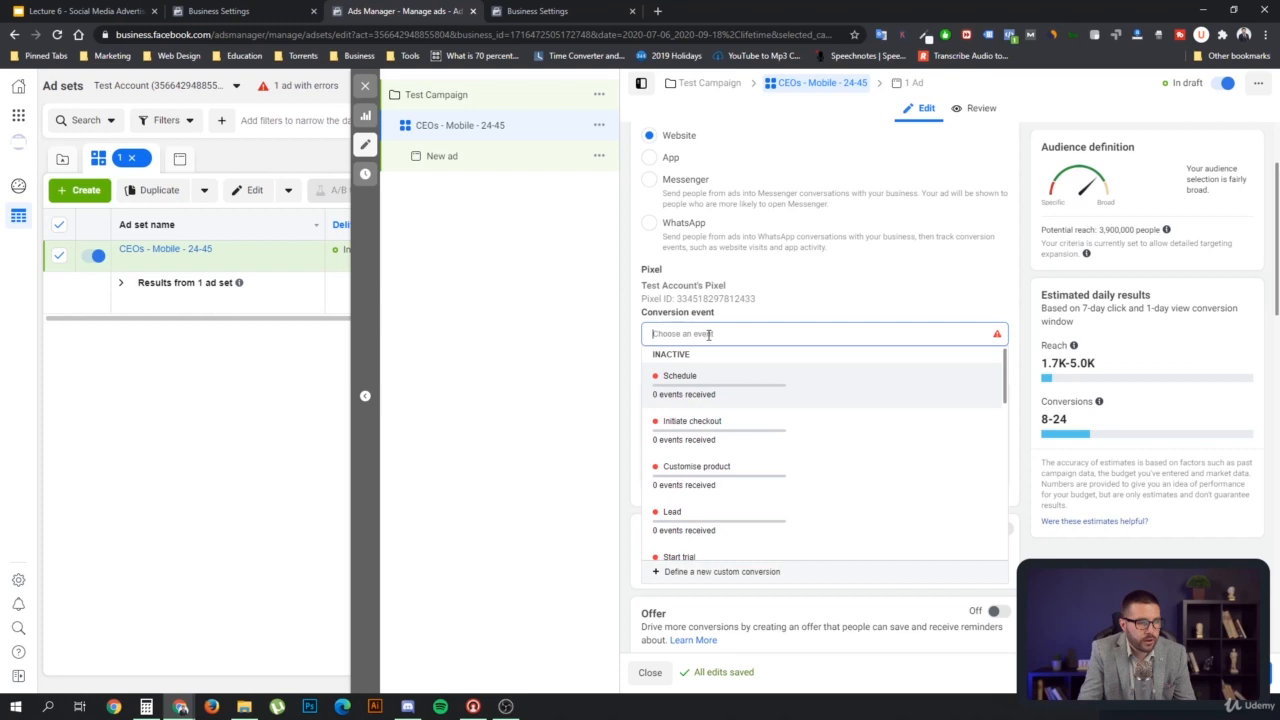
{"action": "scroll", "coordinate": [790, 477], "scroll_direction": "down", "scroll_amount": 1}
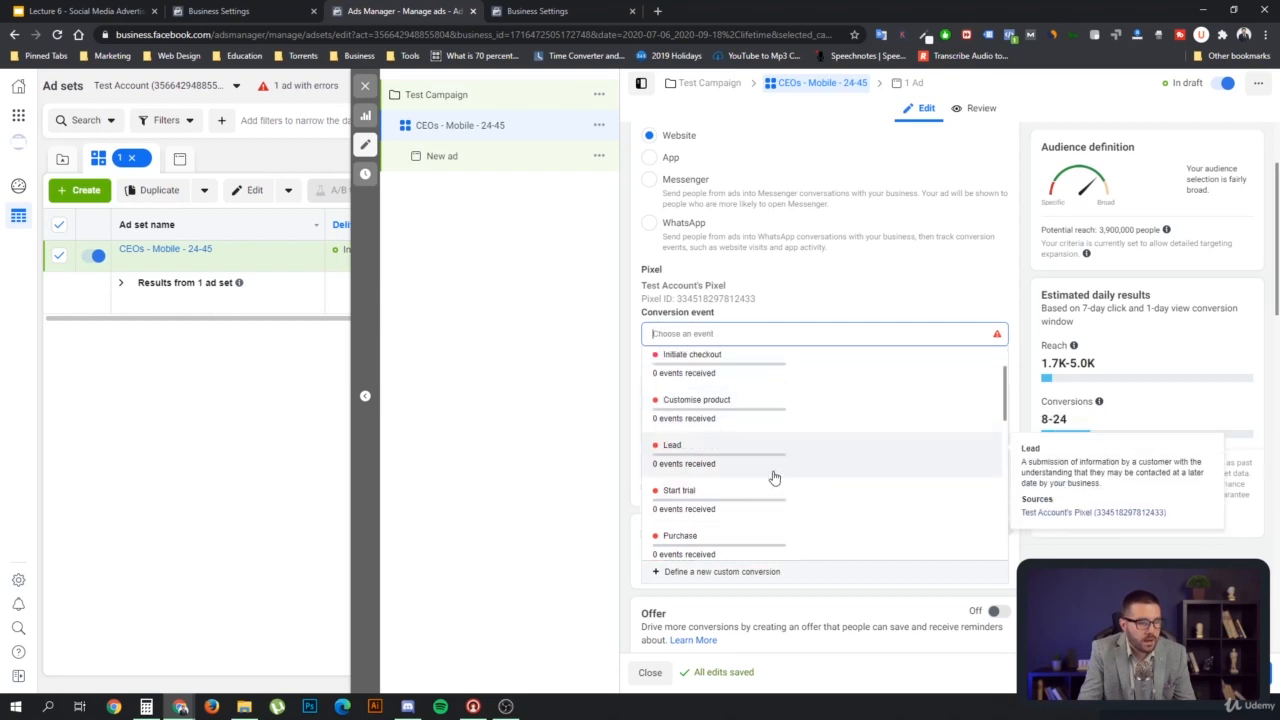
{"action": "scroll", "coordinate": [805, 465], "scroll_direction": "down", "scroll_amount": 2}
{"action": "left_click", "coordinate": [757, 480]}
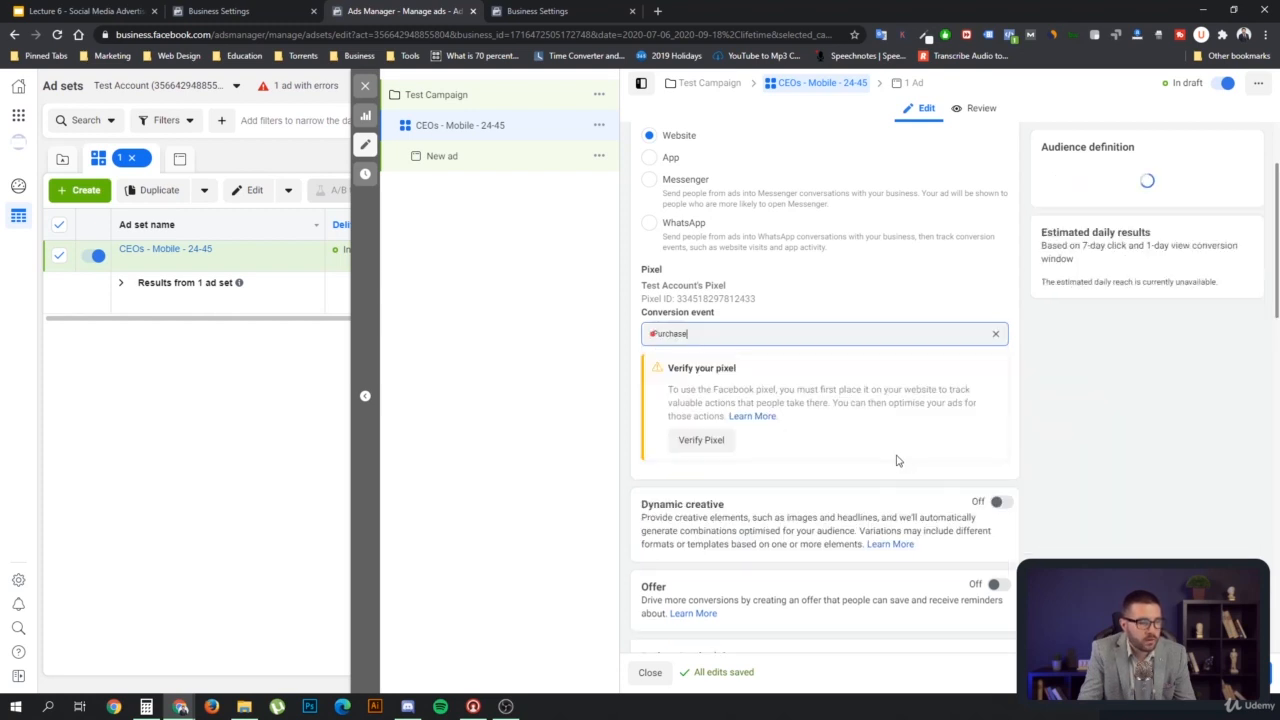
{"action": "left_click", "coordinate": [806, 298]}
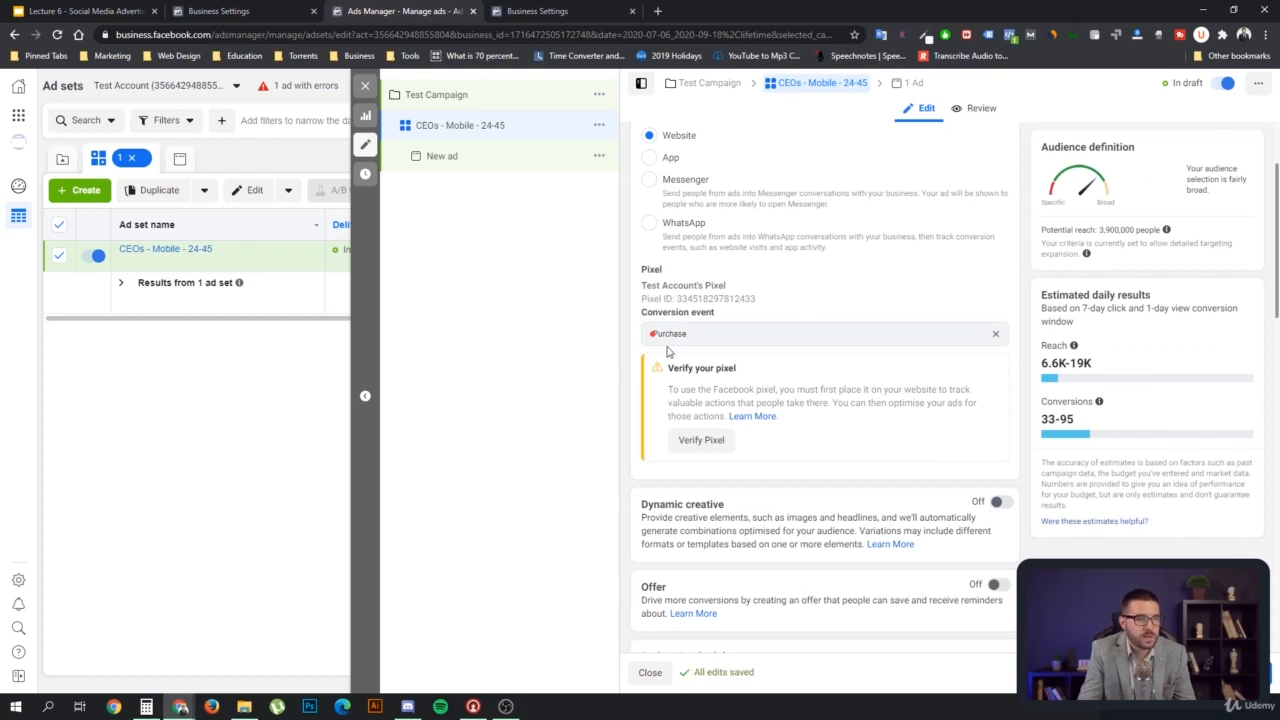
{"action": "left_click", "coordinate": [697, 334]}
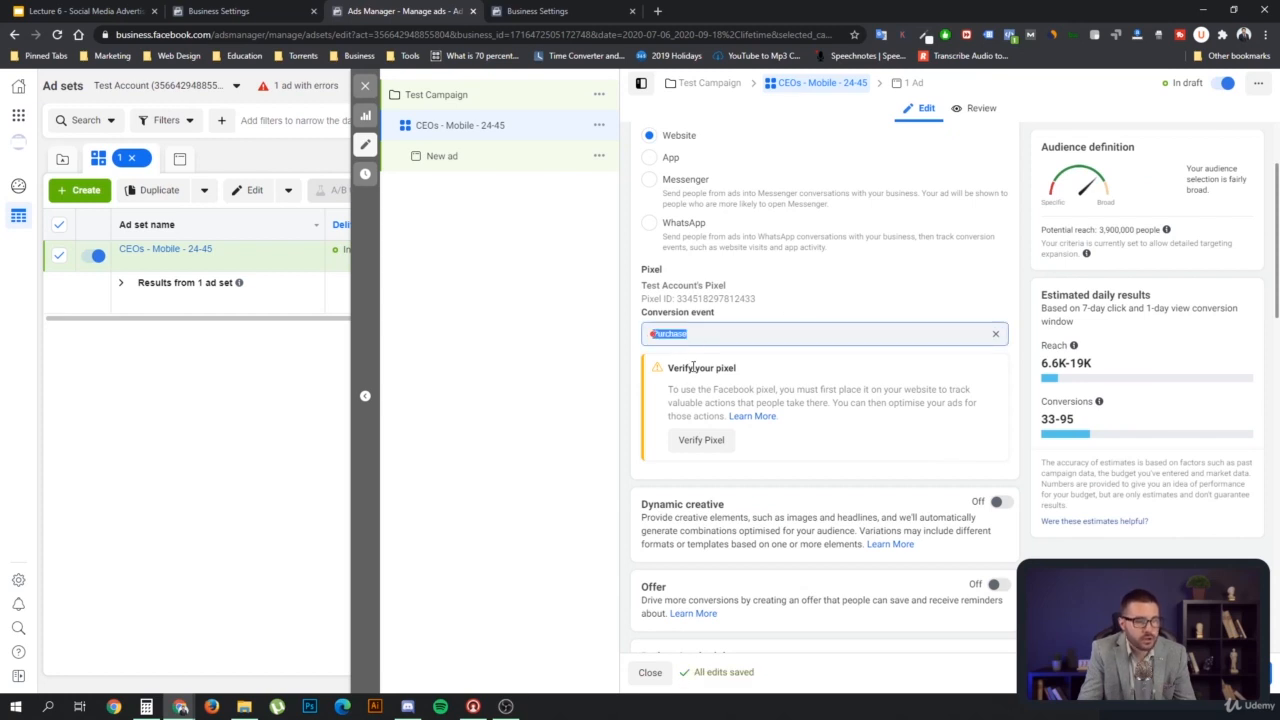
{"action": "left_click", "coordinate": [652, 337]}
{"action": "left_click_drag", "start_coordinate": [742, 370], "coordinate": [666, 370]}
{"action": "left_click", "coordinate": [825, 334]}
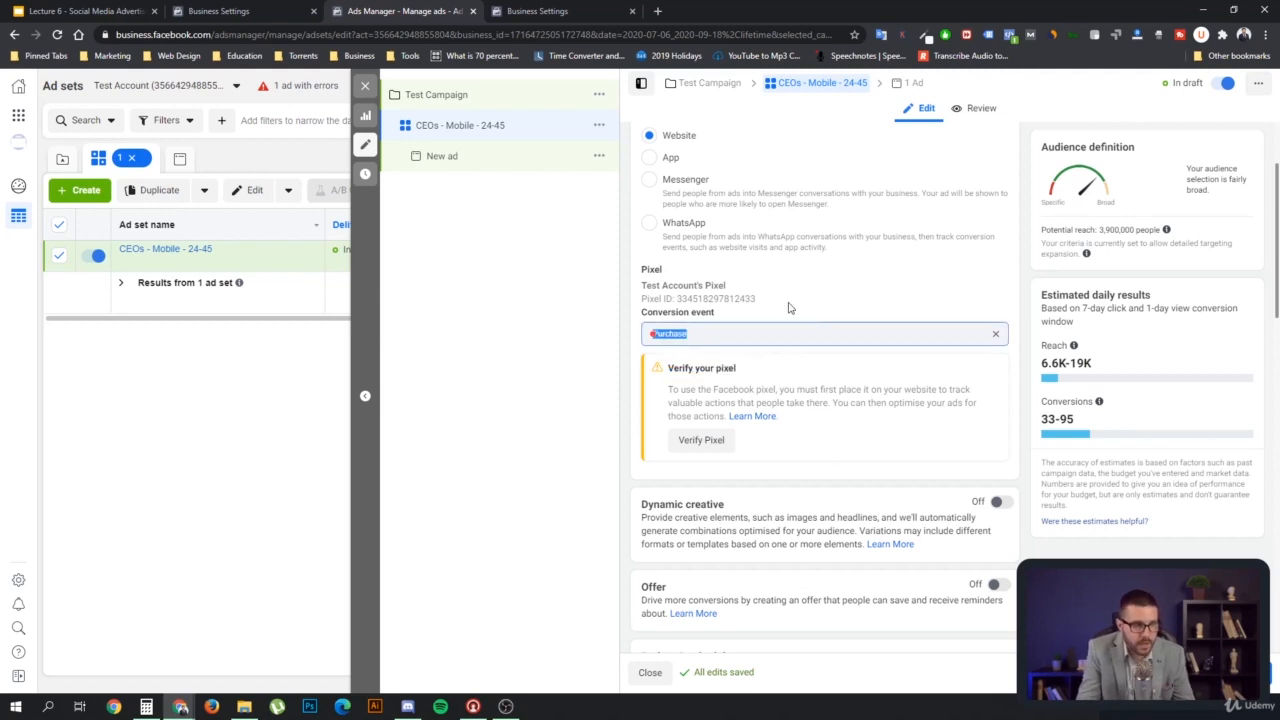
{"action": "left_click", "coordinate": [777, 336]}
{"action": "left_click_drag", "start_coordinate": [767, 312], "coordinate": [677, 298]}
{"action": "left_click", "coordinate": [711, 299]}
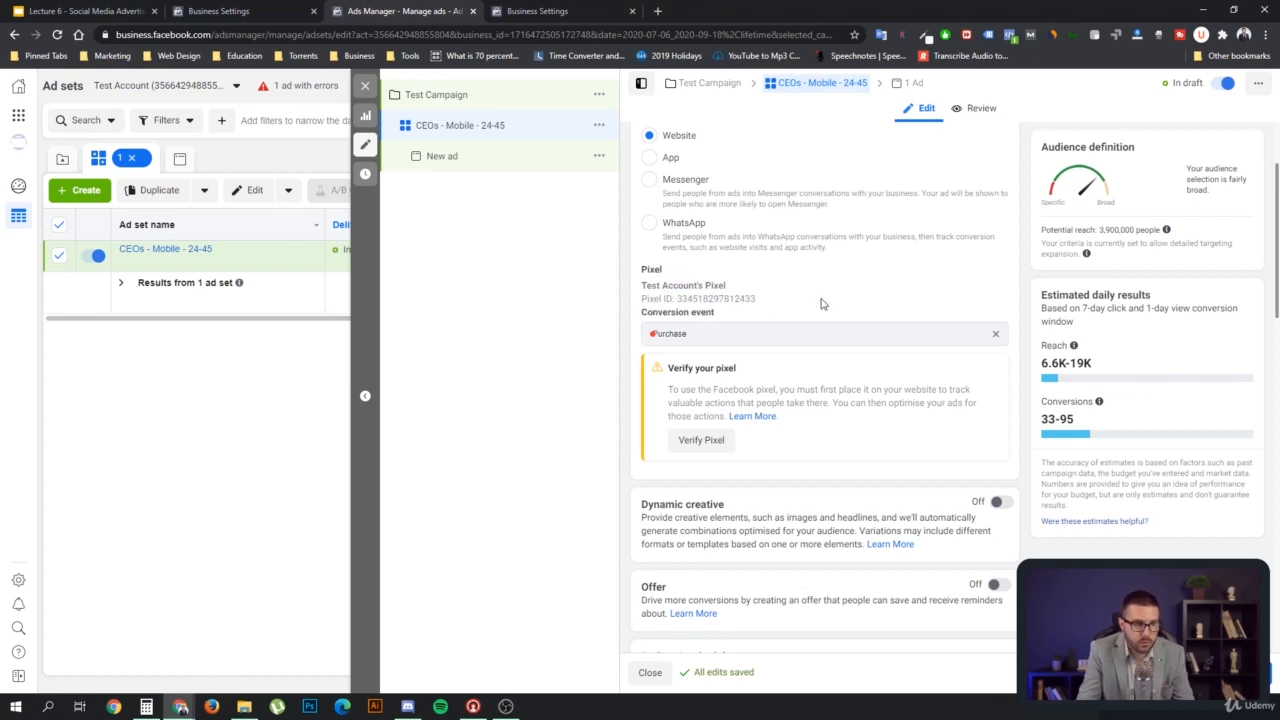
{"action": "left_click", "coordinate": [245, 12]}
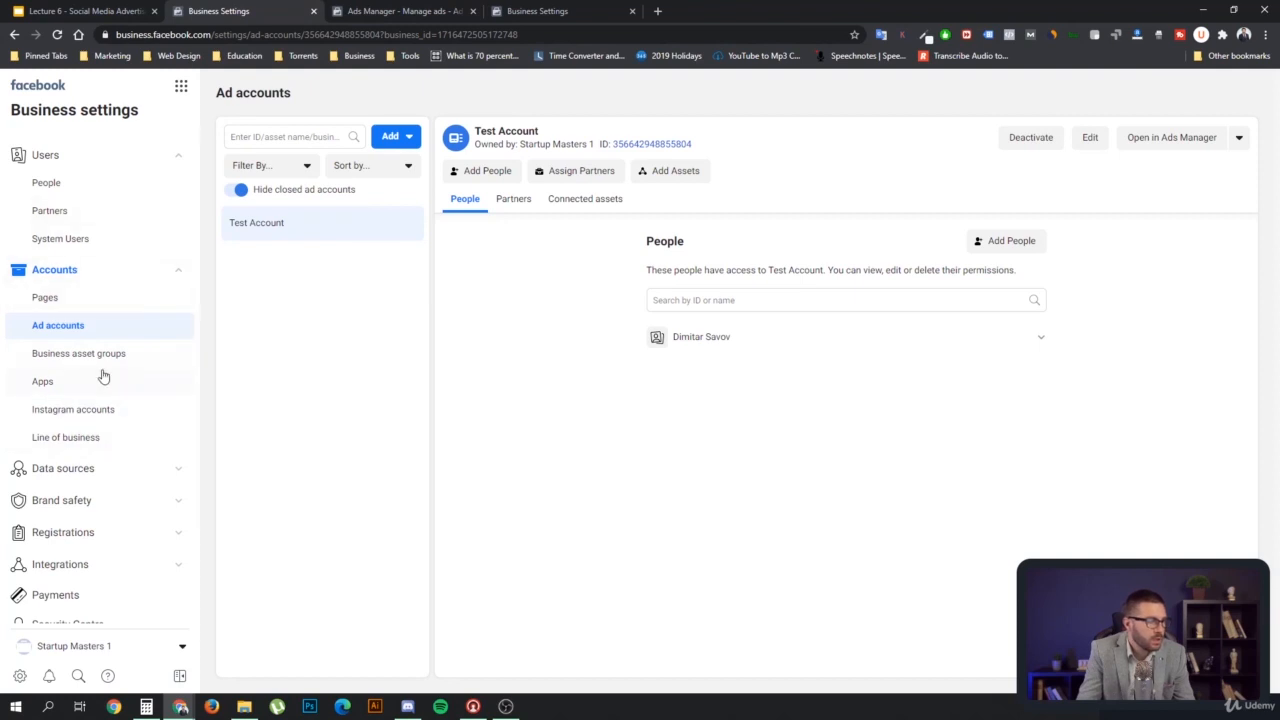
{"action": "left_click", "coordinate": [134, 476]}
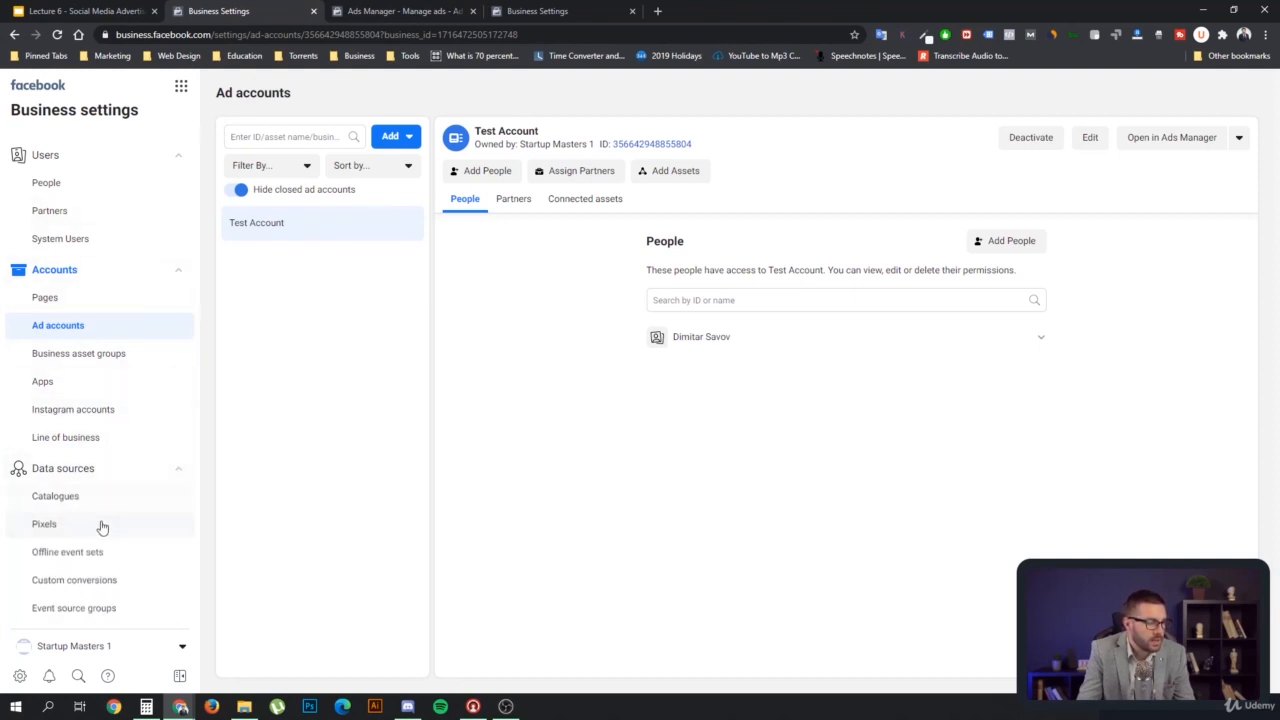
{"action": "left_click", "coordinate": [100, 525]}
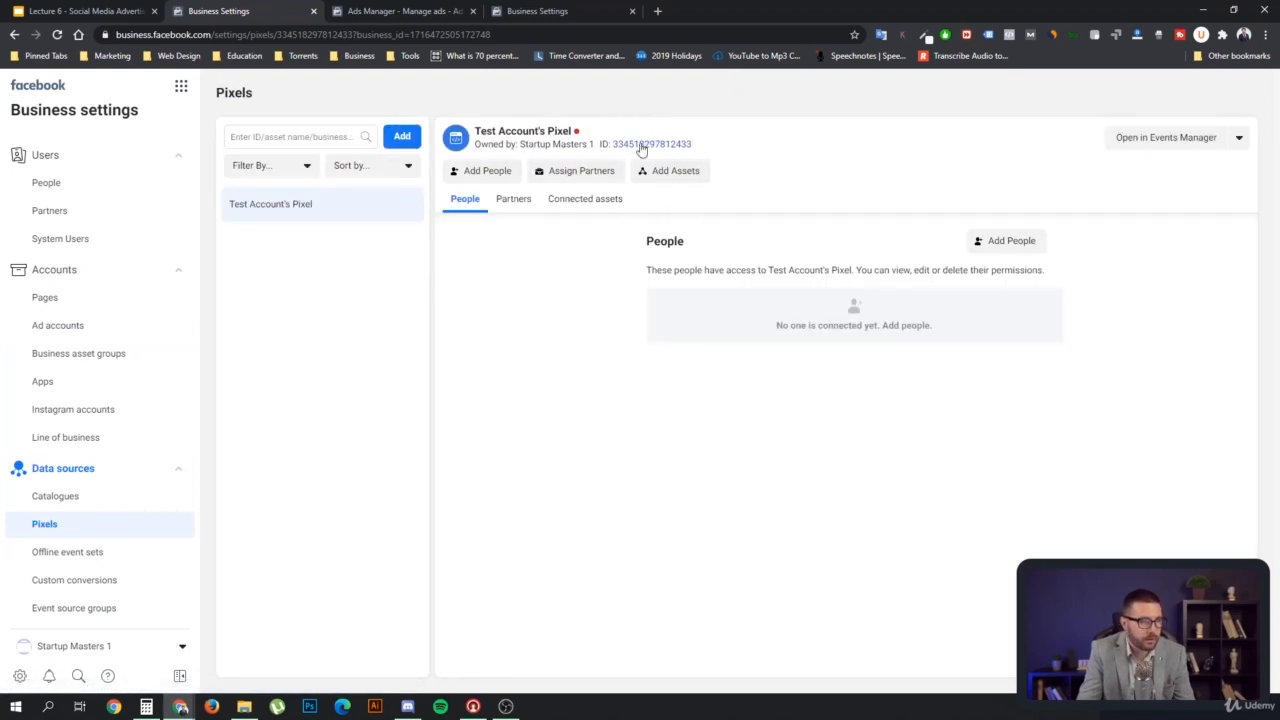
{"action": "left_click", "coordinate": [411, 14]}
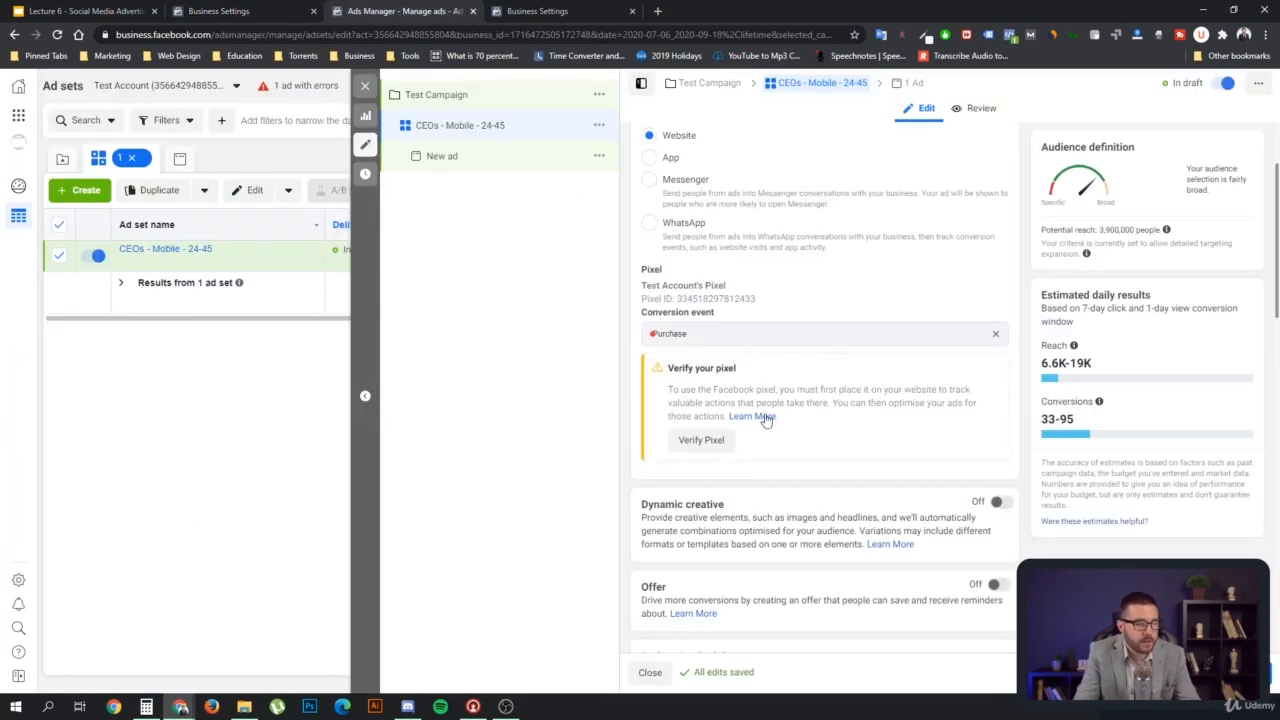
- Try a lifetime budget for the ad set, and switch the budget type back to daily
{"action": "scroll", "coordinate": [844, 437], "scroll_direction": "down", "scroll_amount": 1}
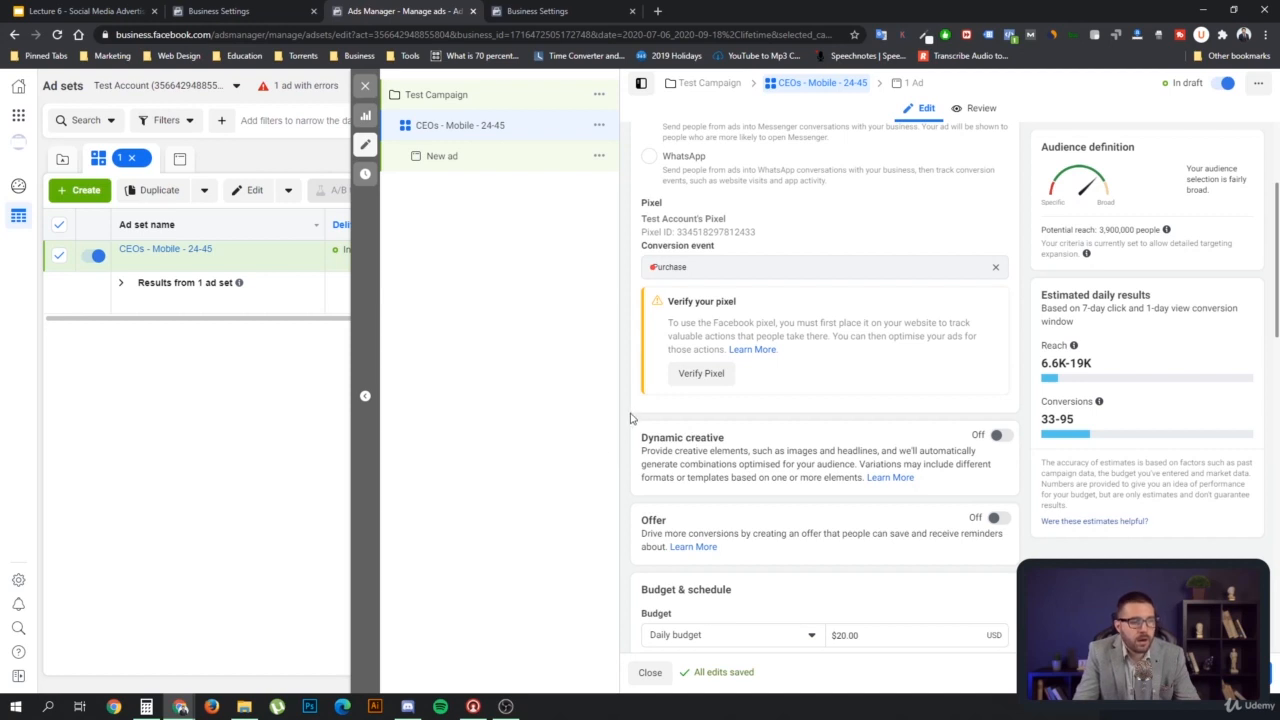
{"action": "scroll", "coordinate": [760, 400], "scroll_direction": "down", "scroll_amount": 2}
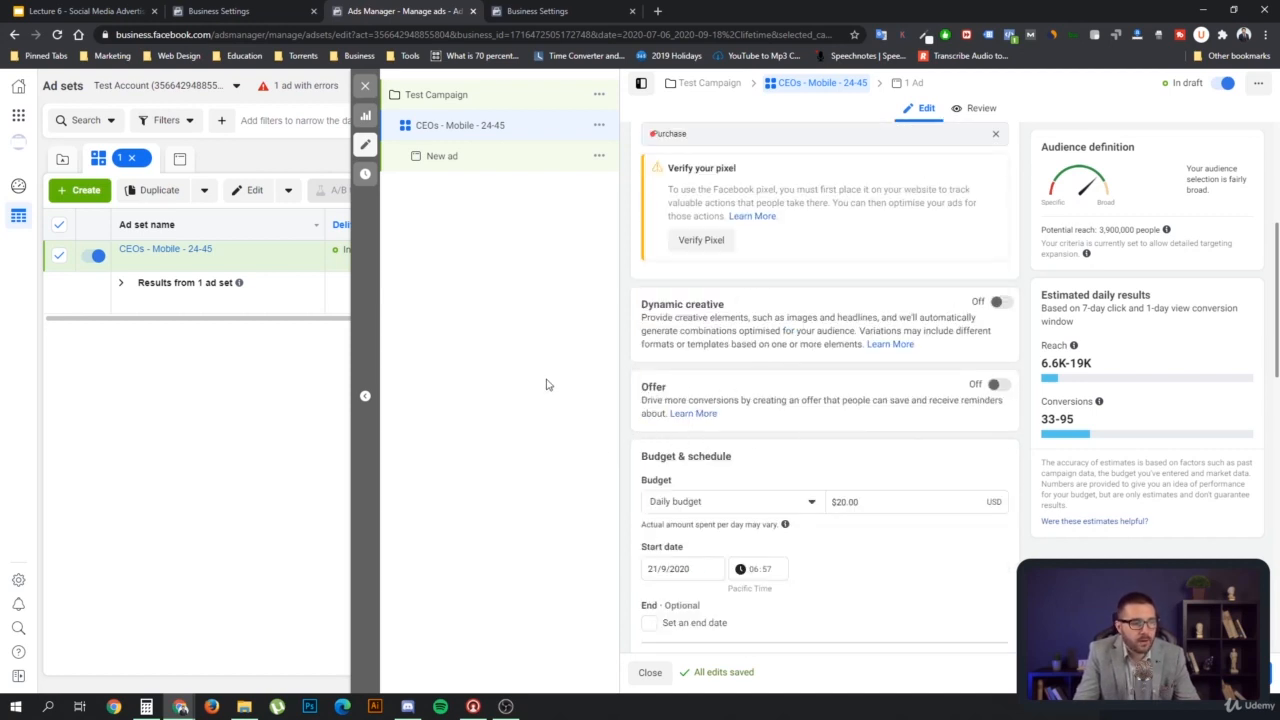
{"action": "left_click", "coordinate": [790, 502]}
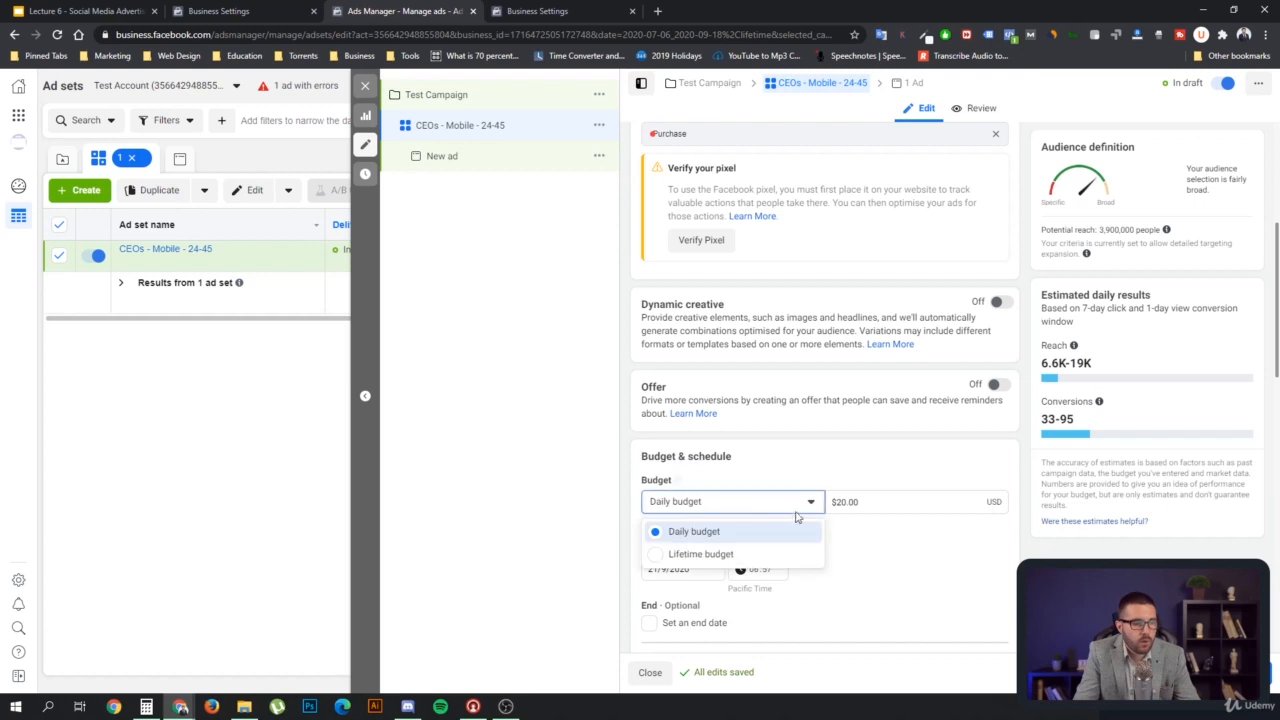
{"action": "left_click", "coordinate": [727, 556]}
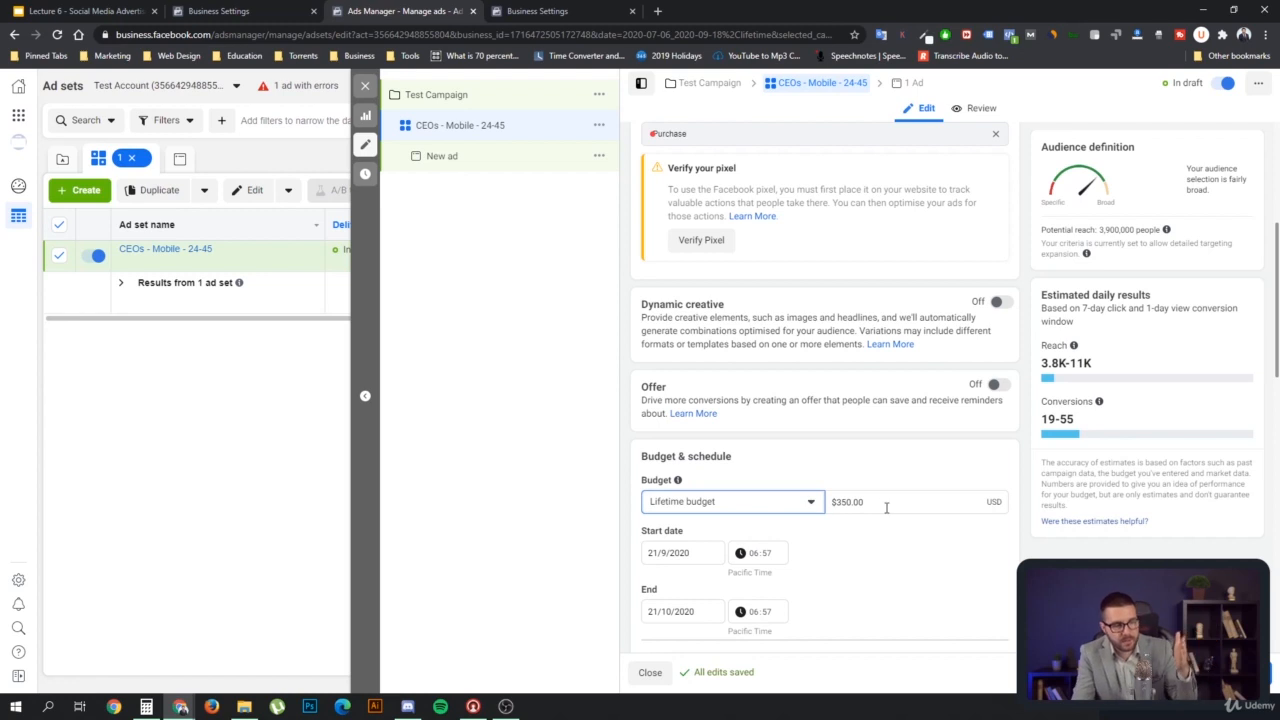
{"action": "left_click", "coordinate": [766, 512]}
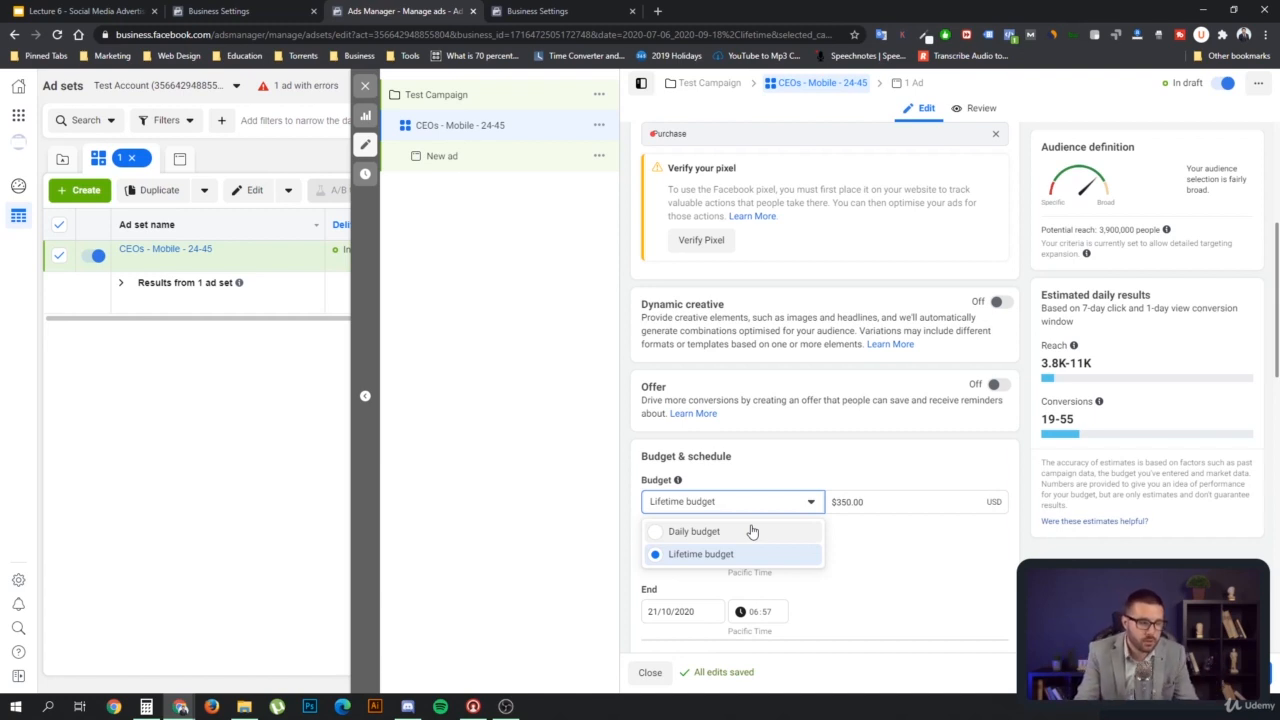
{"action": "left_click", "coordinate": [752, 531]}
- Set the ad set's daily budget to $1.00
{"action": "left_click", "coordinate": [842, 501]}
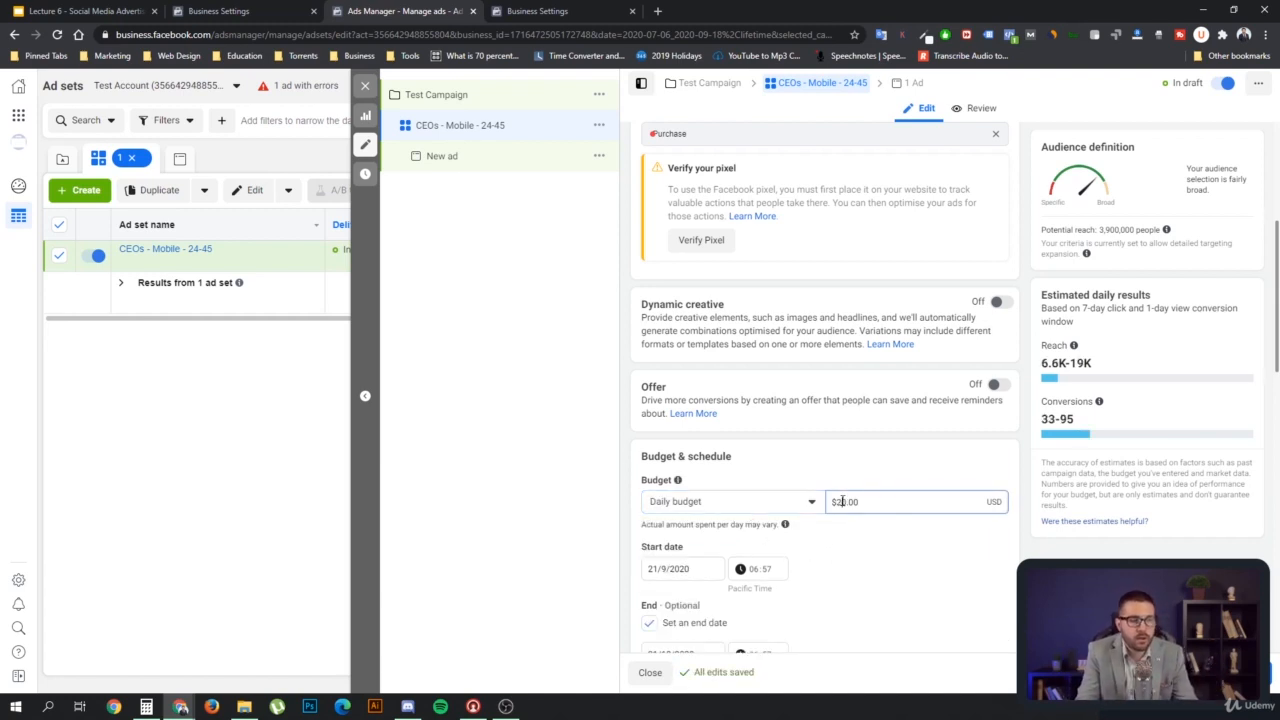
{"action": "left_click", "coordinate": [878, 528]}
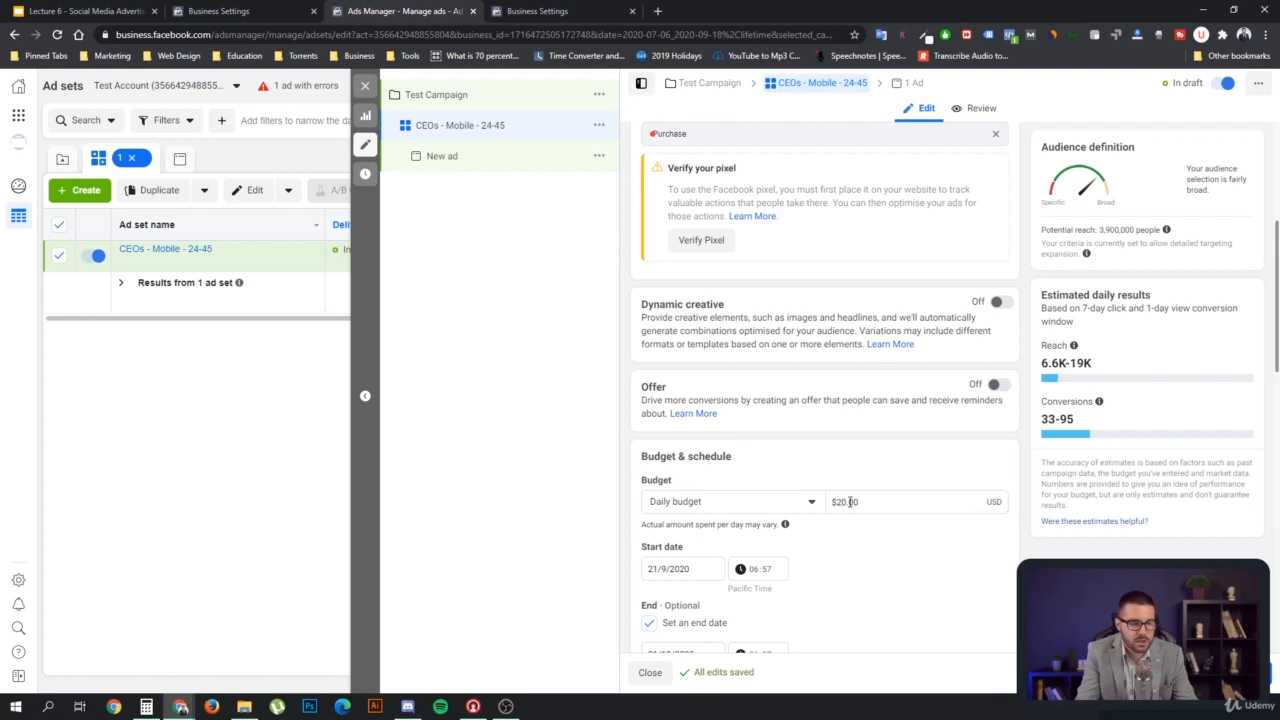
{"action": "left_click", "coordinate": [840, 502]}
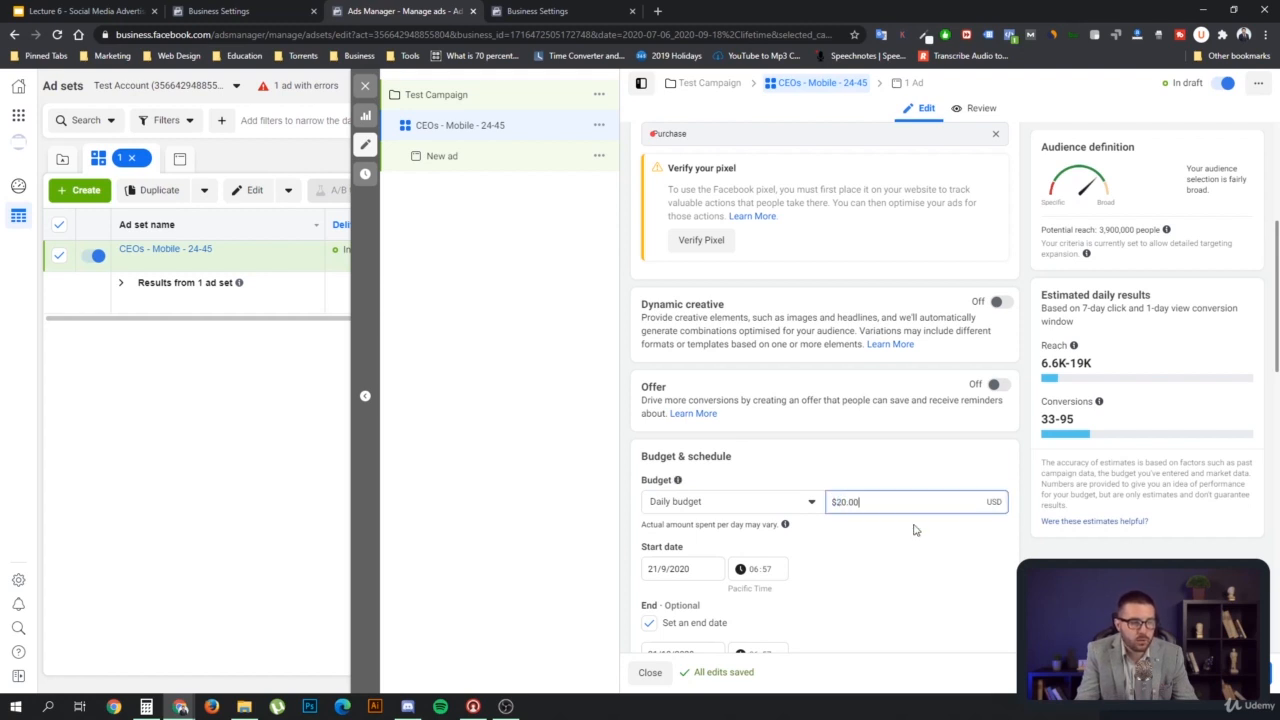
{"action": "left_click_drag", "start_coordinate": [833, 502], "coordinate": [847, 502]}
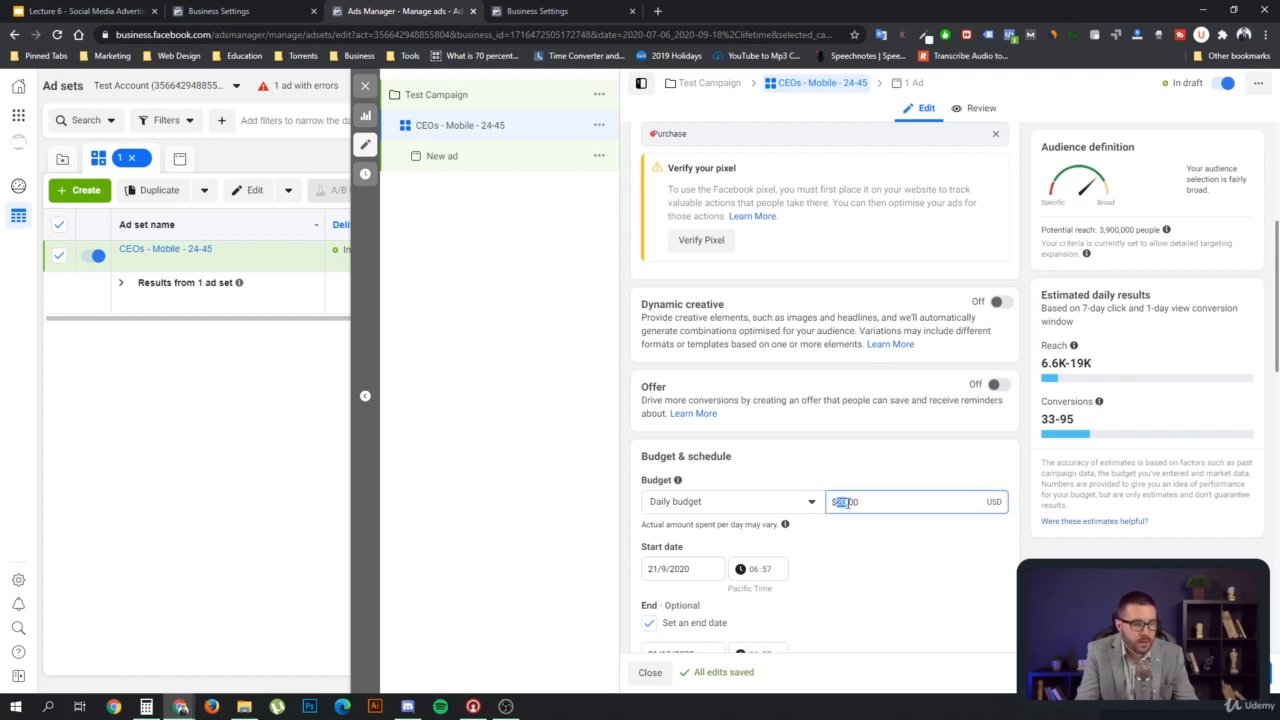
{"action": "type", "text": "1"}
{"action": "left_click", "coordinate": [886, 574]}
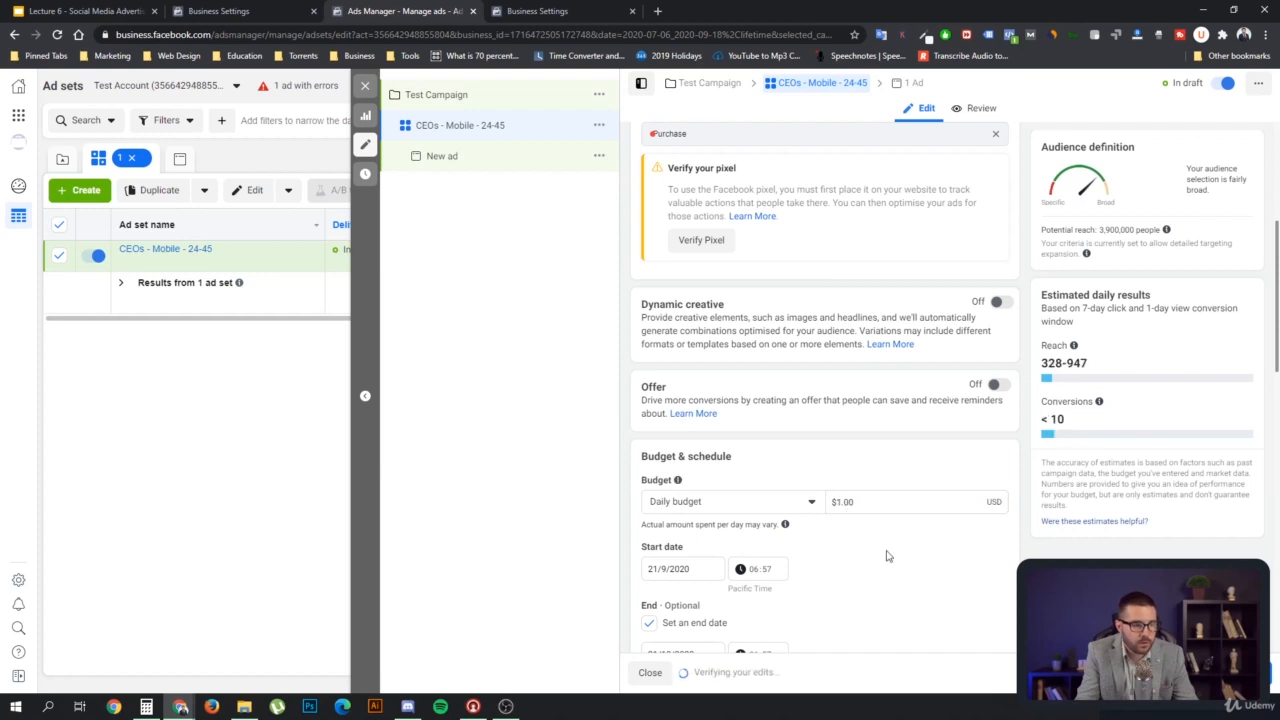
- Remove the end date from the ad set's schedule, and check the additional ad scheduling options
{"action": "scroll", "coordinate": [833, 575], "scroll_direction": "down", "scroll_amount": 1}
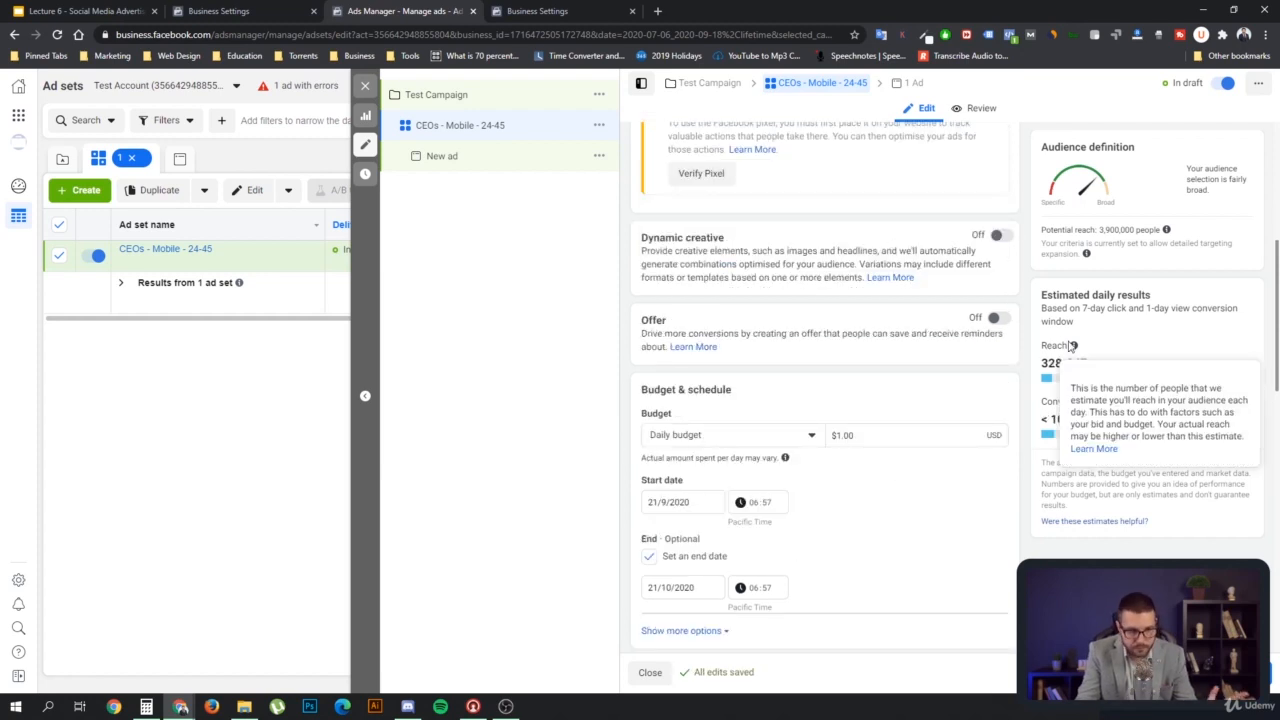
{"action": "scroll", "coordinate": [860, 500], "scroll_direction": "down", "scroll_amount": 1}
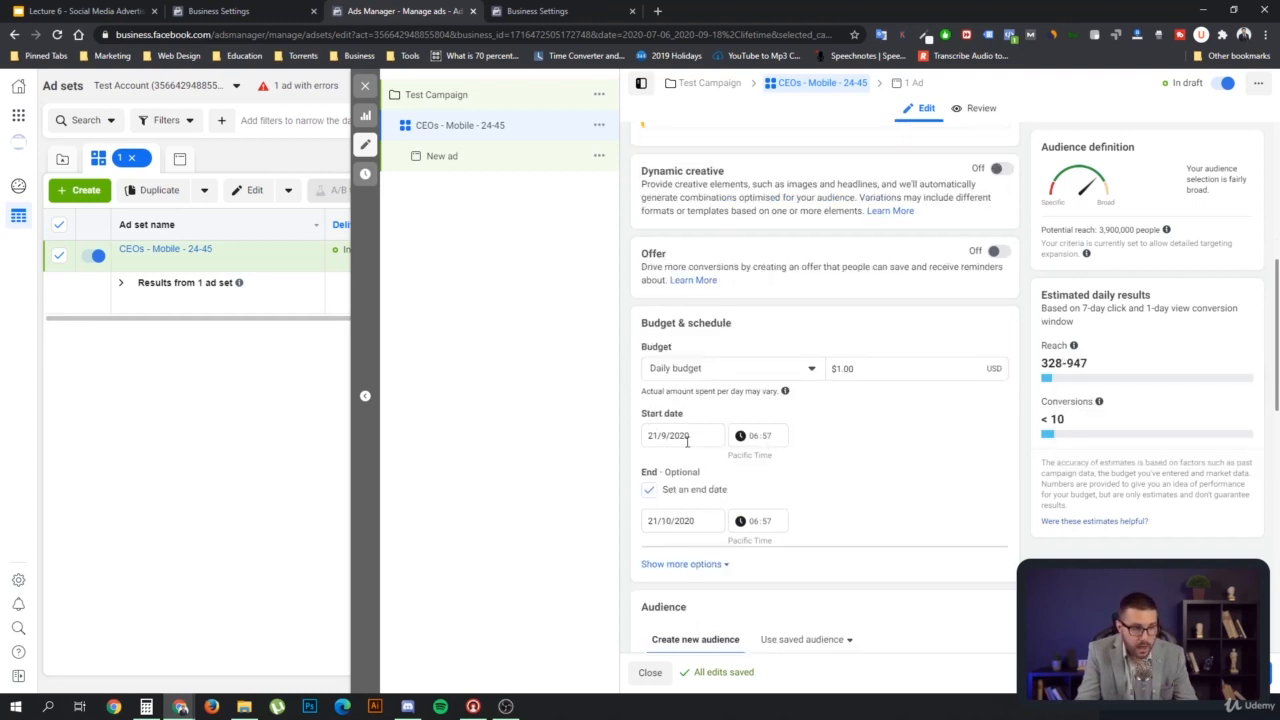
{"action": "left_click", "coordinate": [649, 492]}
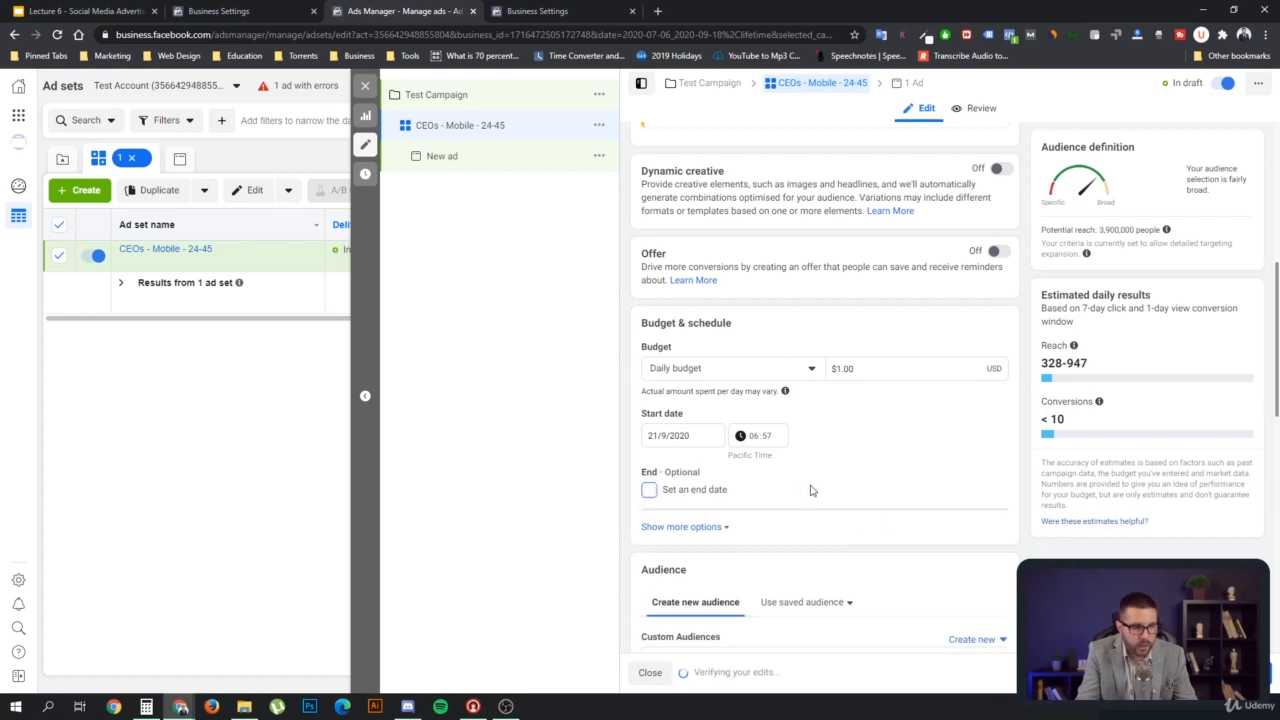
{"action": "left_click", "coordinate": [700, 527]}
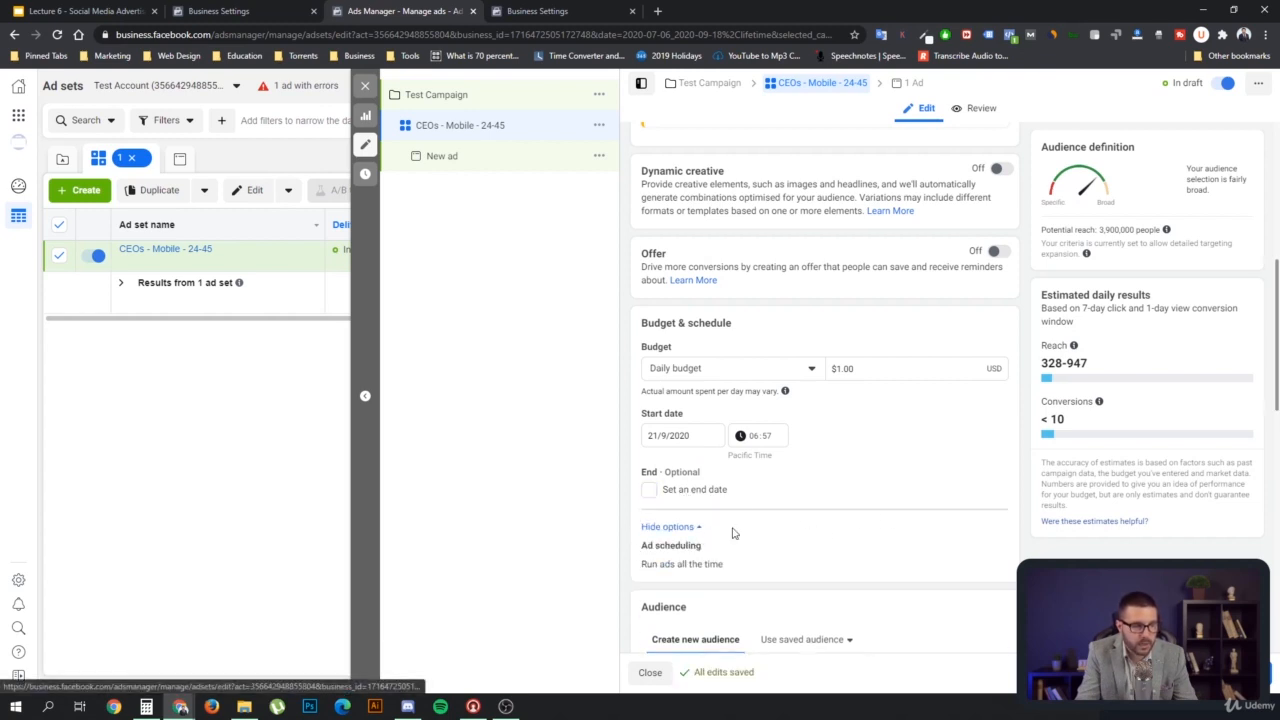
{"action": "left_click", "coordinate": [684, 528]}
- Check the ad account for existing custom audiences and saved audiences
{"action": "scroll", "coordinate": [852, 494], "scroll_direction": "down", "scroll_amount": 2}
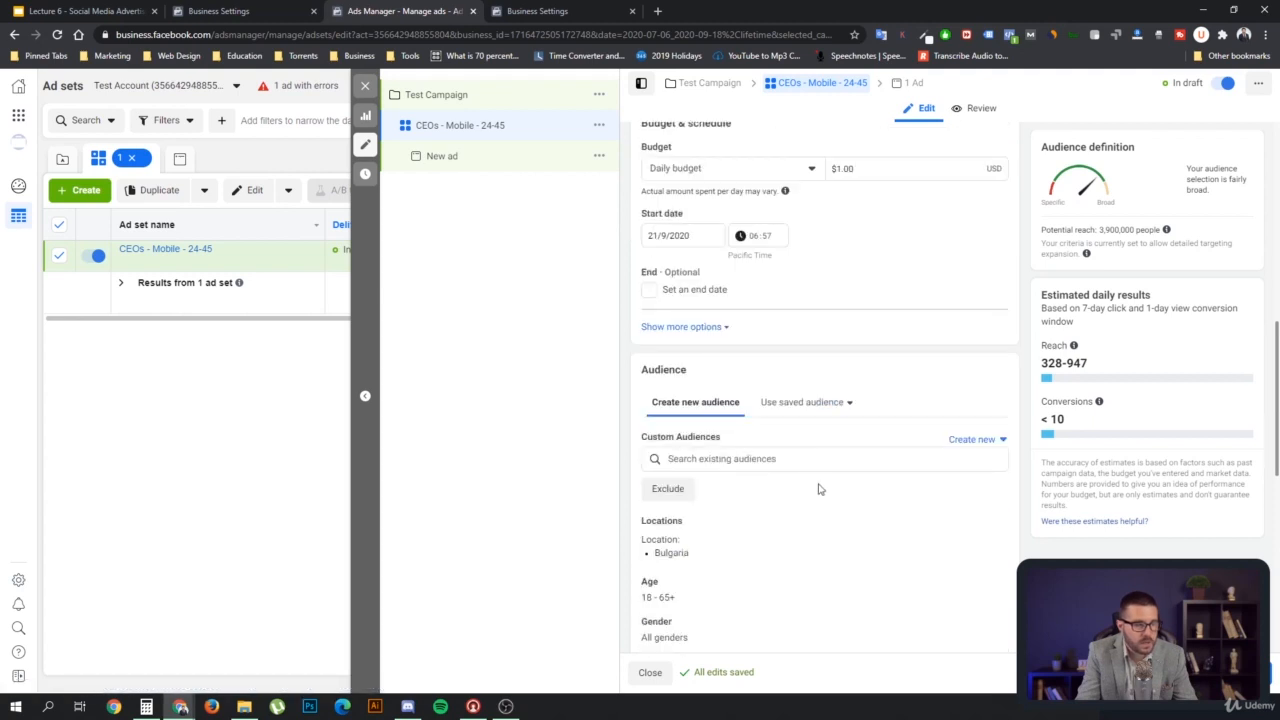
{"action": "scroll", "coordinate": [818, 488], "scroll_direction": "down", "scroll_amount": 2}
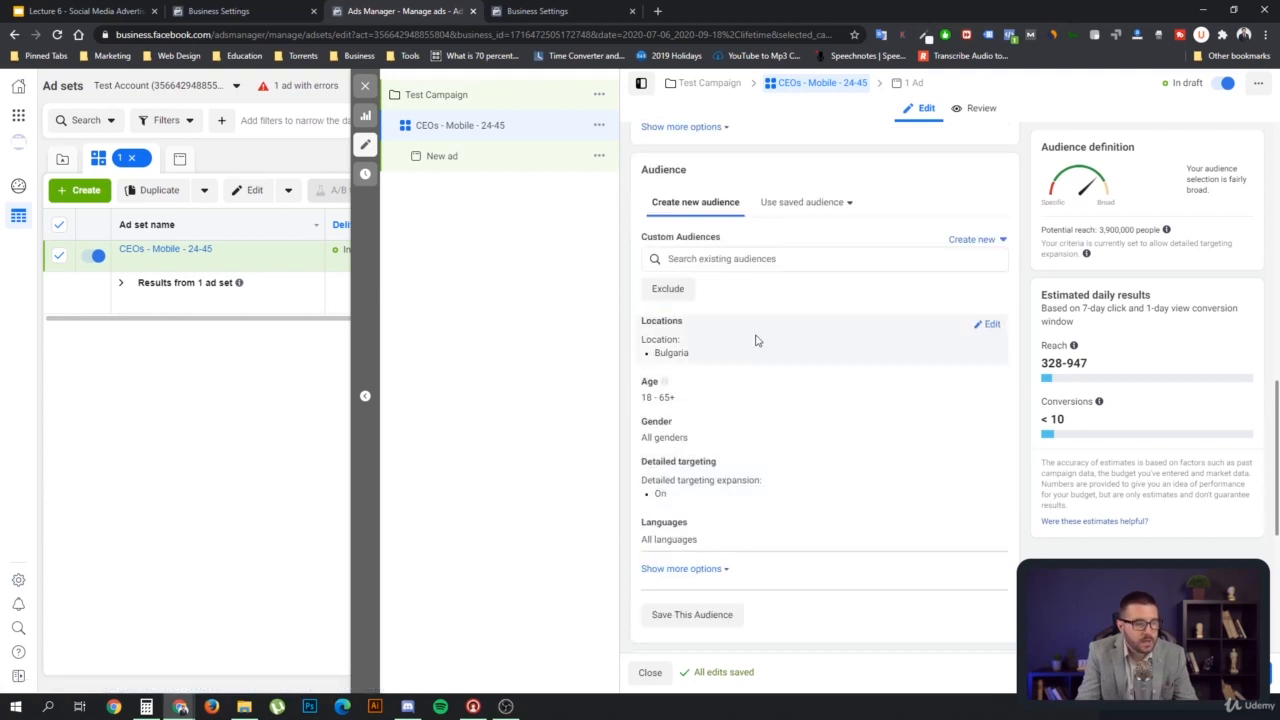
{"action": "left_click", "coordinate": [769, 258]}
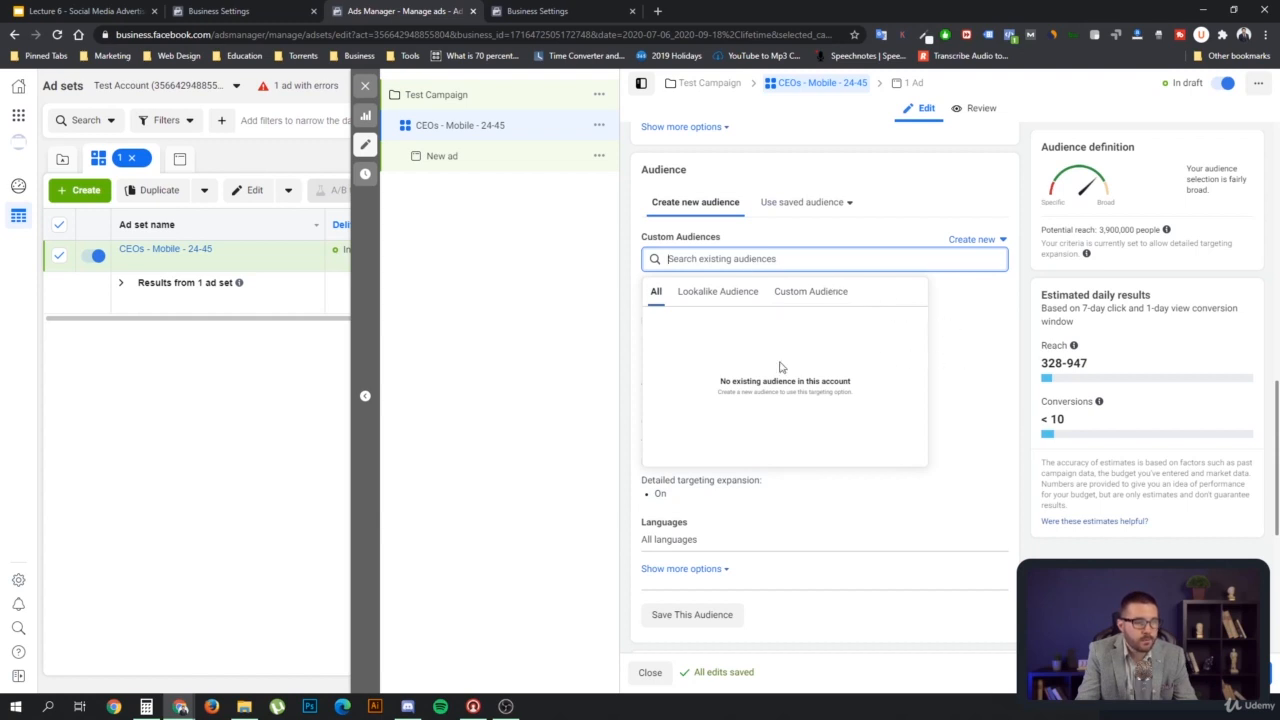
{"action": "left_click", "coordinate": [848, 203]}
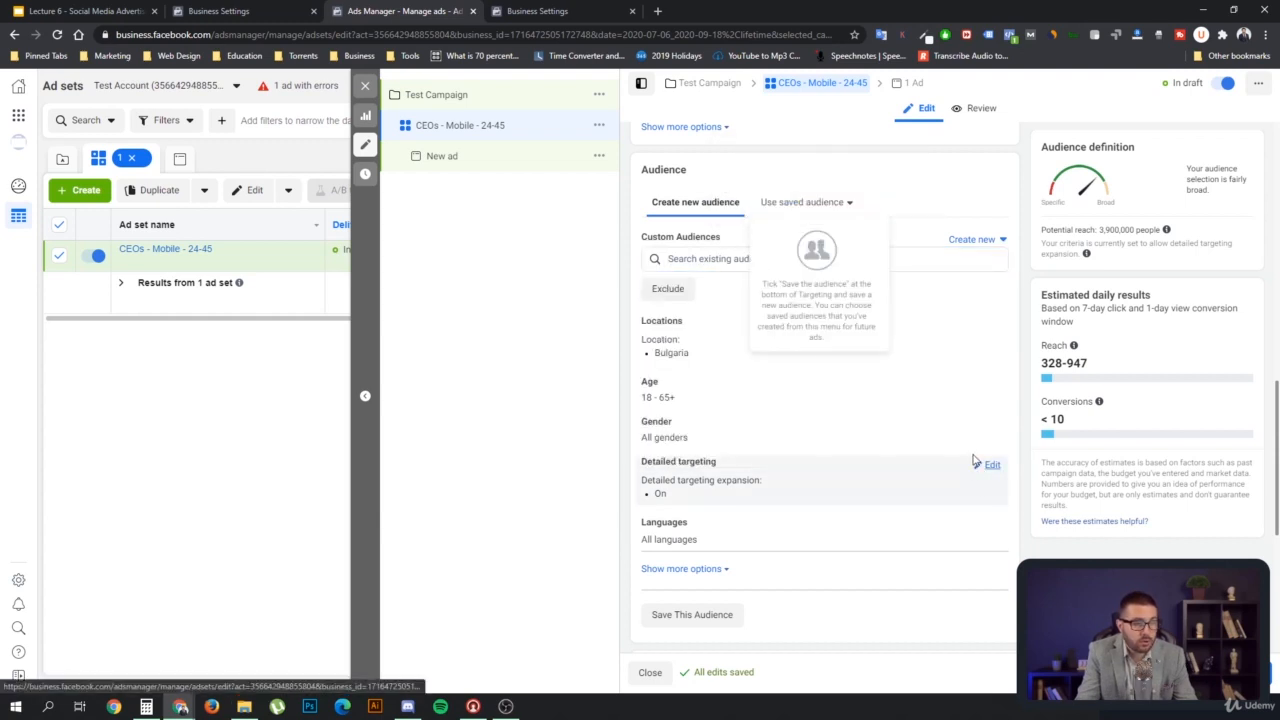
{"action": "left_click_drag", "start_coordinate": [971, 458], "coordinate": [963, 451]}
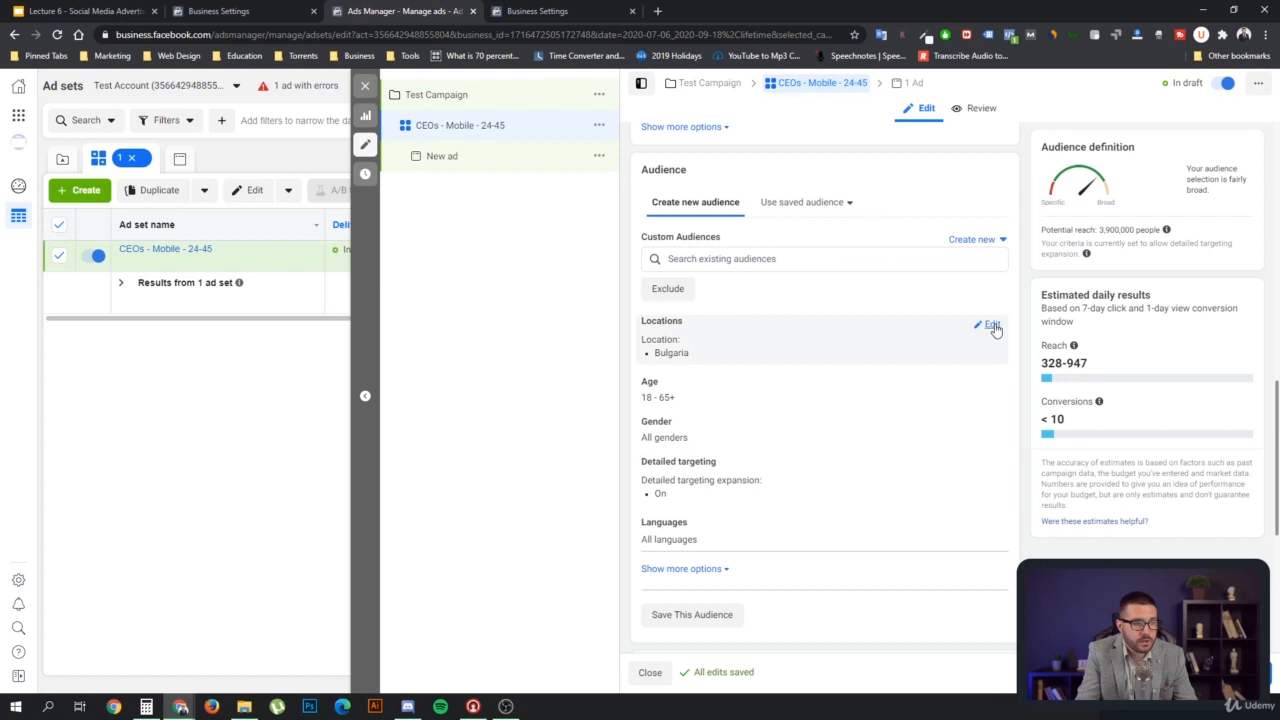
- Replace Bulgaria with Germany as the audience location, targeting only people living in this location
{"action": "left_click", "coordinate": [991, 326]}
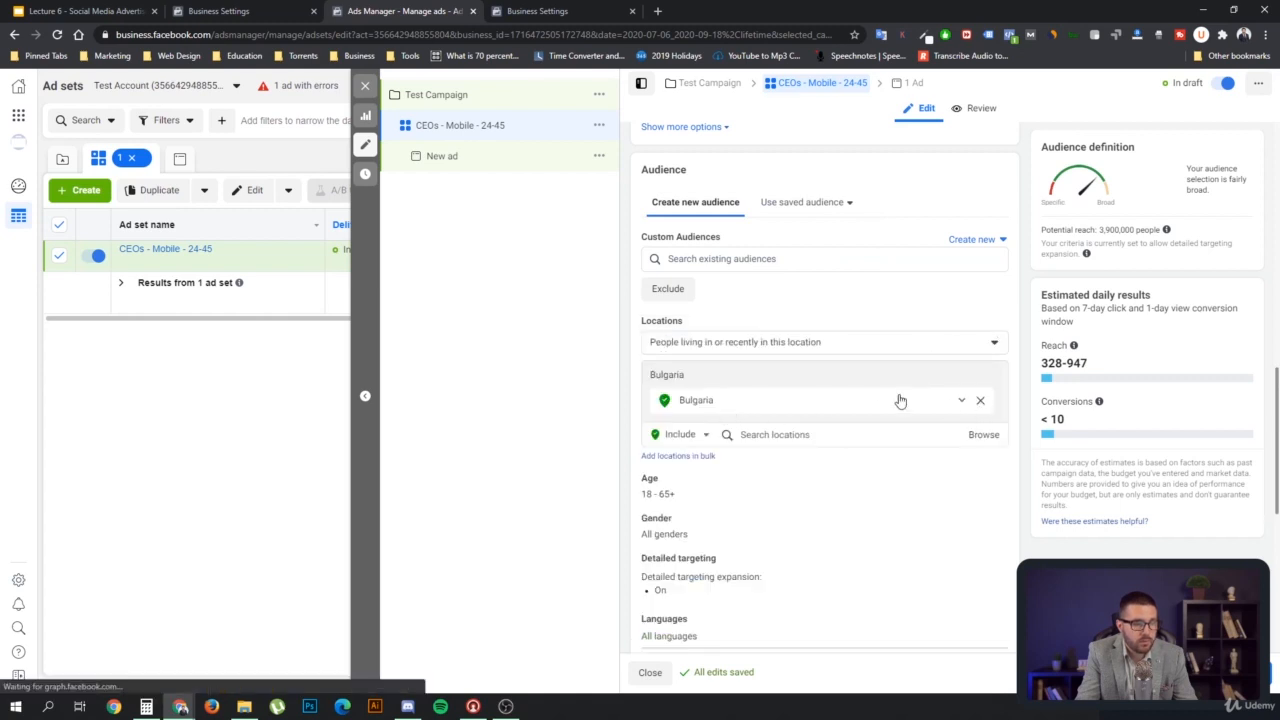
{"action": "left_click", "coordinate": [980, 400]}
{"action": "left_click", "coordinate": [698, 386]}
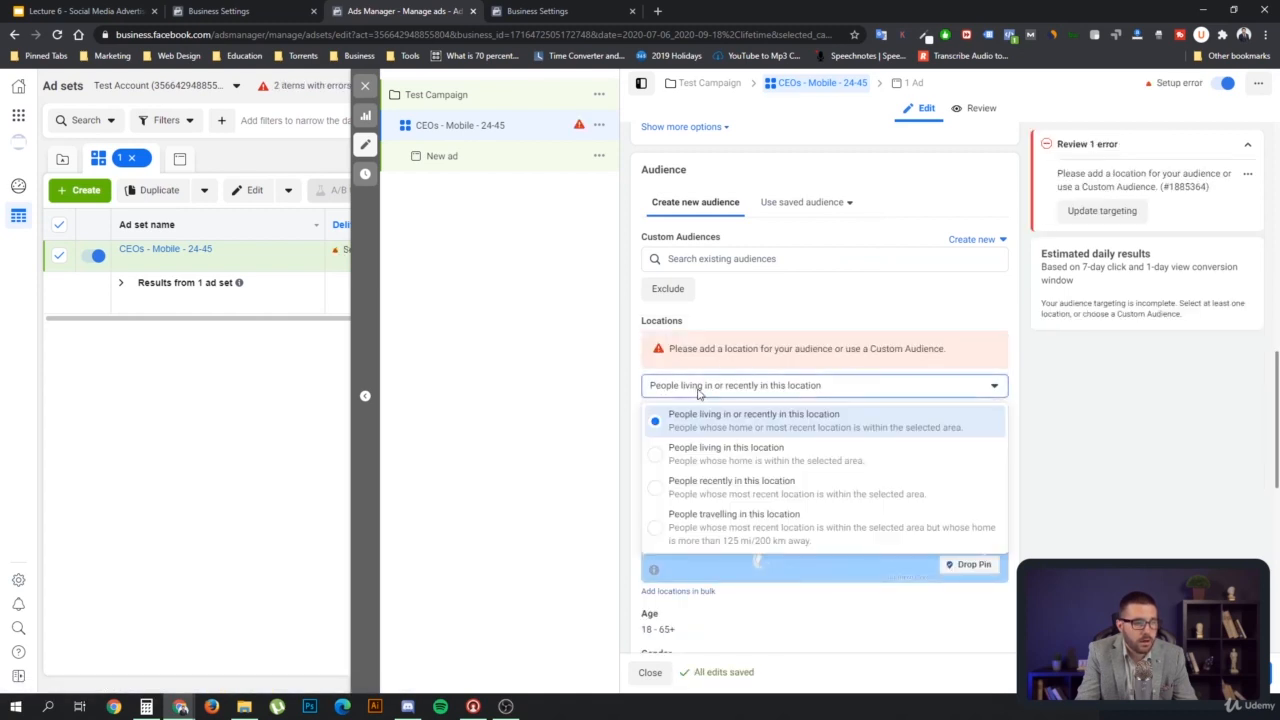
{"action": "left_click", "coordinate": [738, 455]}
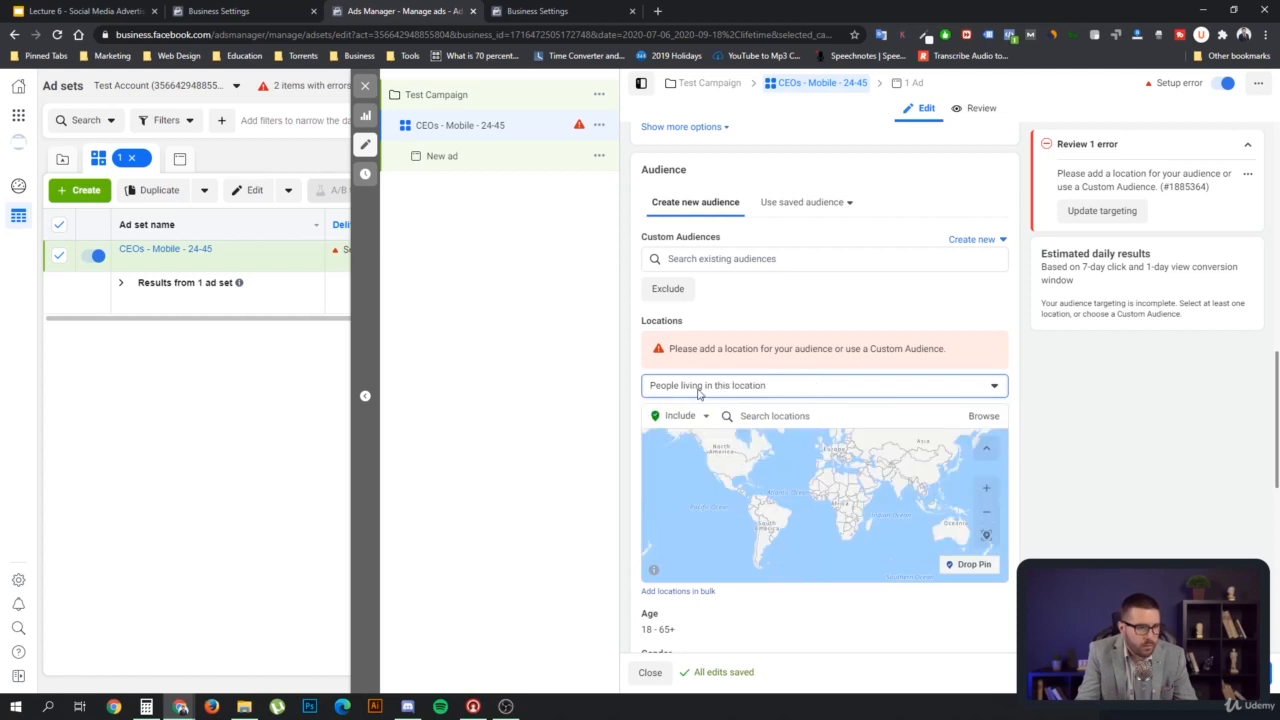
{"action": "left_click", "coordinate": [750, 417]}
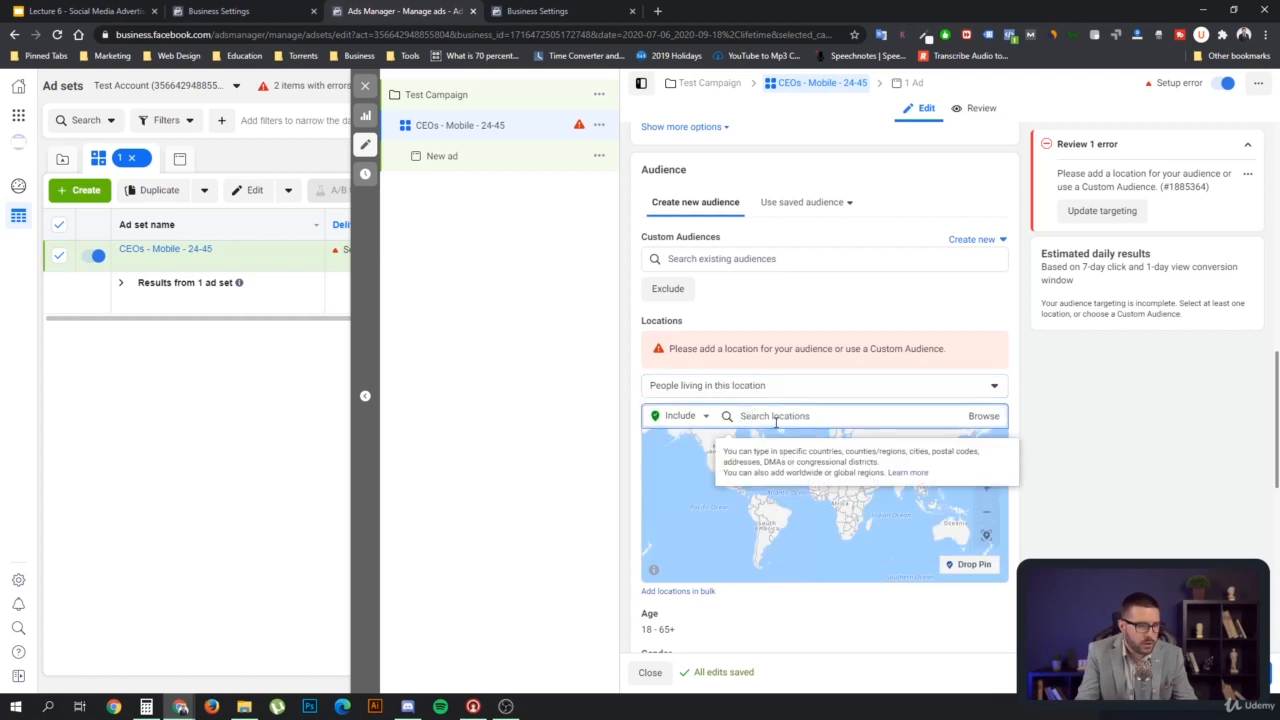
{"action": "type", "text": "germany"}
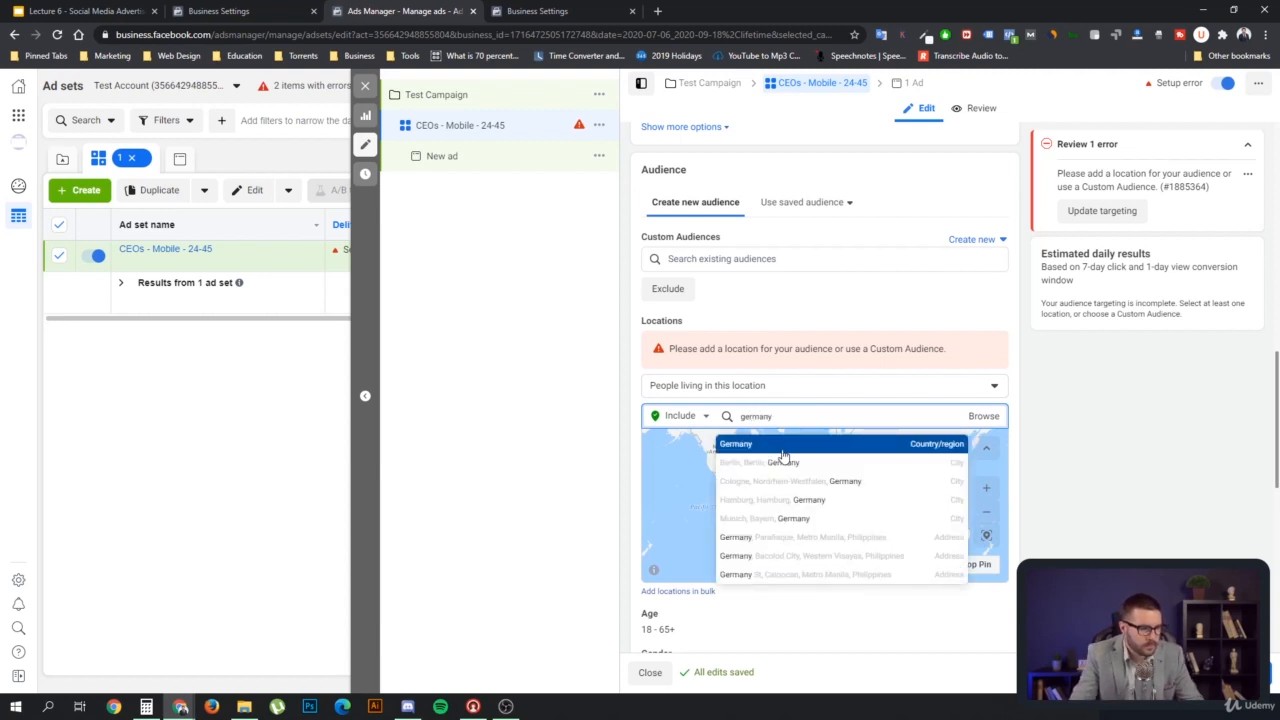
{"action": "left_click", "coordinate": [783, 450]}
- Add the country to the ad set name so it reads CEOs - Germany - Mobile - 24-45
{"action": "scroll", "coordinate": [808, 350], "scroll_direction": "up", "scroll_amount": 10}
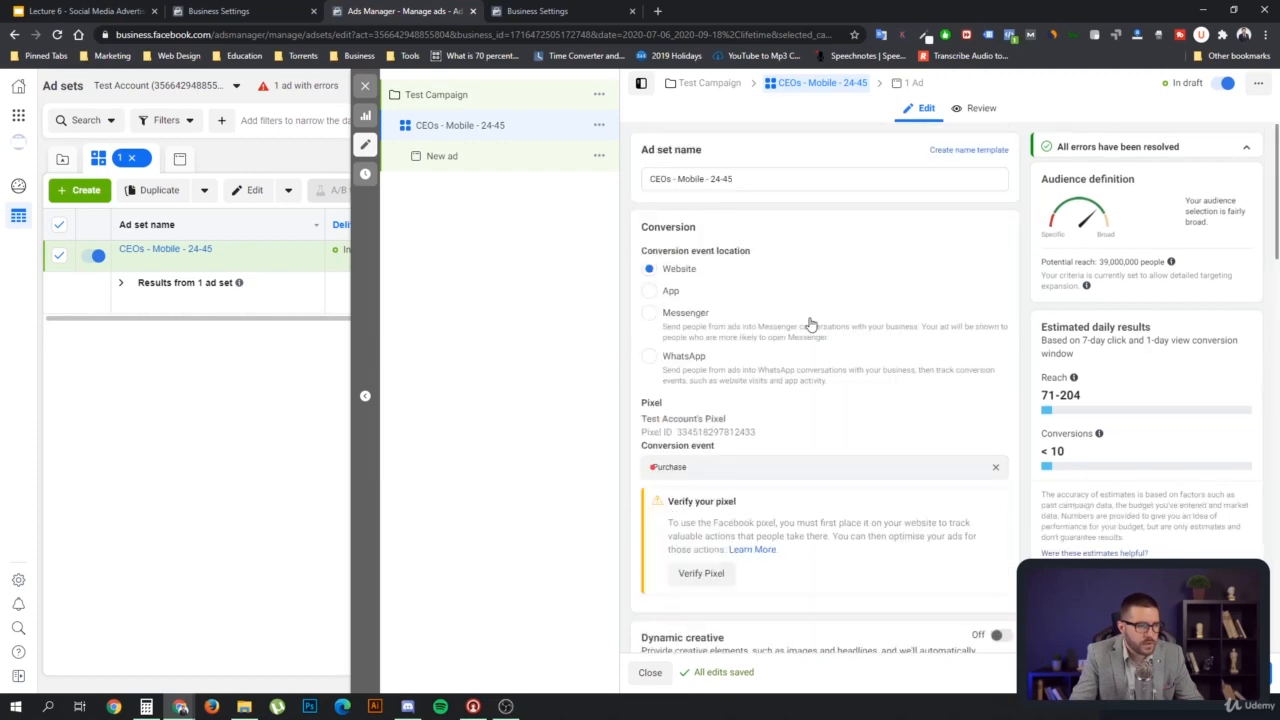
{"action": "left_click", "coordinate": [676, 181]}
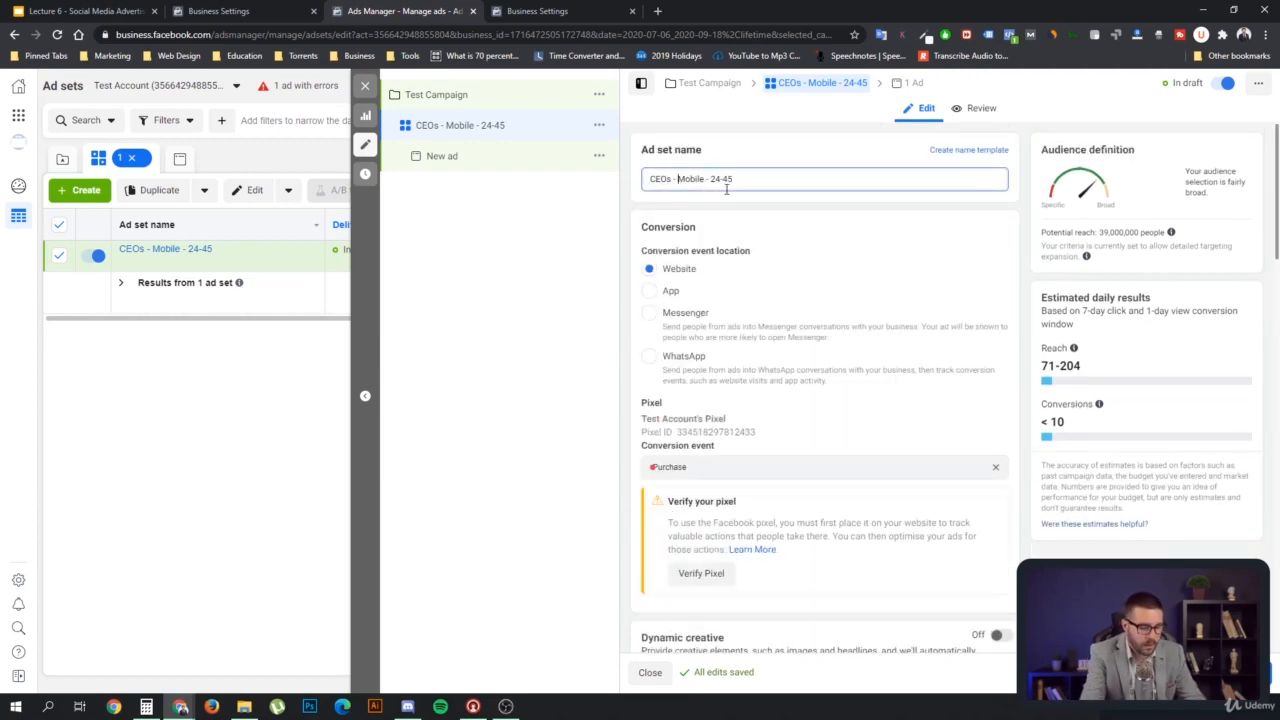
{"action": "type", "text": "- "}
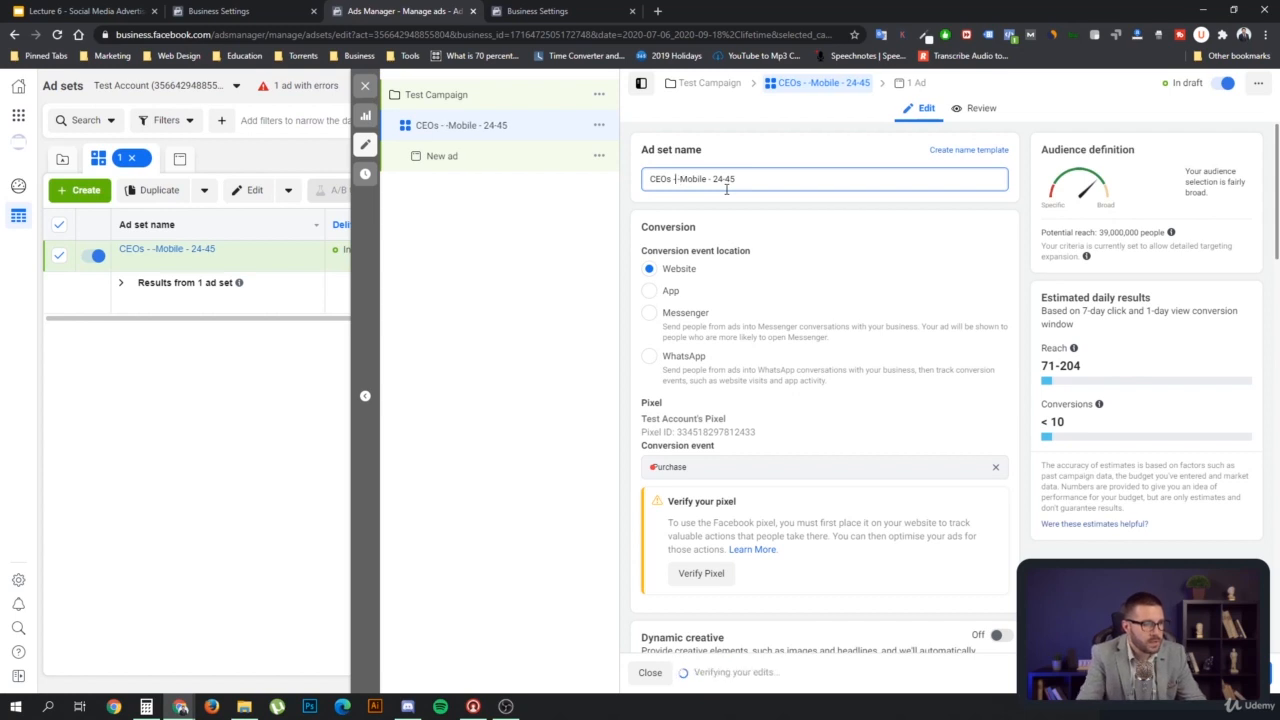
{"action": "type", "text": "Germany"}
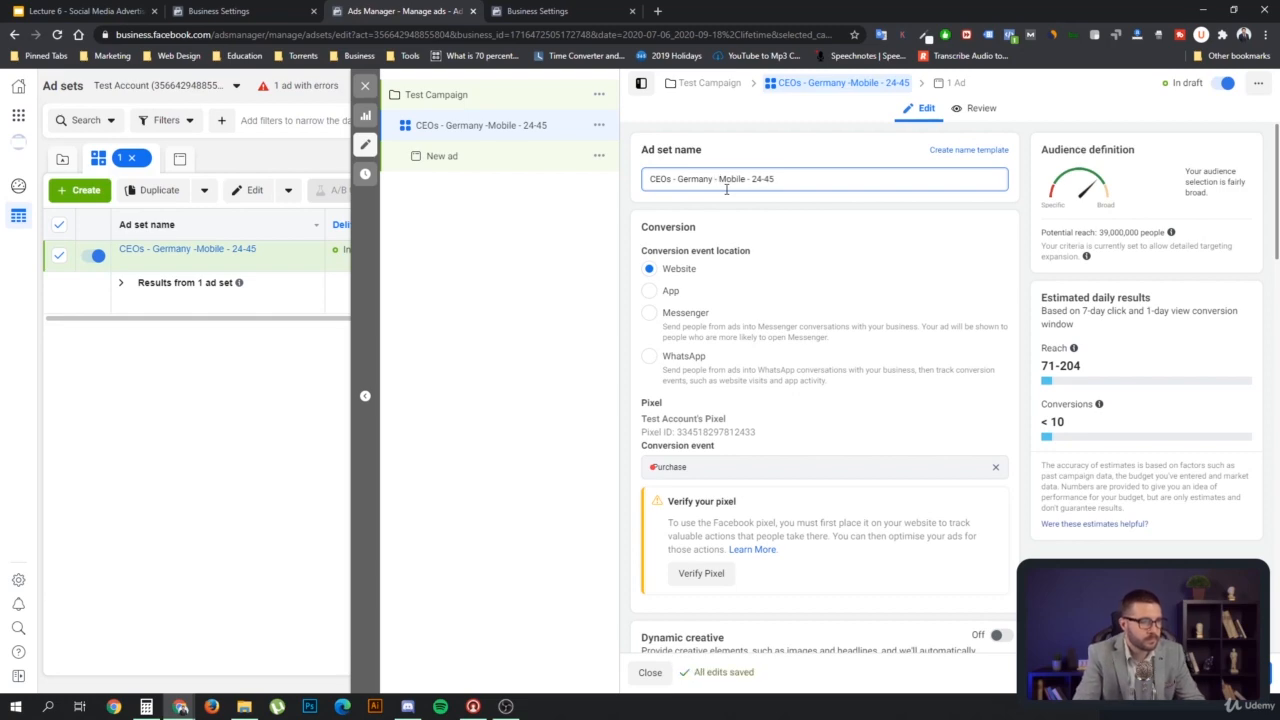
- Set the audience's age range to 24 to 45
{"action": "scroll", "coordinate": [815, 255], "scroll_direction": "down", "scroll_amount": 8}
{"action": "scroll", "coordinate": [873, 285], "scroll_direction": "down", "scroll_amount": 4}
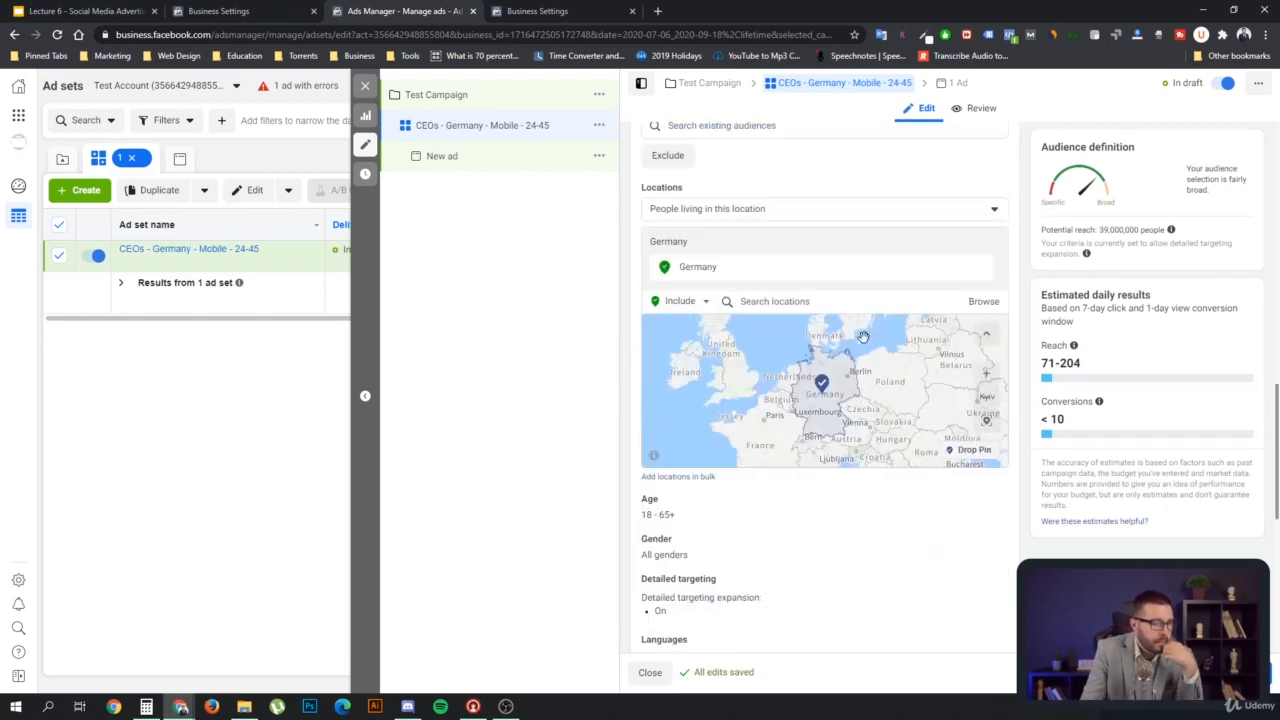
{"action": "left_click", "coordinate": [992, 433]}
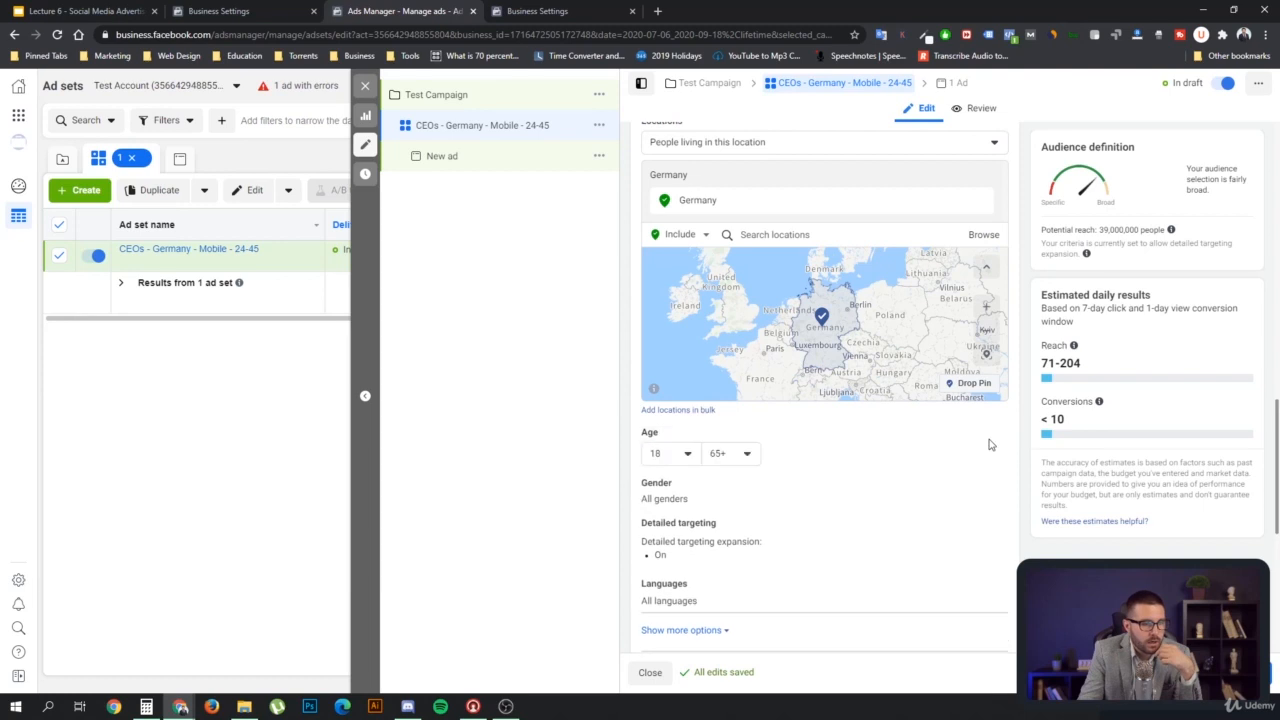
{"action": "left_click", "coordinate": [674, 454]}
{"action": "scroll", "coordinate": [704, 589], "scroll_direction": "down", "scroll_amount": 3}
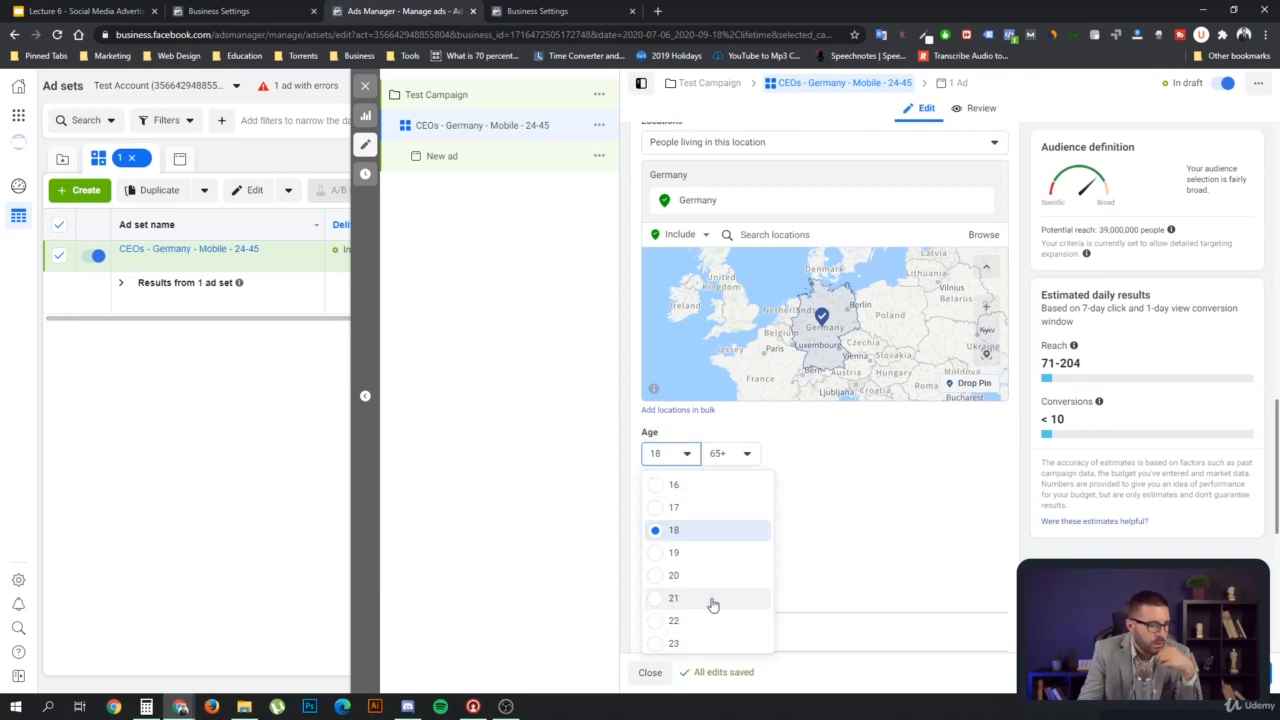
{"action": "left_click", "coordinate": [709, 600]}
{"action": "left_click", "coordinate": [730, 453]}
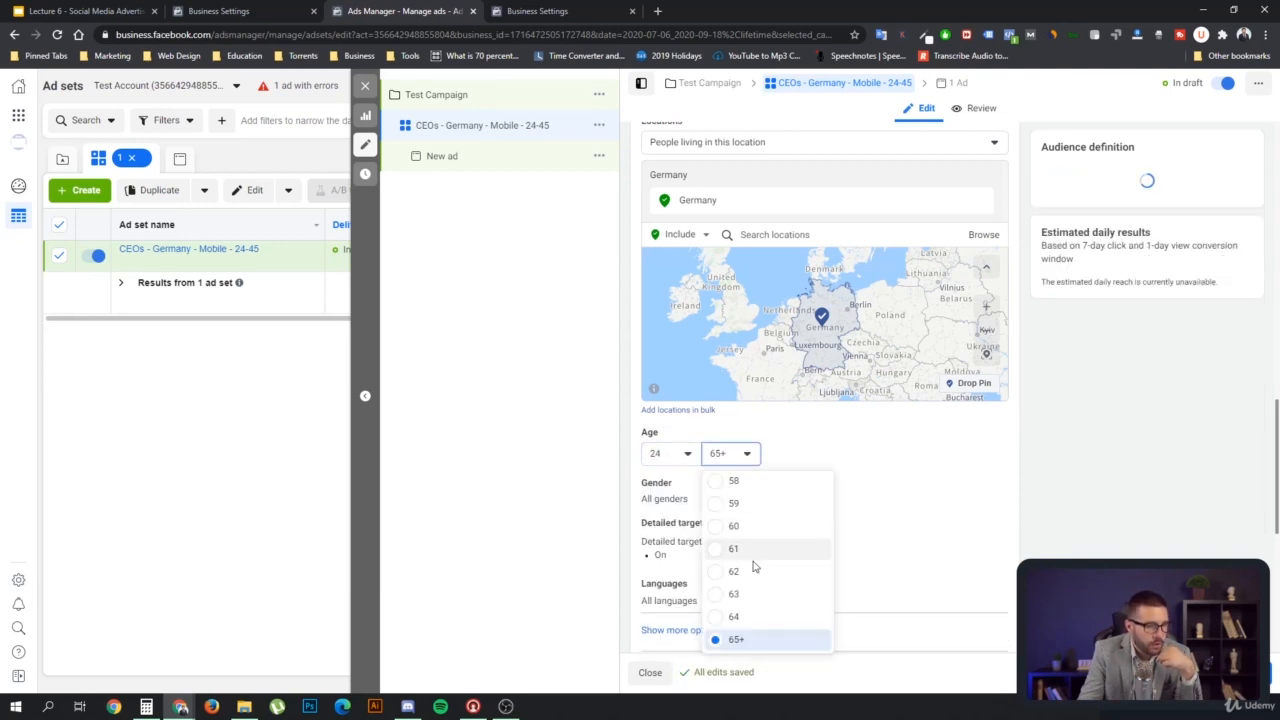
{"action": "scroll", "coordinate": [768, 575], "scroll_direction": "up", "scroll_amount": 3}
{"action": "scroll", "coordinate": [770, 572], "scroll_direction": "up", "scroll_amount": 5}
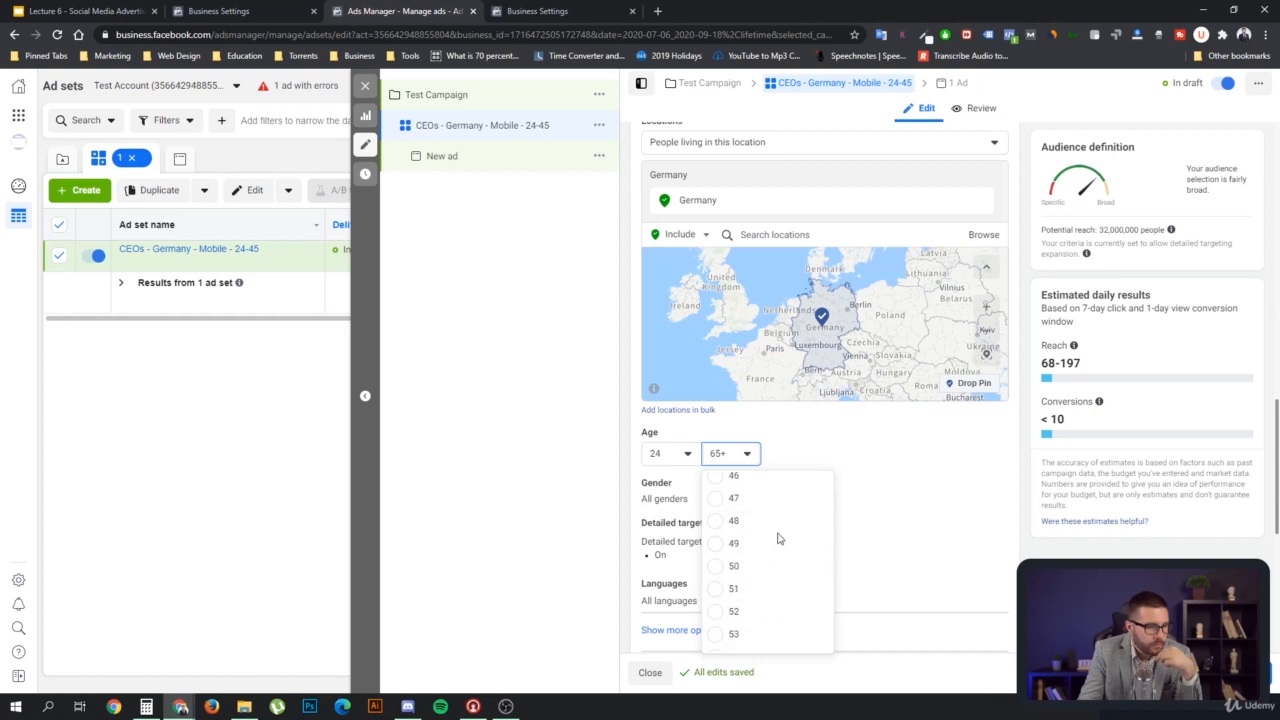
{"action": "left_click", "coordinate": [765, 519]}
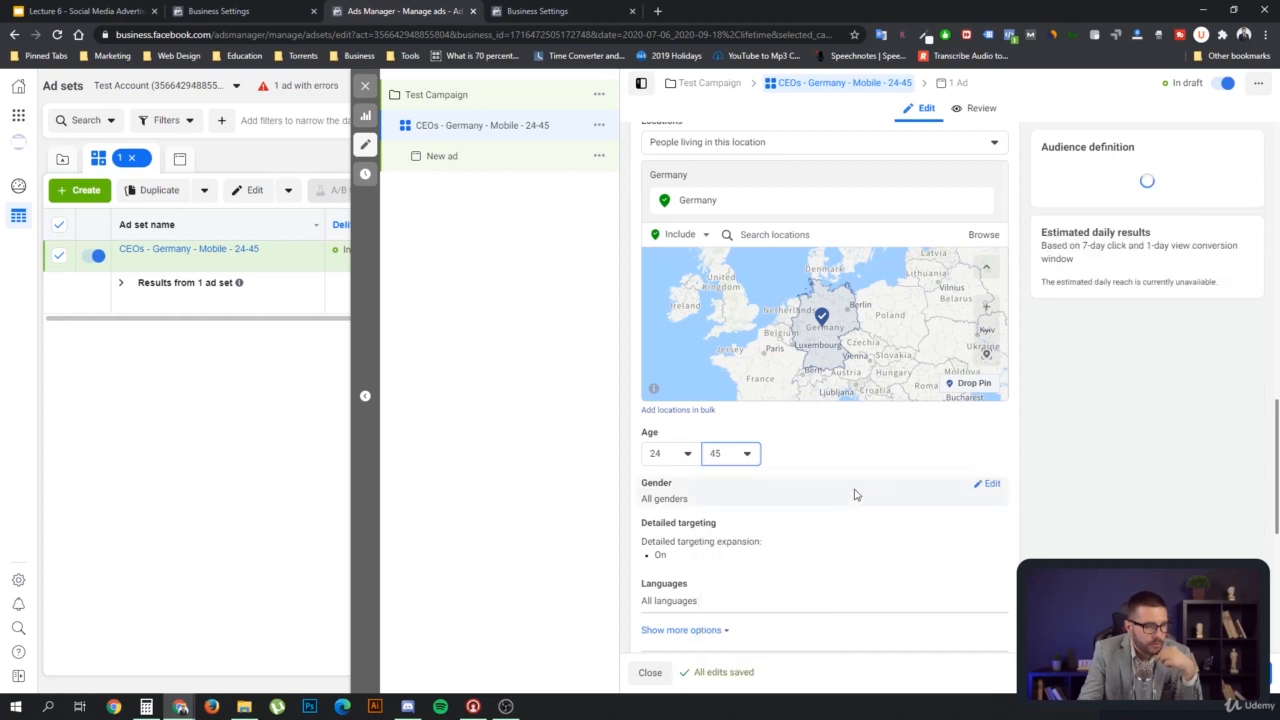
- Check the audience's gender options and the categories available for detailed targeting
{"action": "left_click", "coordinate": [991, 485]}
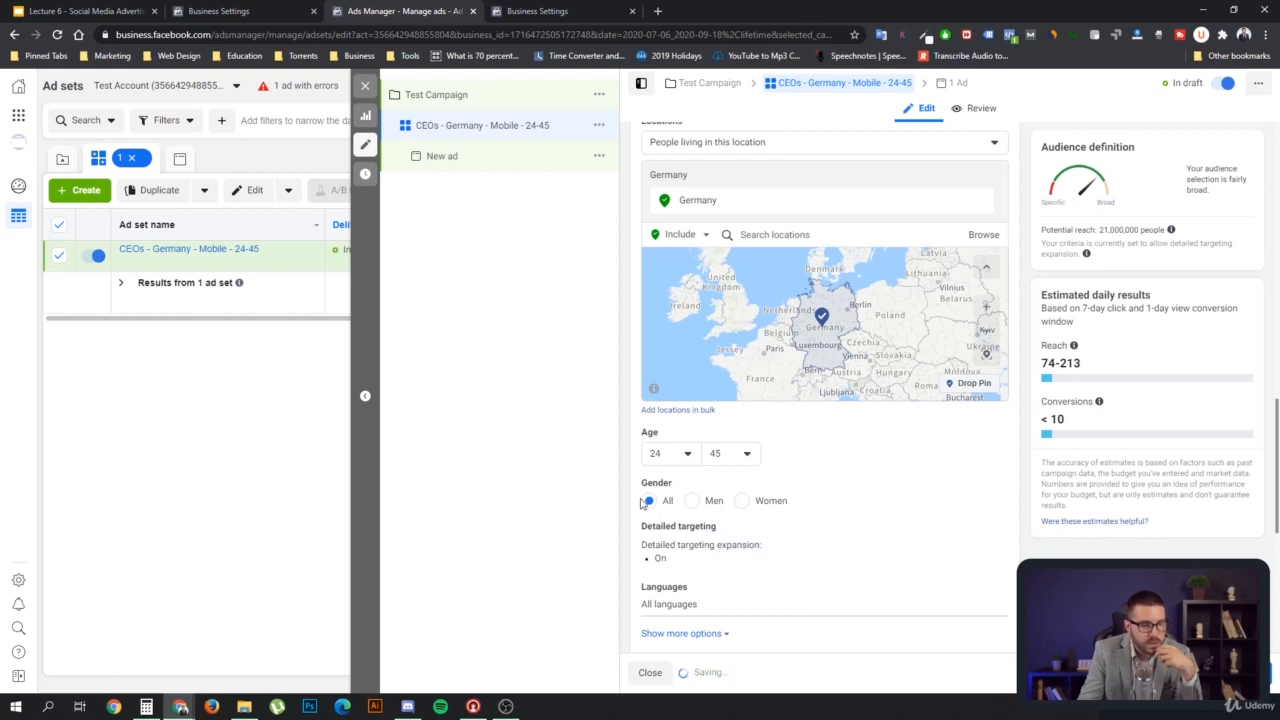
{"action": "scroll", "coordinate": [910, 510], "scroll_direction": "down", "scroll_amount": 1}
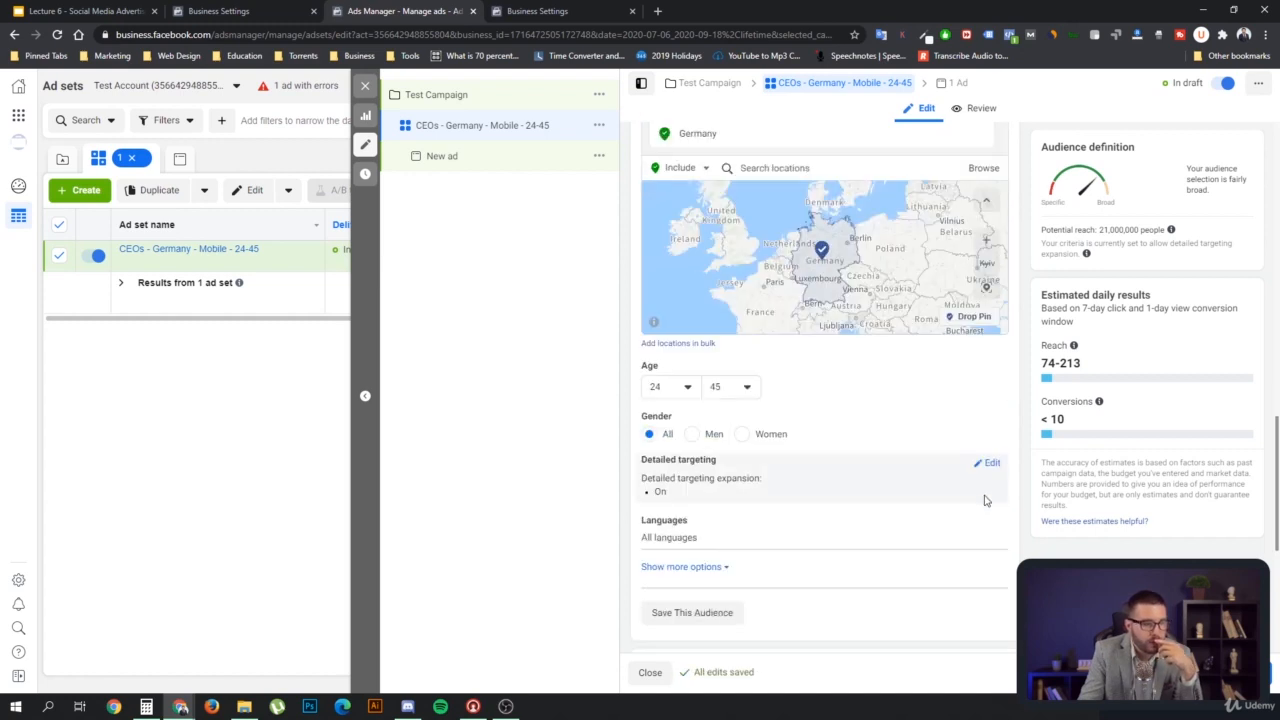
{"action": "left_click", "coordinate": [990, 464]}
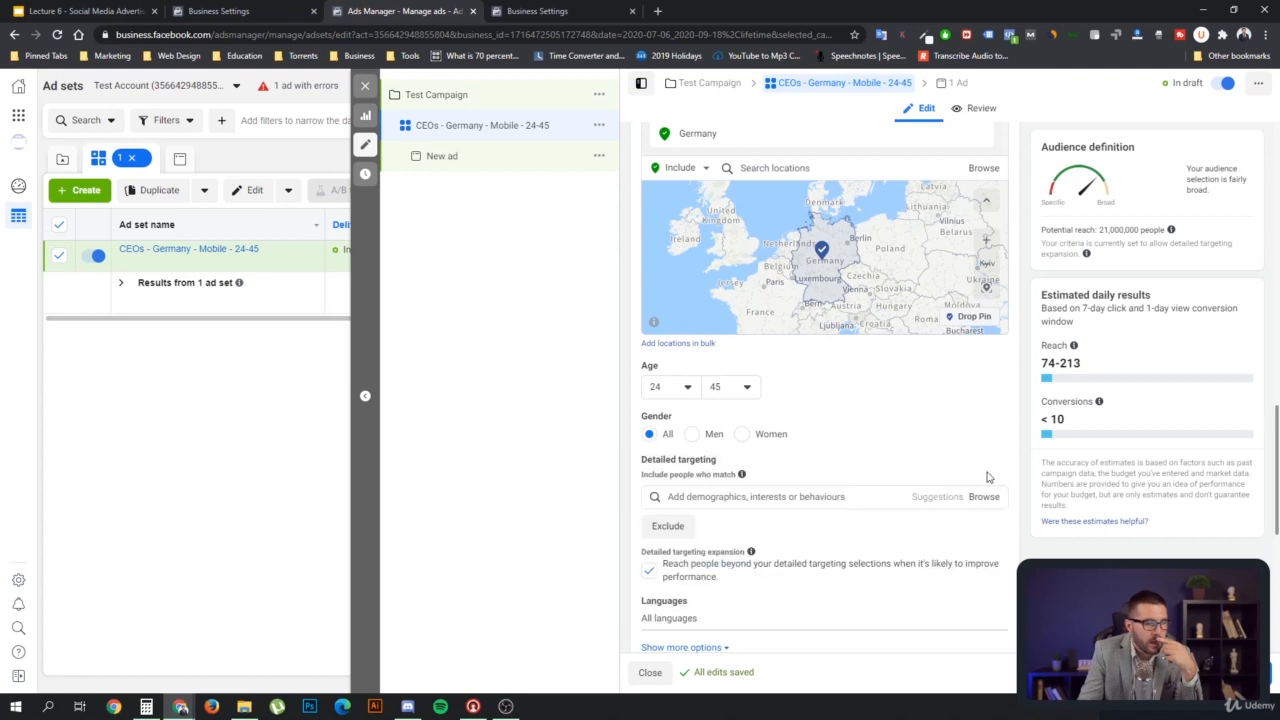
{"action": "scroll", "coordinate": [930, 465], "scroll_direction": "down", "scroll_amount": 2}
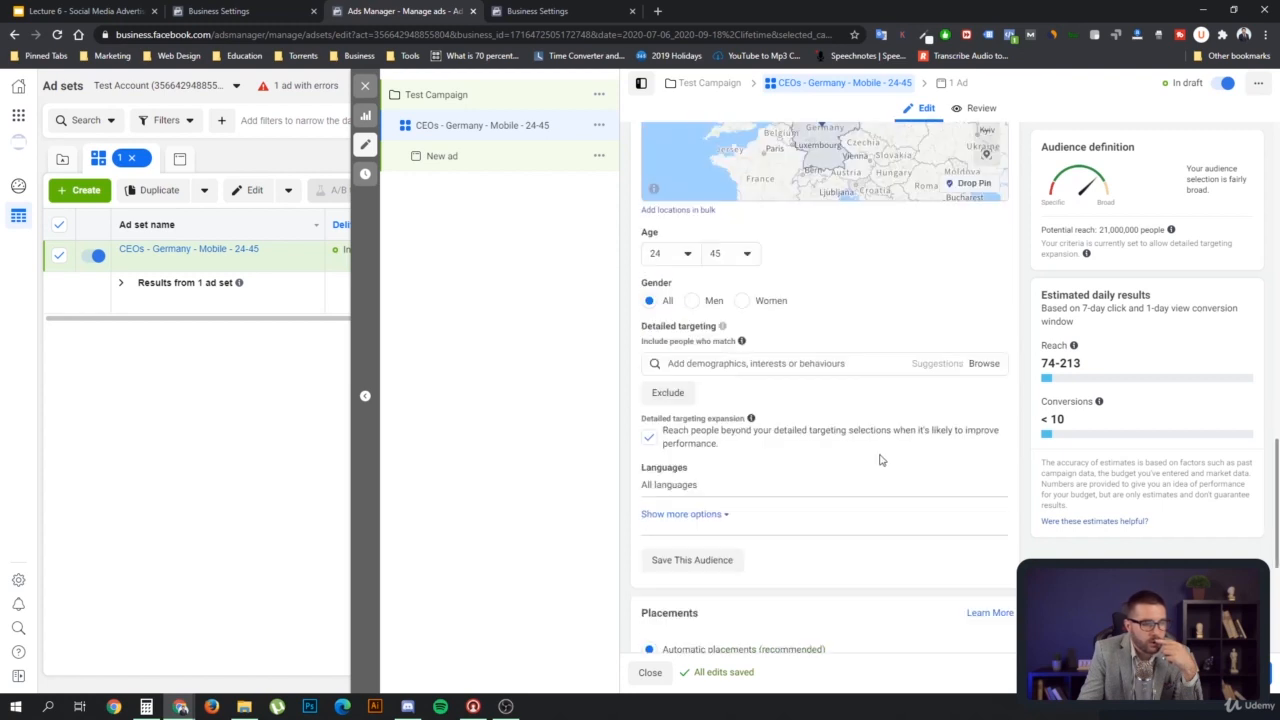
{"action": "left_click", "coordinate": [770, 363]}
{"action": "left_click", "coordinate": [981, 364]}
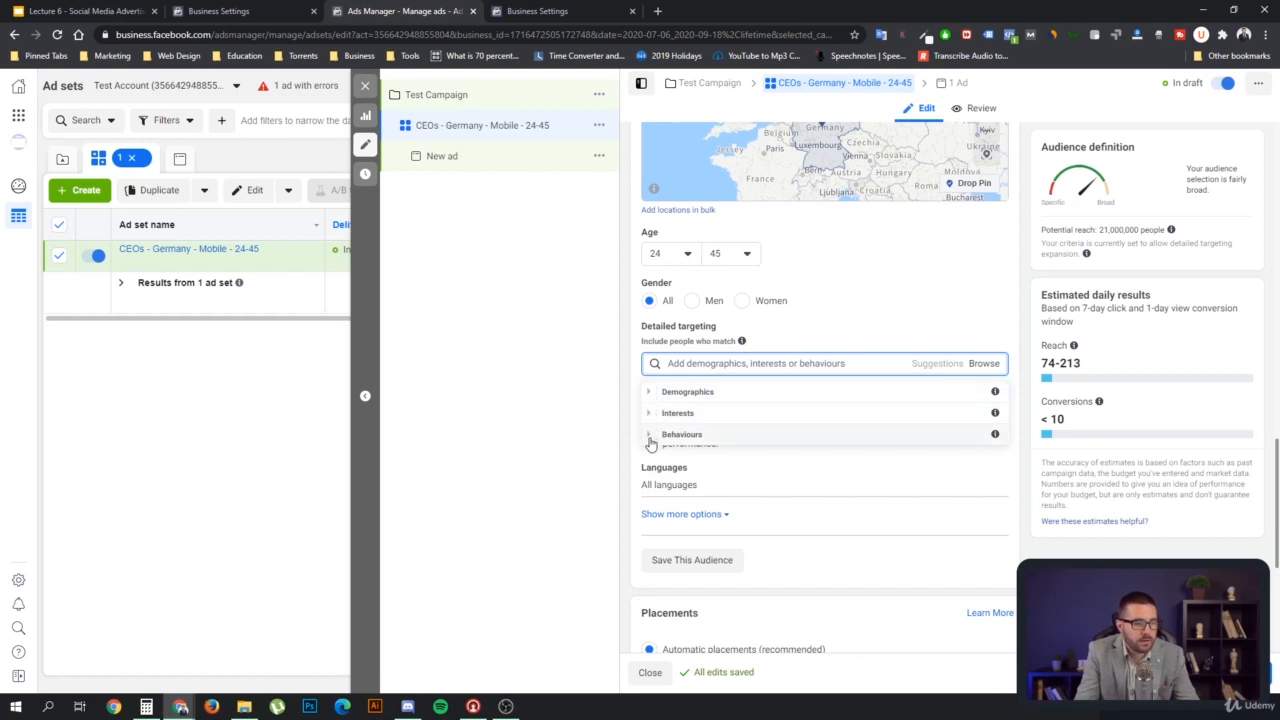
- Try adding the Chief executive officer interest to detailed targeting by searching for "ceo", and remove it again
{"action": "left_click", "coordinate": [764, 363]}
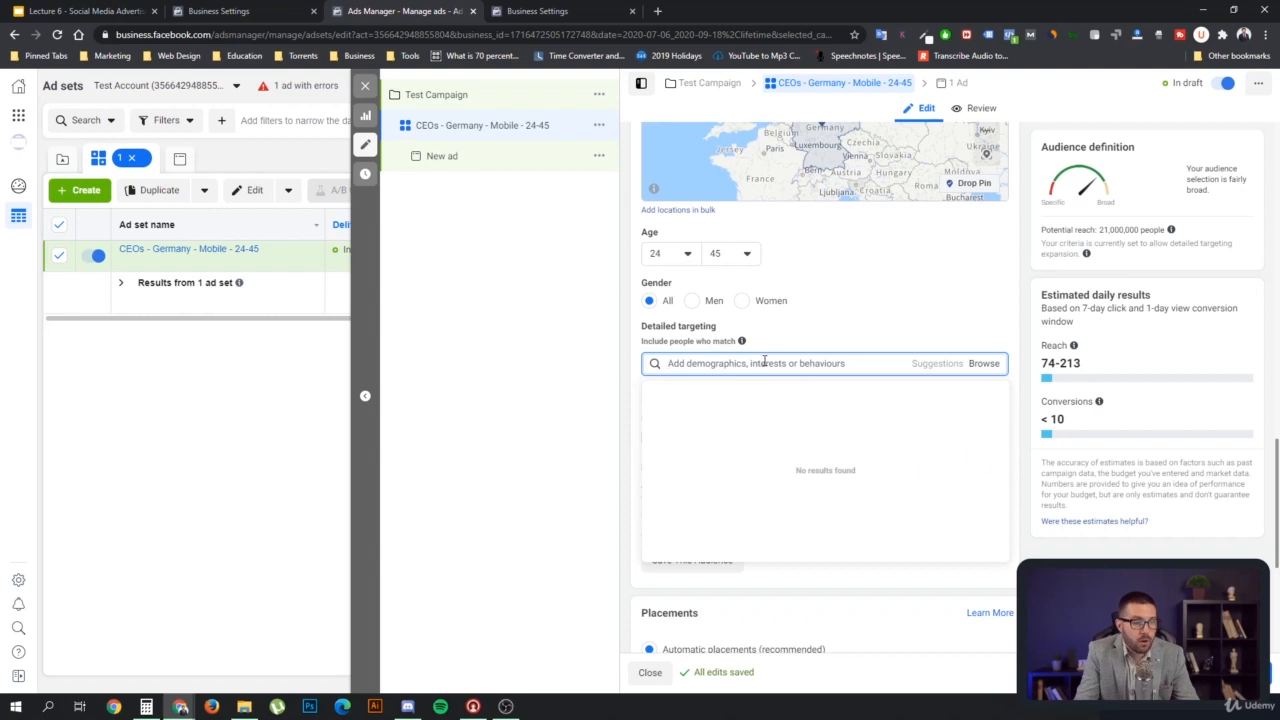
{"action": "type", "text": "ce"}
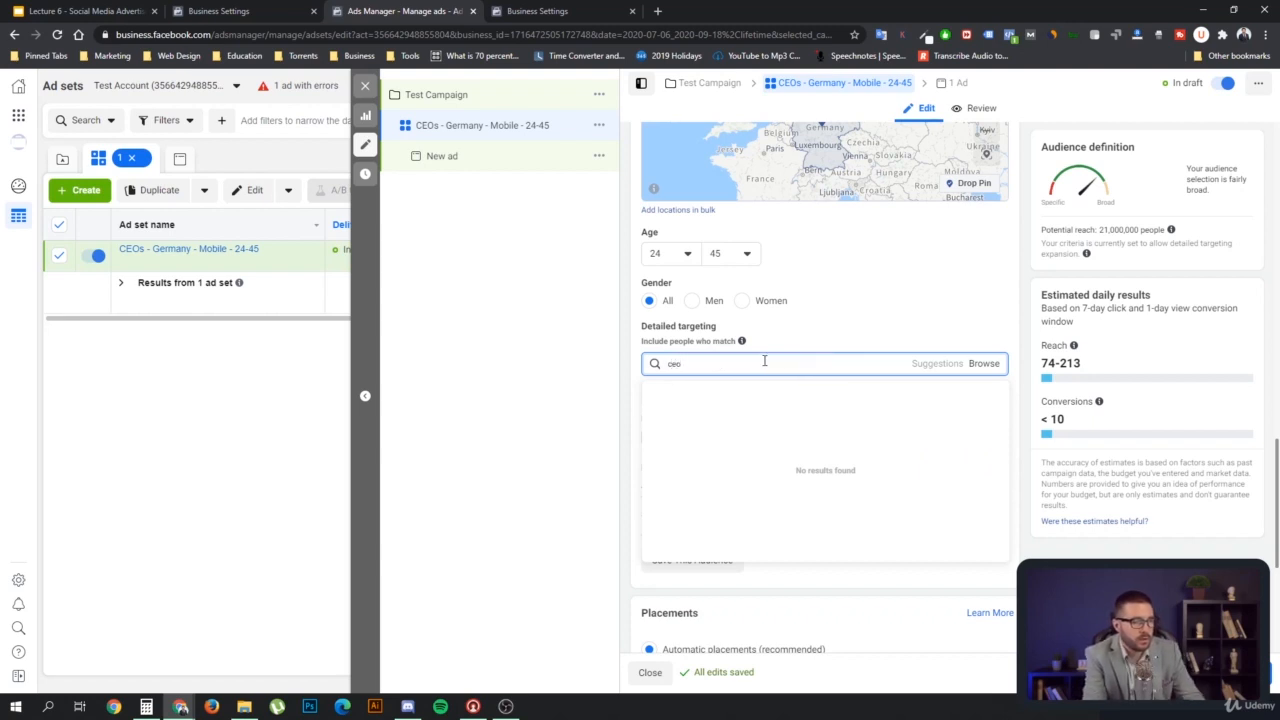
{"action": "type", "text": "o"}
{"action": "key", "text": "ctrl+a"}
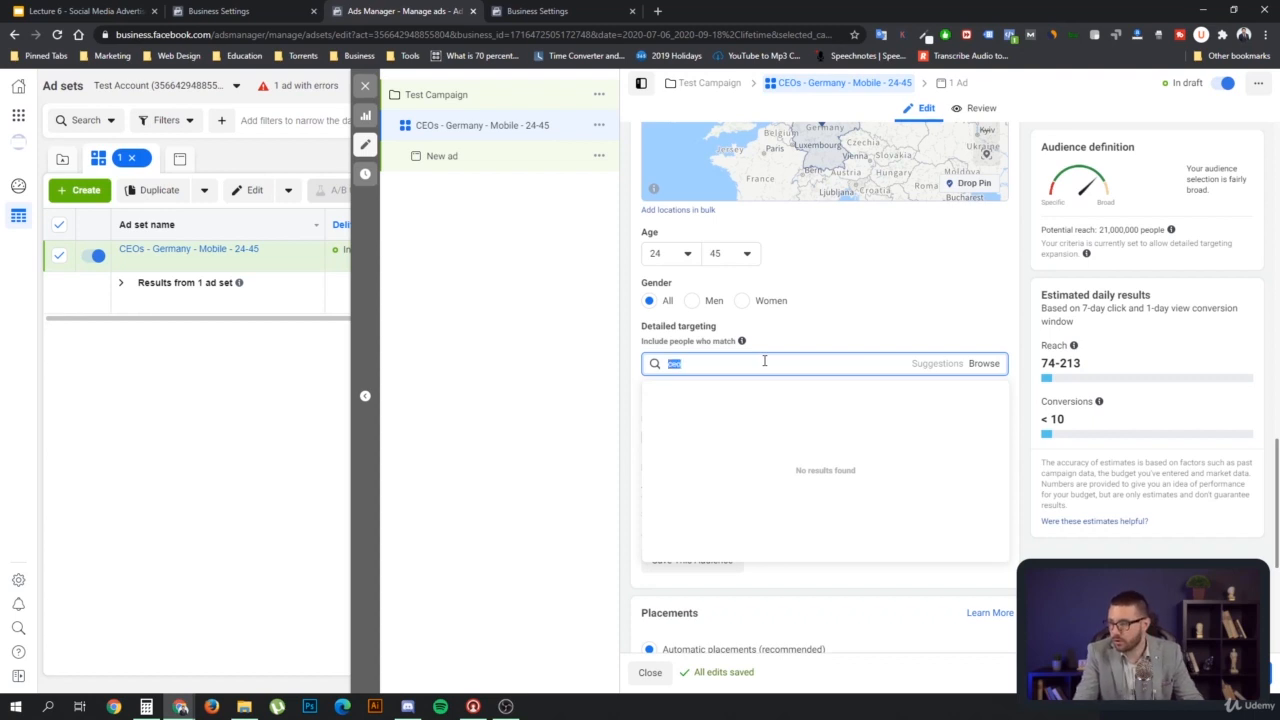
{"action": "left_click", "coordinate": [764, 361]}
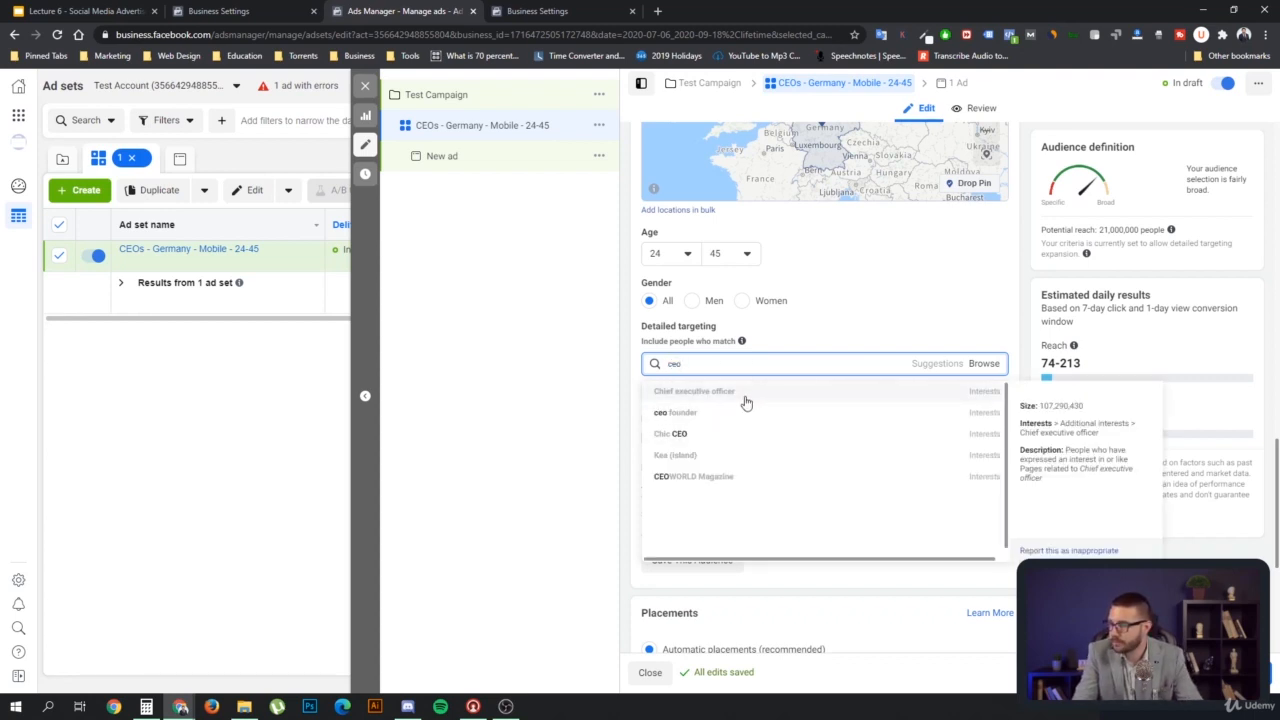
{"action": "left_click", "coordinate": [746, 400]}
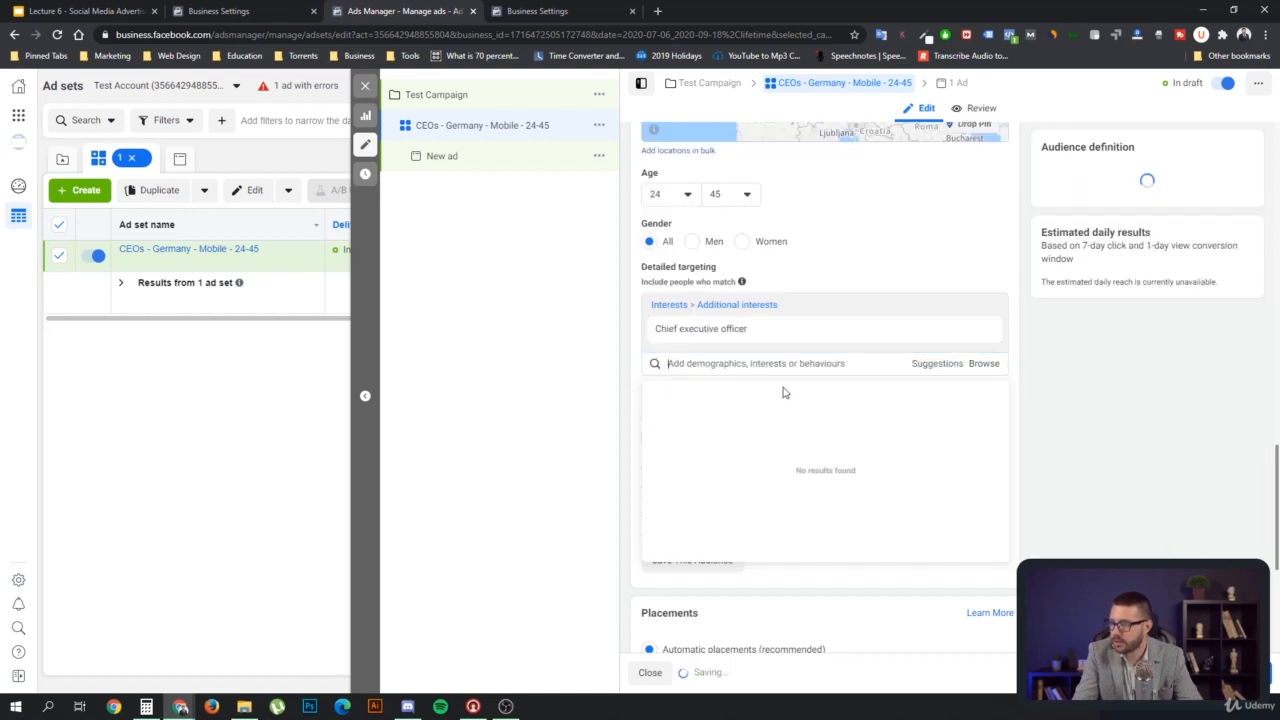
{"action": "left_click", "coordinate": [560, 440]}
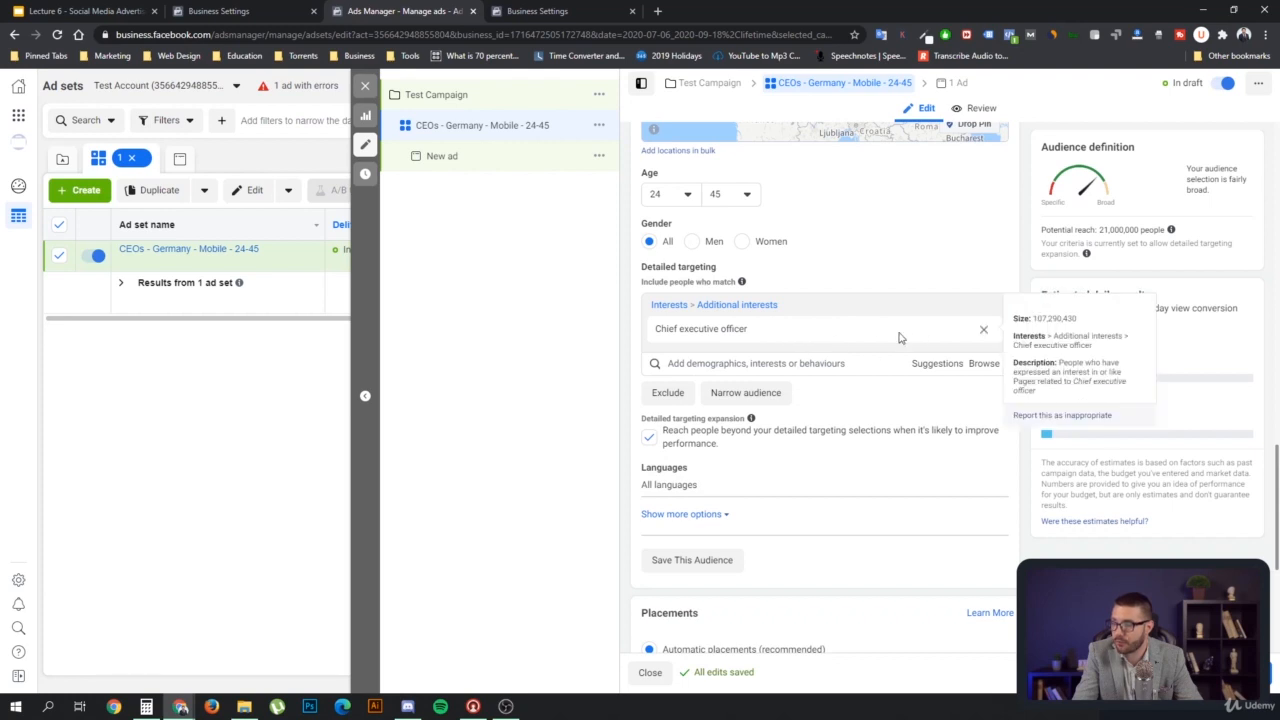
{"action": "left_click", "coordinate": [983, 332]}
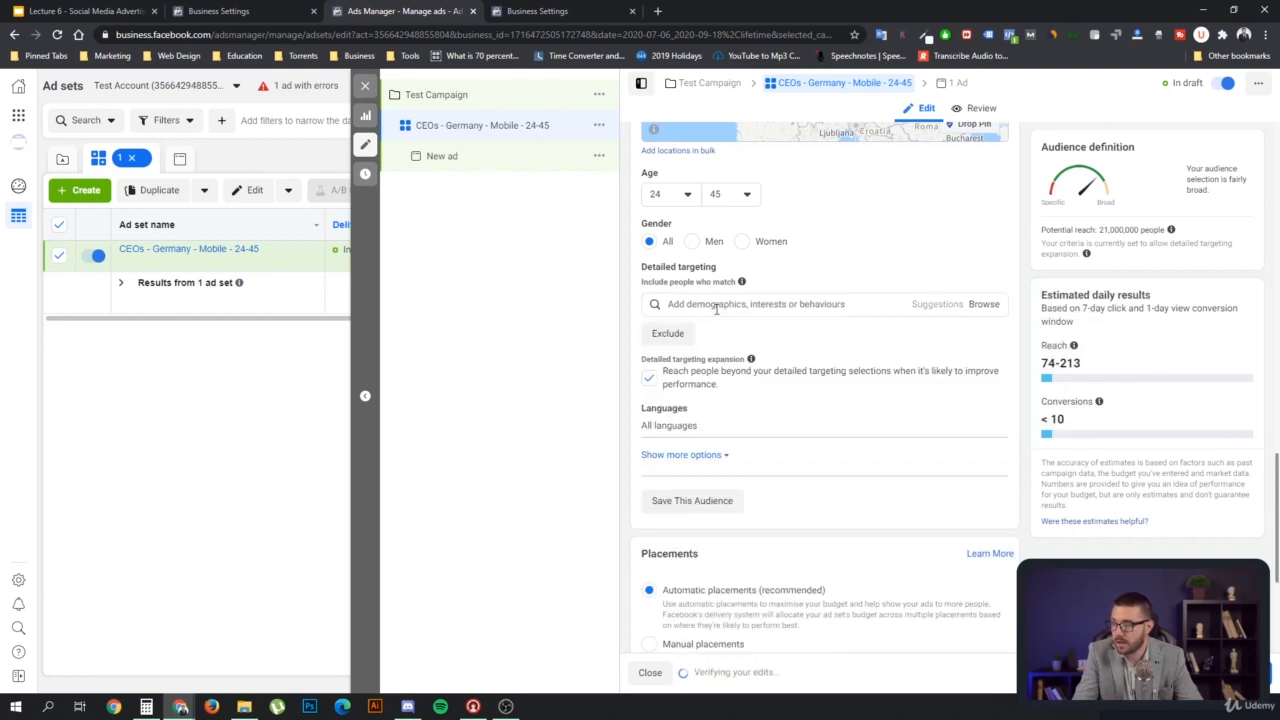
- Browse the subcategories of Behaviours, Interests and Demographics in detailed targeting
{"action": "left_click", "coordinate": [982, 304]}
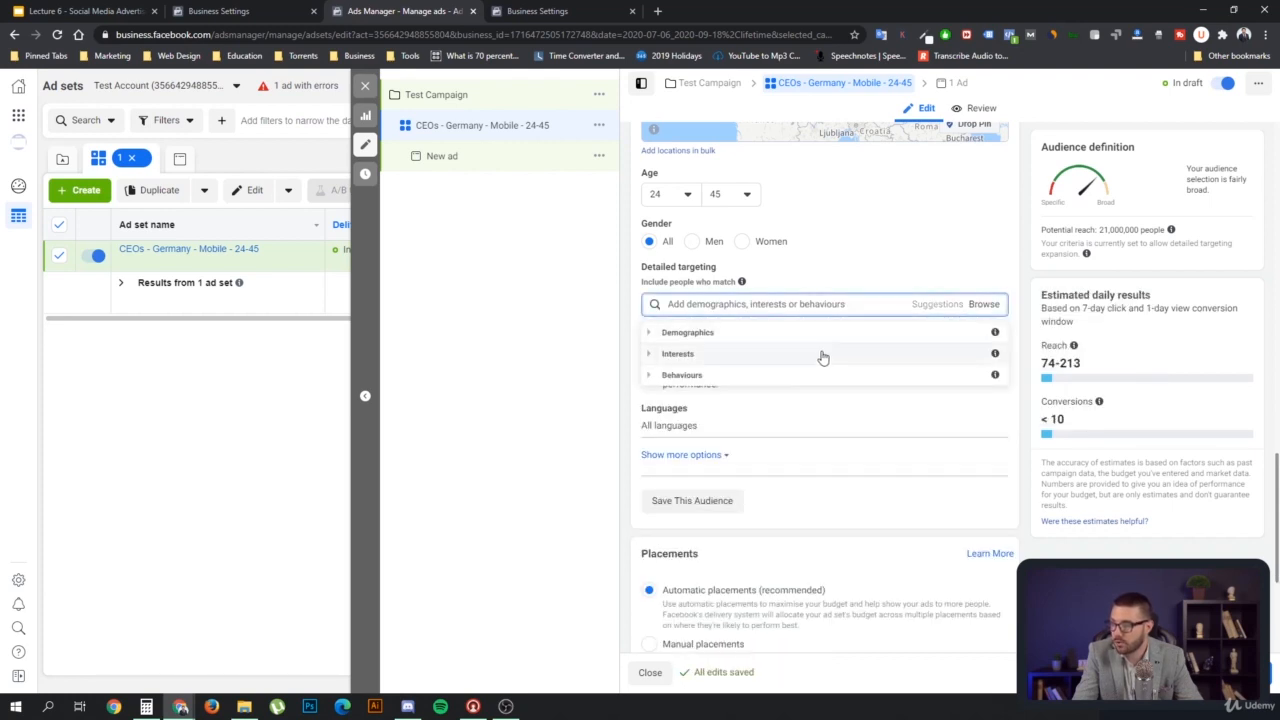
{"action": "left_click", "coordinate": [651, 374]}
{"action": "scroll", "coordinate": [855, 415], "scroll_direction": "down", "scroll_amount": 1}
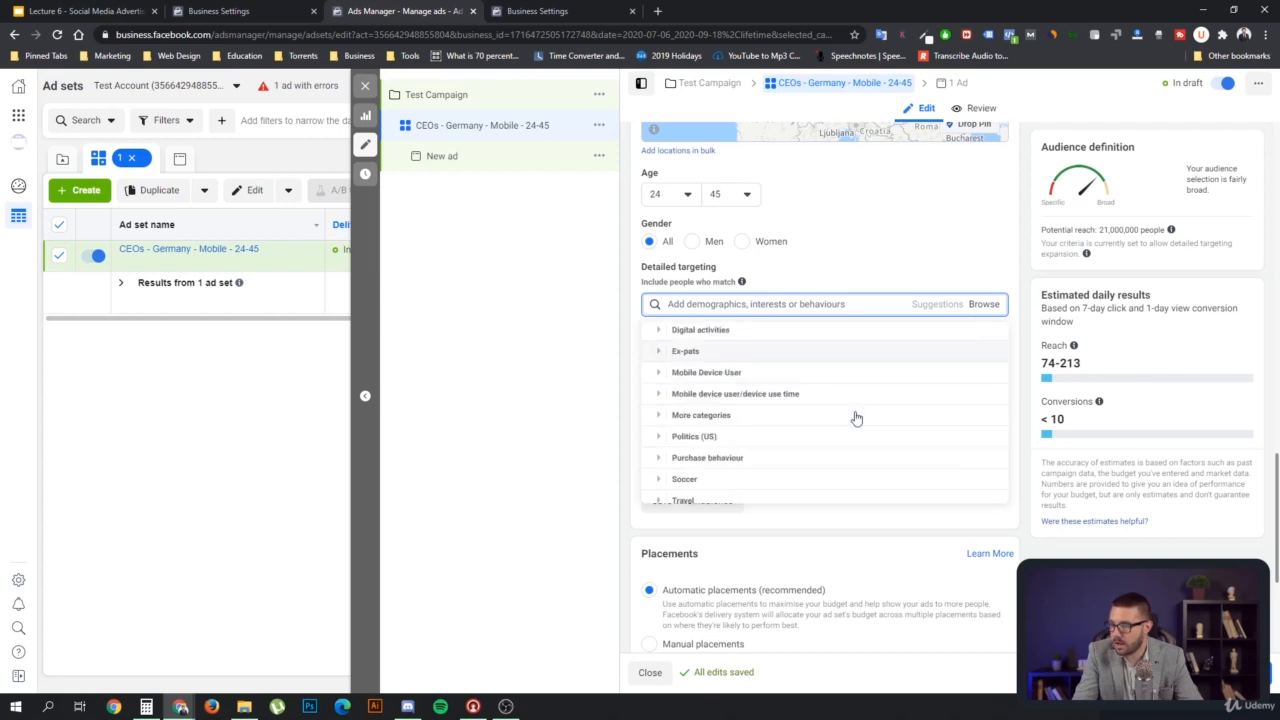
{"action": "scroll", "coordinate": [850, 417], "scroll_direction": "down", "scroll_amount": 1}
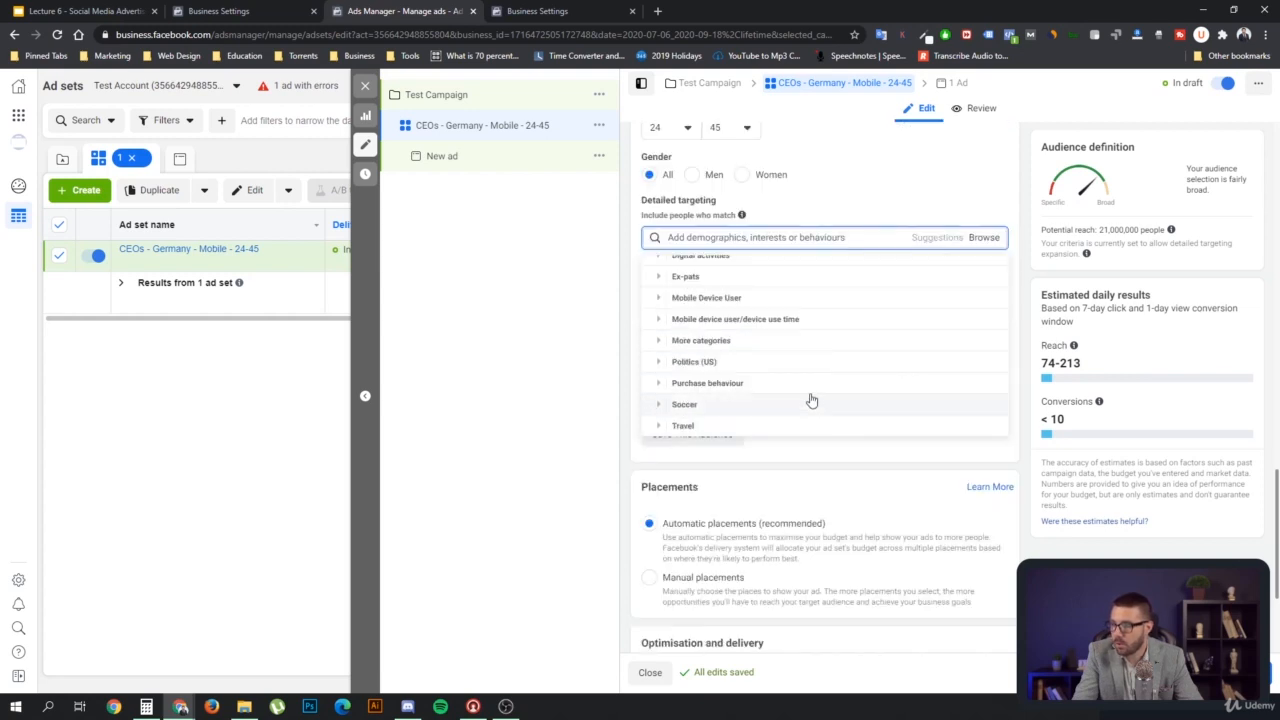
{"action": "scroll", "coordinate": [814, 400], "scroll_direction": "up", "scroll_amount": 3}
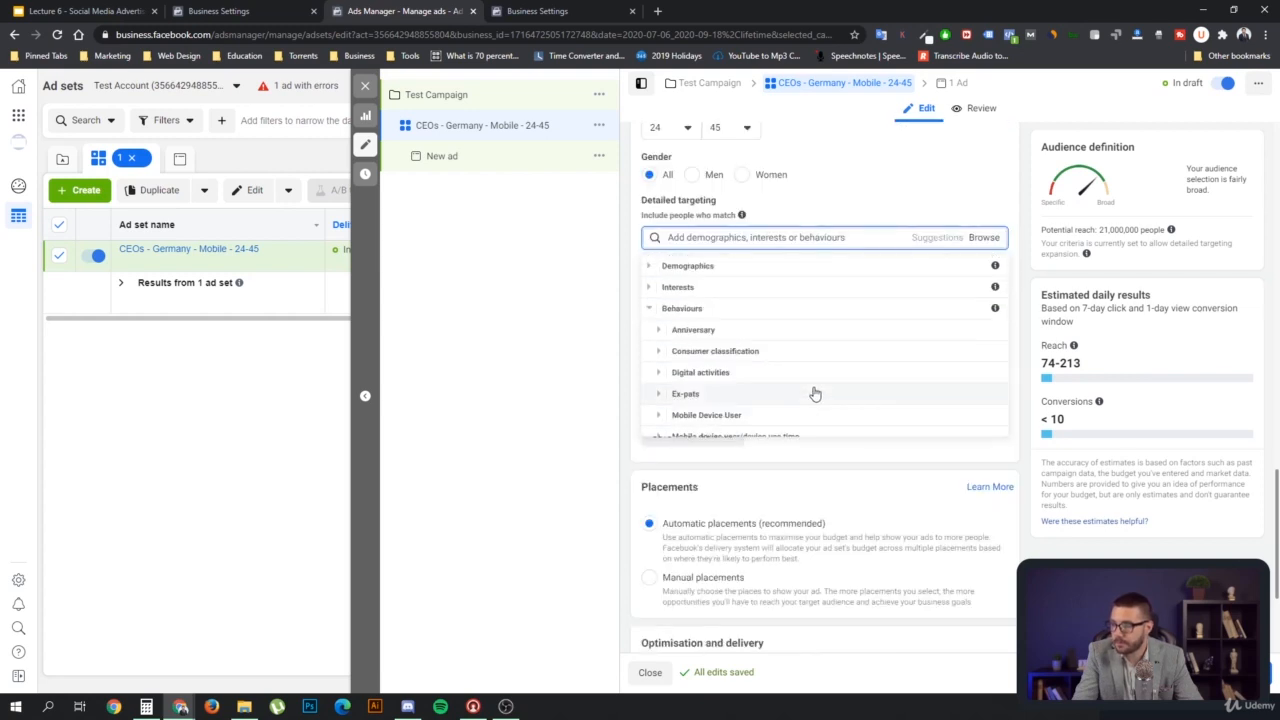
{"action": "left_click", "coordinate": [651, 288]}
{"action": "scroll", "coordinate": [766, 349], "scroll_direction": "up", "scroll_amount": 1}
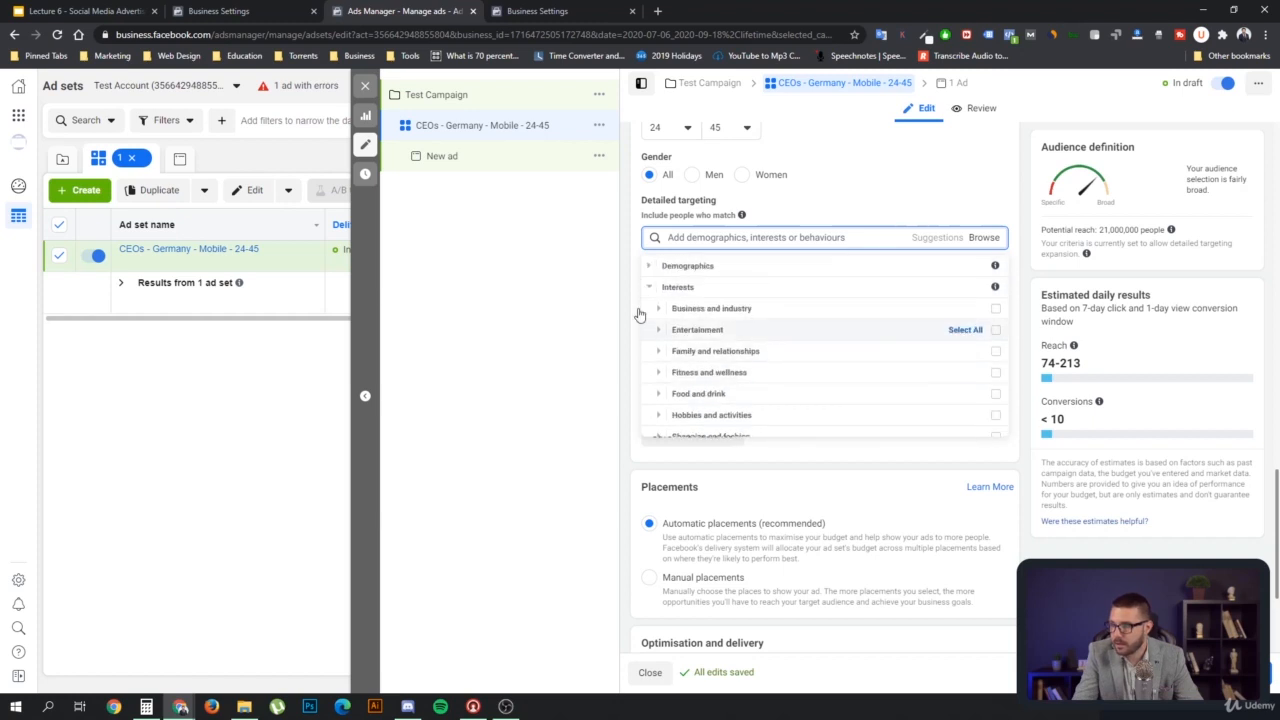
{"action": "left_click", "coordinate": [652, 266]}
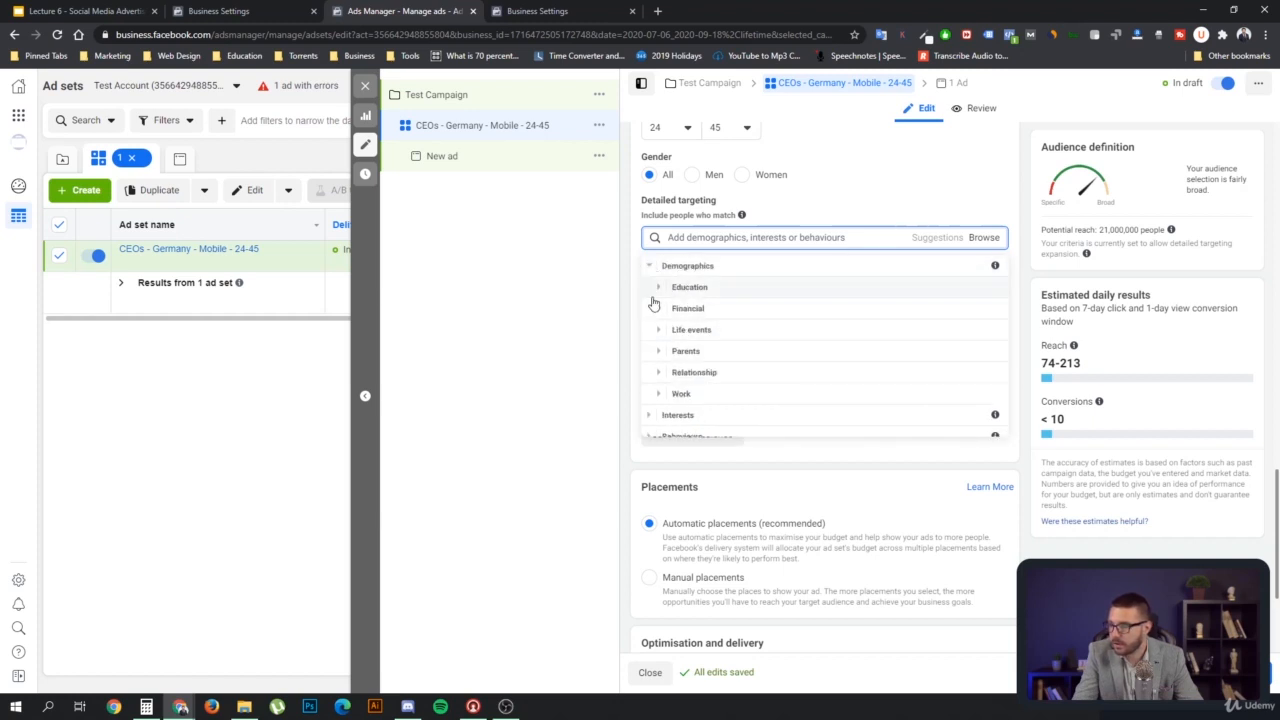
- Search the job titles under Work demographics for "chief executive officer", and return to the targeting categories
{"action": "left_click", "coordinate": [659, 394]}
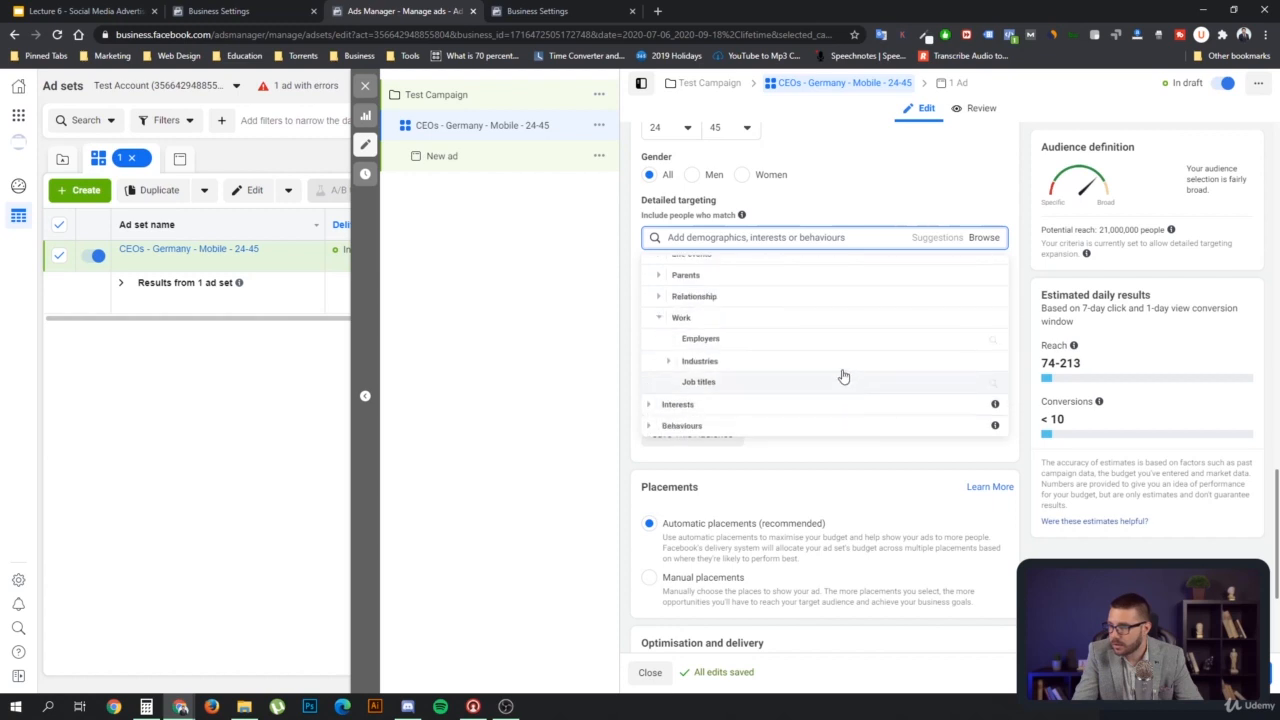
{"action": "left_click", "coordinate": [697, 388]}
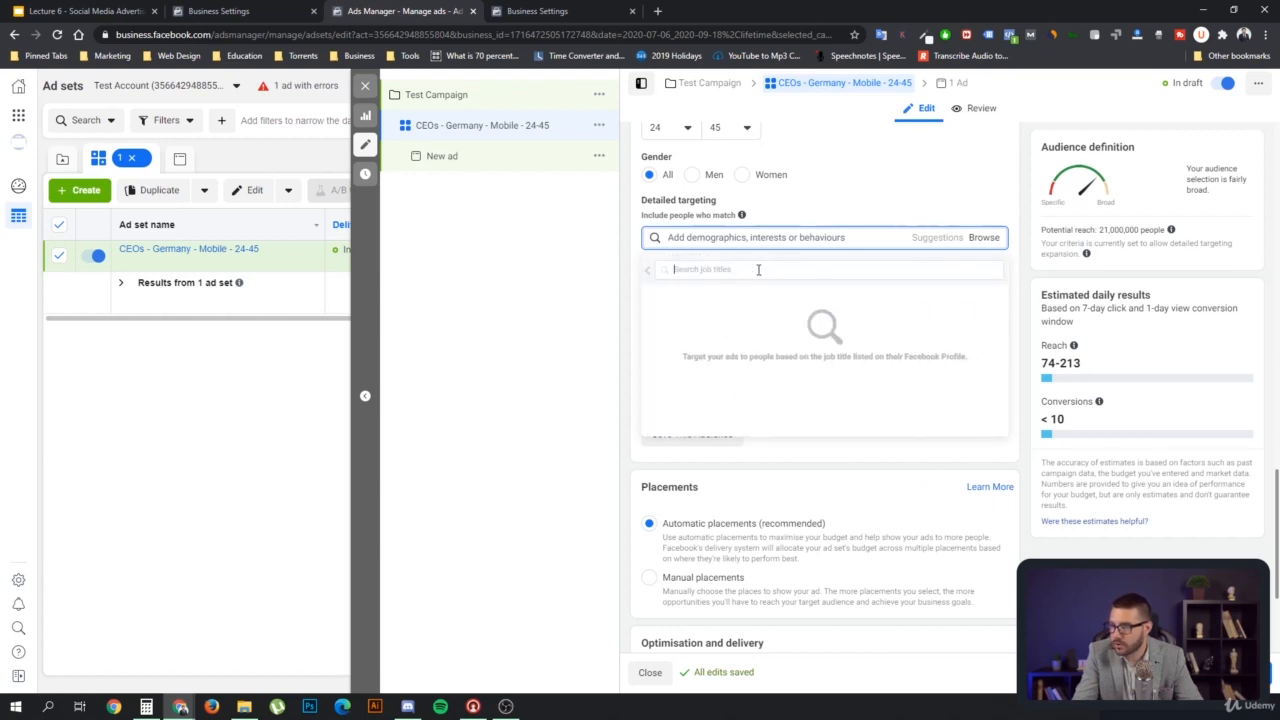
{"action": "type", "text": "c"}
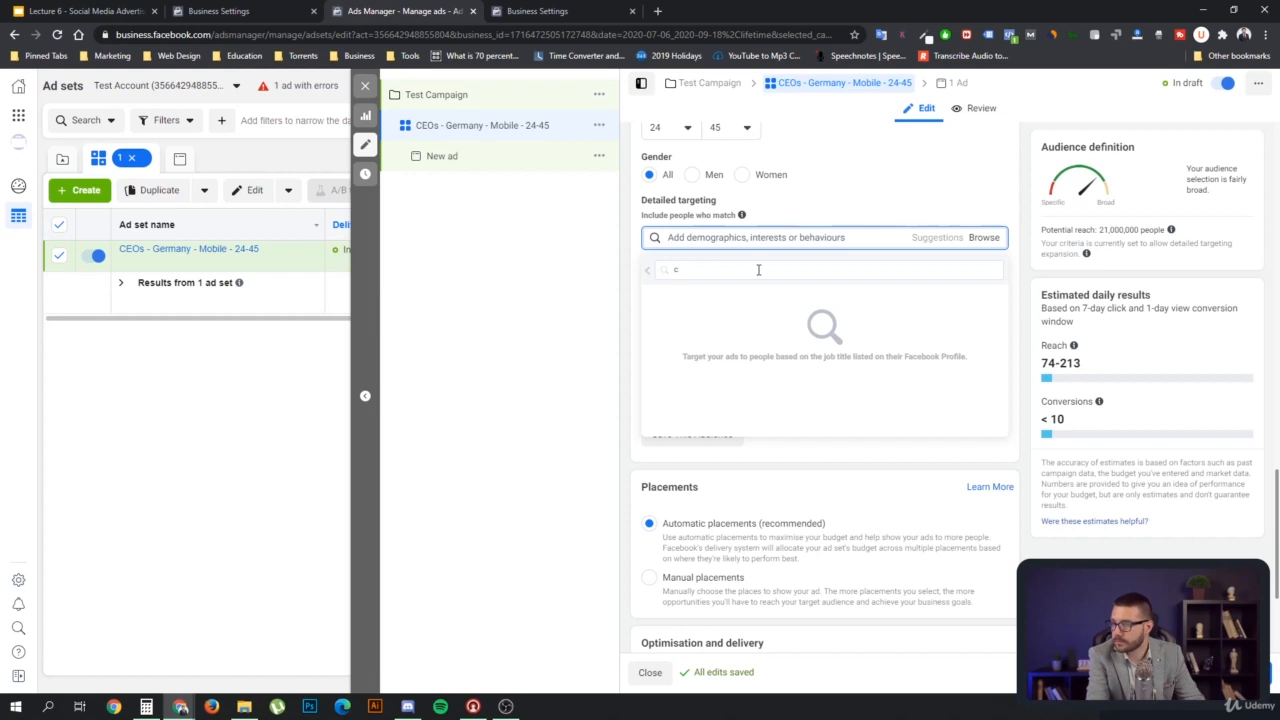
{"action": "type", "text": "eohief"}
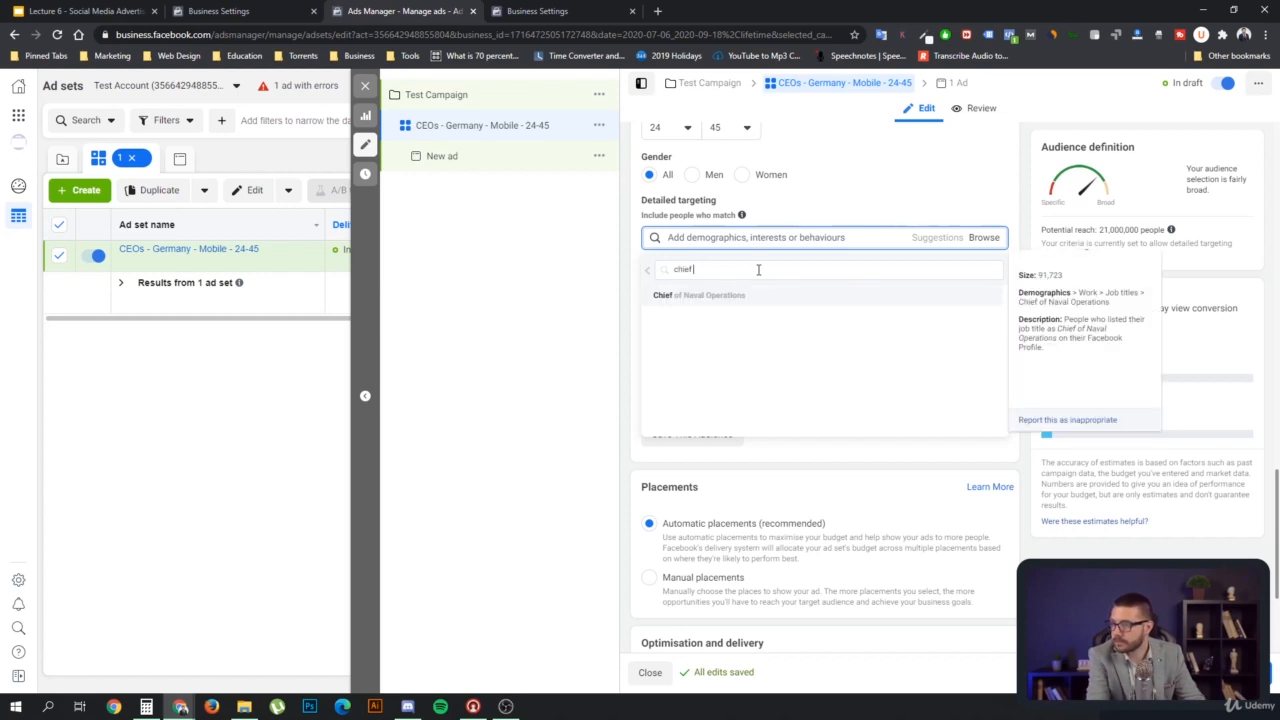
{"action": "type", "text": " executive officer"}
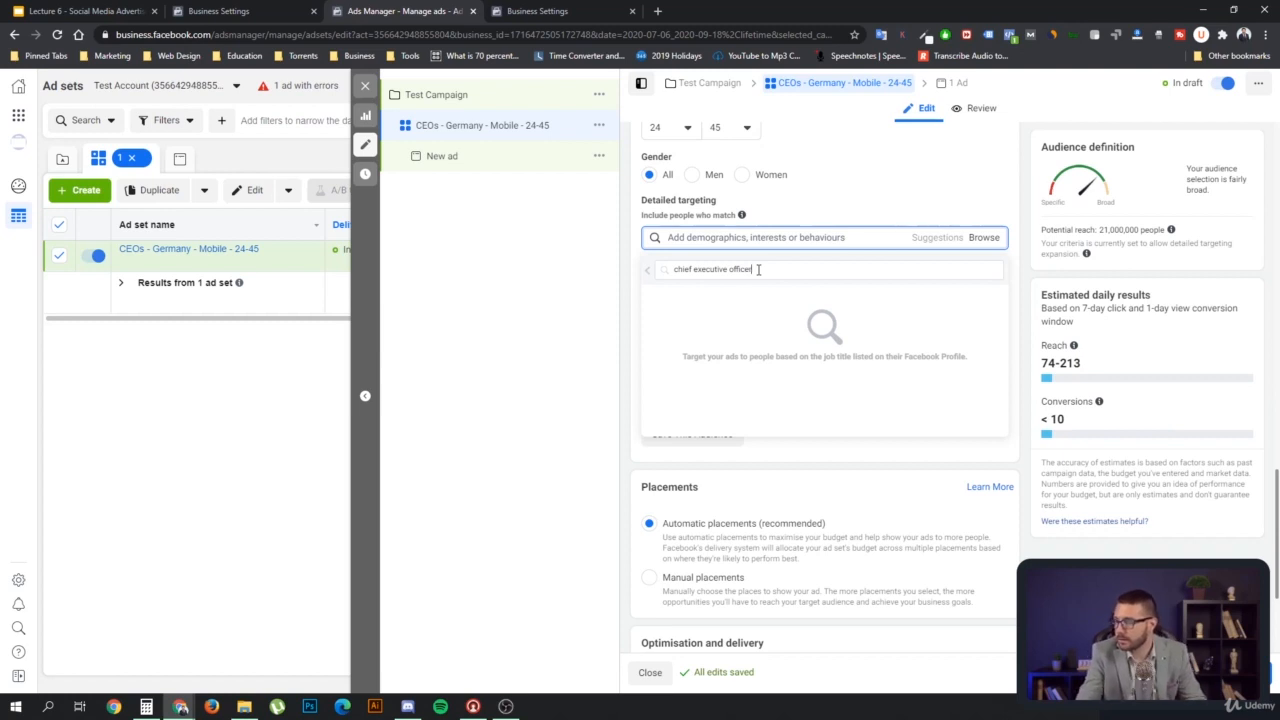
{"action": "left_click_drag", "start_coordinate": [758, 269], "coordinate": [663, 272]}
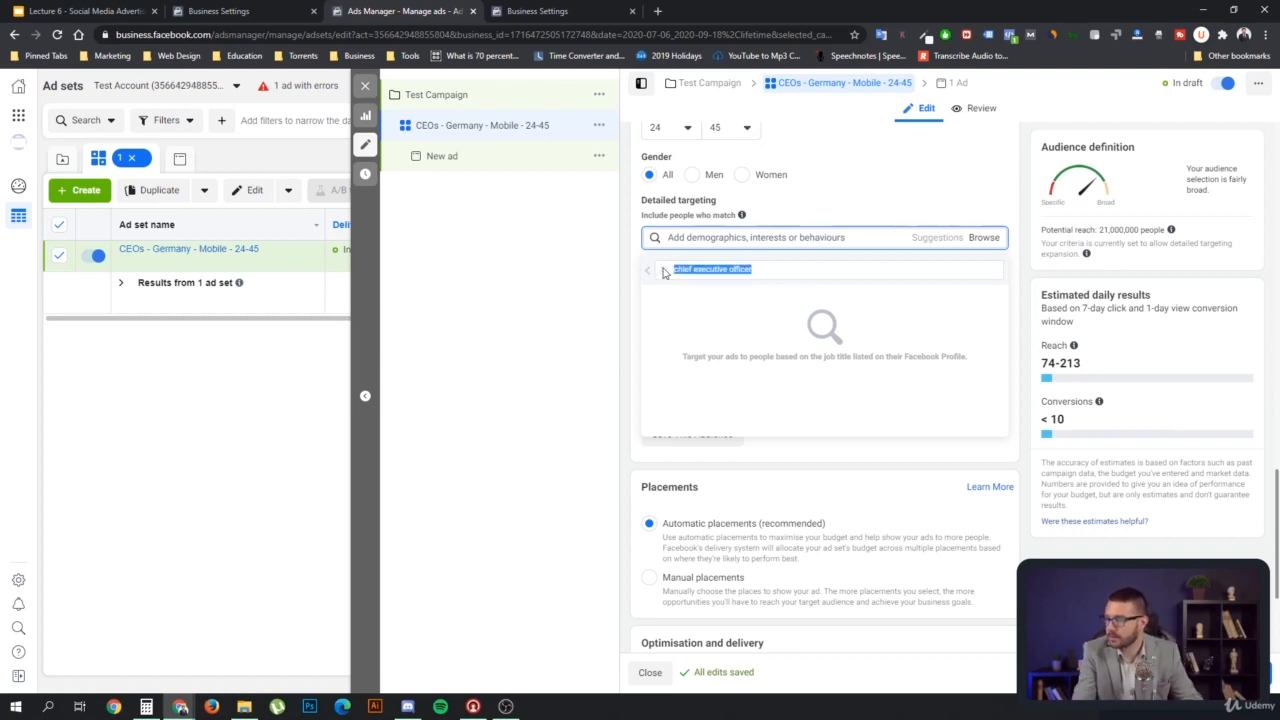
{"action": "key", "text": "BackSpace"}
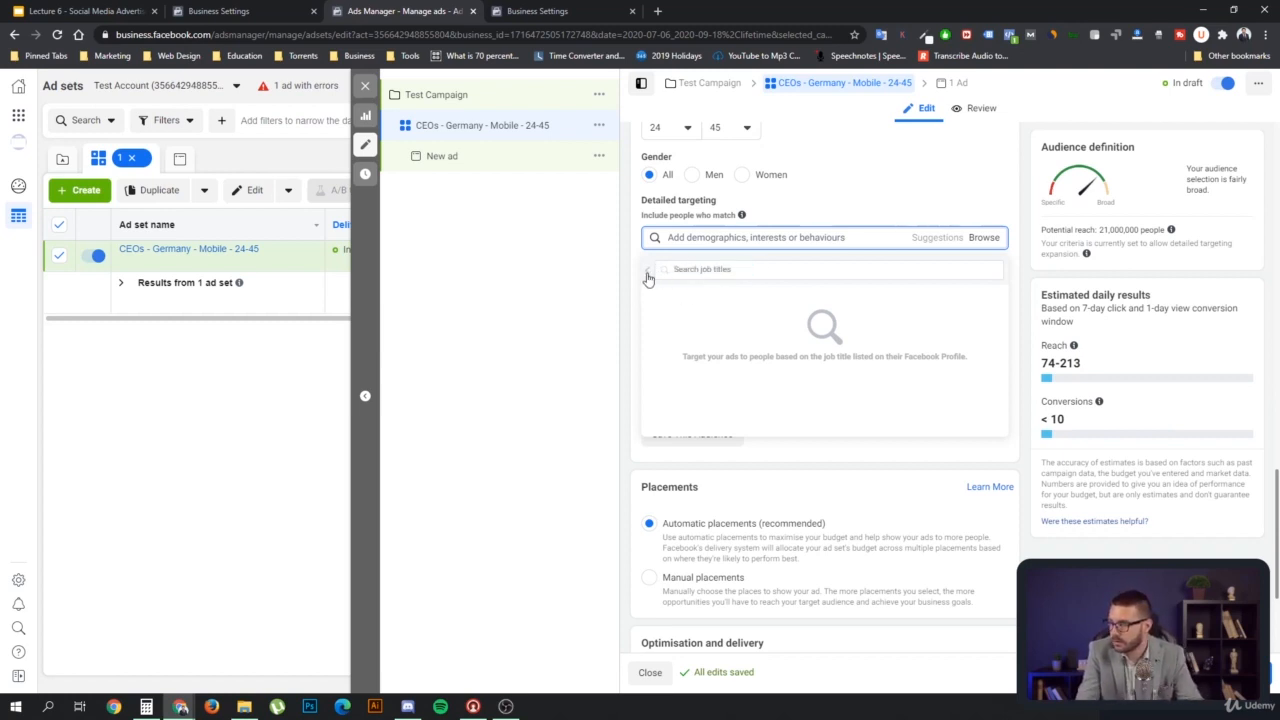
{"action": "left_click", "coordinate": [649, 271]}
{"action": "left_click", "coordinate": [735, 387]}
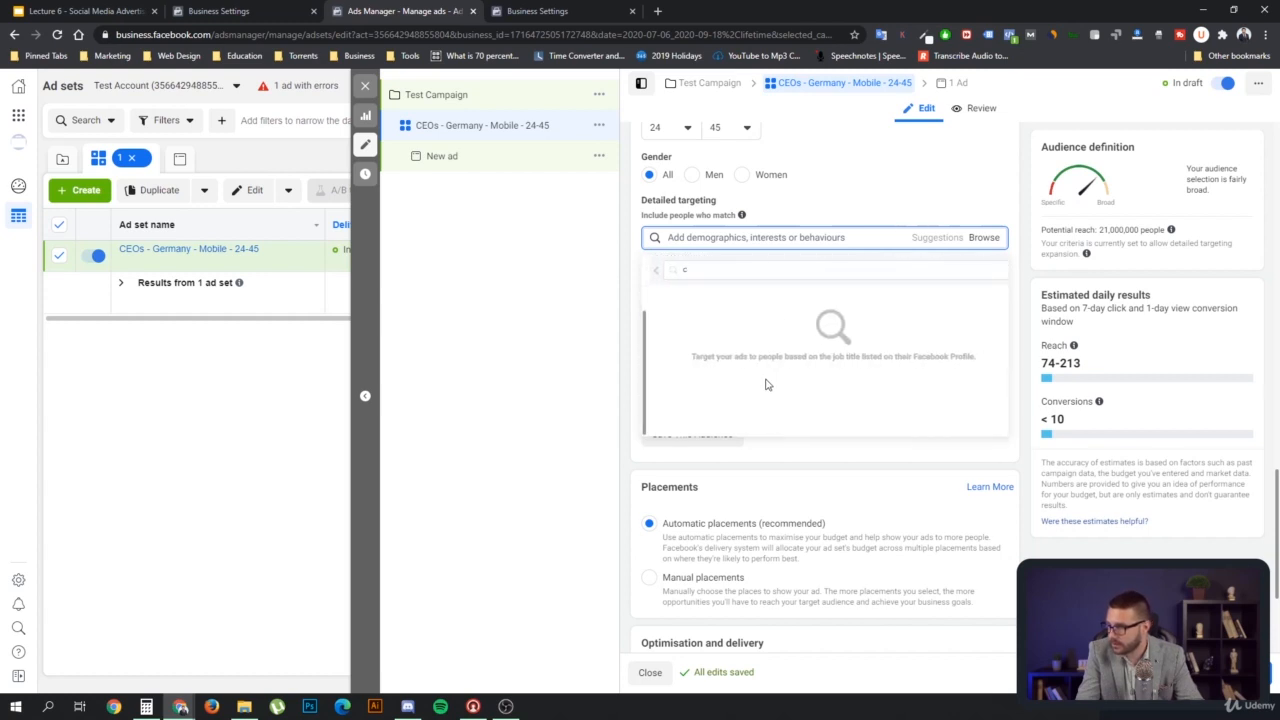
{"action": "type", "text": "c"}
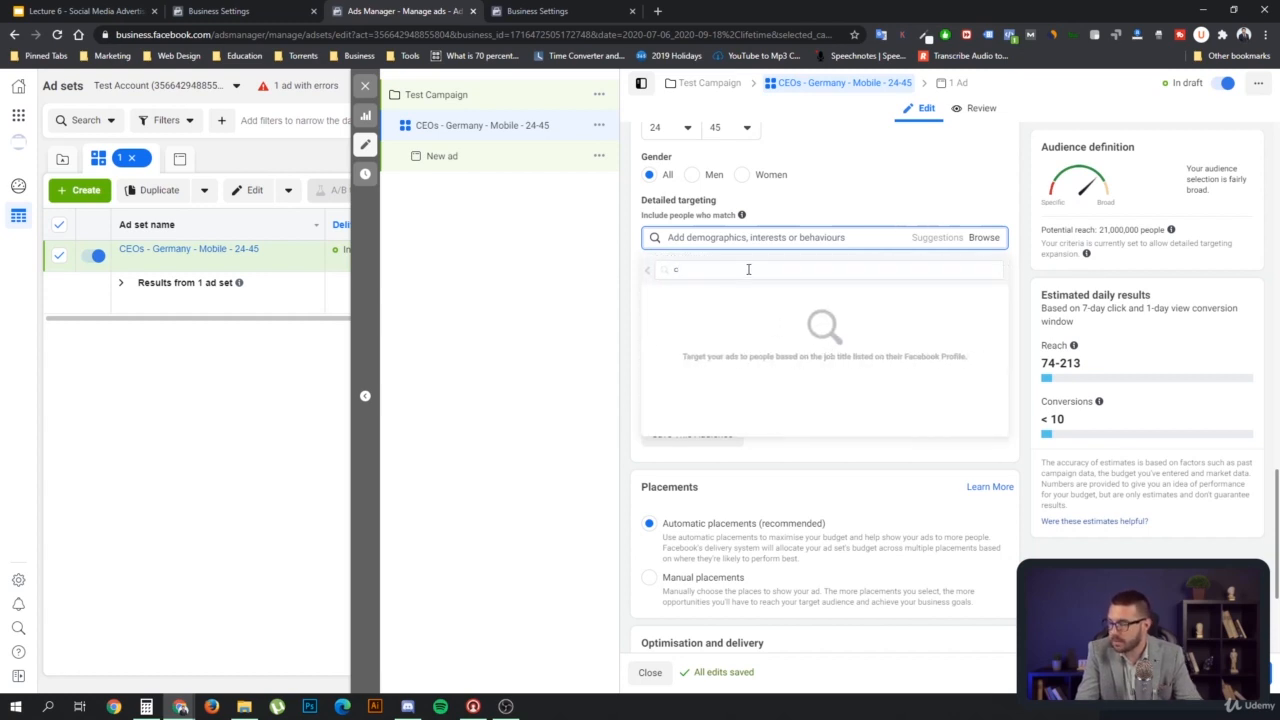
{"action": "key", "text": "BackSpace"}
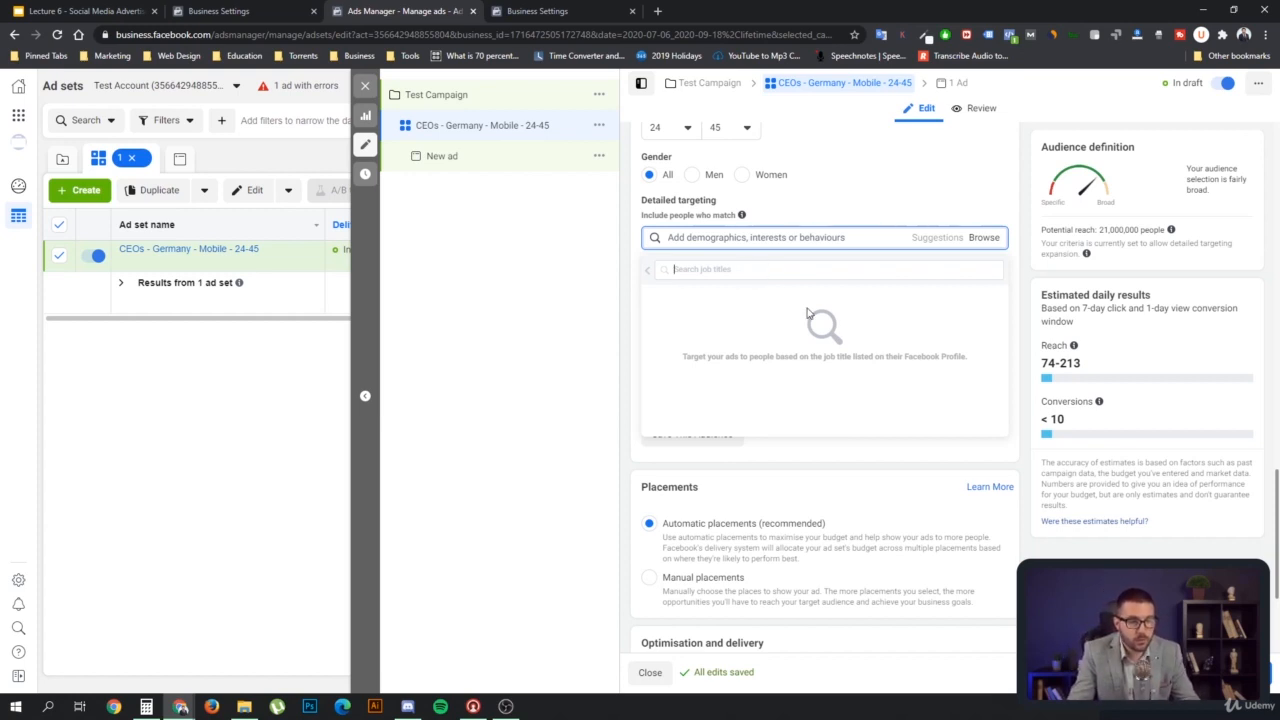
{"action": "left_click", "coordinate": [648, 272]}
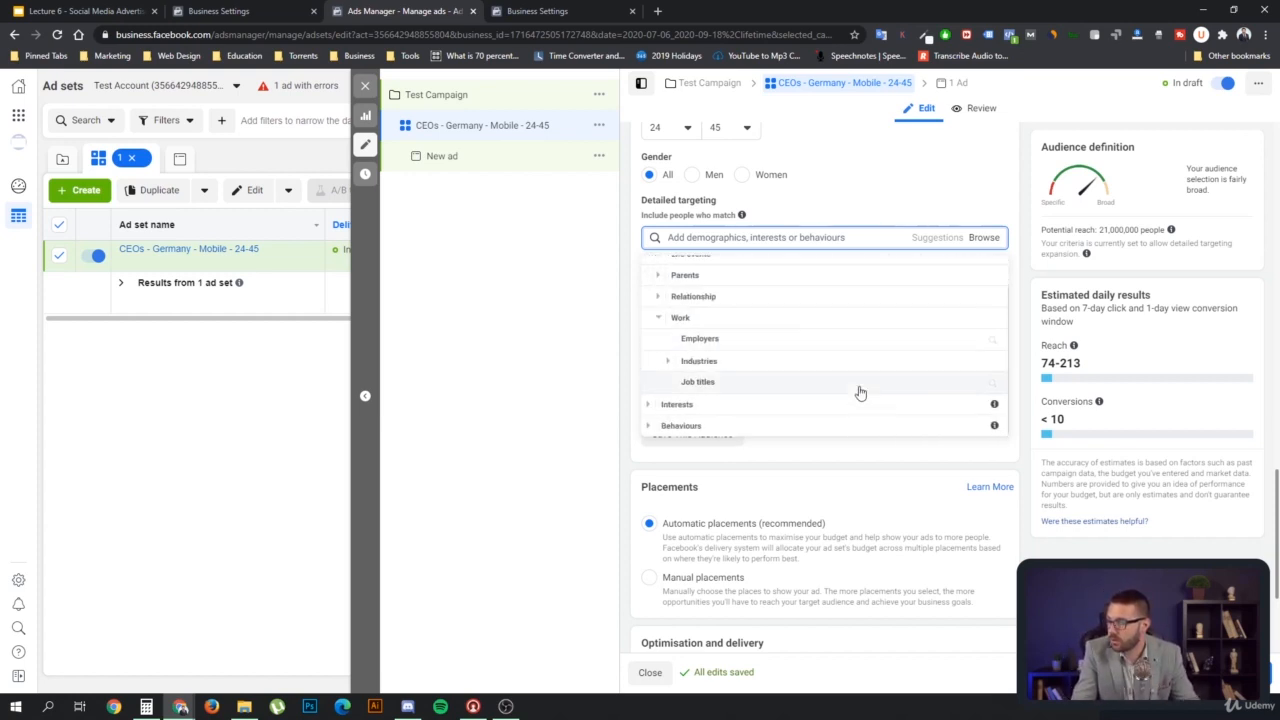
- Add the Health and Safety Executive job title to detailed targeting by searching "executiv", and turn off detailed targeting expansion
{"action": "left_click", "coordinate": [699, 381]}
{"action": "left_click", "coordinate": [736, 271]}
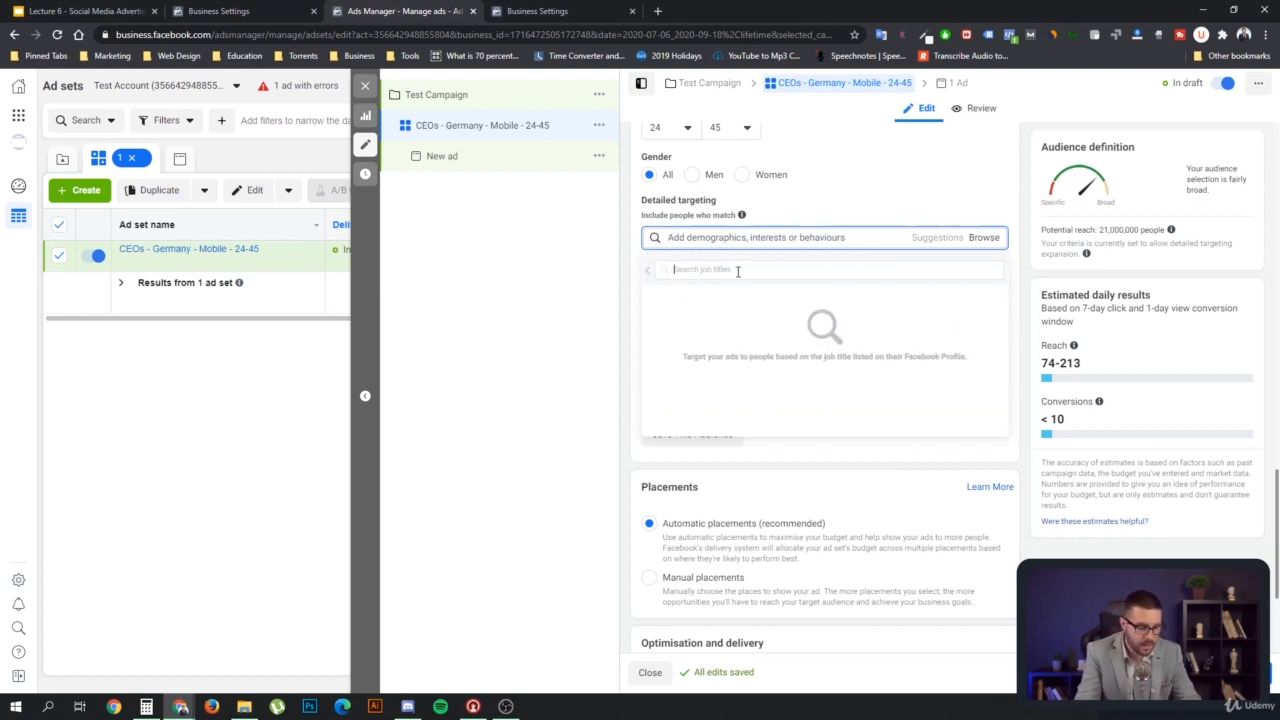
{"action": "type", "text": "cutiv"}
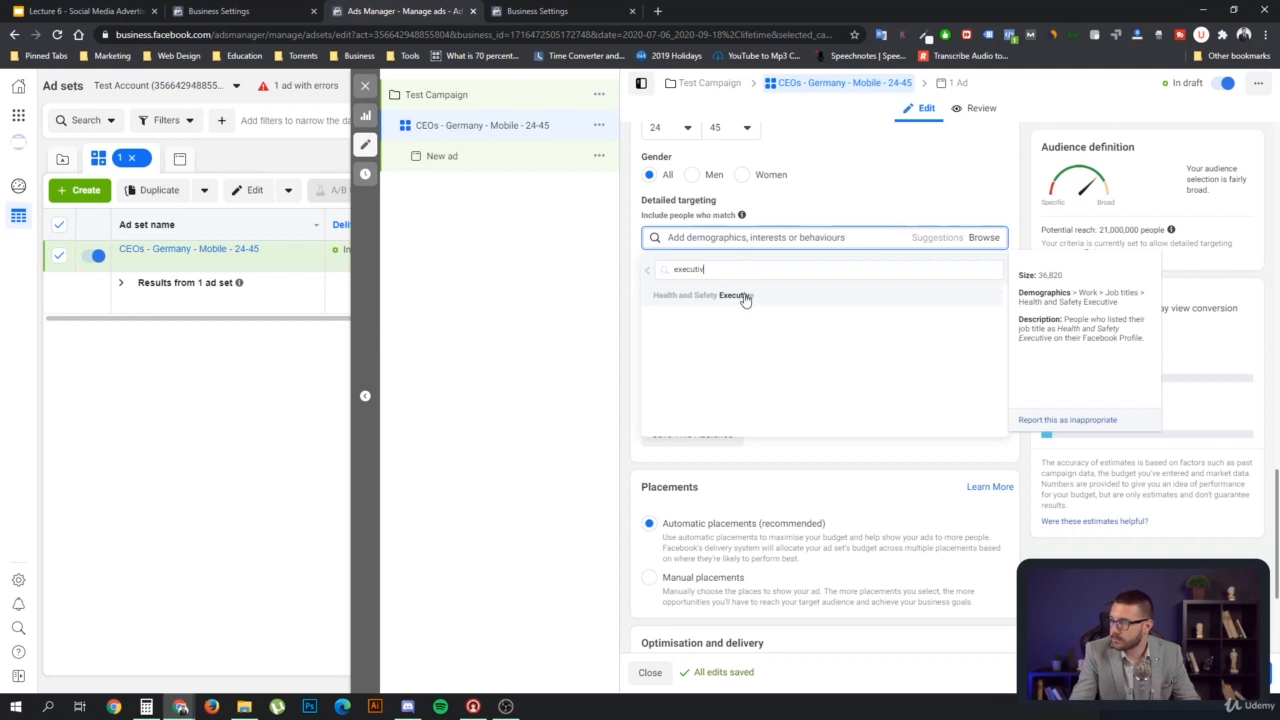
{"action": "left_click", "coordinate": [734, 297]}
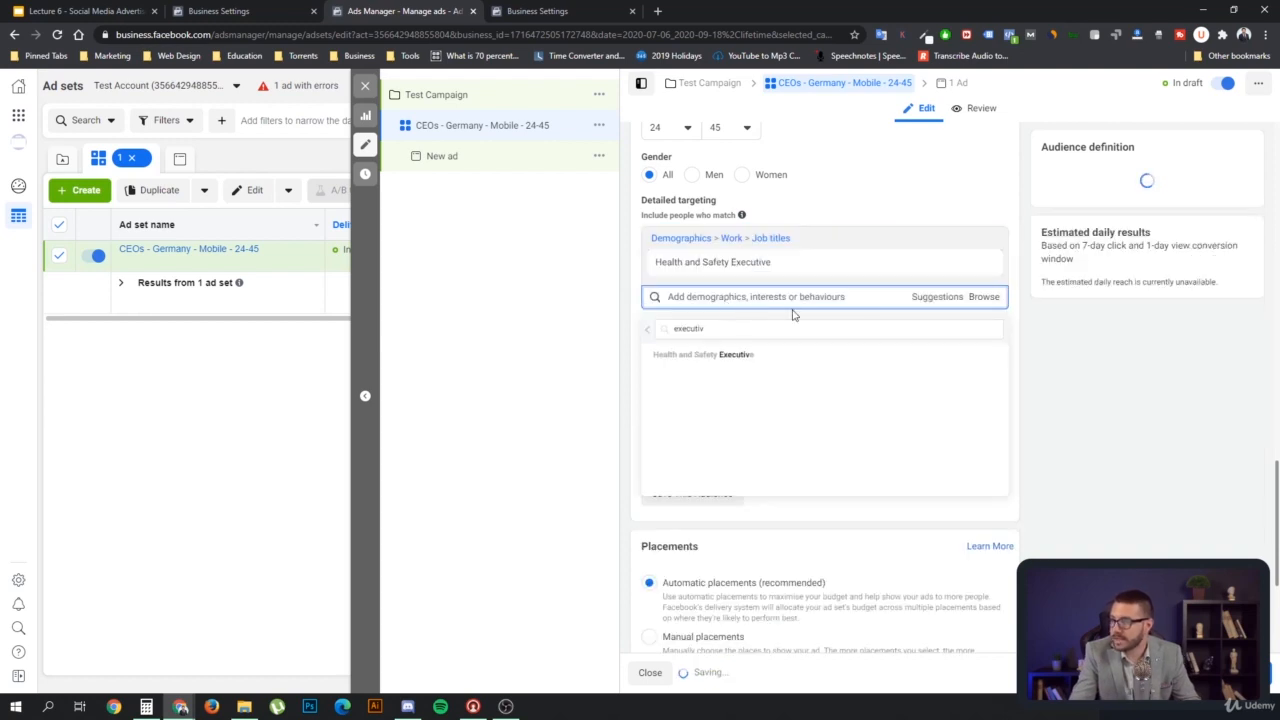
{"action": "left_click", "coordinate": [605, 382]}
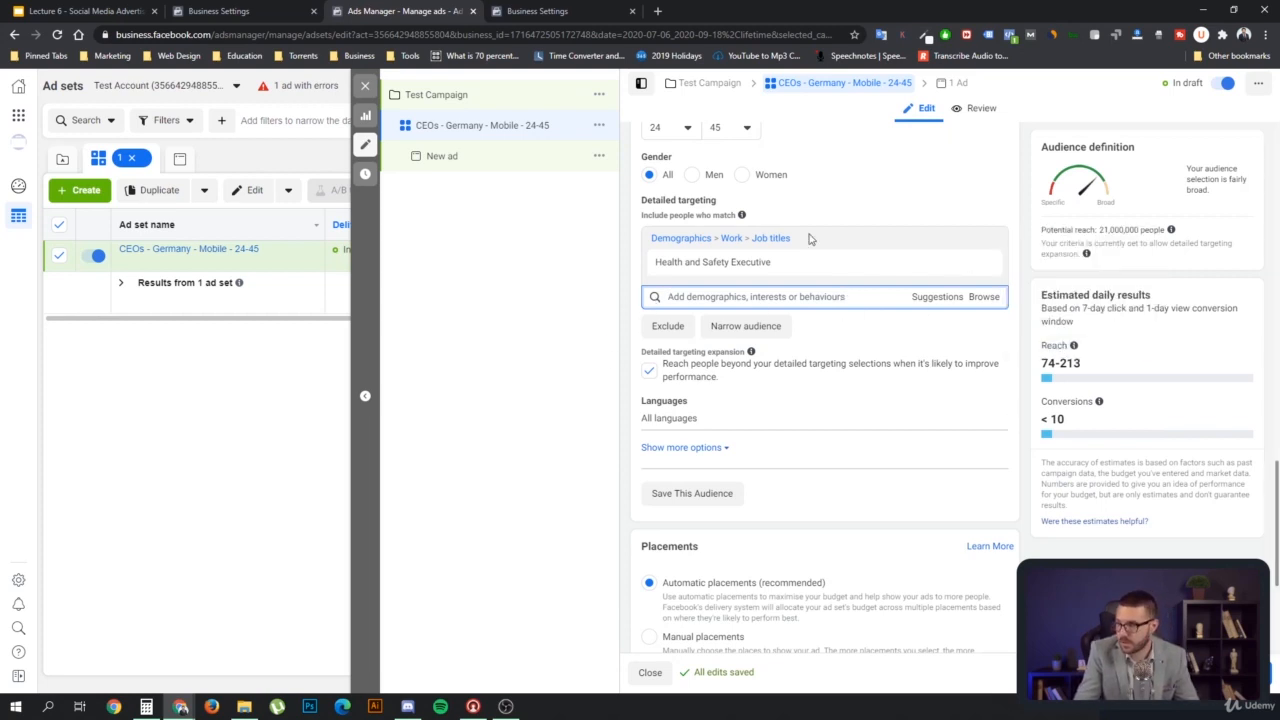
{"action": "mouse_move", "coordinate": [811, 276]}
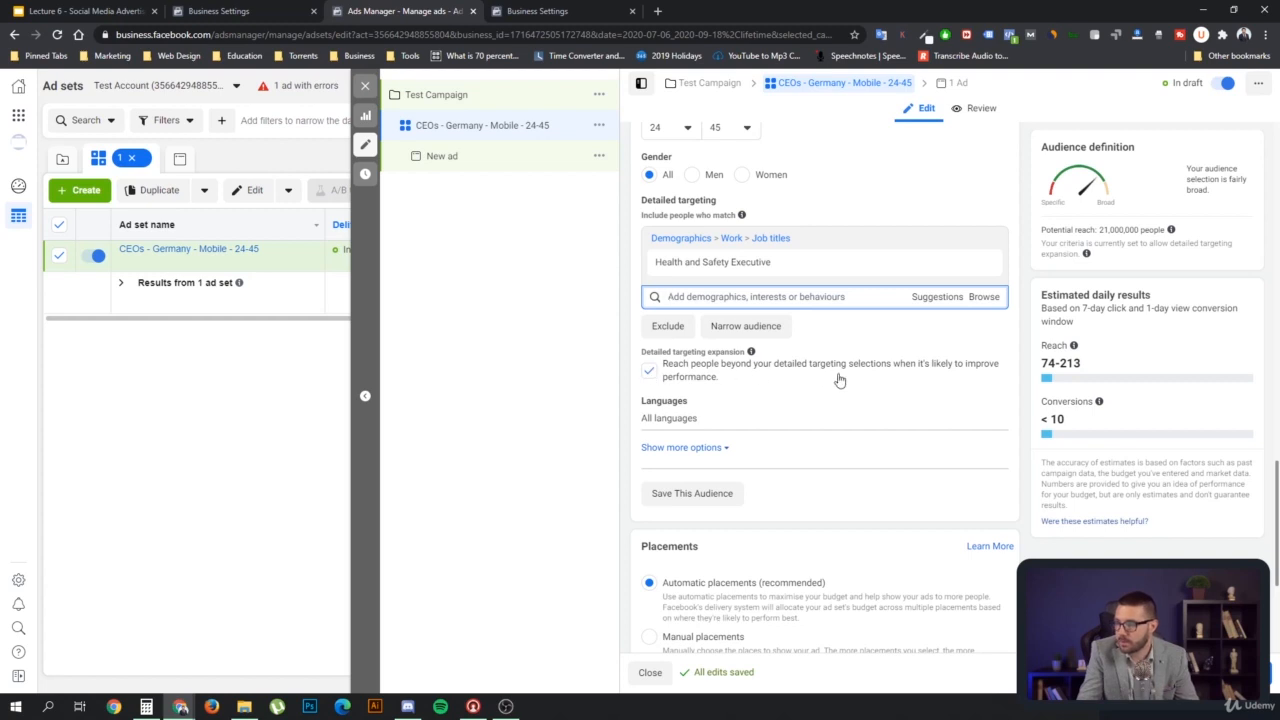
{"action": "left_click", "coordinate": [662, 370]}
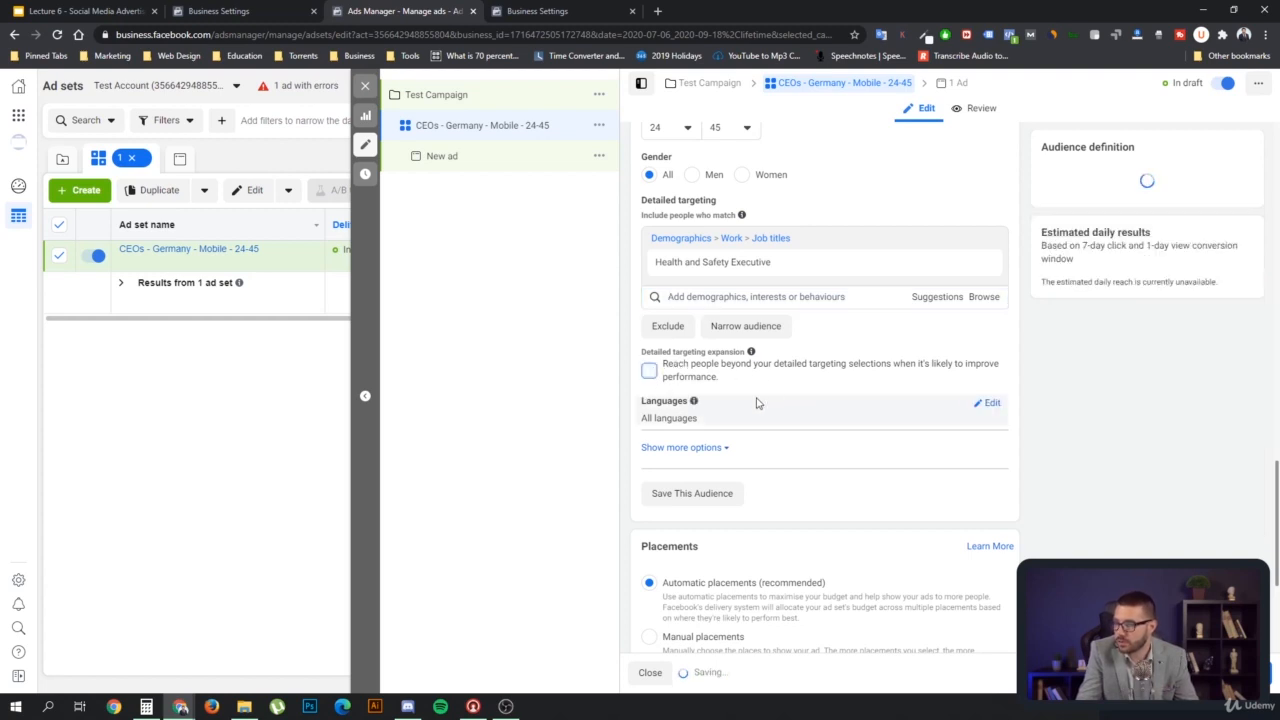
- Set the audience languages to English (All) and German, and expand the additional audience options
{"action": "left_click", "coordinate": [990, 404]}
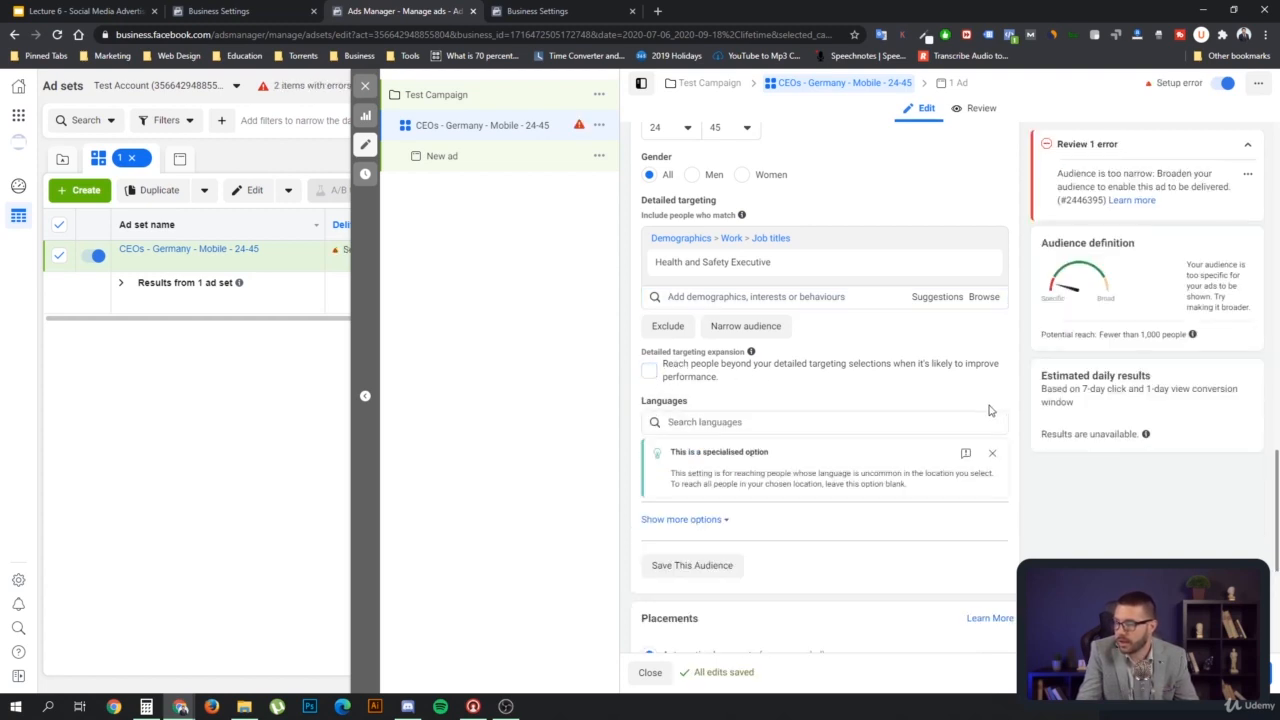
{"action": "left_click", "coordinate": [709, 422]}
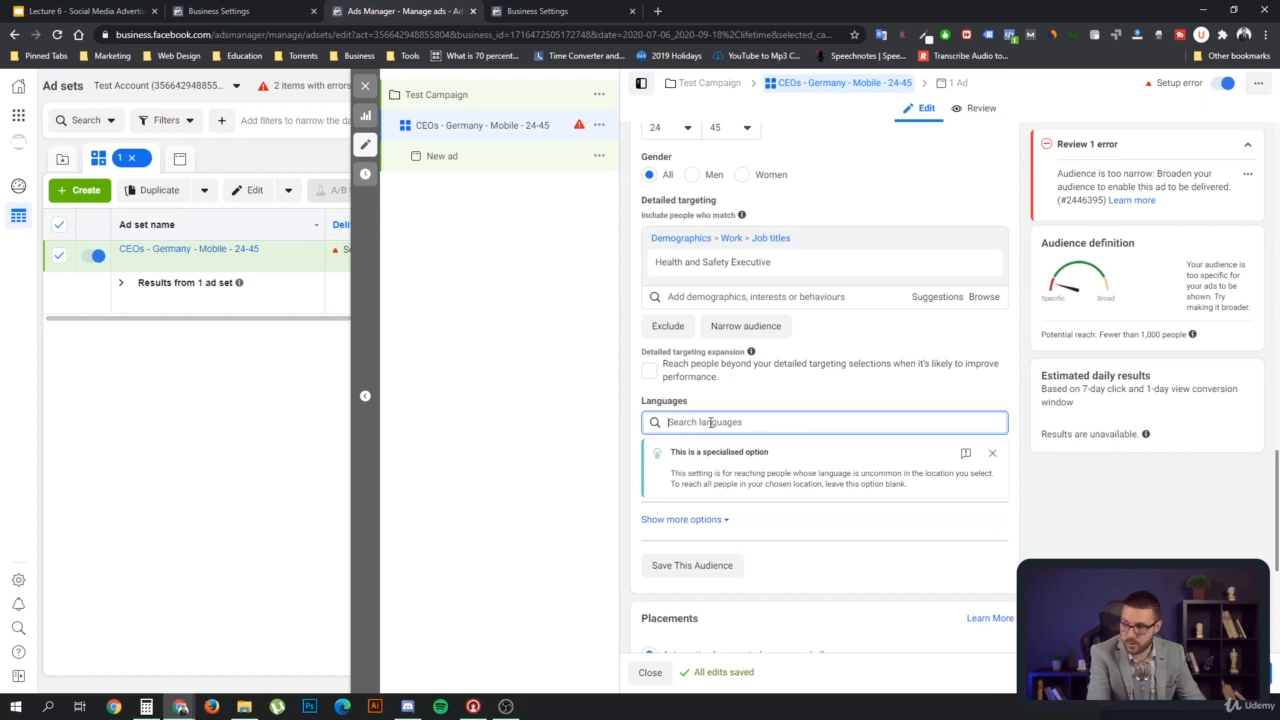
{"action": "type", "text": "en"}
{"action": "key", "text": "Return"}
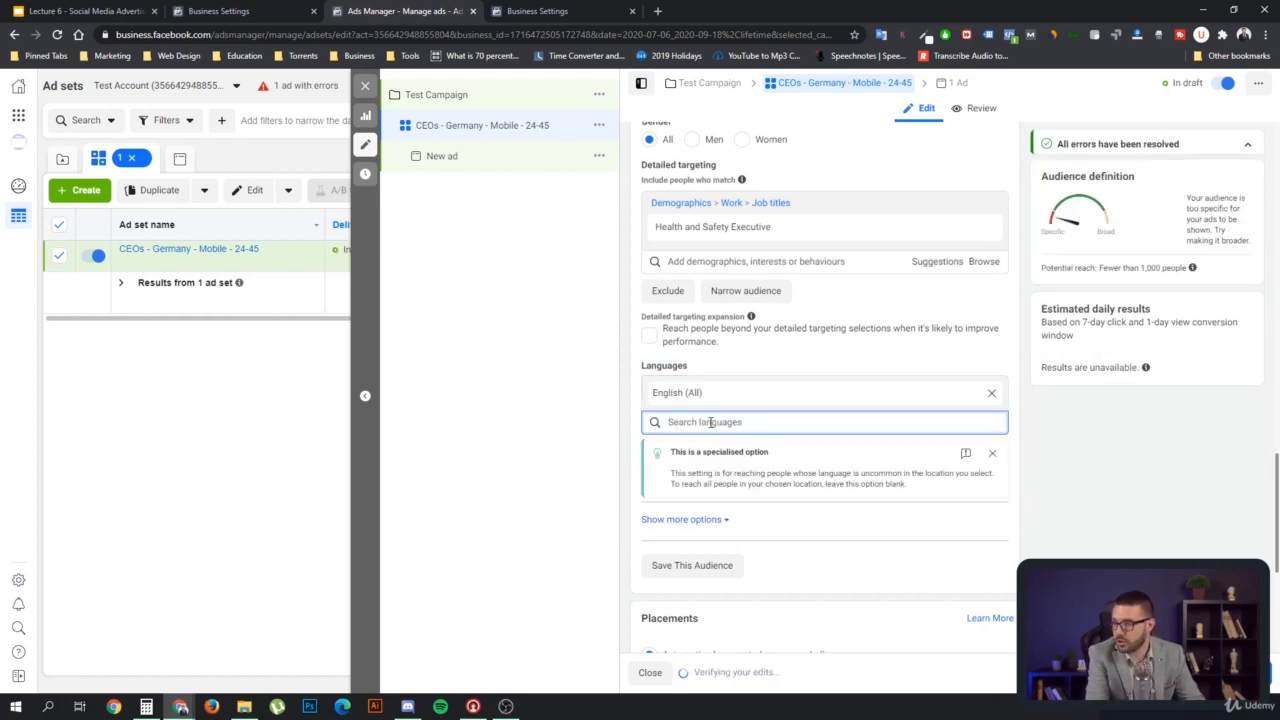
{"action": "type", "text": "ger"}
{"action": "key", "text": "Return"}
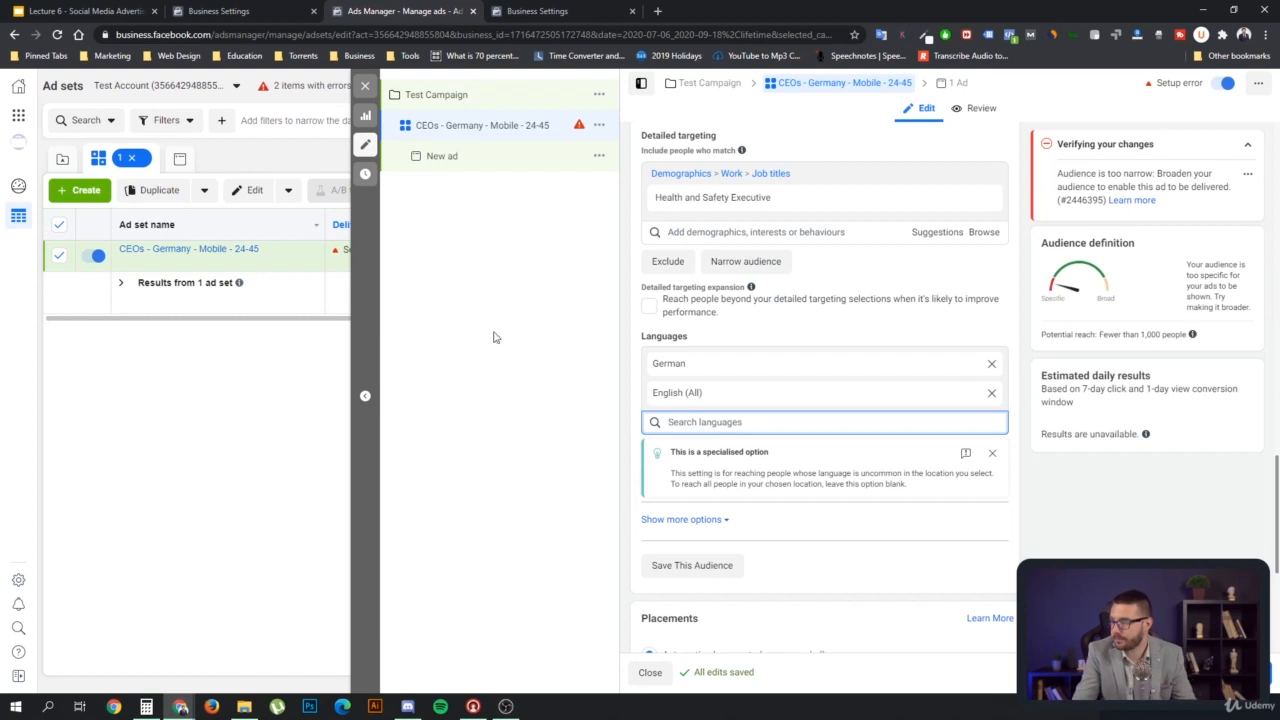
{"action": "left_click", "coordinate": [692, 521]}
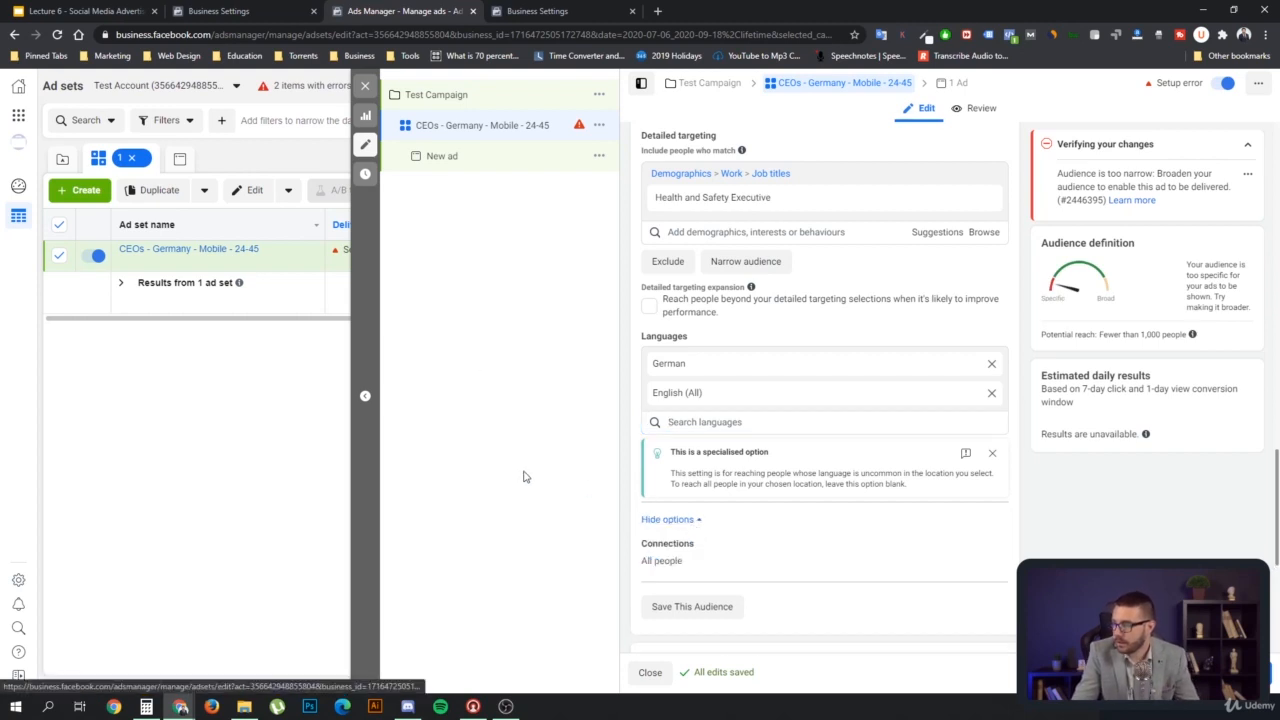
- Try manual placements for the ad set with the Instagram, Messenger and Audience Network platforms deselected
{"action": "scroll", "coordinate": [790, 555], "scroll_direction": "down", "scroll_amount": 2}
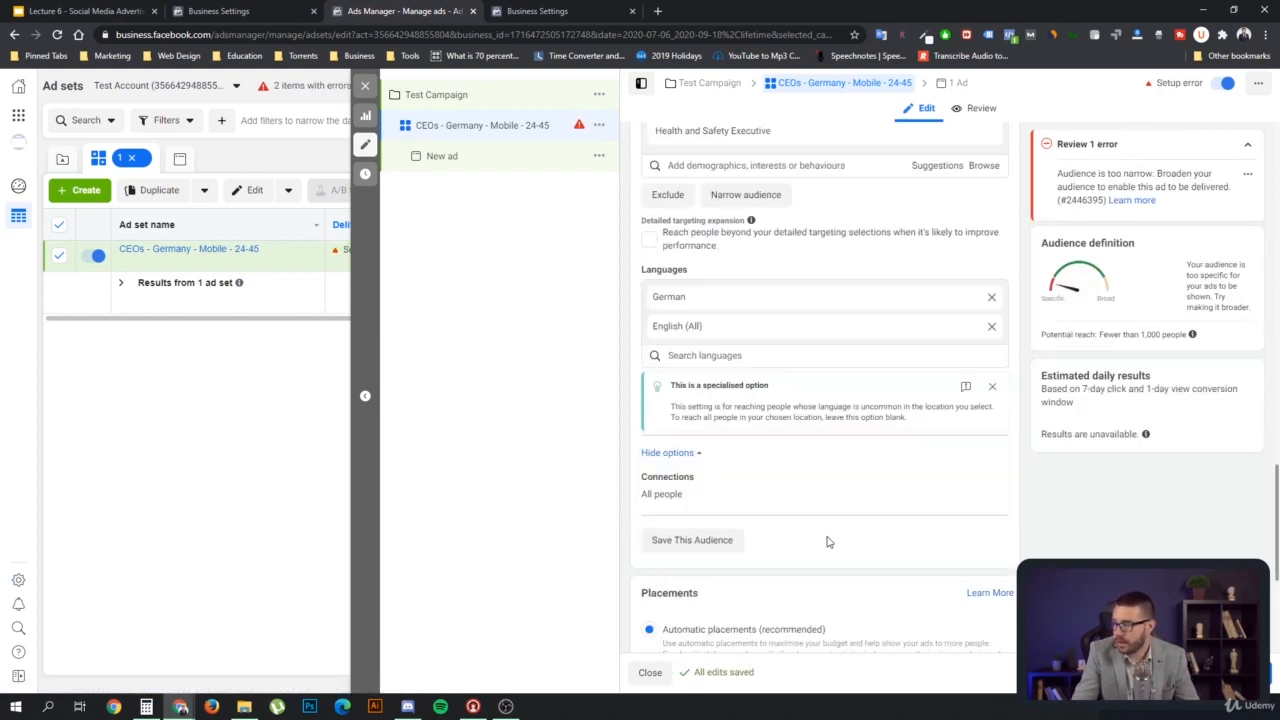
{"action": "scroll", "coordinate": [838, 451], "scroll_direction": "down", "scroll_amount": 1}
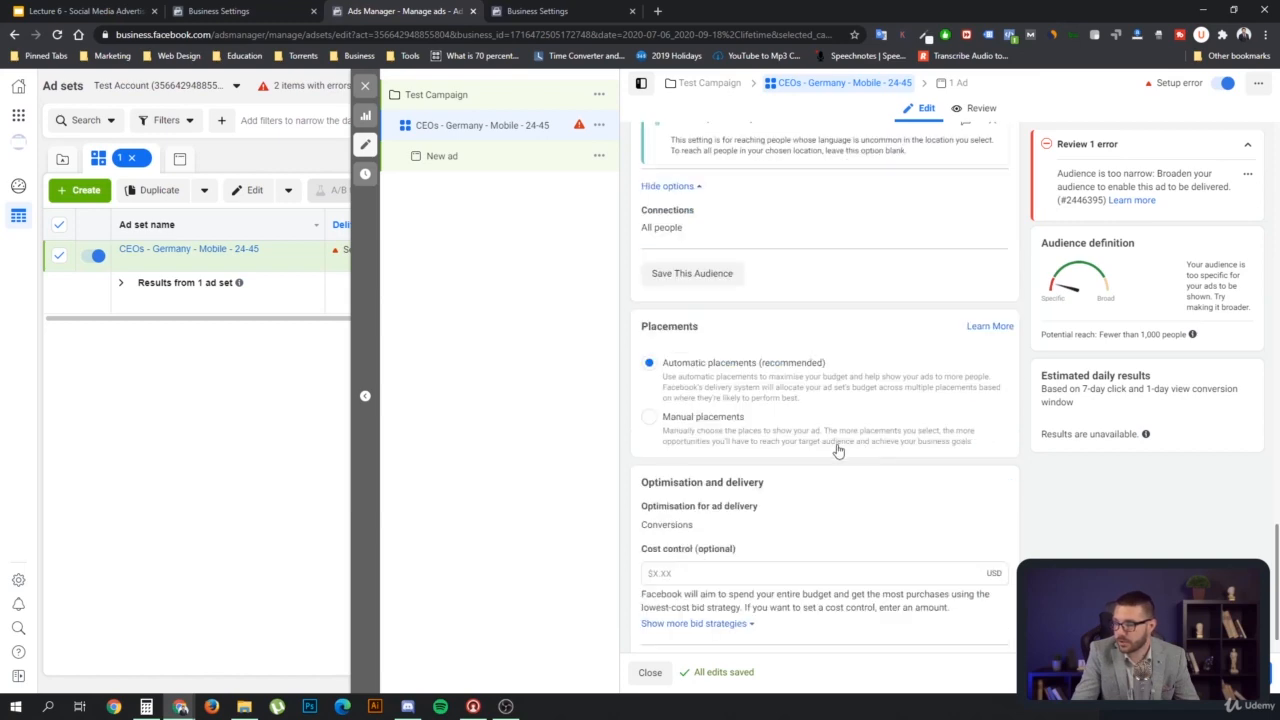
{"action": "left_click", "coordinate": [649, 418]}
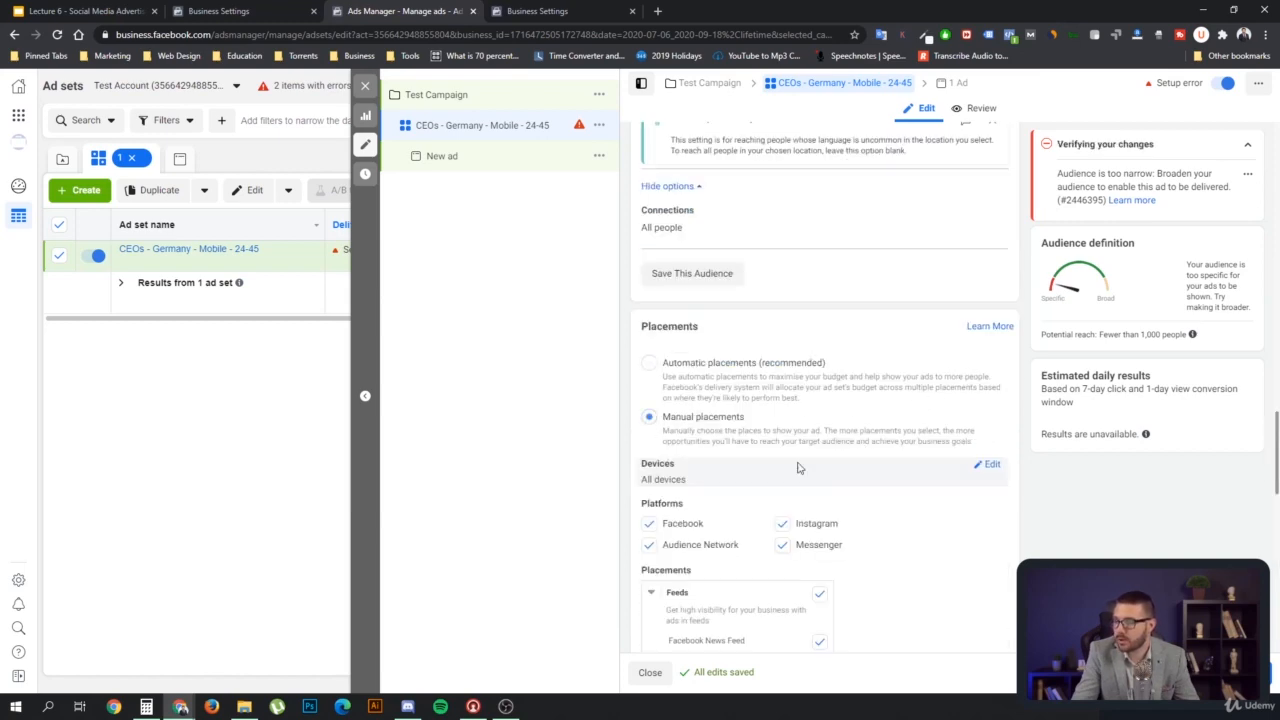
{"action": "scroll", "coordinate": [855, 467], "scroll_direction": "down", "scroll_amount": 2}
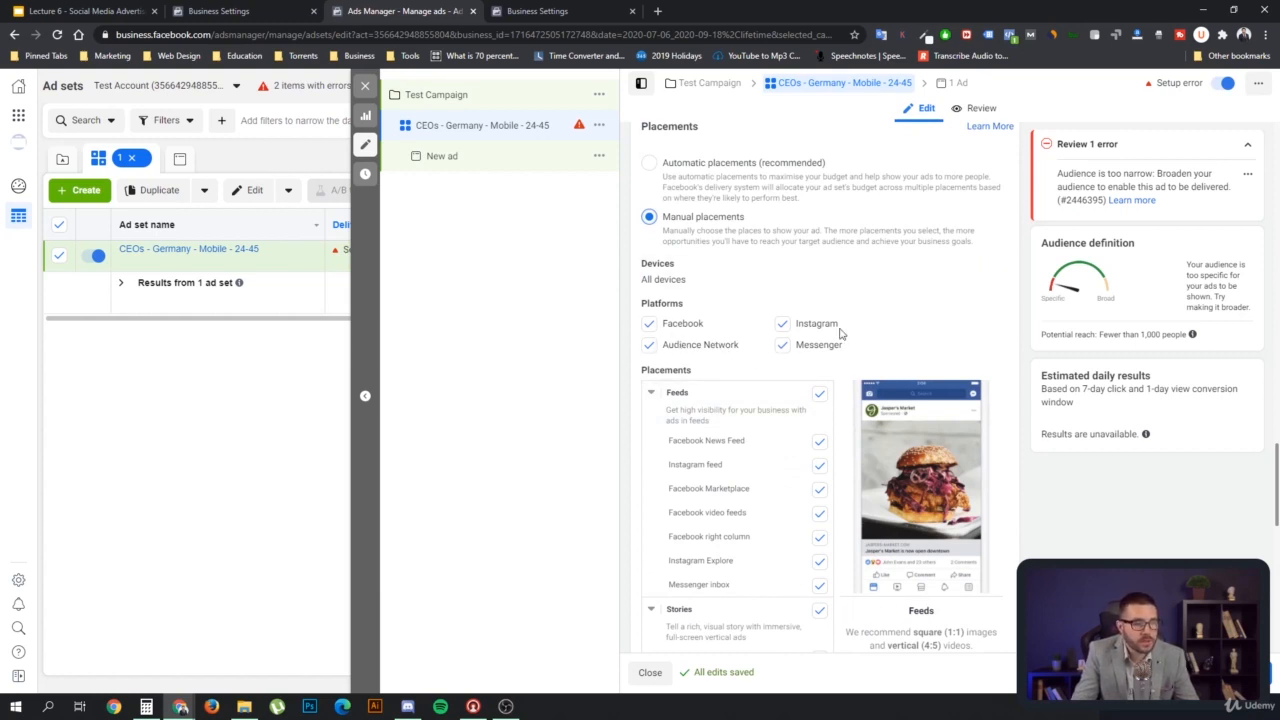
{"action": "left_click", "coordinate": [782, 325]}
{"action": "left_click", "coordinate": [782, 345]}
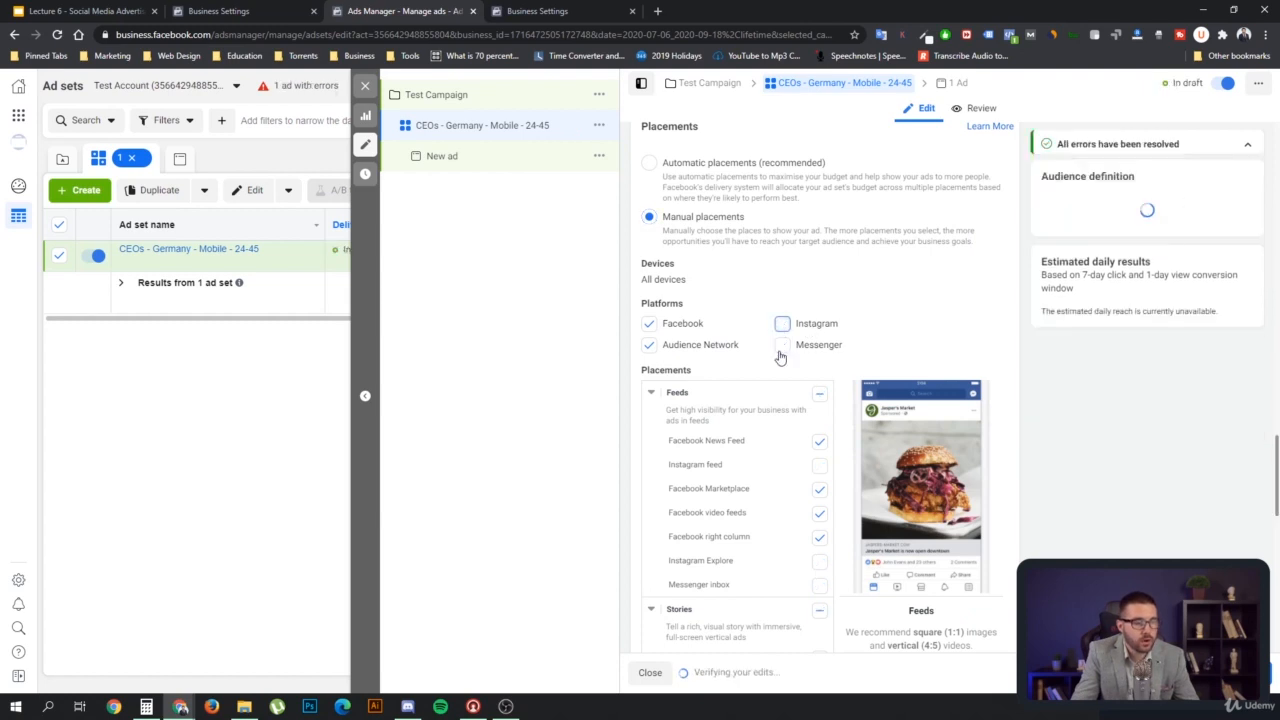
{"action": "left_click", "coordinate": [708, 346]}
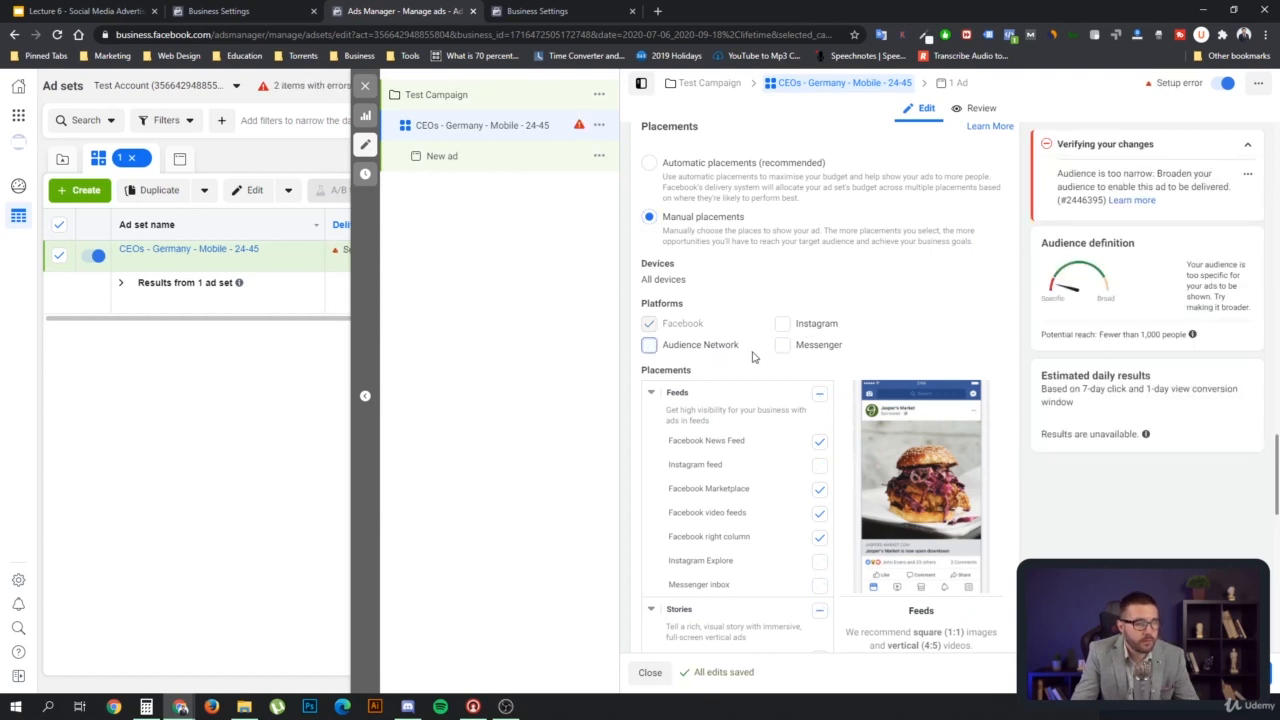
- Try excluding Facebook Stories, review the other manual placements, and return the ad set to automatic placements
{"action": "scroll", "coordinate": [760, 365], "scroll_direction": "down", "scroll_amount": 4}
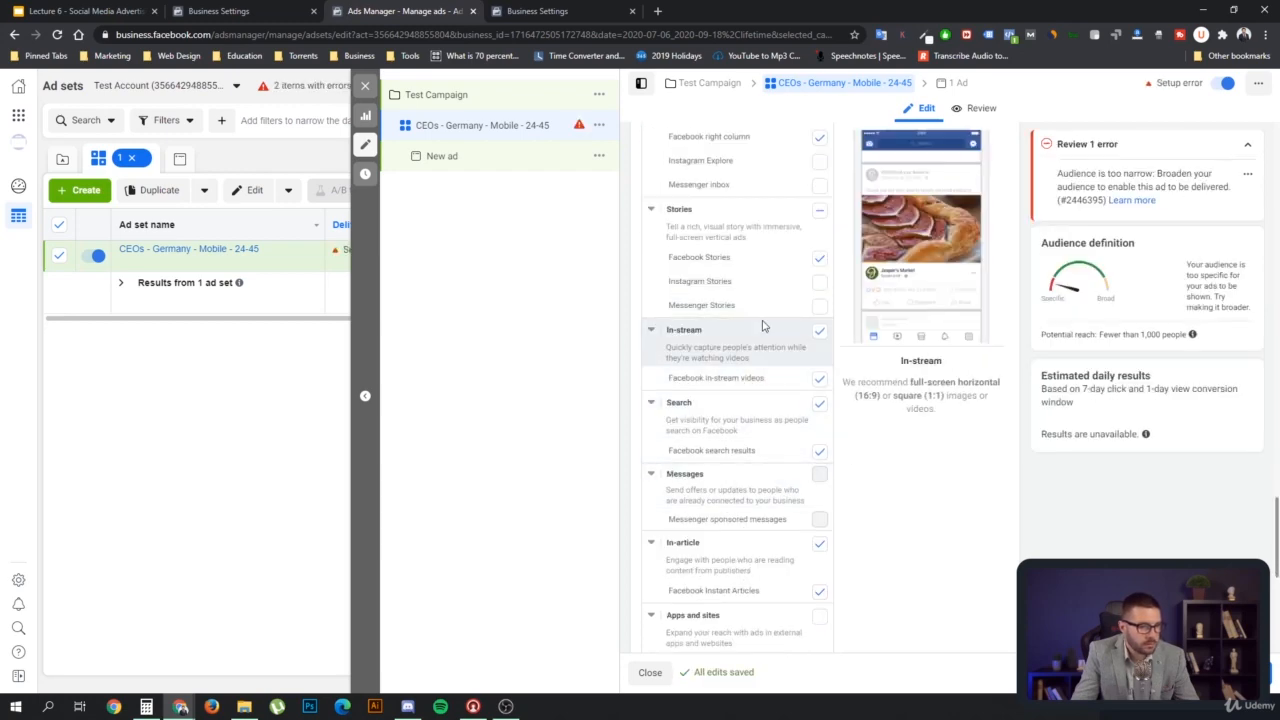
{"action": "left_click", "coordinate": [819, 259]}
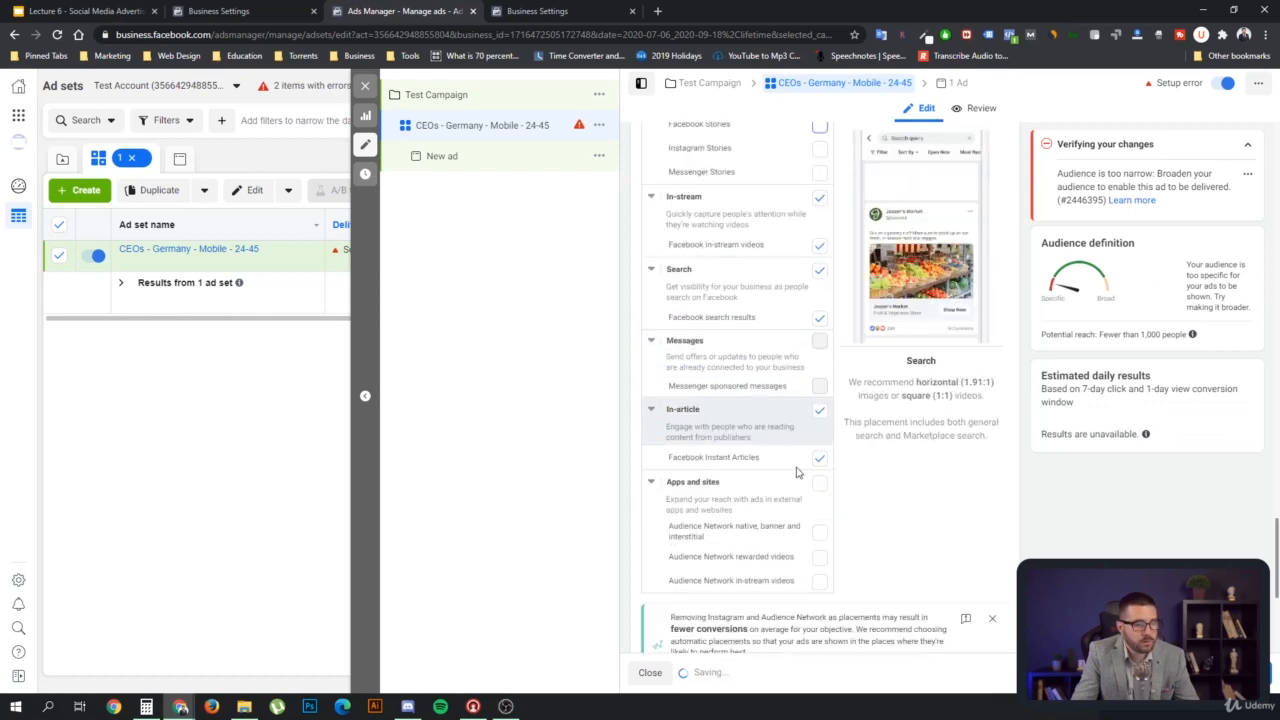
{"action": "scroll", "coordinate": [800, 415], "scroll_direction": "up", "scroll_amount": 5}
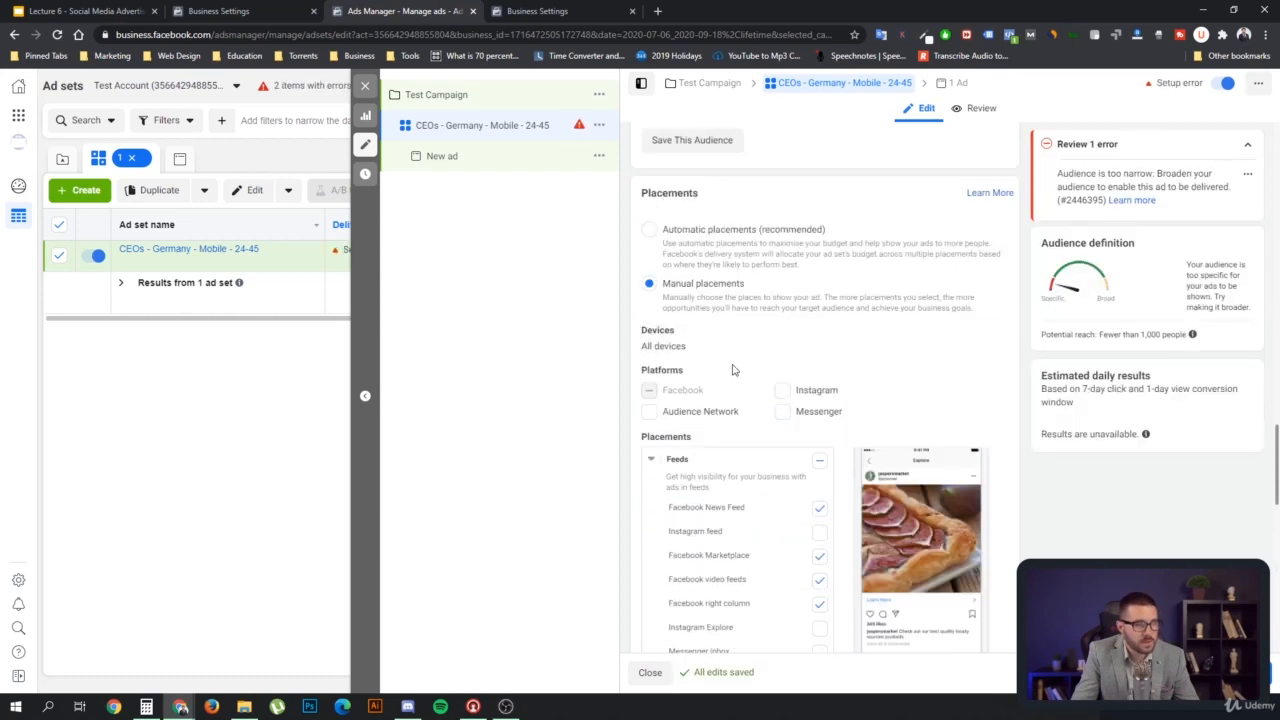
{"action": "scroll", "coordinate": [732, 421], "scroll_direction": "down", "scroll_amount": 6}
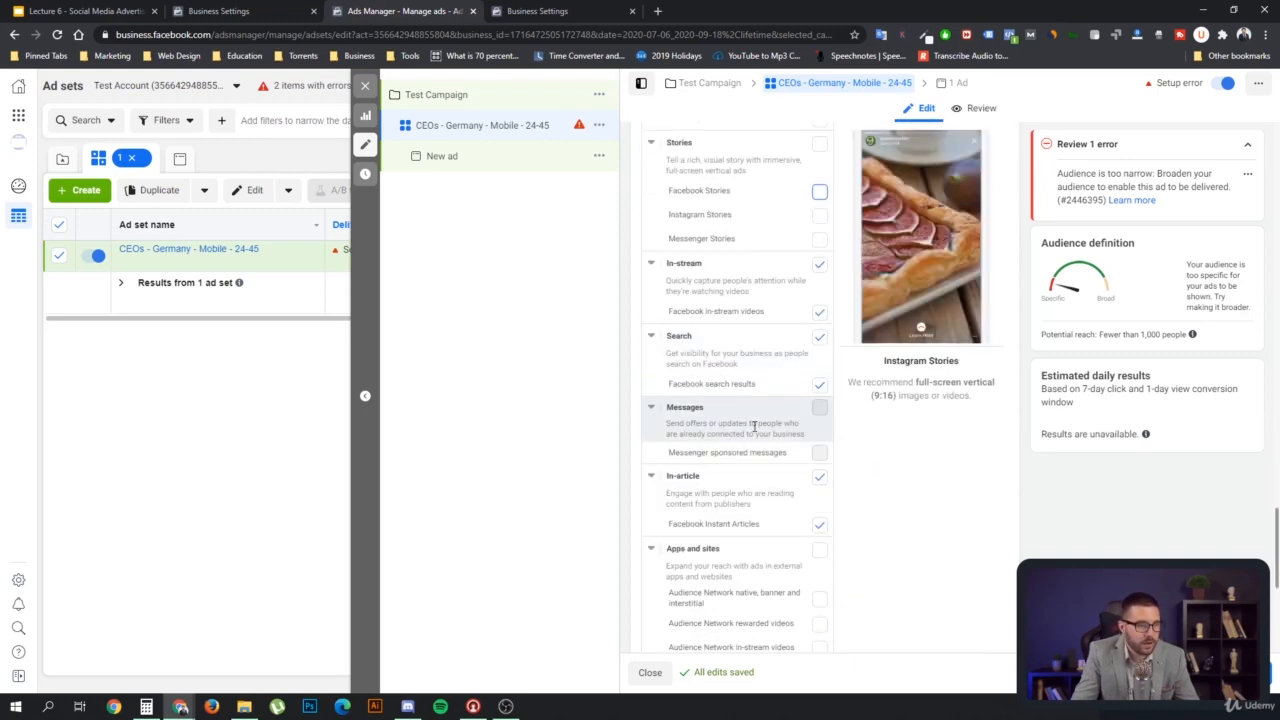
{"action": "scroll", "coordinate": [754, 427], "scroll_direction": "down", "scroll_amount": 3}
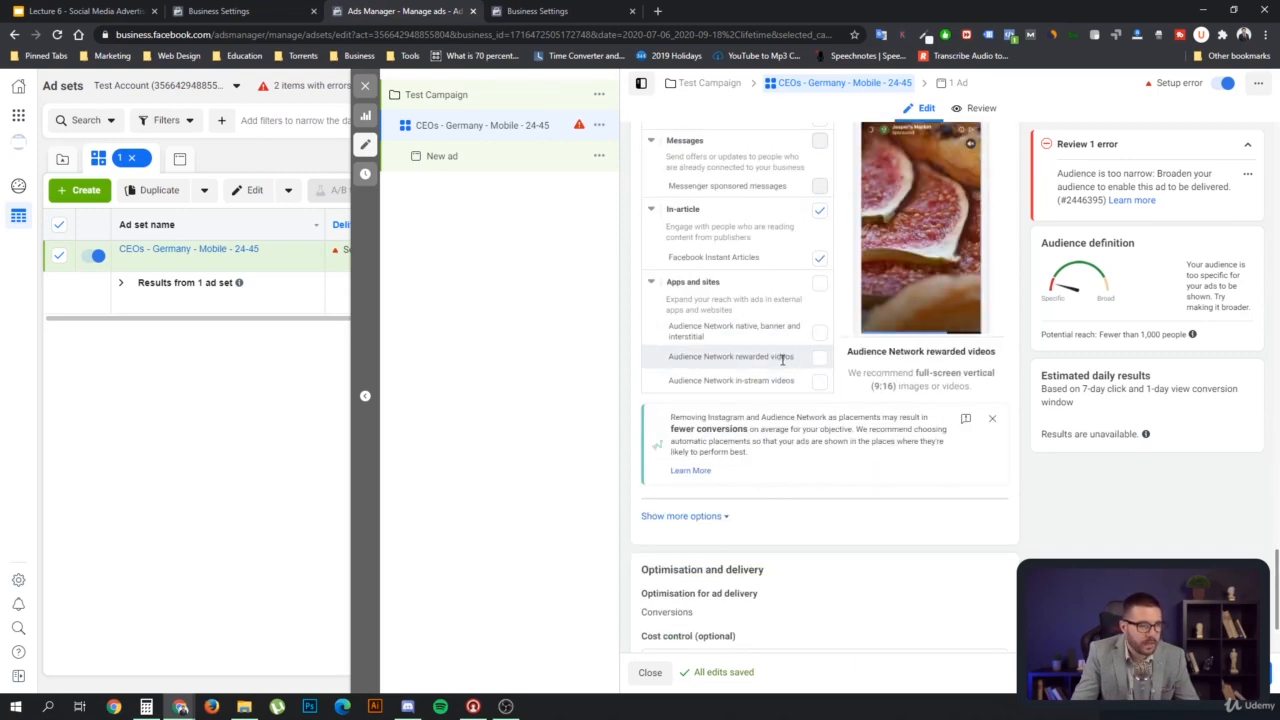
{"action": "scroll", "coordinate": [780, 345], "scroll_direction": "up", "scroll_amount": 10}
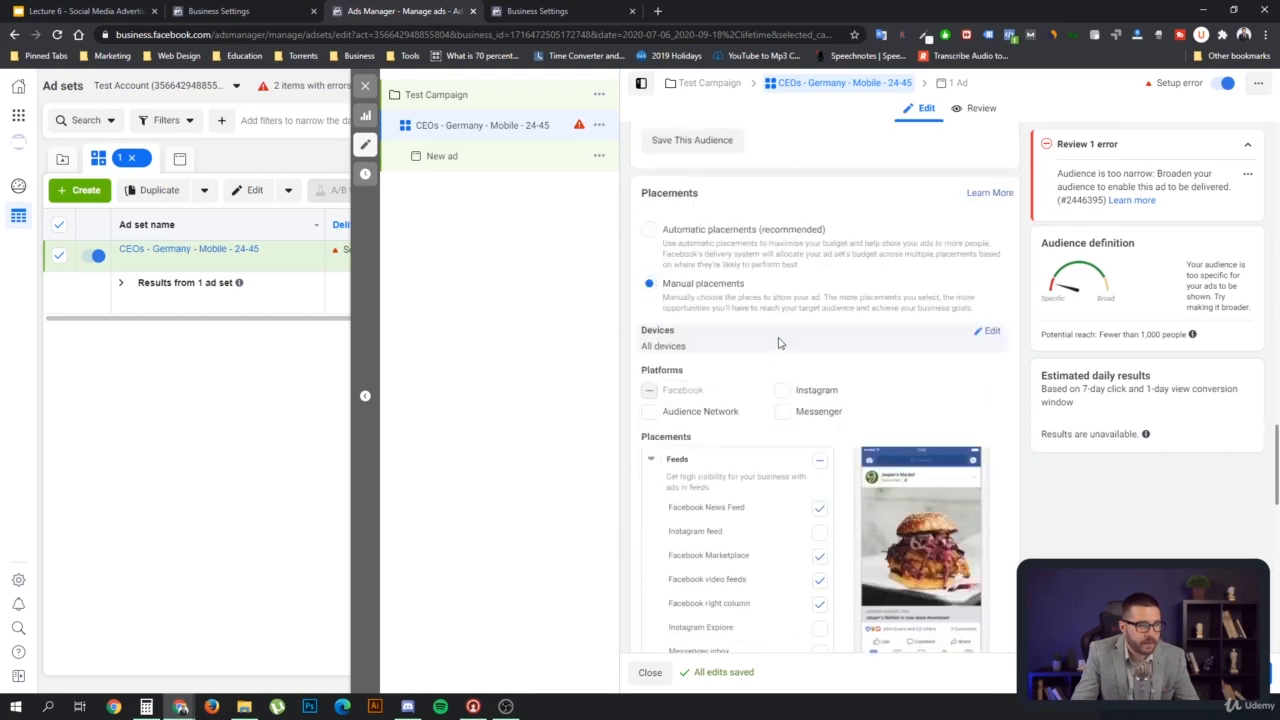
{"action": "left_click", "coordinate": [649, 232]}
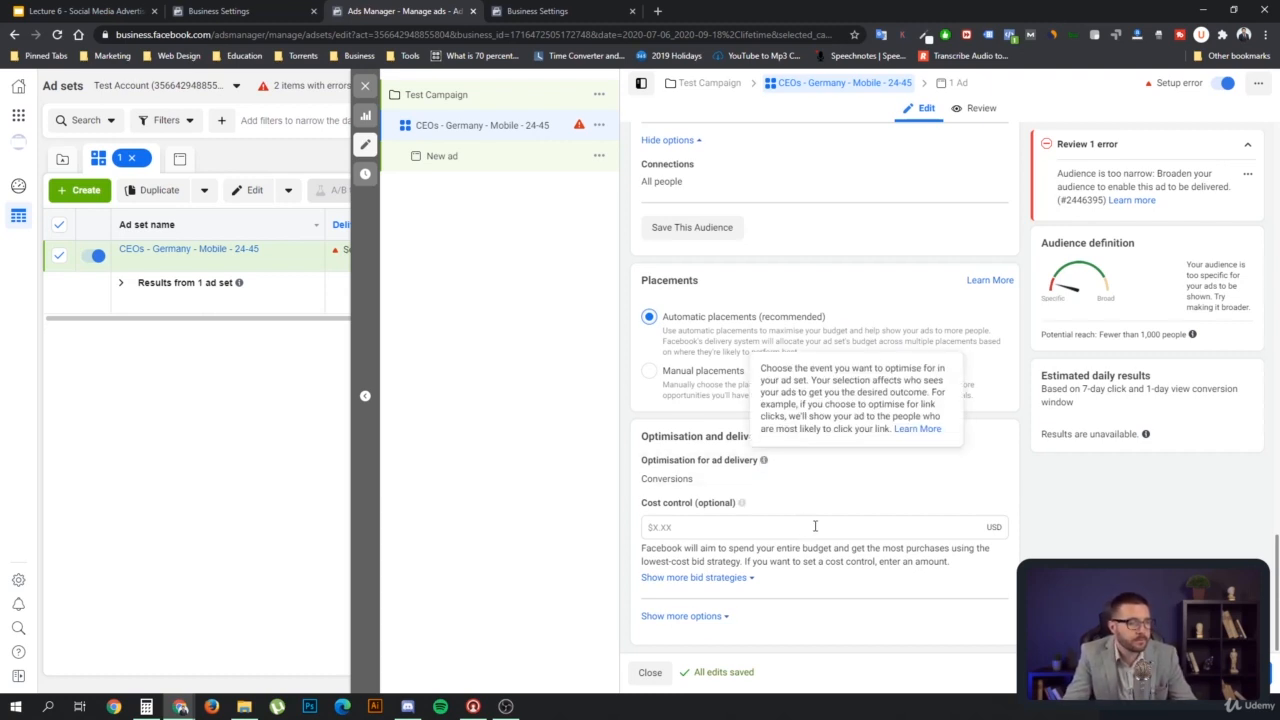
- Examine the optimisation for ad delivery choices, including the Value explanation and Other options, keeping Conversions selected
{"action": "left_click", "coordinate": [994, 463]}
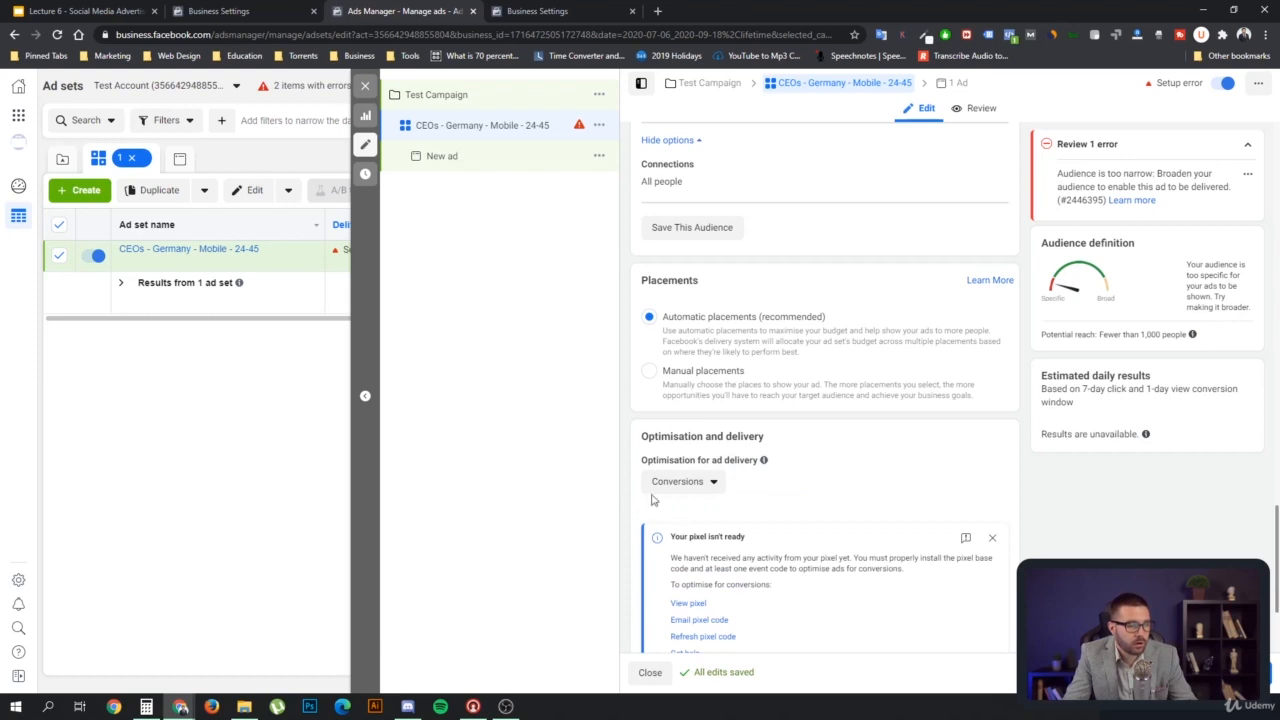
{"action": "left_click", "coordinate": [680, 482]}
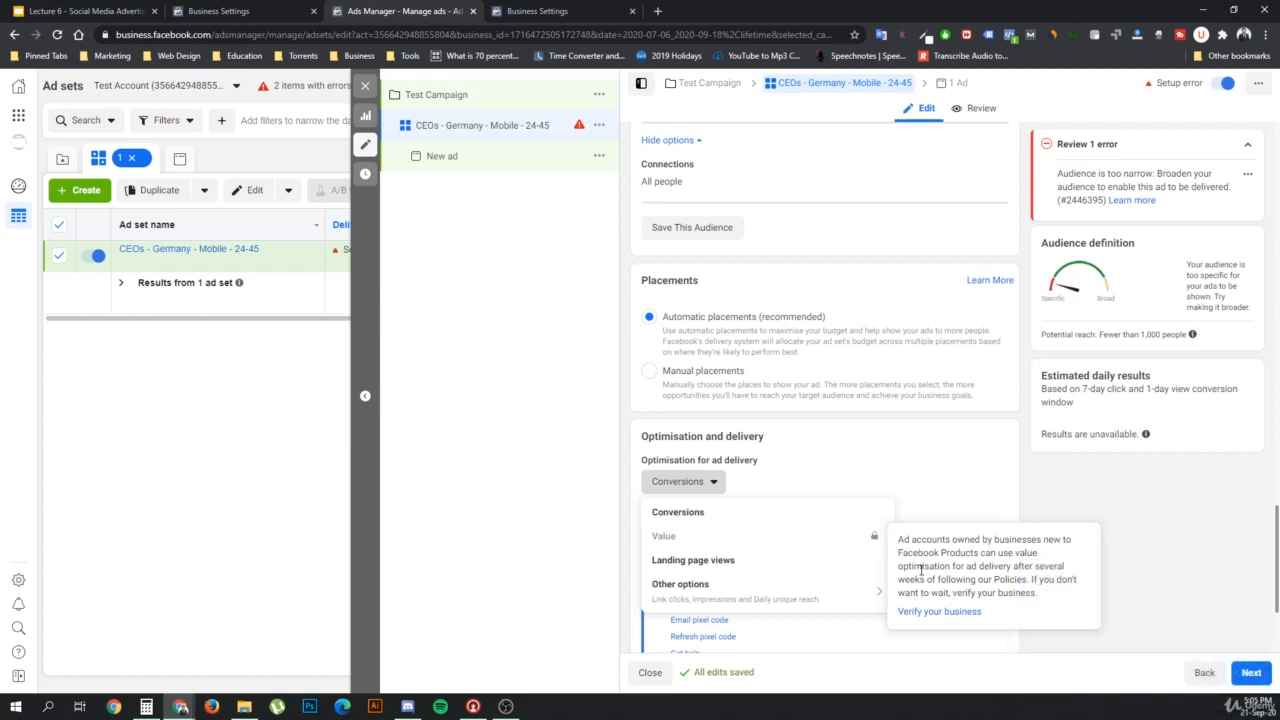
{"action": "left_click_drag", "start_coordinate": [921, 569], "coordinate": [1071, 577]}
{"action": "left_click_drag", "start_coordinate": [903, 580], "coordinate": [1056, 580]}
{"action": "mouse_move", "coordinate": [807, 597]}
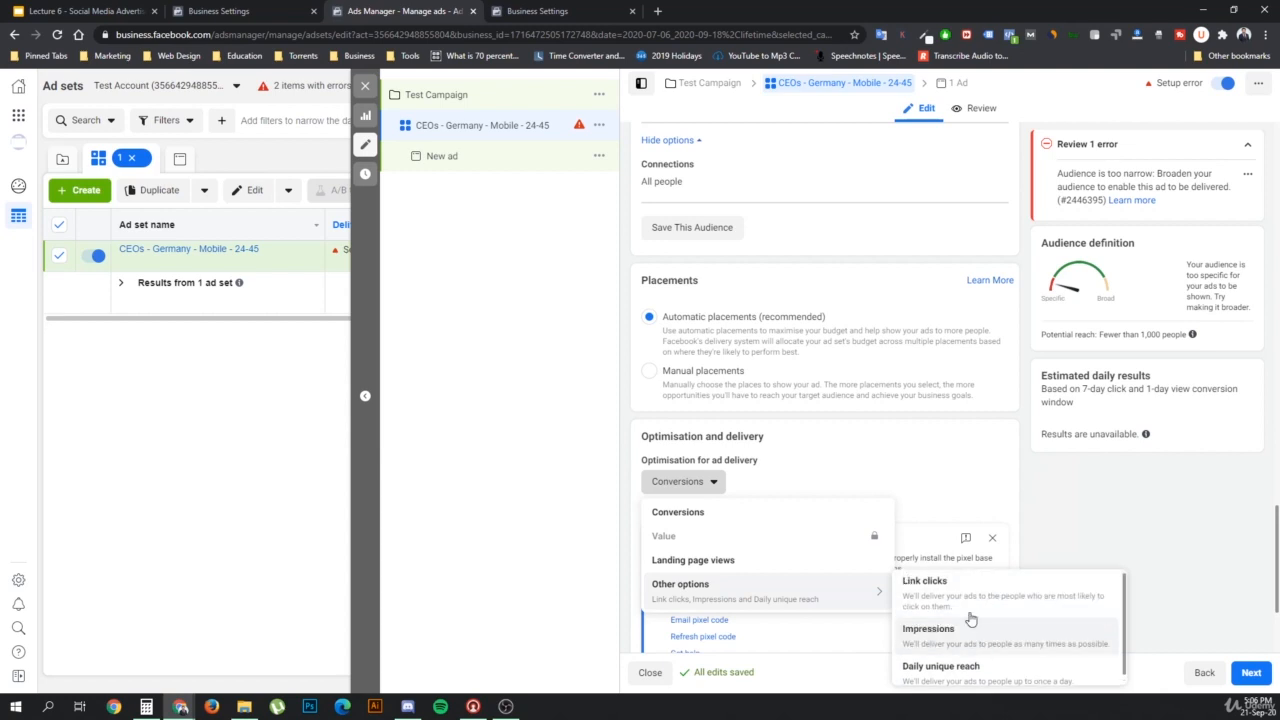
{"action": "left_click", "coordinate": [718, 514]}
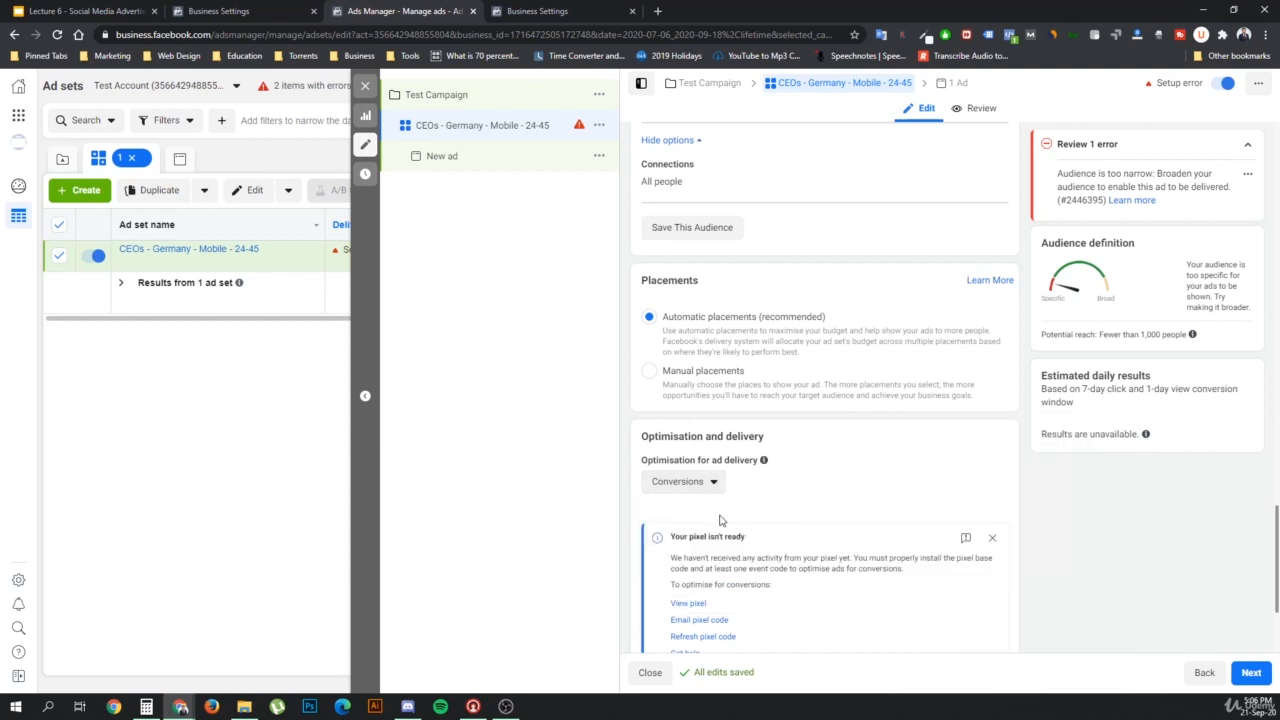
{"action": "left_click", "coordinate": [694, 484]}
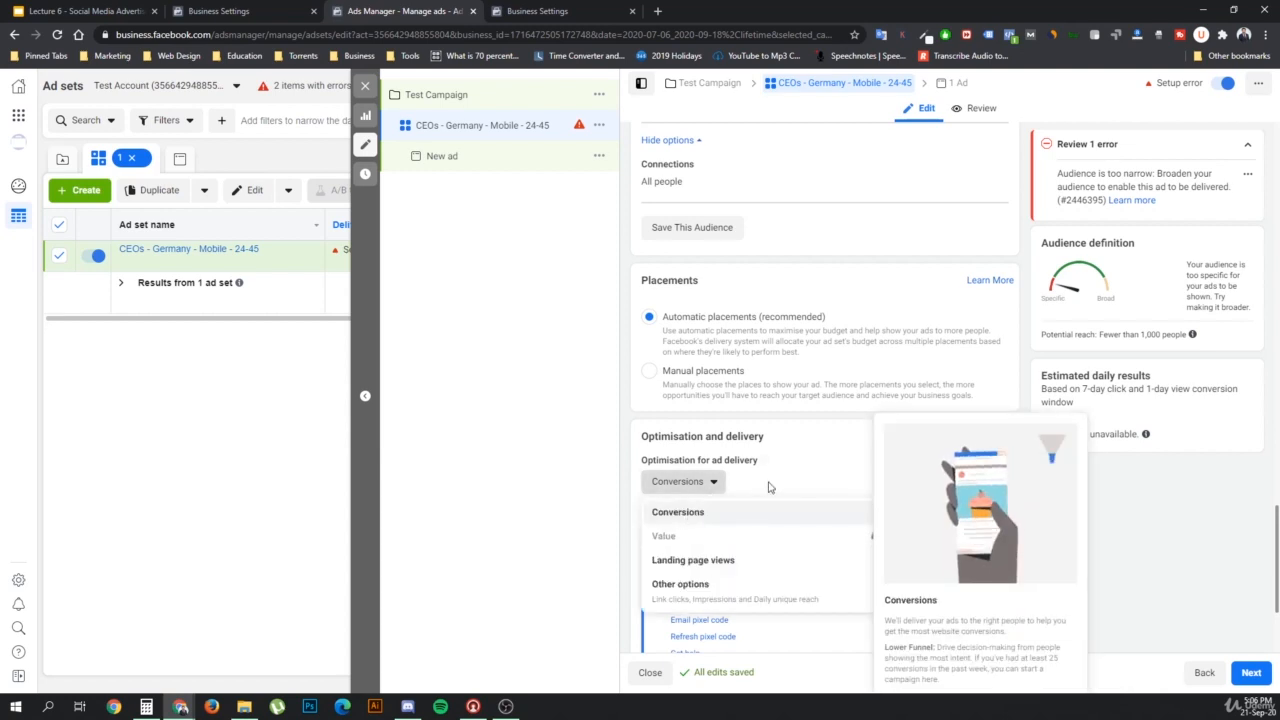
{"action": "left_click", "coordinate": [543, 490]}
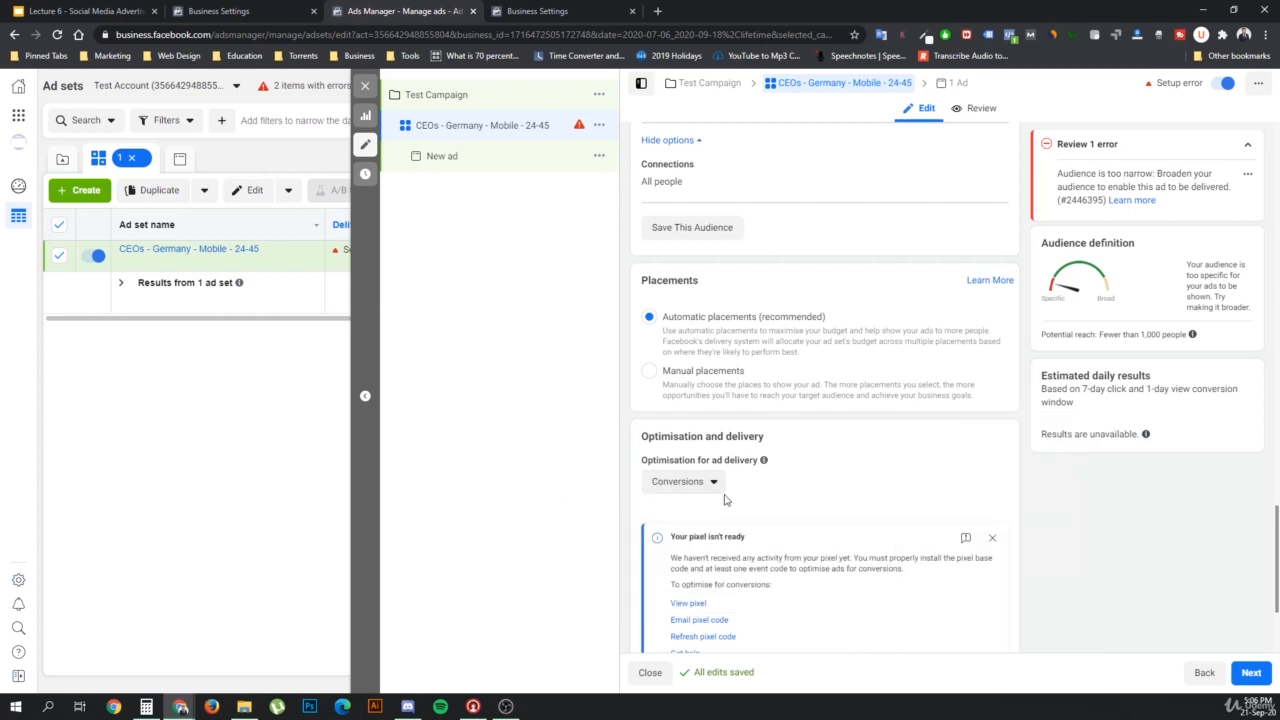
- Dismiss the pixel notice under Optimisation and delivery, and check the optional cost control, leaving it blank
{"action": "scroll", "coordinate": [815, 493], "scroll_direction": "down", "scroll_amount": 2}
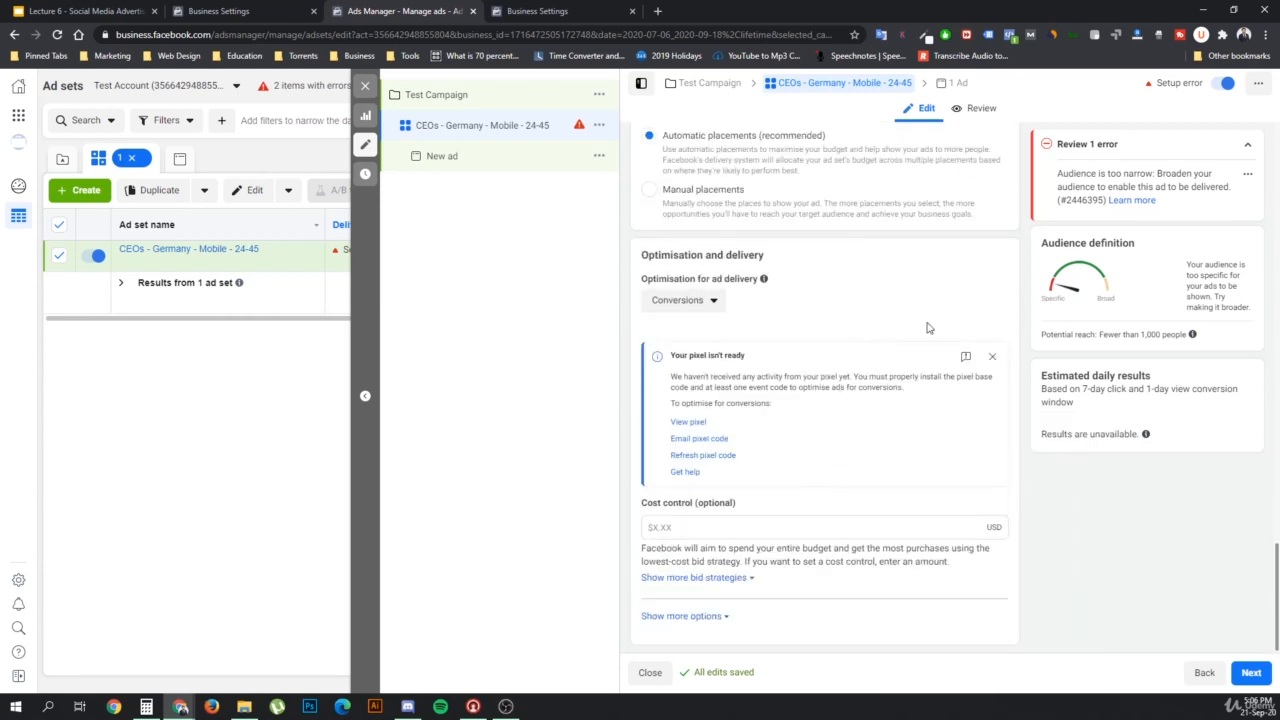
{"action": "left_click", "coordinate": [988, 356]}
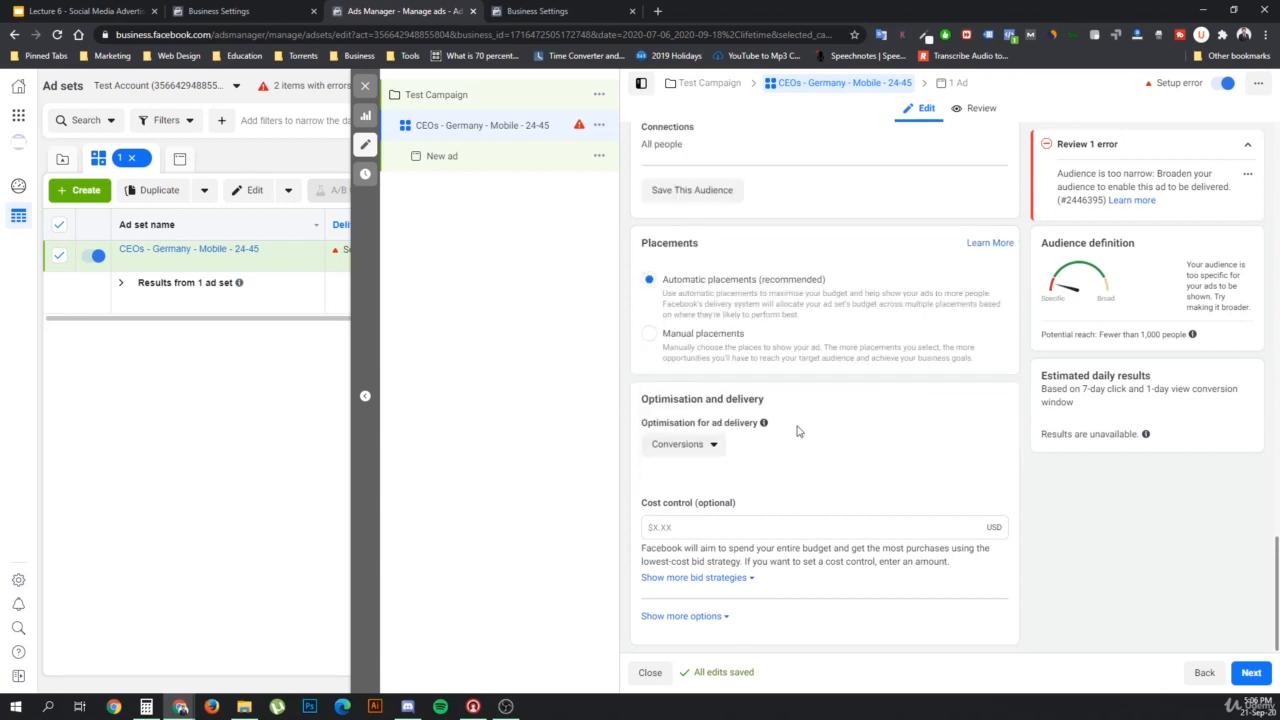
{"action": "left_click", "coordinate": [700, 526]}
{"action": "left_click", "coordinate": [914, 527]}
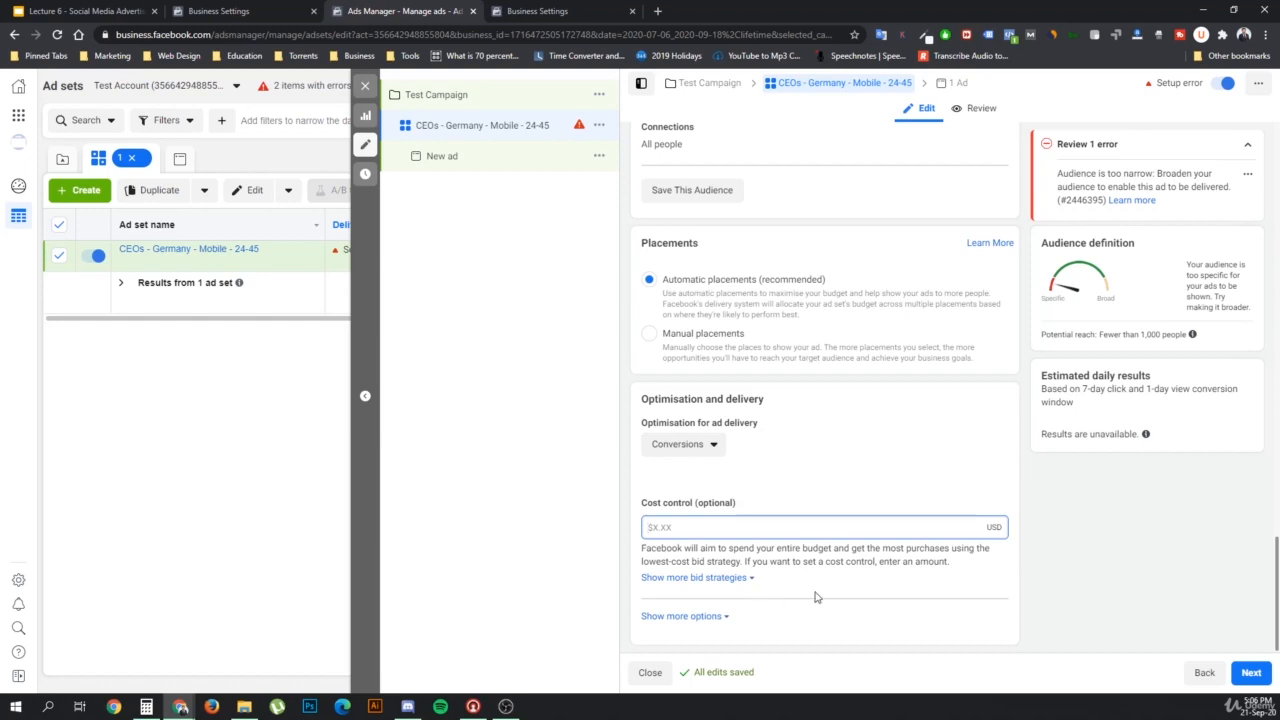
{"action": "left_click", "coordinate": [875, 460]}
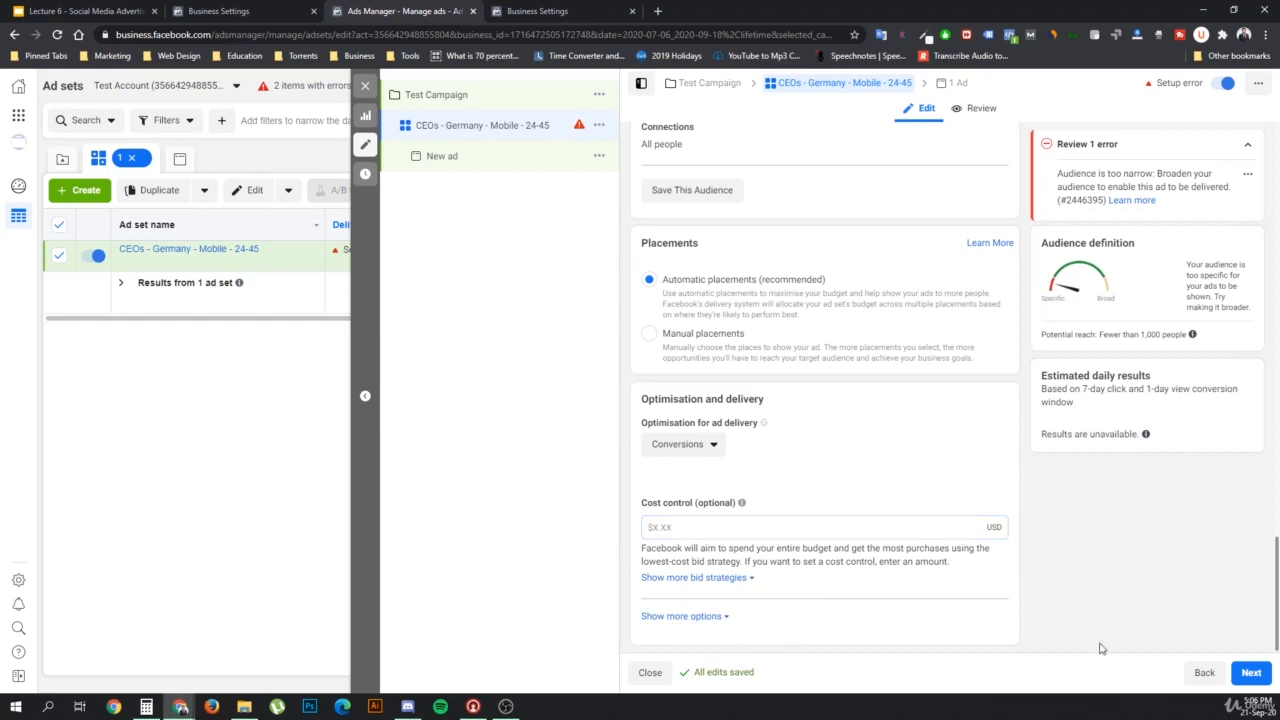
{"action": "scroll", "coordinate": [893, 444], "scroll_direction": "up", "scroll_amount": 20}
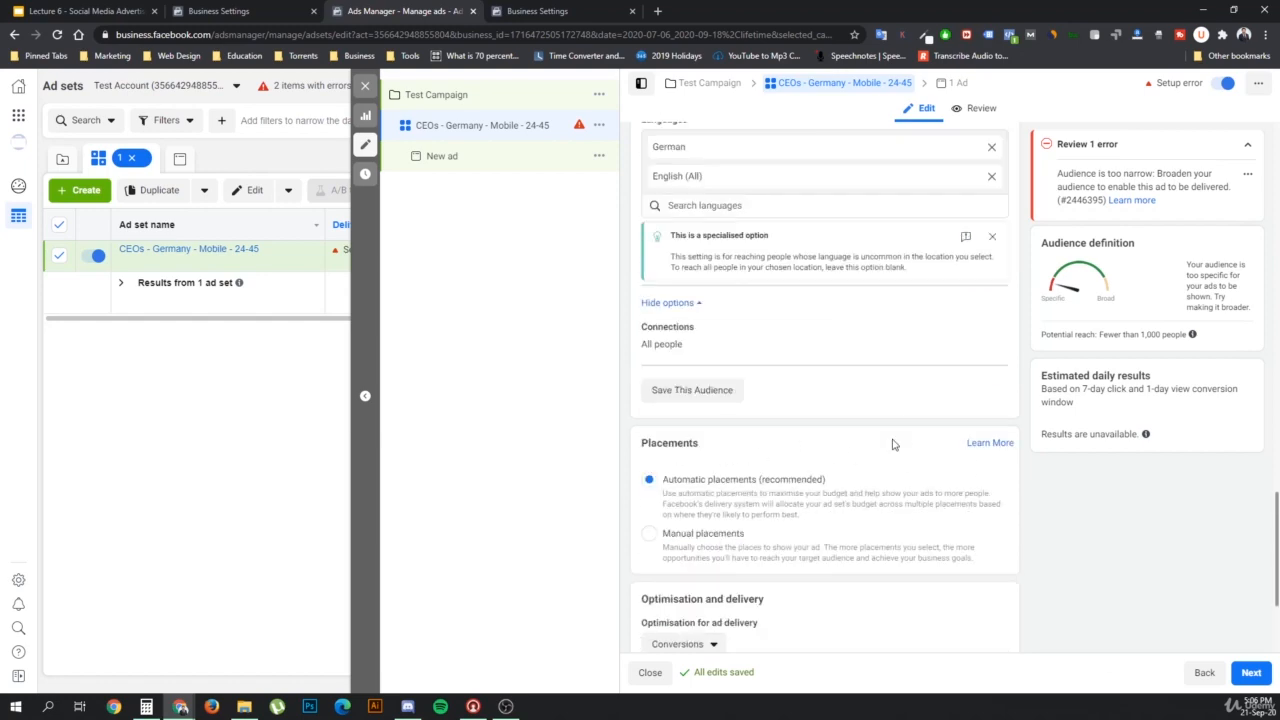
- Review the ad set's conversion event location, pixel, dynamic creative, offer, budget and schedule settings from the beginning
{"action": "scroll", "coordinate": [899, 443], "scroll_direction": "up", "scroll_amount": 2}
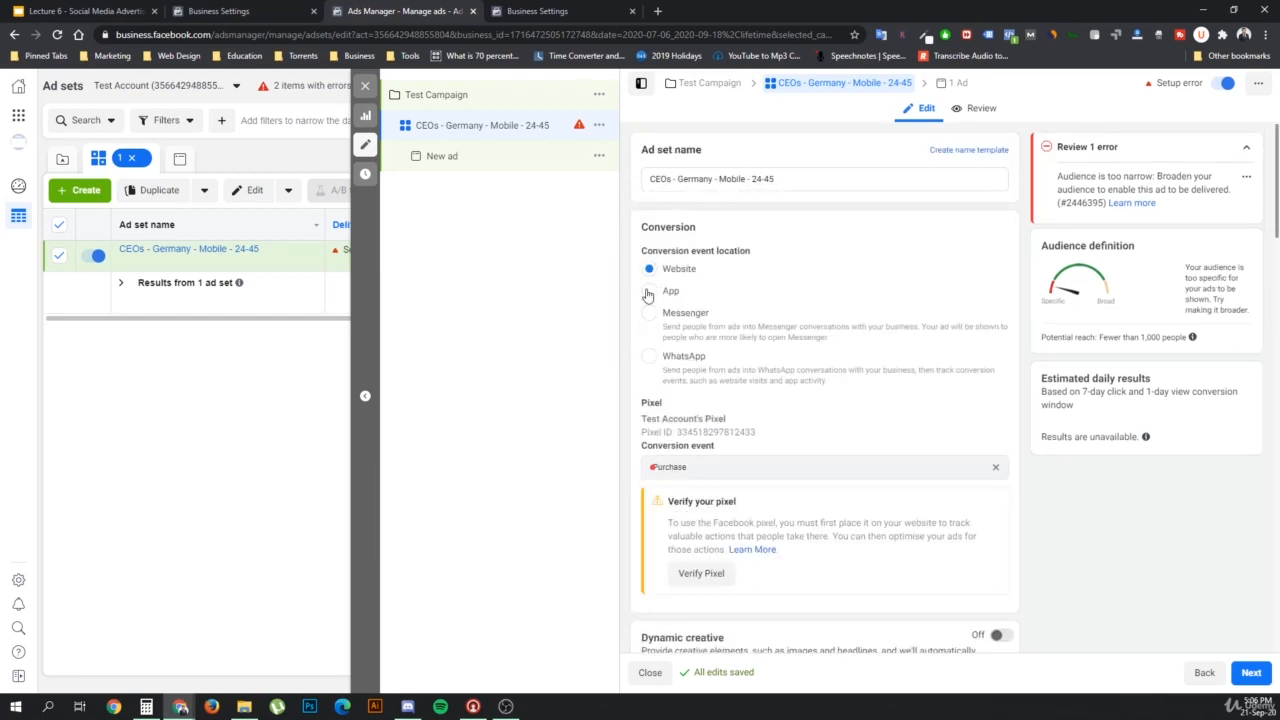
{"action": "scroll", "coordinate": [784, 347], "scroll_direction": "down", "scroll_amount": 4}
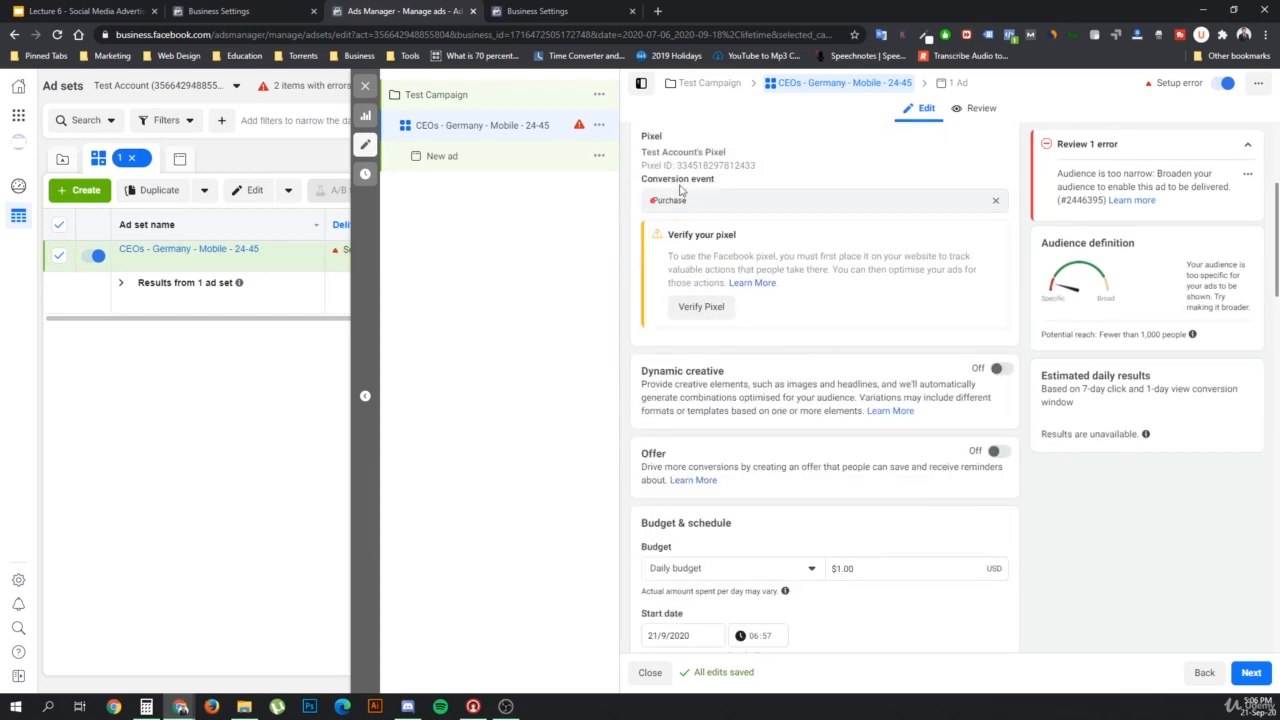
{"action": "scroll", "coordinate": [800, 357], "scroll_direction": "down", "scroll_amount": 3}
{"action": "scroll", "coordinate": [783, 318], "scroll_direction": "up", "scroll_amount": 1}
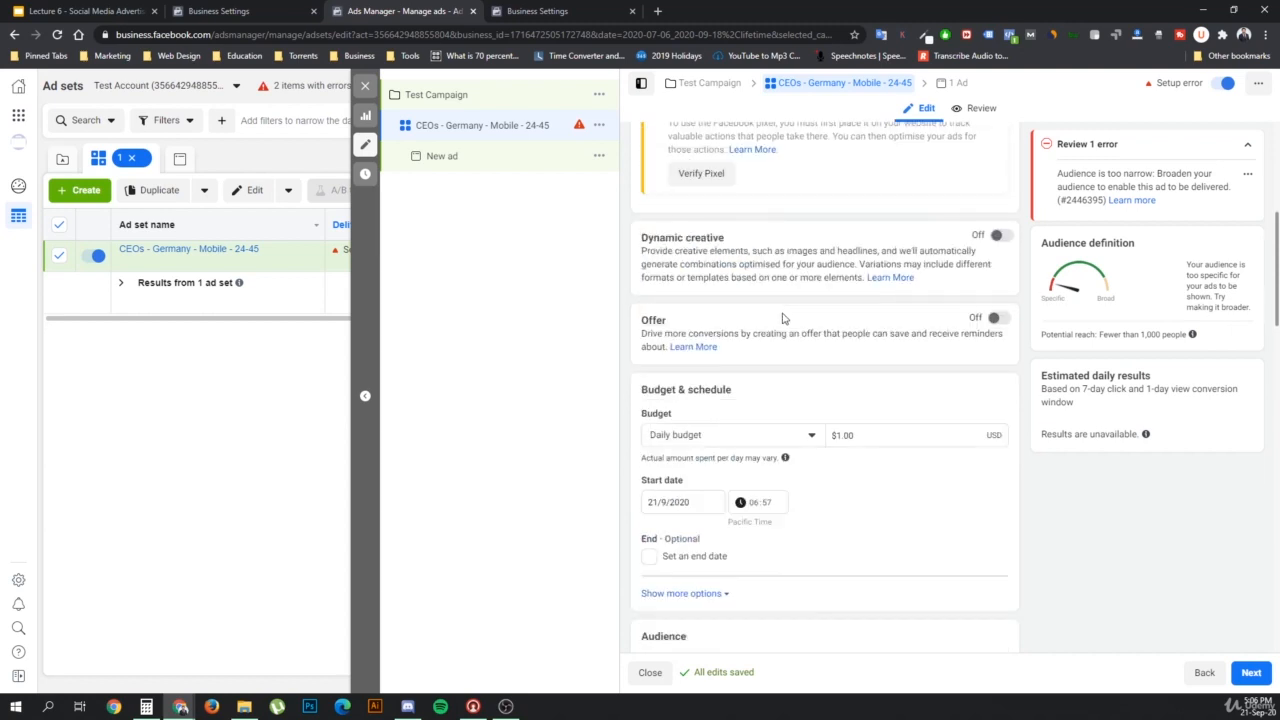
{"action": "scroll", "coordinate": [817, 372], "scroll_direction": "down", "scroll_amount": 1}
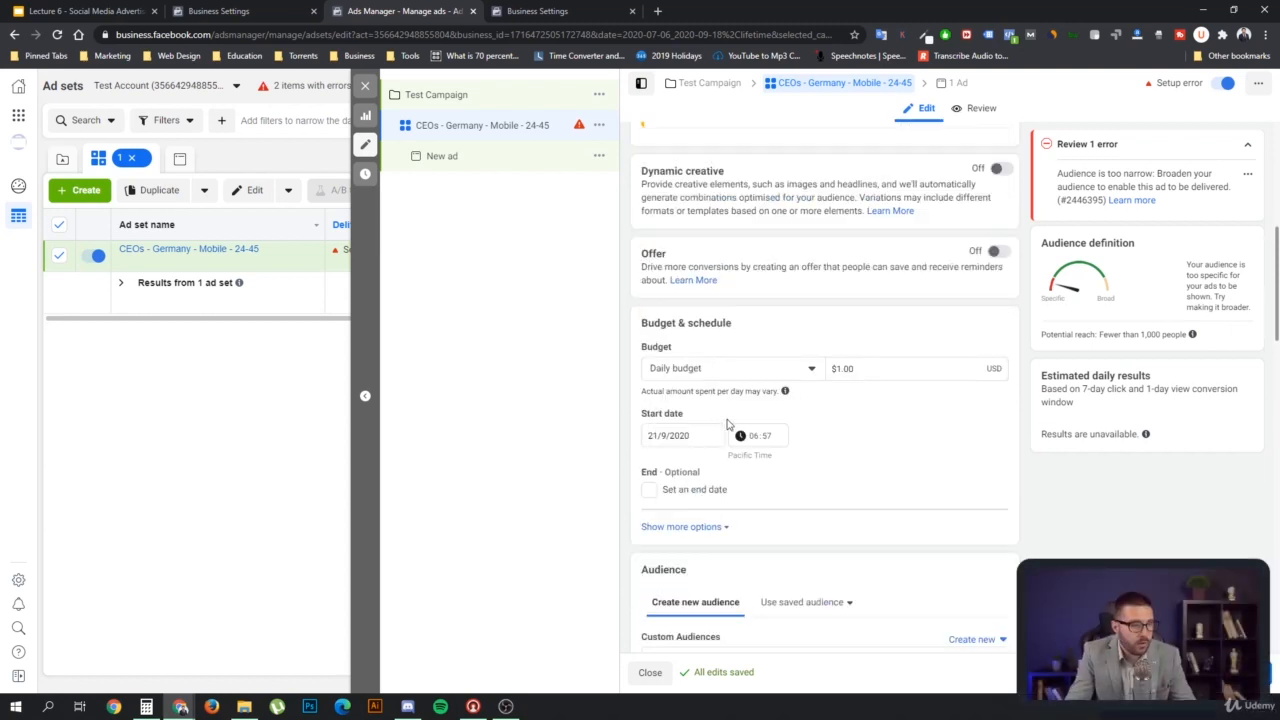
{"action": "scroll", "coordinate": [754, 410], "scroll_direction": "down", "scroll_amount": 1}
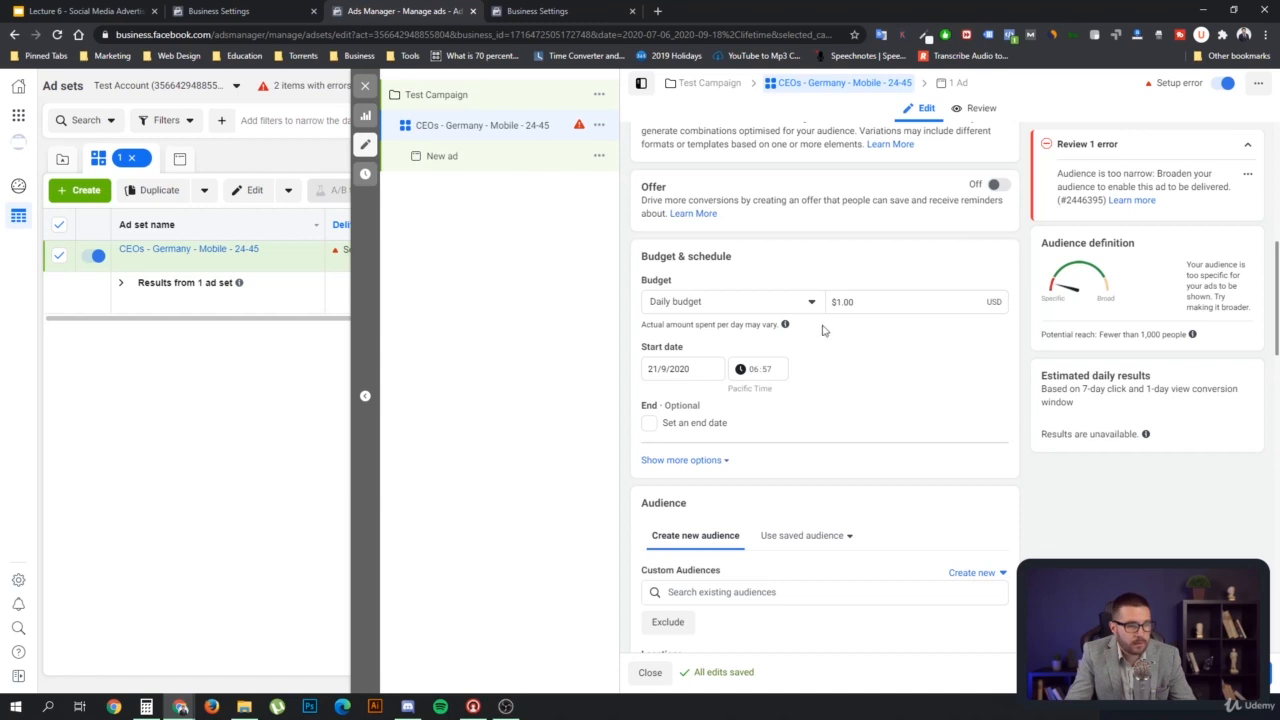
{"action": "scroll", "coordinate": [857, 350], "scroll_direction": "down", "scroll_amount": 1}
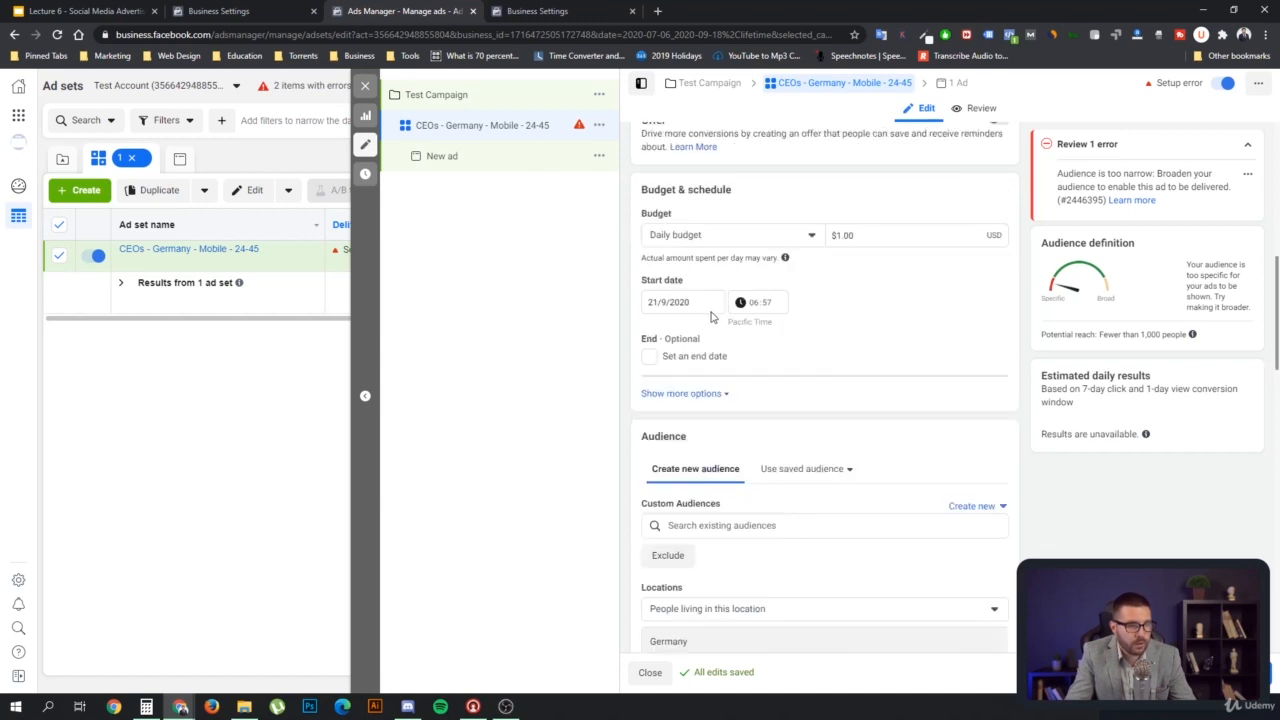
{"action": "scroll", "coordinate": [818, 367], "scroll_direction": "down", "scroll_amount": 2}
{"action": "scroll", "coordinate": [794, 429], "scroll_direction": "down", "scroll_amount": 3}
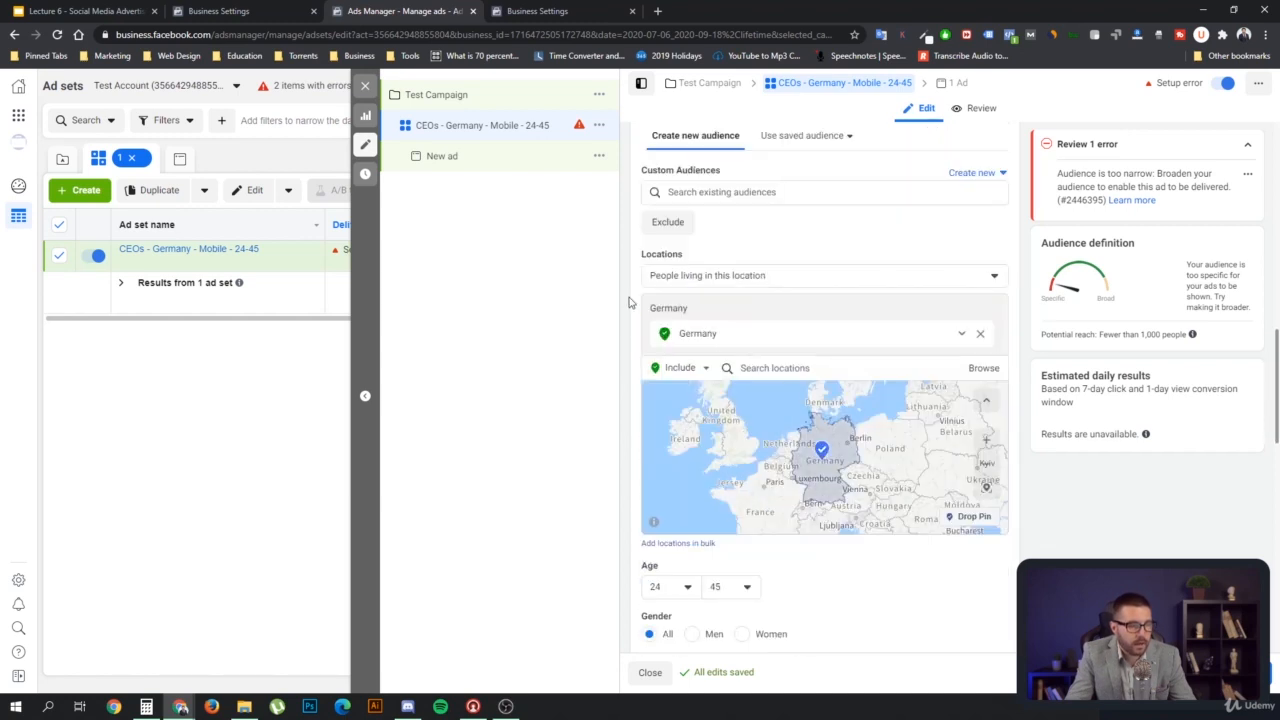
- Review the ad set's location, age, gender, detailed targeting, languages, placements, and optimisation and delivery settings
{"action": "scroll", "coordinate": [728, 332], "scroll_direction": "down", "scroll_amount": 2}
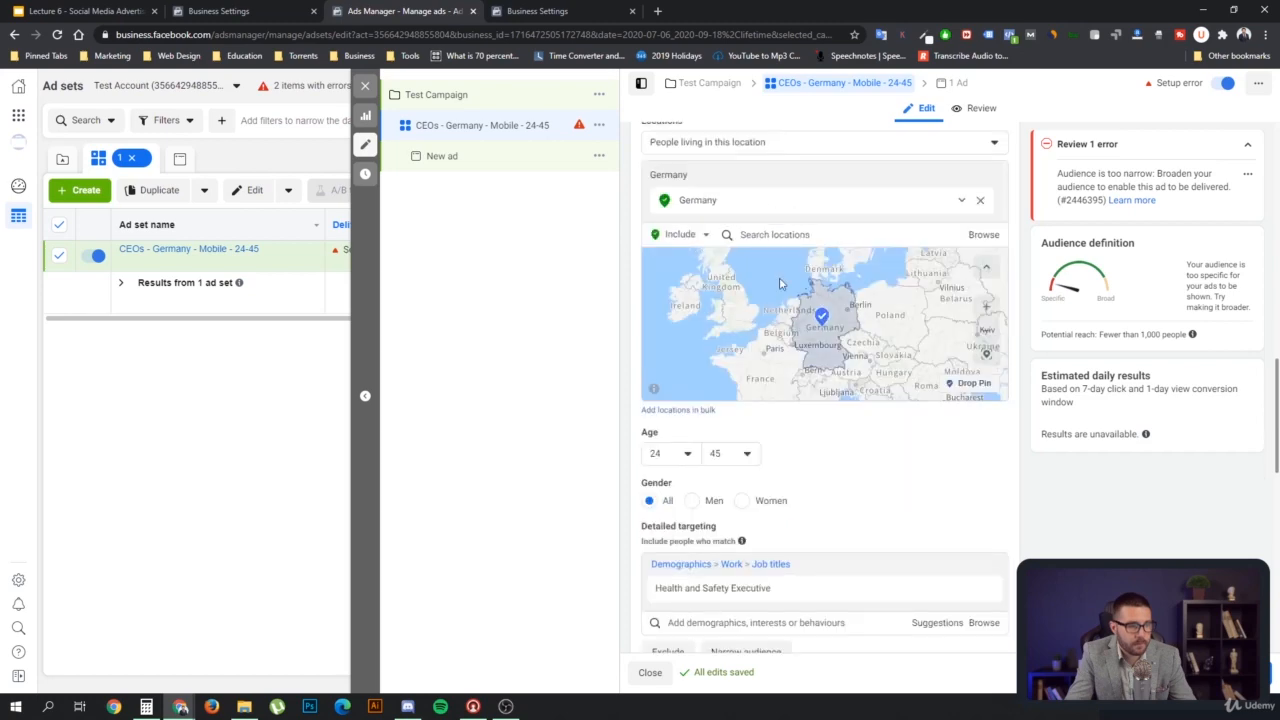
{"action": "scroll", "coordinate": [754, 275], "scroll_direction": "down", "scroll_amount": 2}
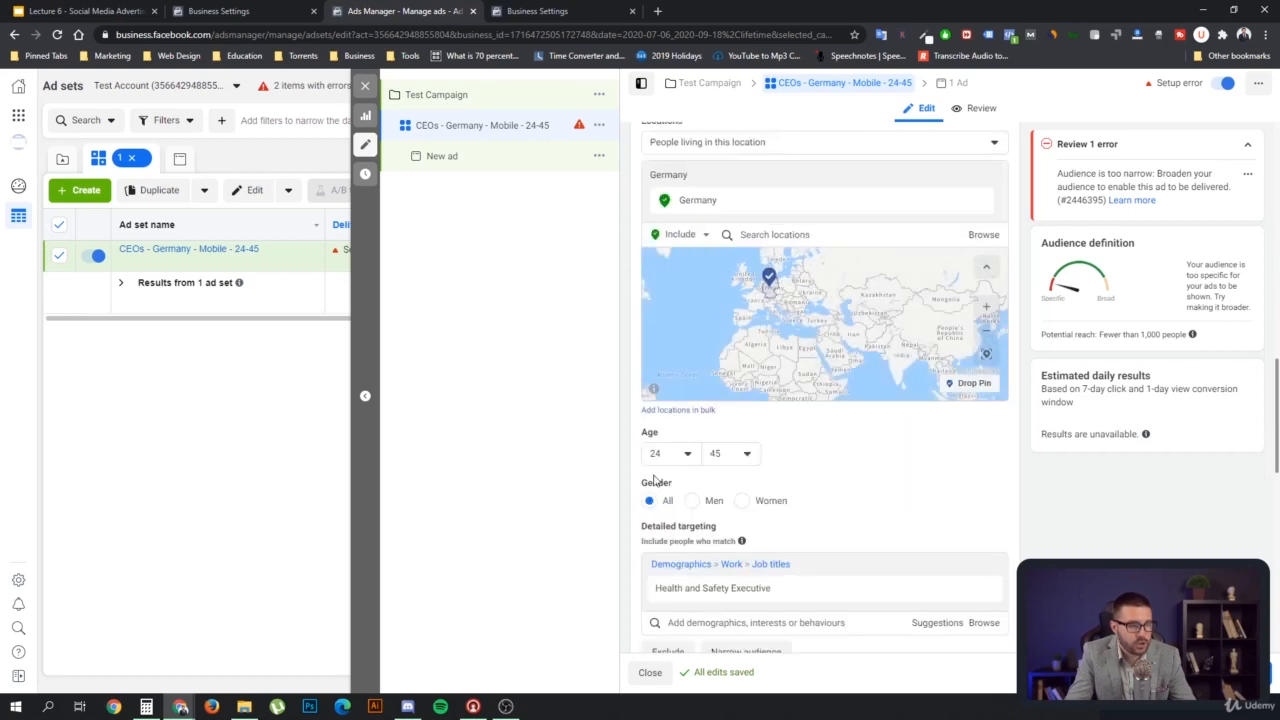
{"action": "scroll", "coordinate": [752, 478], "scroll_direction": "down", "scroll_amount": 1}
{"action": "mouse_move", "coordinate": [722, 527]}
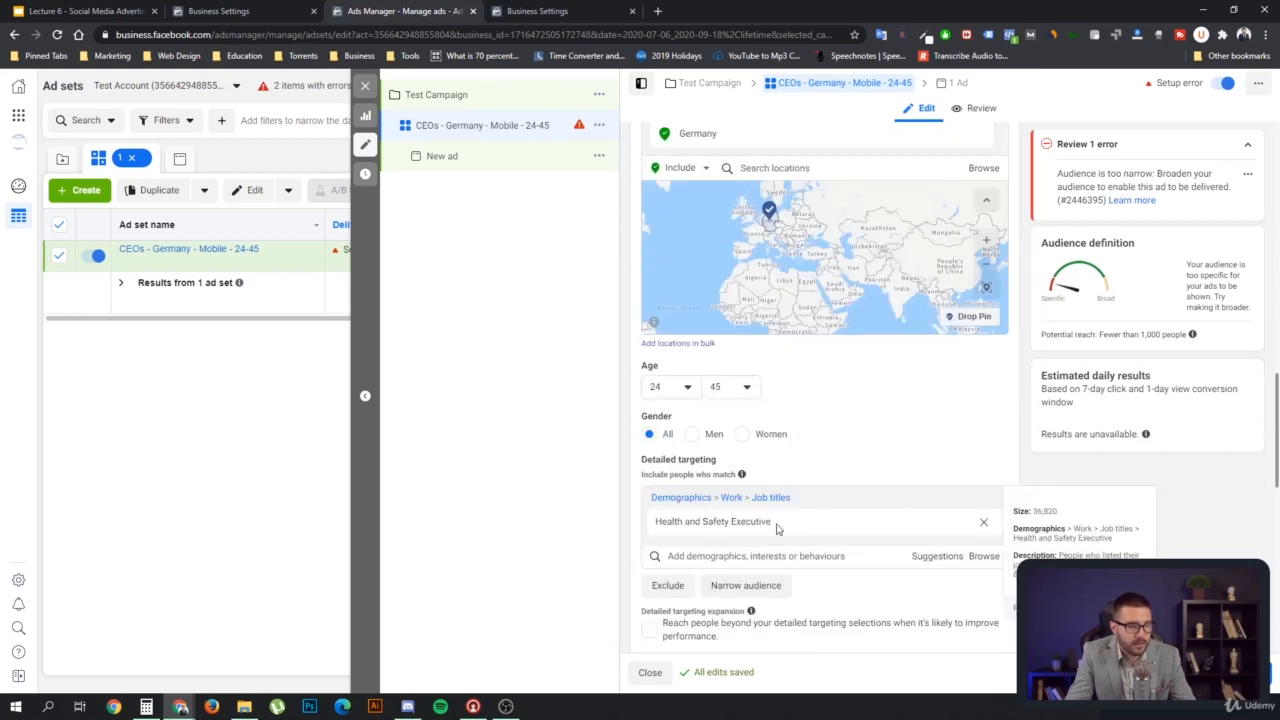
{"action": "scroll", "coordinate": [820, 527], "scroll_direction": "down", "scroll_amount": 2}
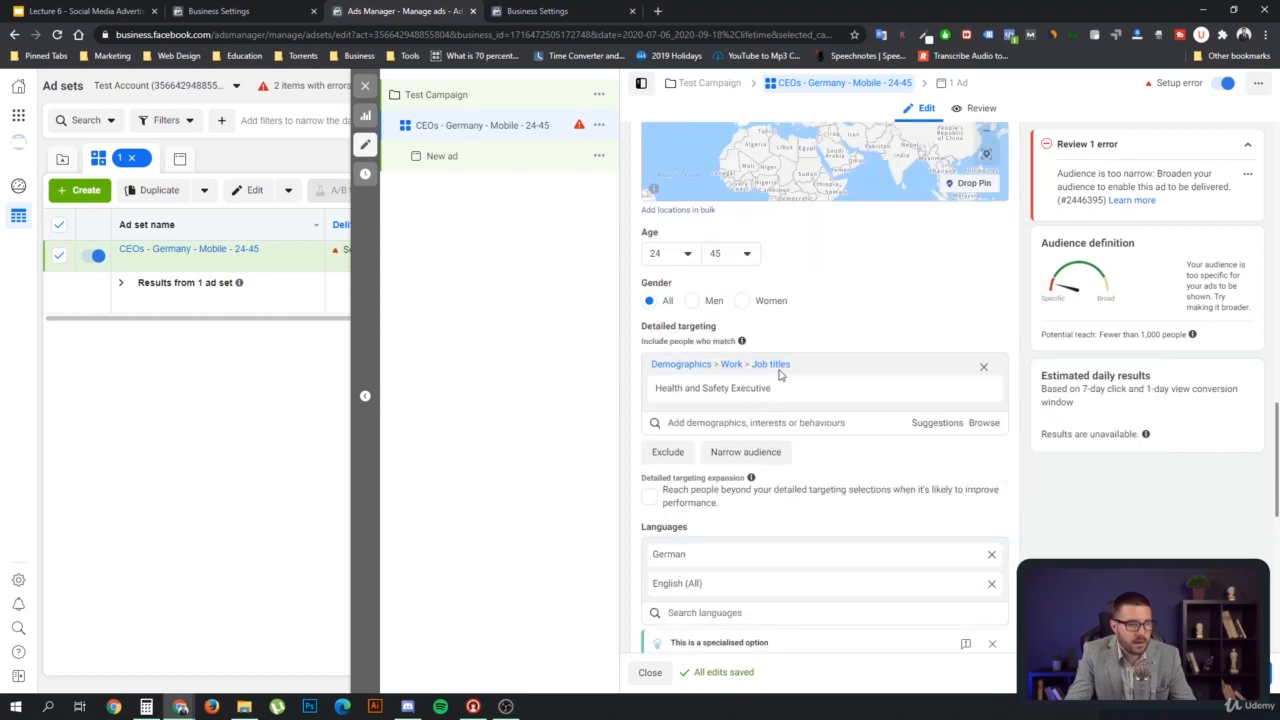
{"action": "scroll", "coordinate": [800, 400], "scroll_direction": "down", "scroll_amount": 2}
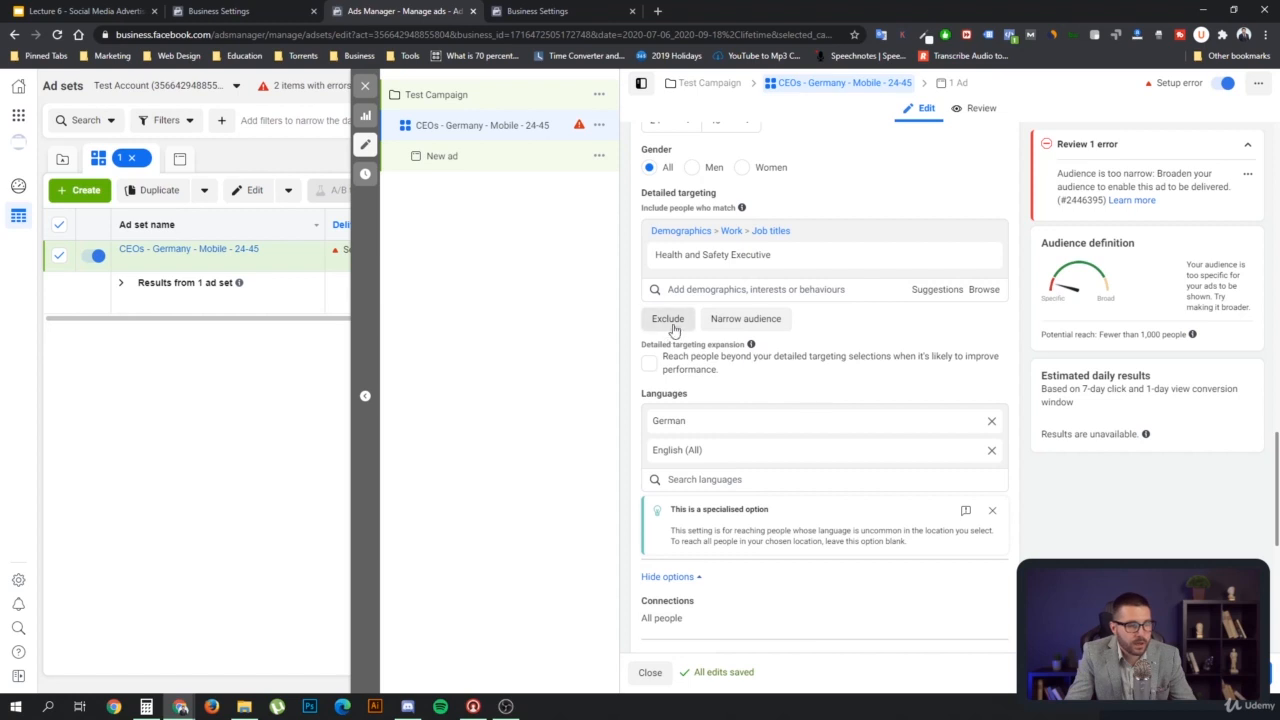
{"action": "scroll", "coordinate": [791, 418], "scroll_direction": "down", "scroll_amount": 1}
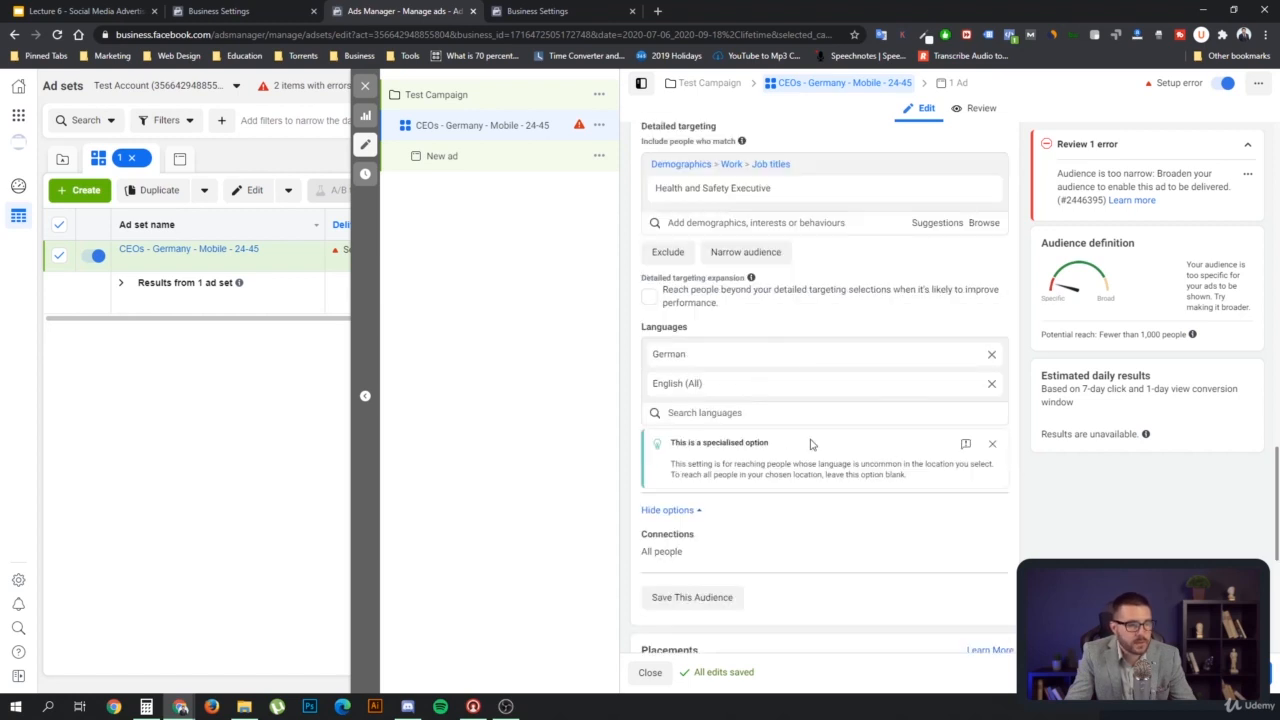
{"action": "scroll", "coordinate": [811, 443], "scroll_direction": "down", "scroll_amount": 2}
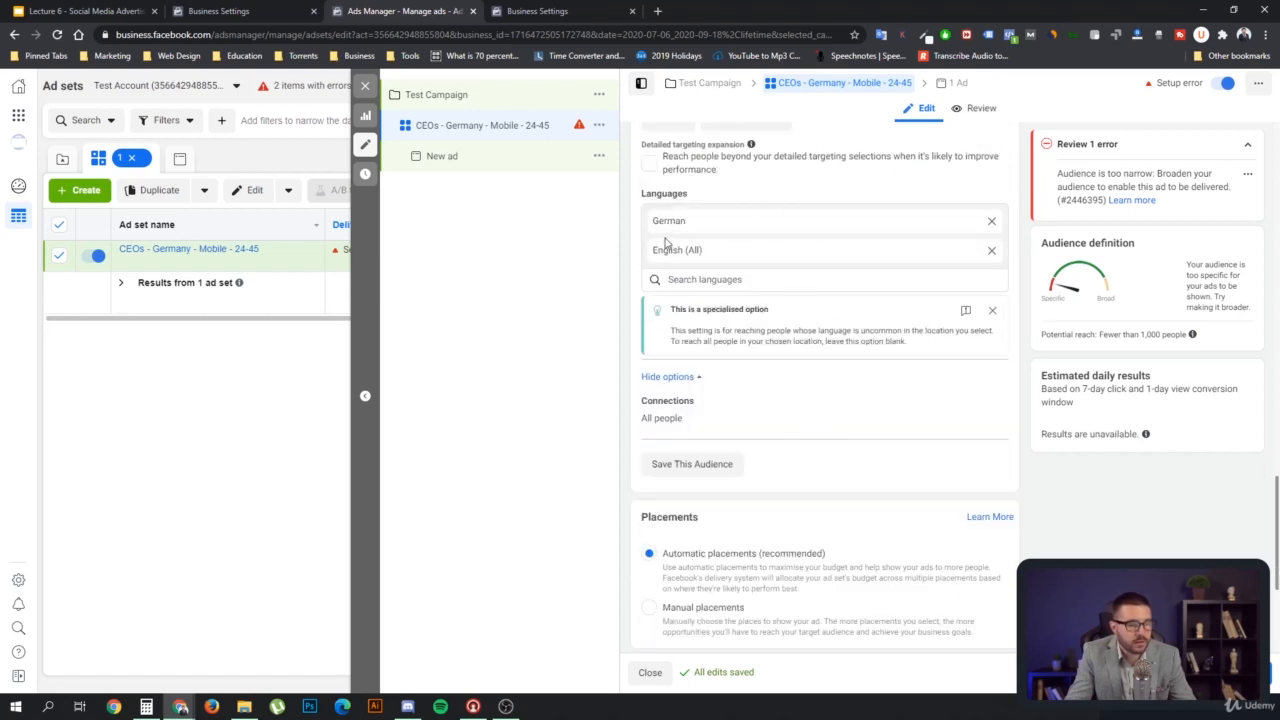
{"action": "scroll", "coordinate": [795, 380], "scroll_direction": "down", "scroll_amount": 4}
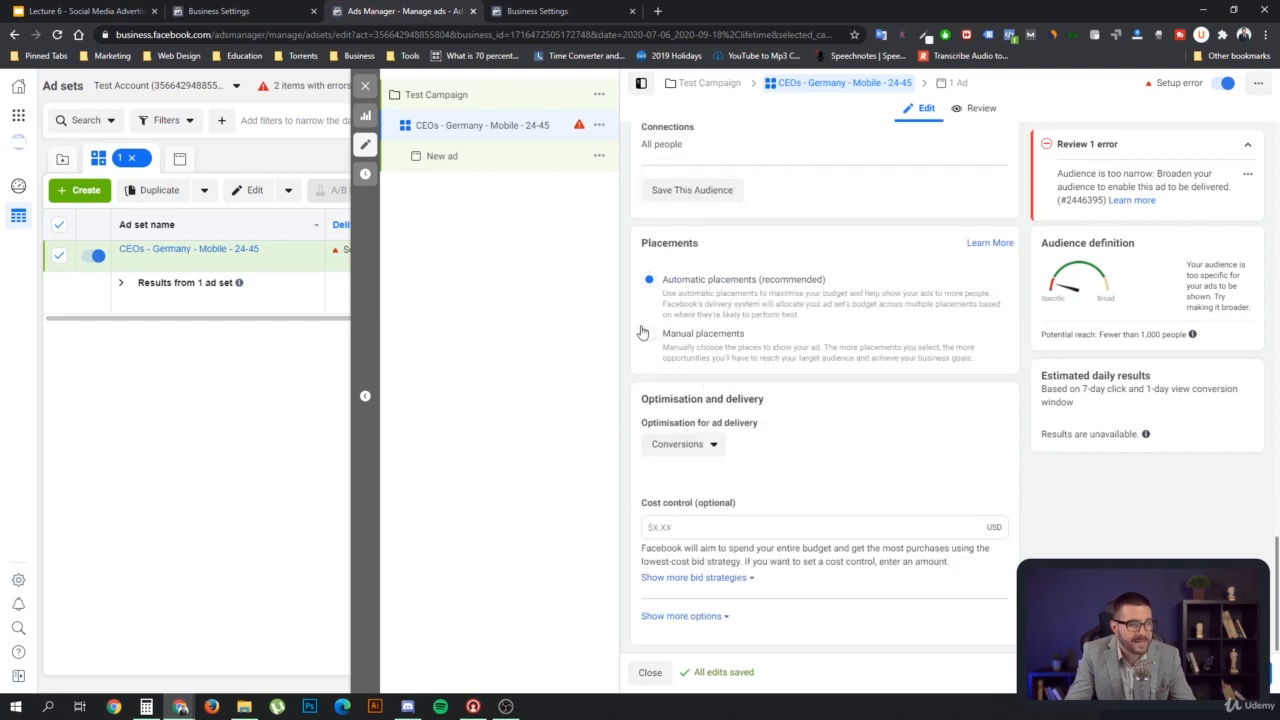
- Open the new ad under the ad set, check the Facebook Page choices, and set its Instagram account to Use selected Page
{"action": "left_click", "coordinate": [441, 168]}
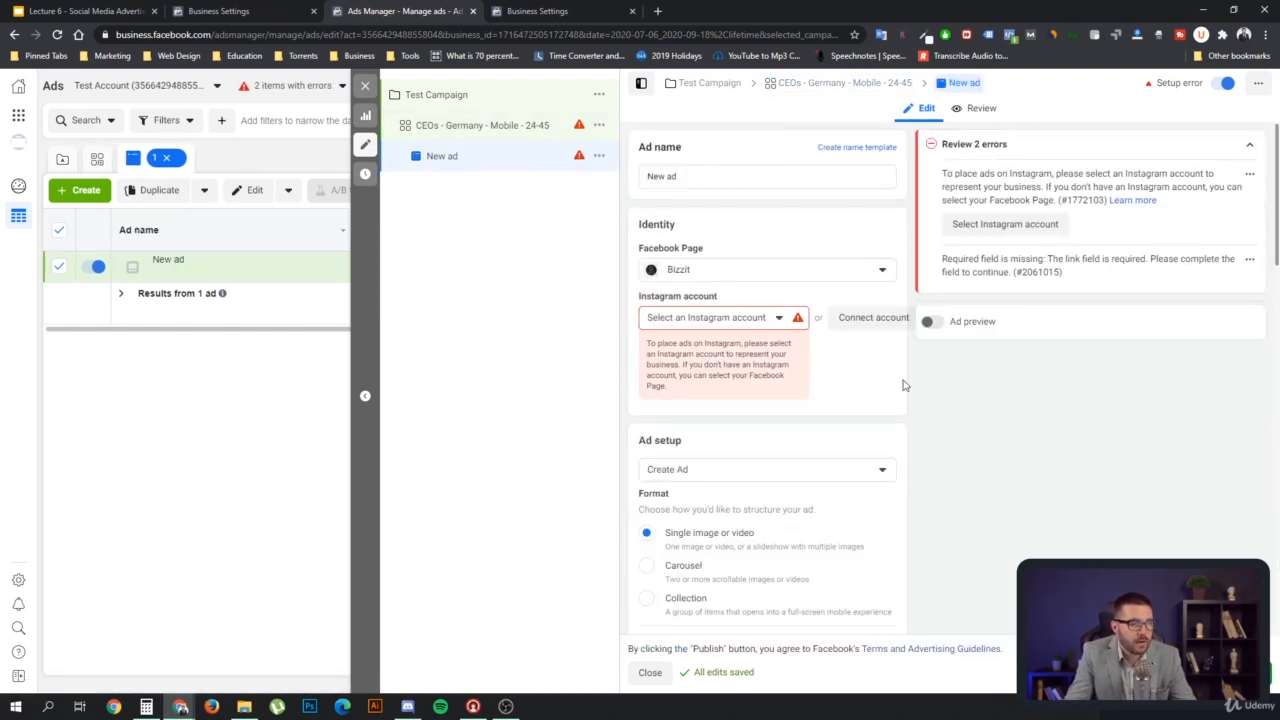
{"action": "left_click", "coordinate": [729, 272]}
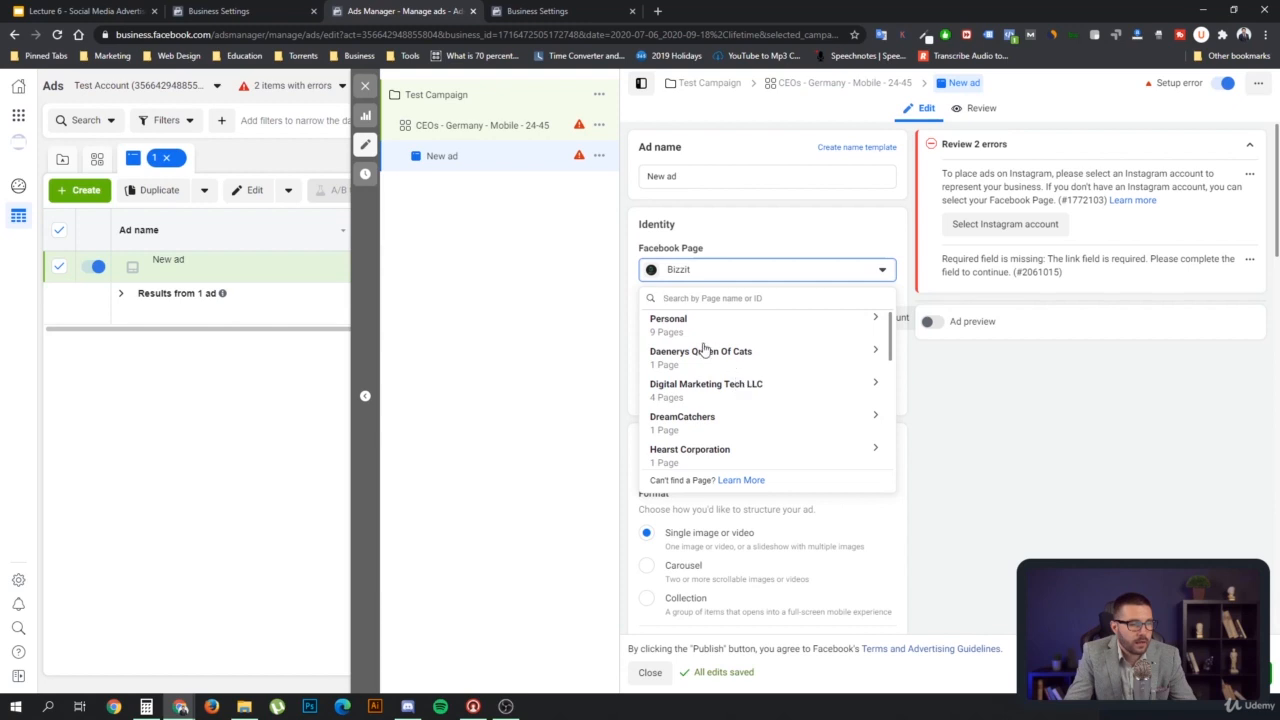
{"action": "left_click", "coordinate": [579, 289]}
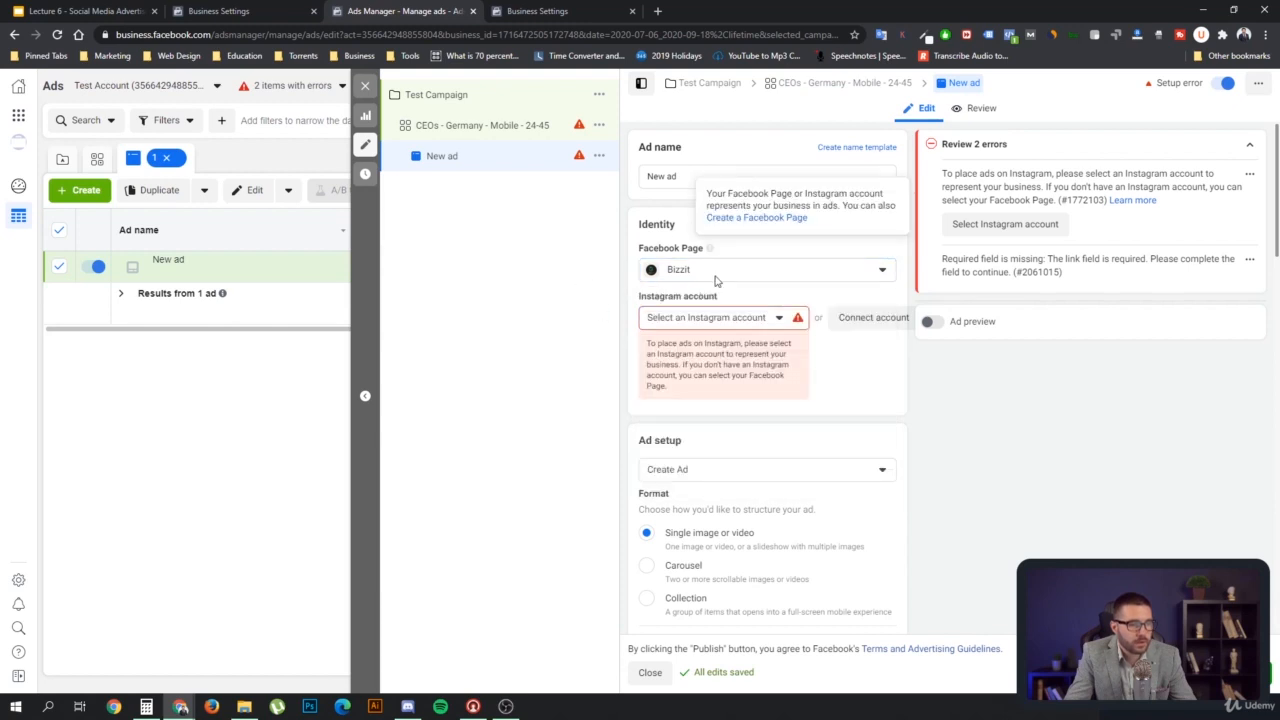
{"action": "left_click", "coordinate": [712, 318]}
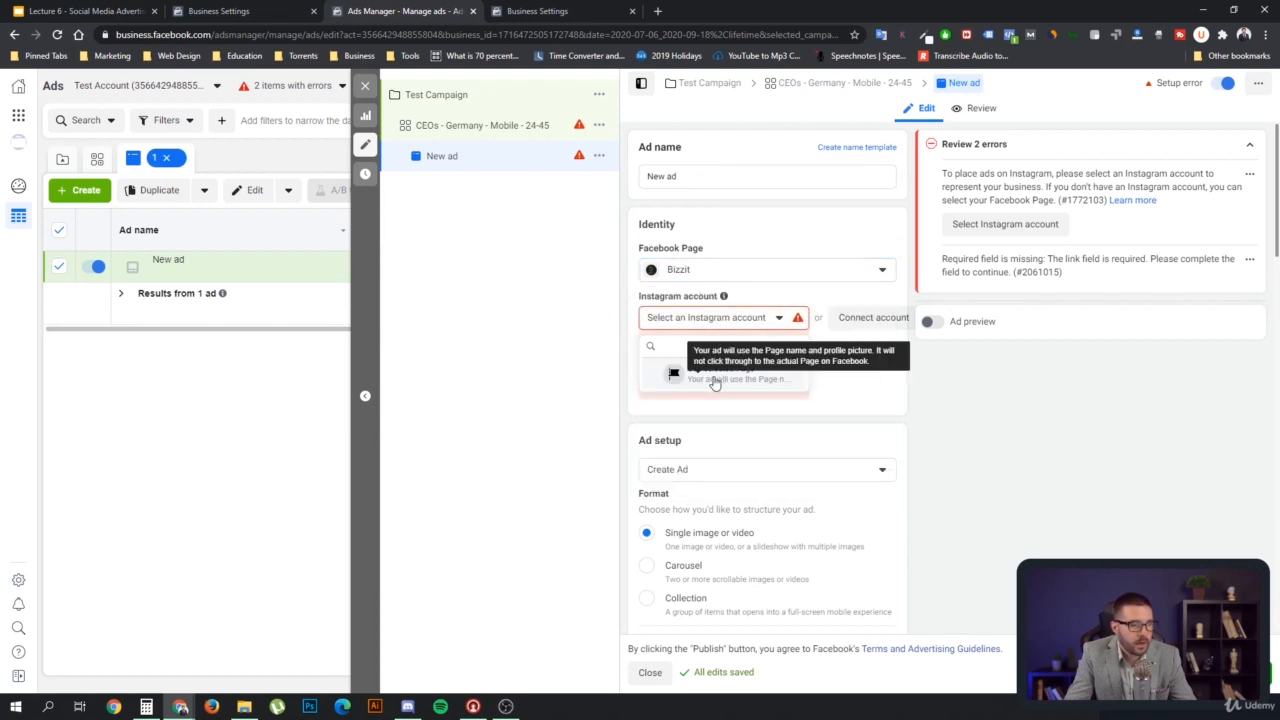
{"action": "left_click", "coordinate": [716, 378]}
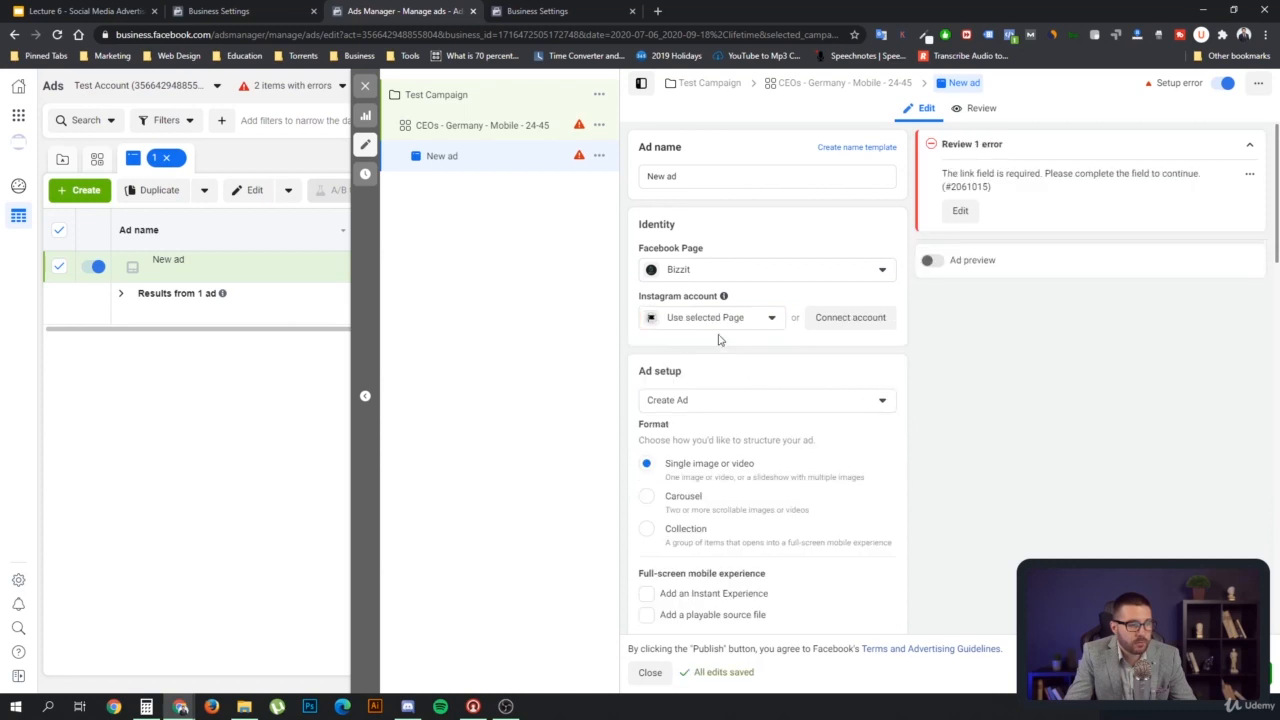
{"action": "left_click", "coordinate": [741, 320]}
{"action": "left_click", "coordinate": [579, 340]}
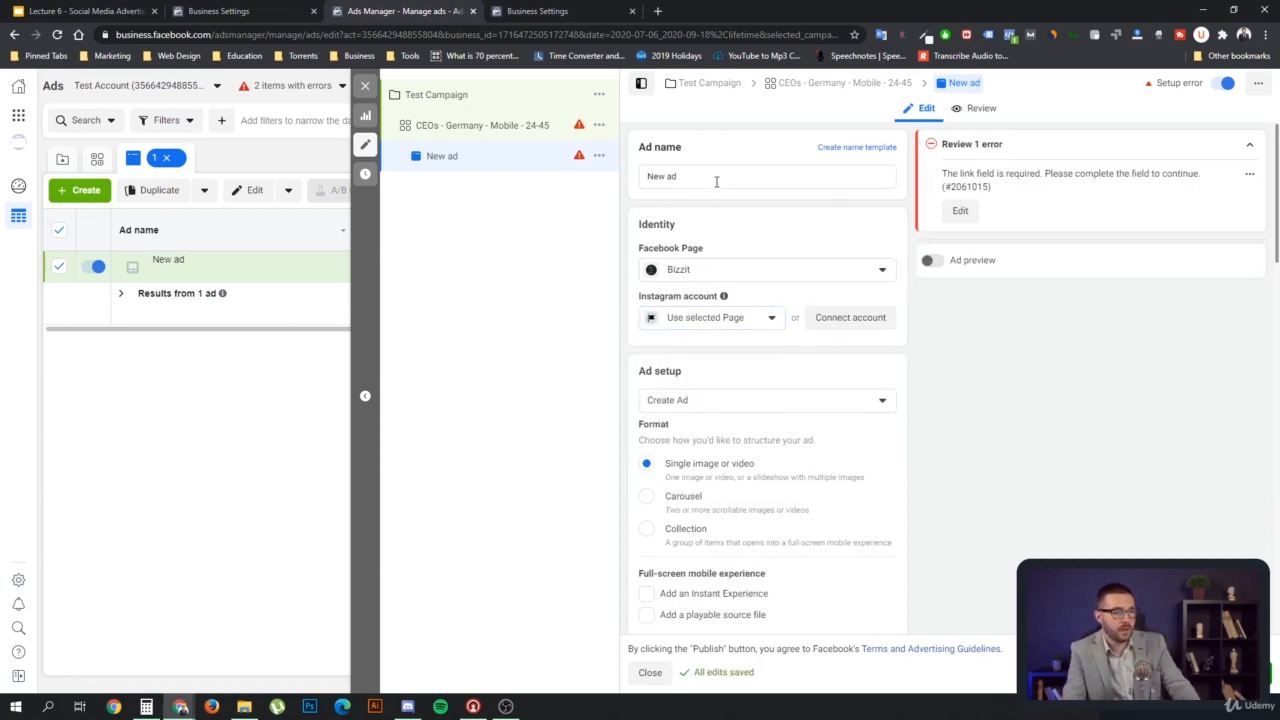
- Rename the ad as Start Free Now
{"action": "left_click_drag", "start_coordinate": [713, 177], "coordinate": [535, 173]}
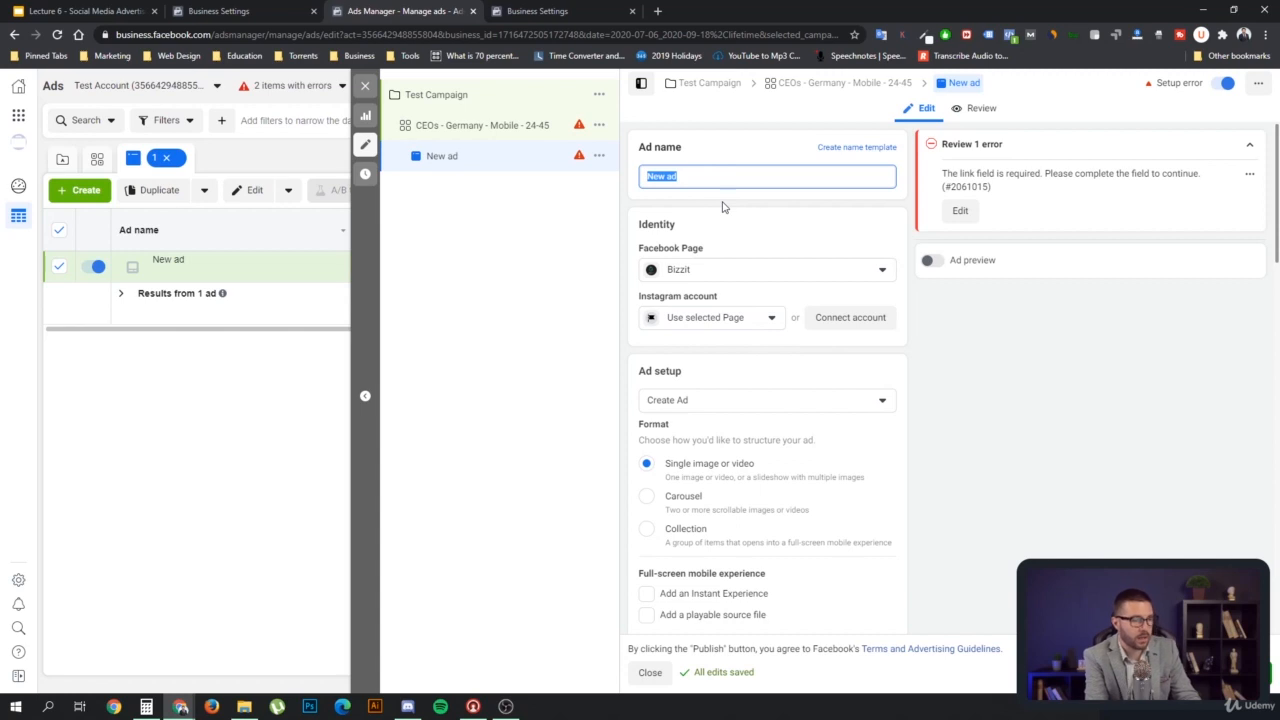
{"action": "type", "text": "N"}
{"action": "key", "text": "BackSpace"}
{"action": "type", "text": "Start"}
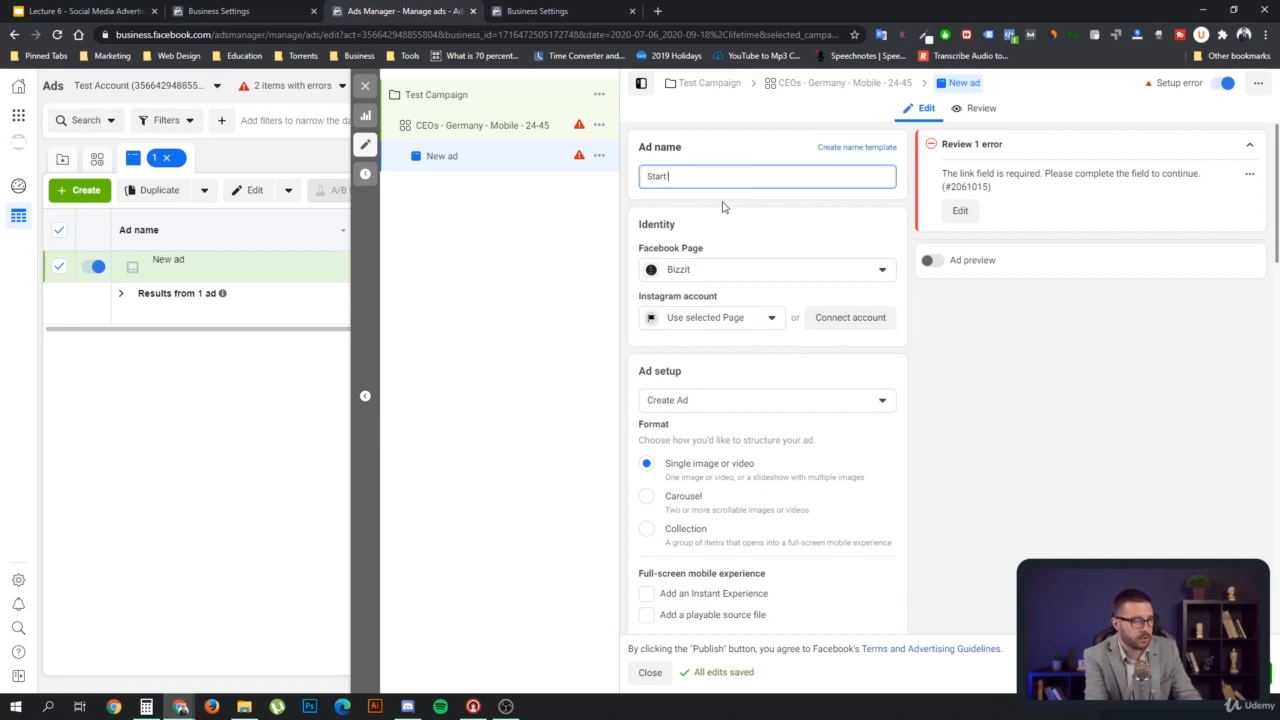
{"action": "type", "text": " Free Now"}
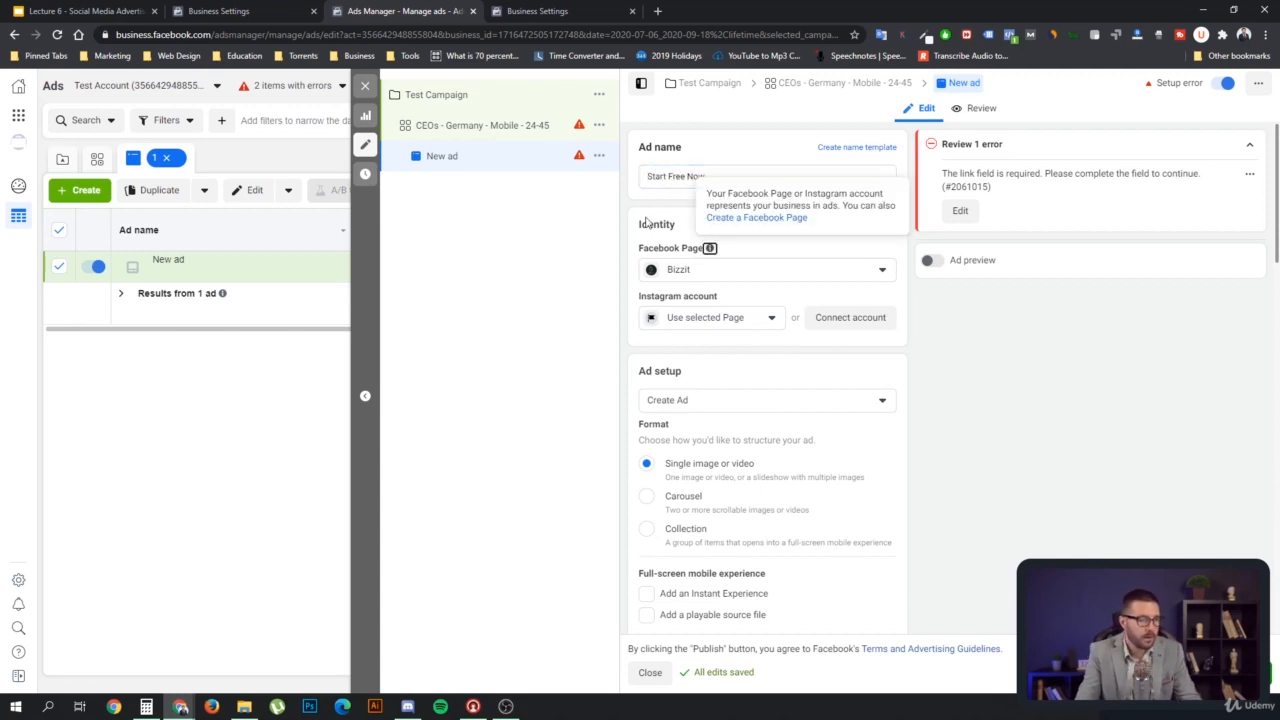
- Review the ad setup with the Single image or video format kept, and start adding an image to the ad creative
{"action": "scroll", "coordinate": [740, 385], "scroll_direction": "down", "scroll_amount": 1}
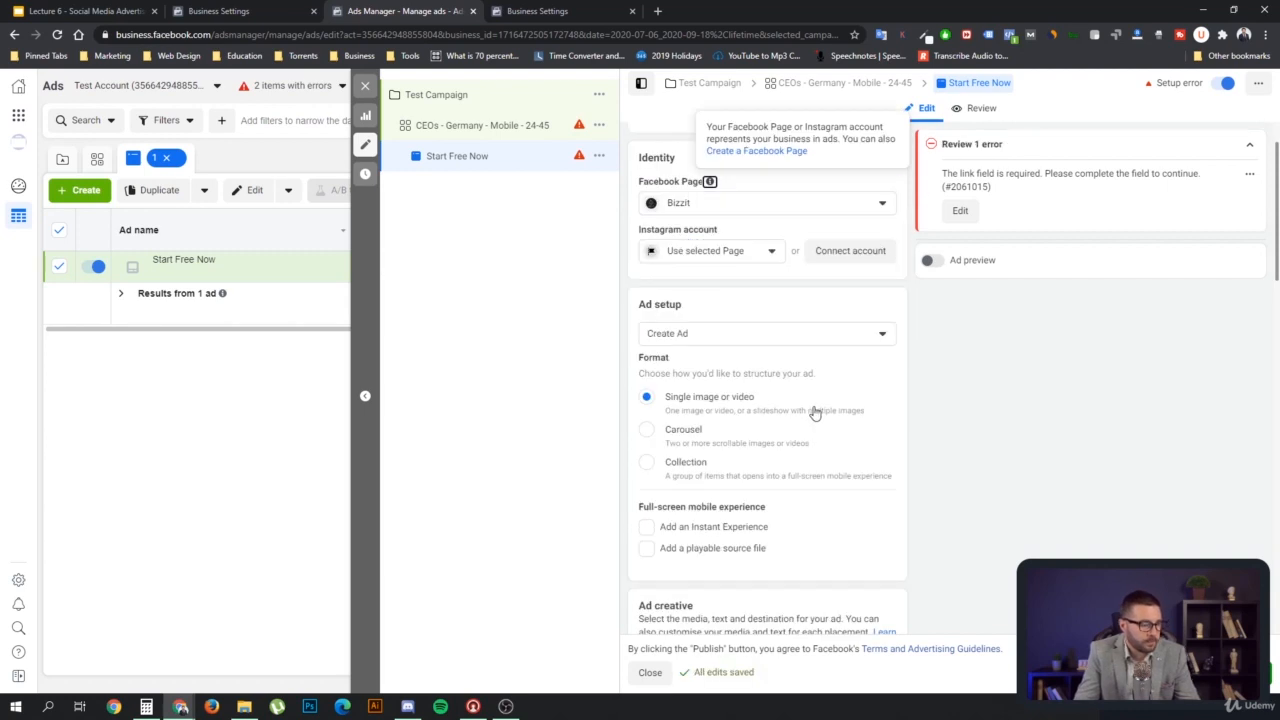
{"action": "scroll", "coordinate": [815, 412], "scroll_direction": "down", "scroll_amount": 1}
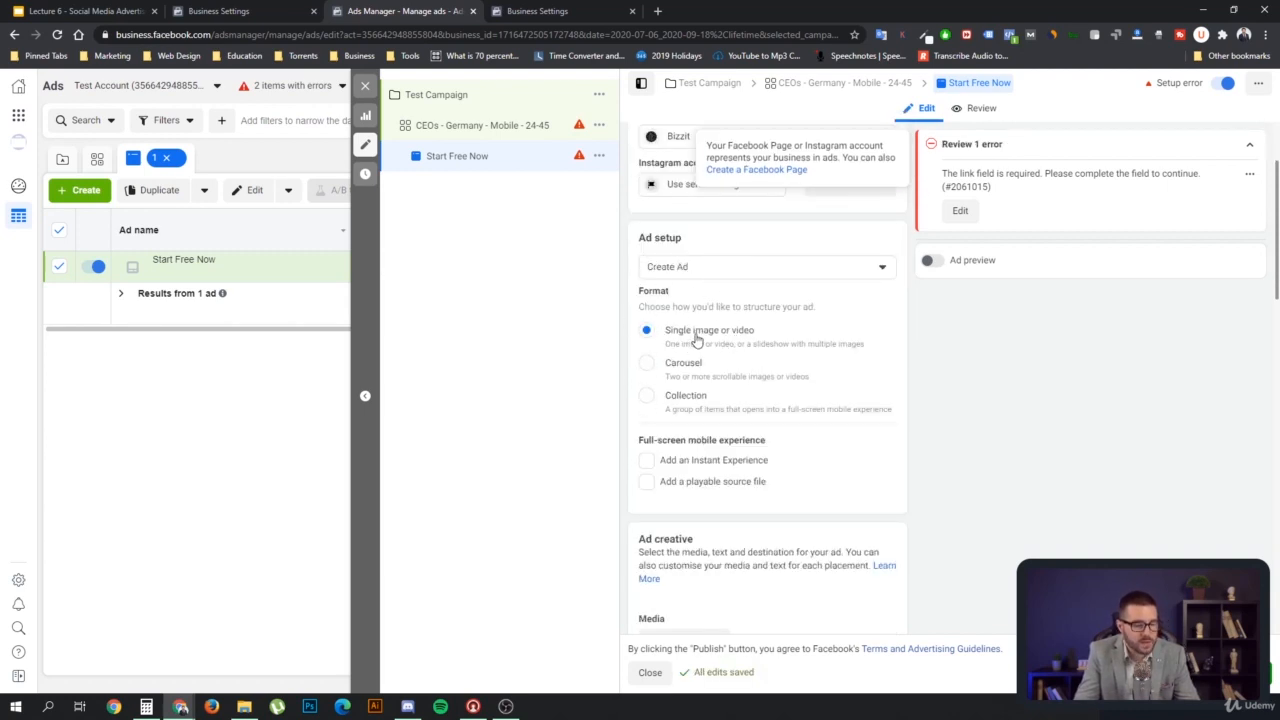
{"action": "scroll", "coordinate": [765, 342], "scroll_direction": "down", "scroll_amount": 2}
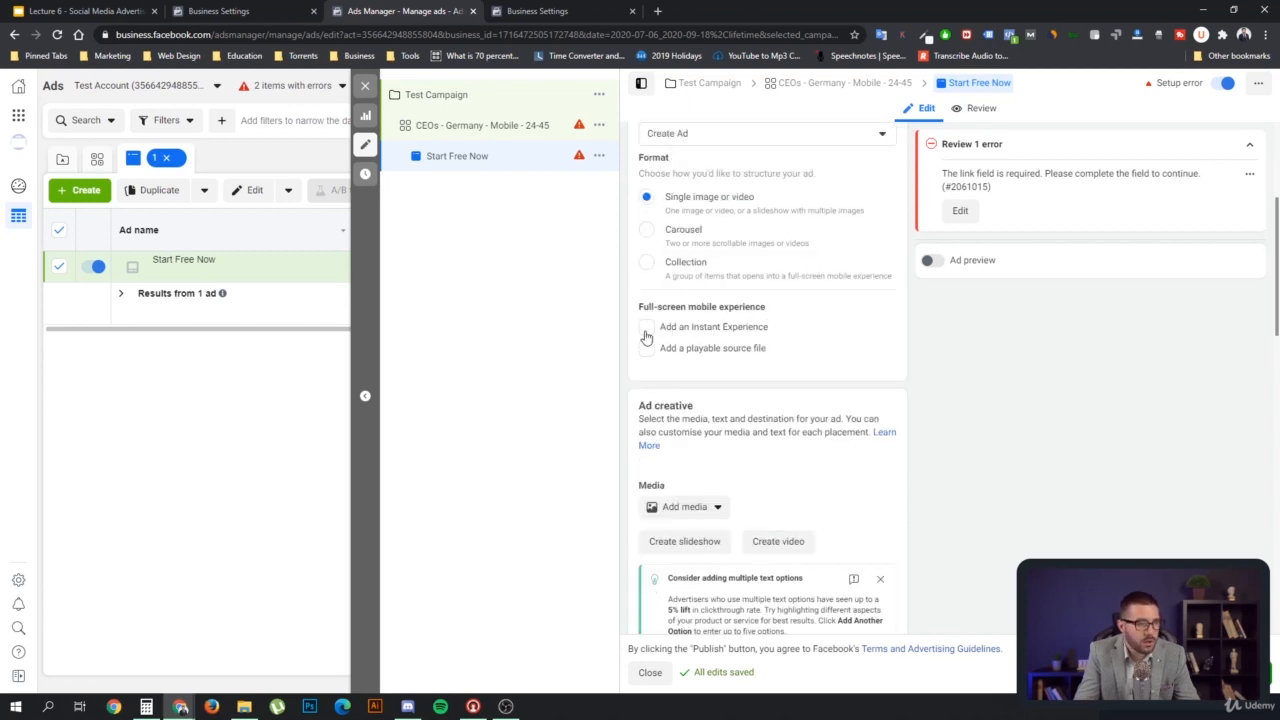
{"action": "scroll", "coordinate": [785, 392], "scroll_direction": "down", "scroll_amount": 3}
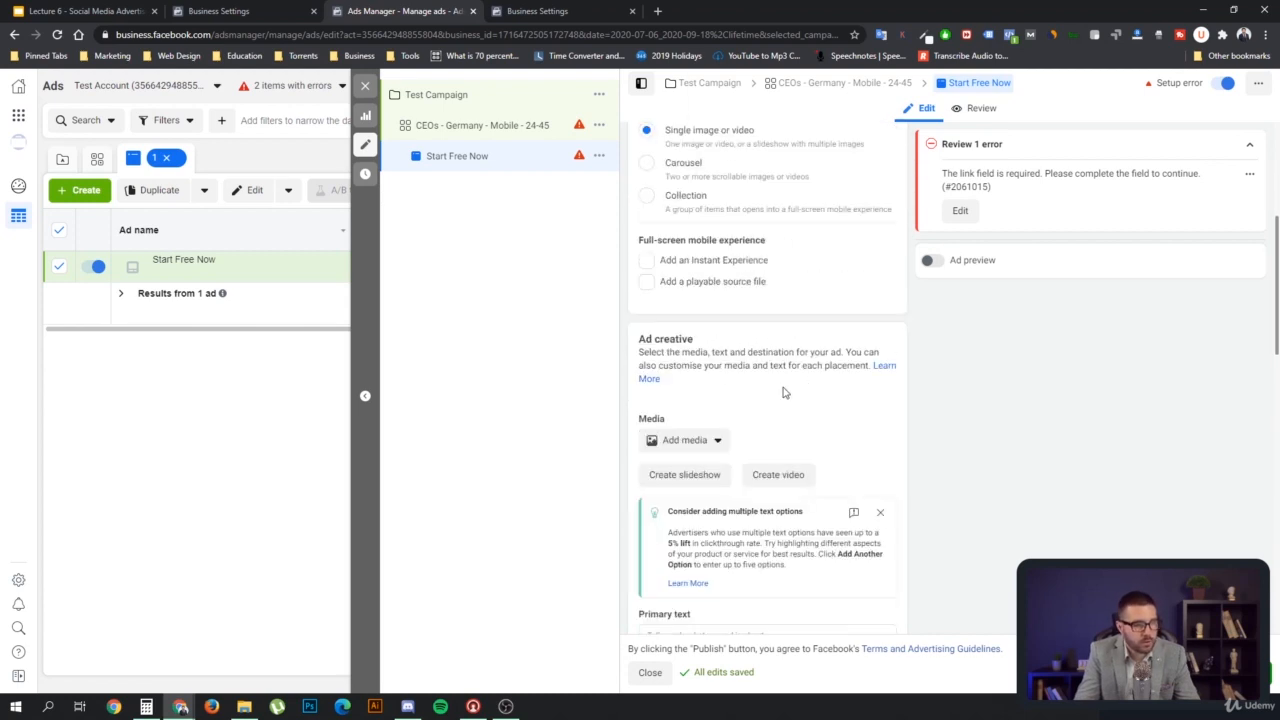
{"action": "left_click", "coordinate": [710, 311]}
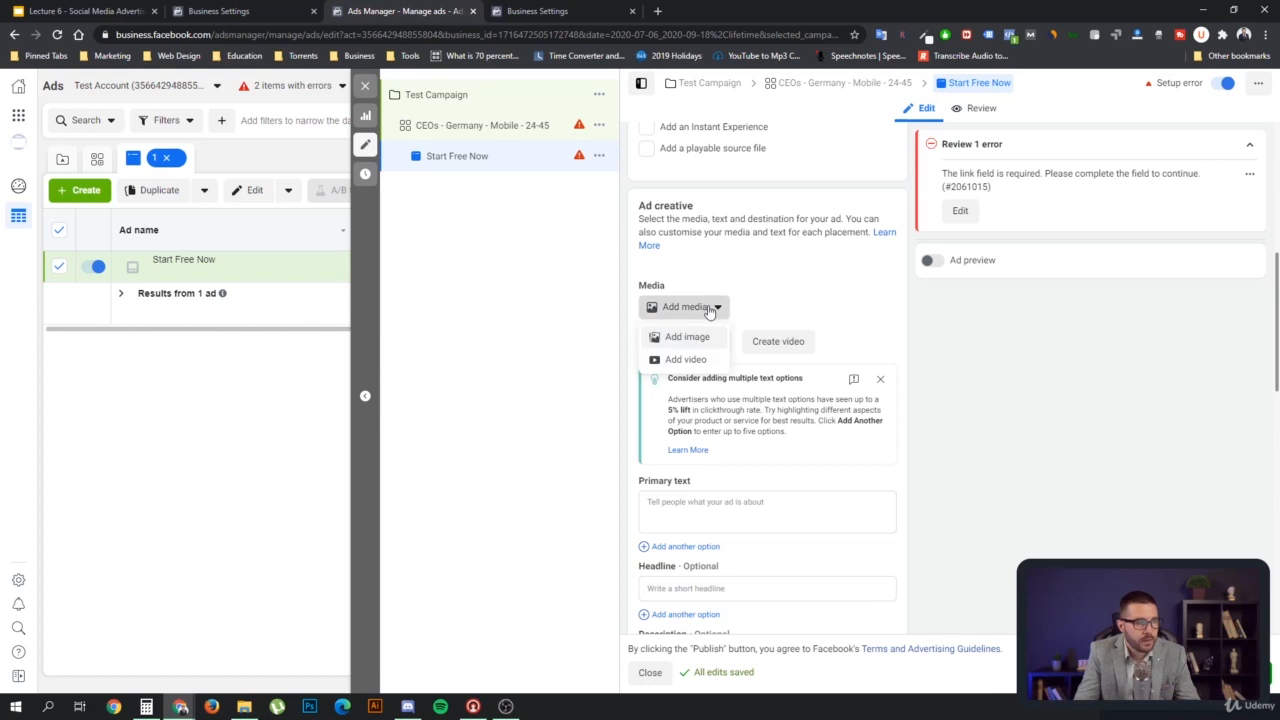
{"action": "left_click", "coordinate": [688, 345]}
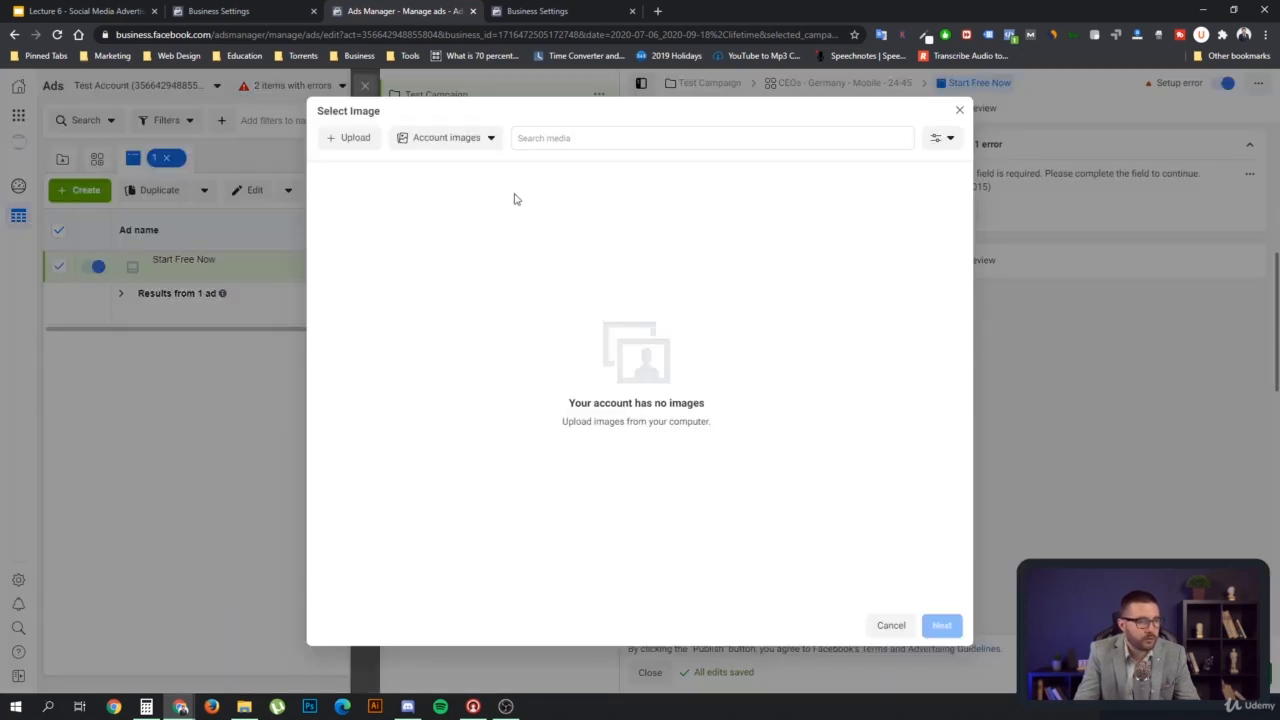
- Upload social-banners-3-7.png from Masters Academy's Design > BANNERS > free course banners folder and use it as the ad image
{"action": "left_click", "coordinate": [352, 138]}
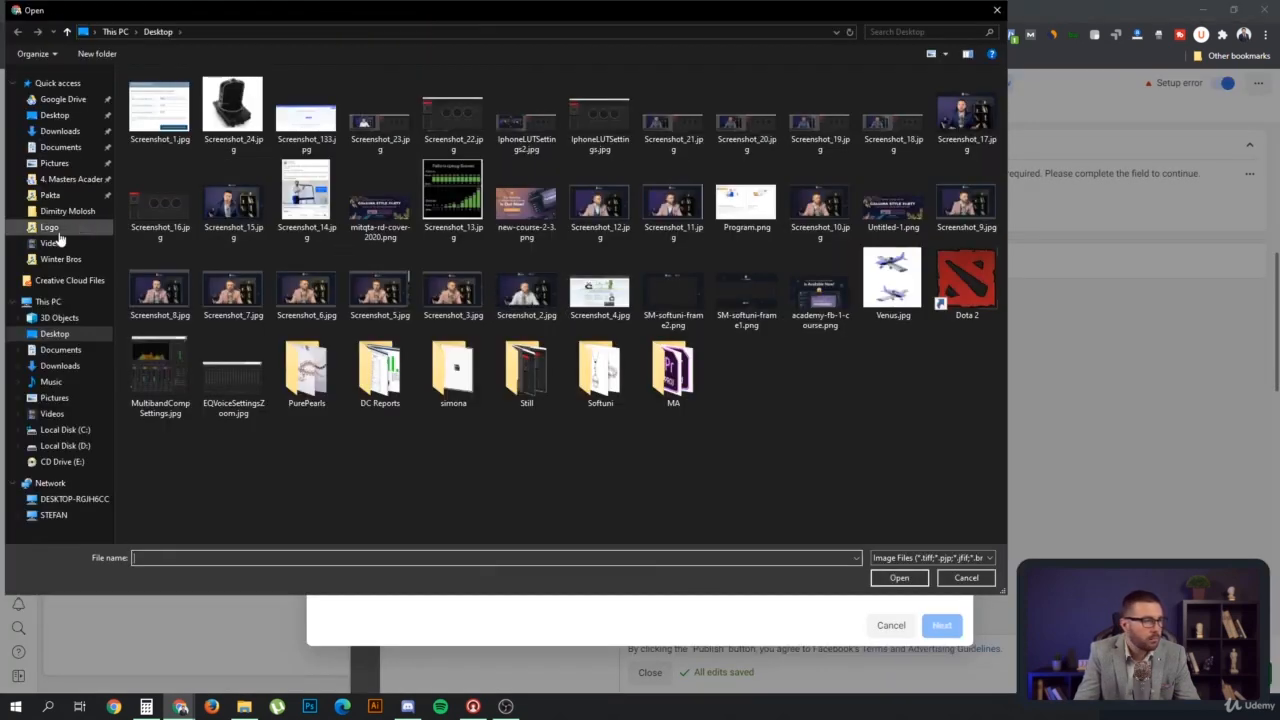
{"action": "left_click", "coordinate": [76, 179]}
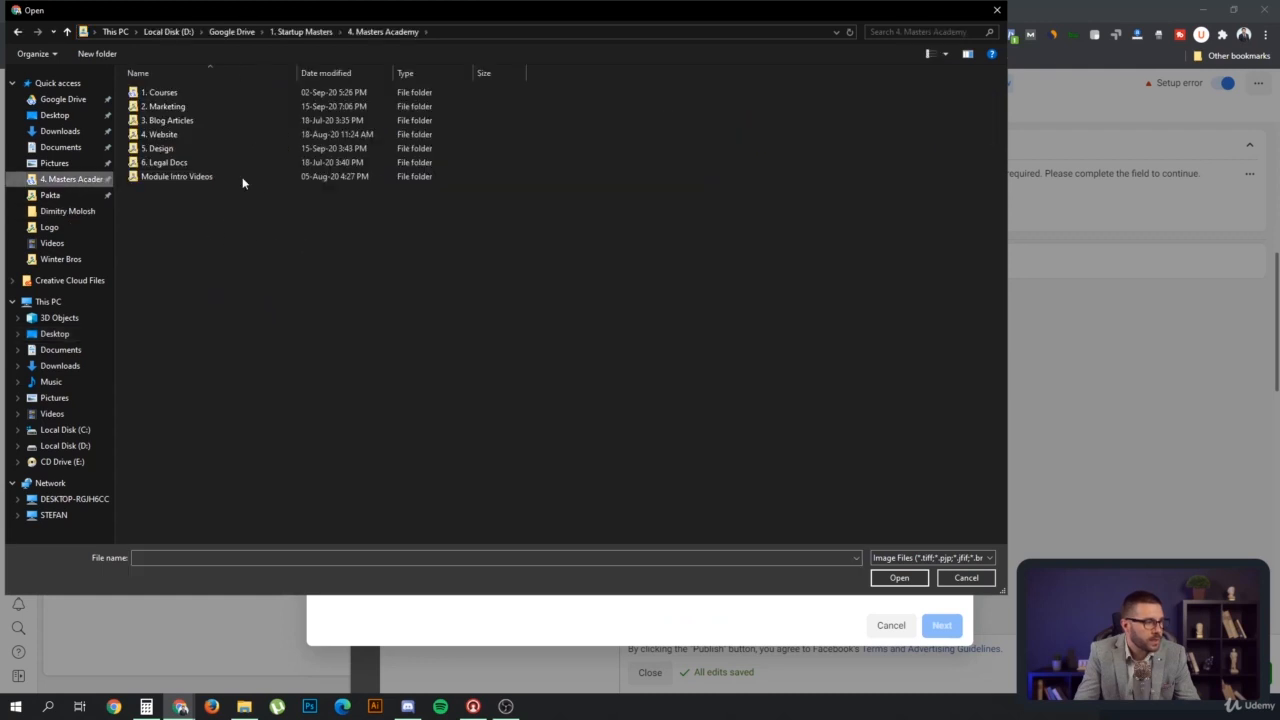
{"action": "double_click", "coordinate": [185, 147]}
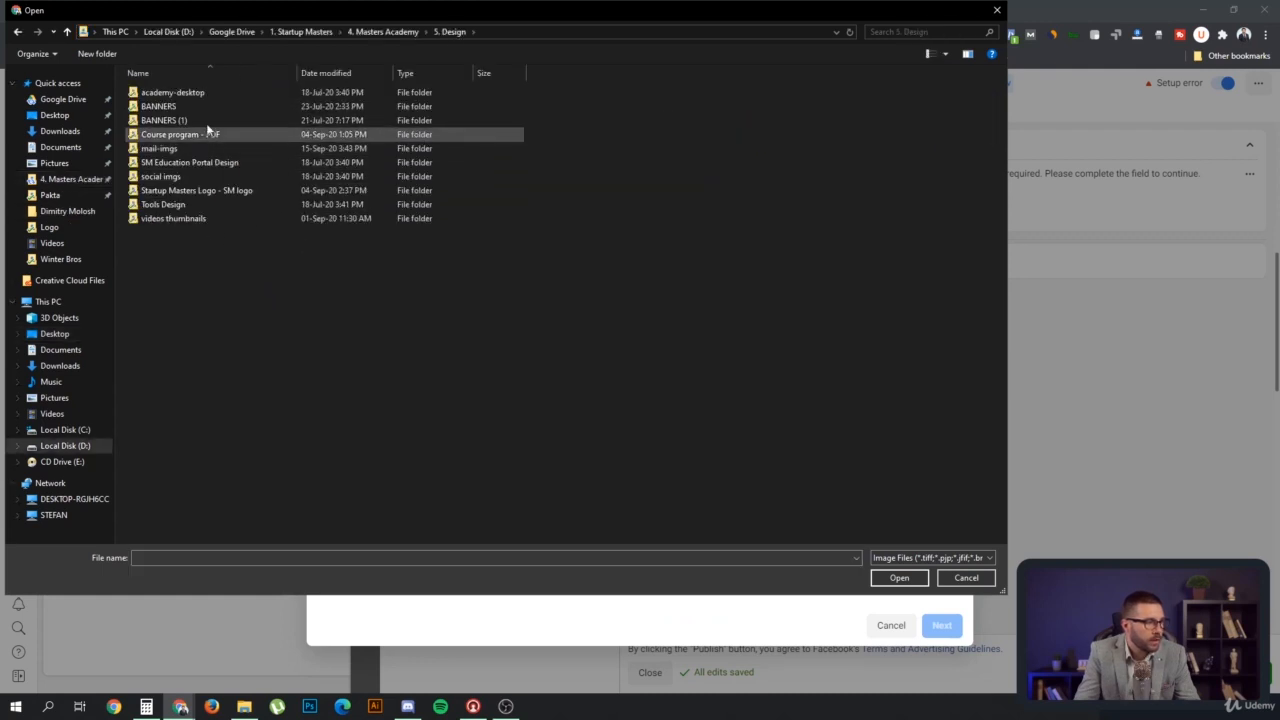
{"action": "double_click", "coordinate": [175, 107]}
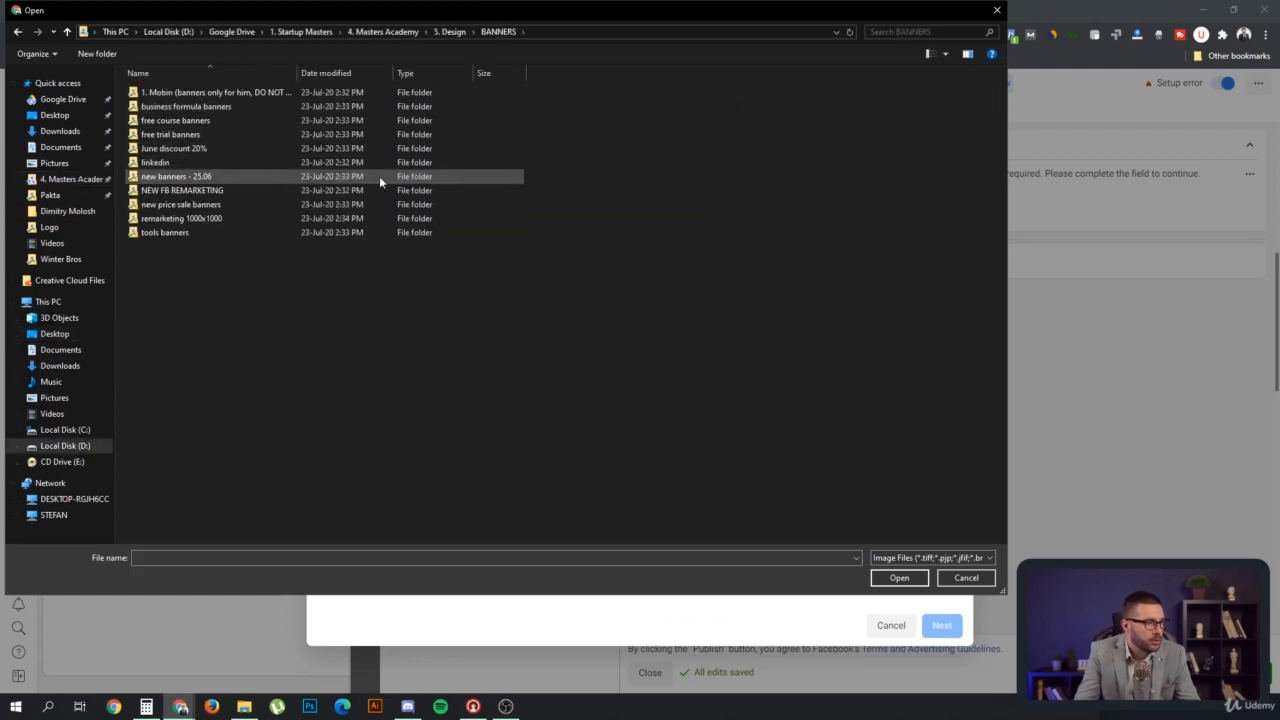
{"action": "left_click", "coordinate": [216, 121]}
{"action": "double_click", "coordinate": [219, 120]}
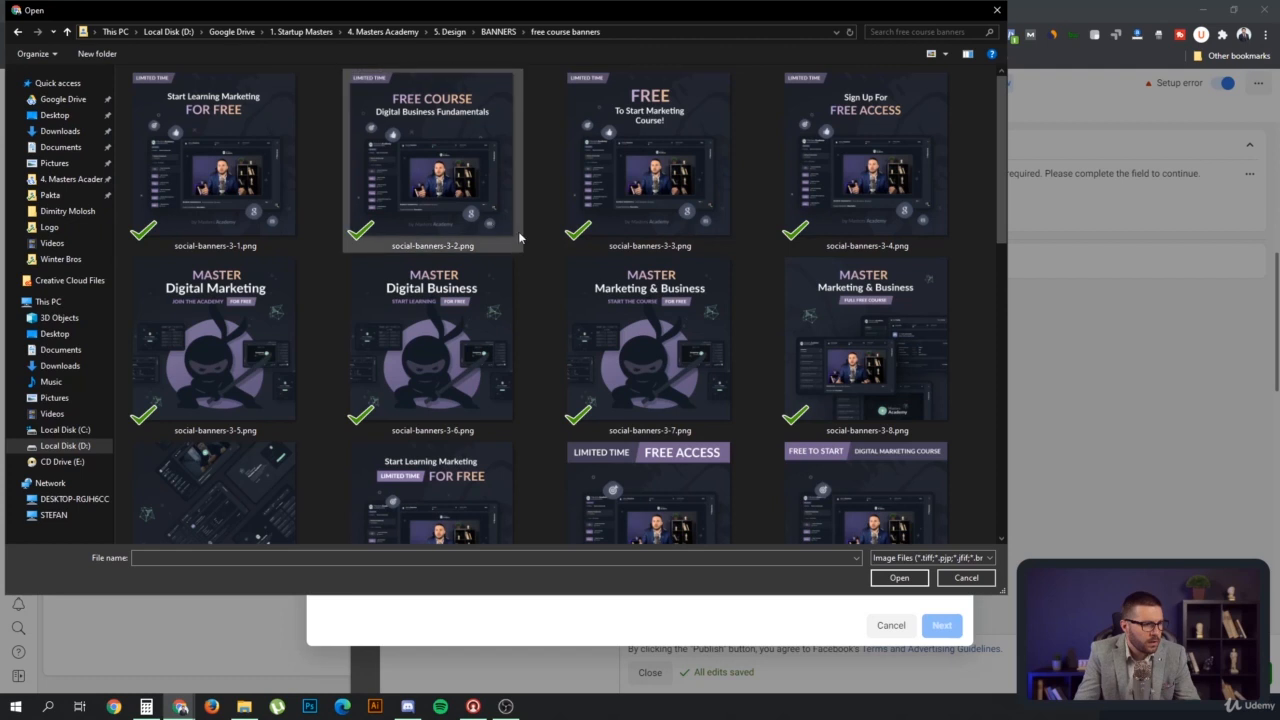
{"action": "left_click", "coordinate": [670, 345]}
{"action": "left_click", "coordinate": [899, 578]}
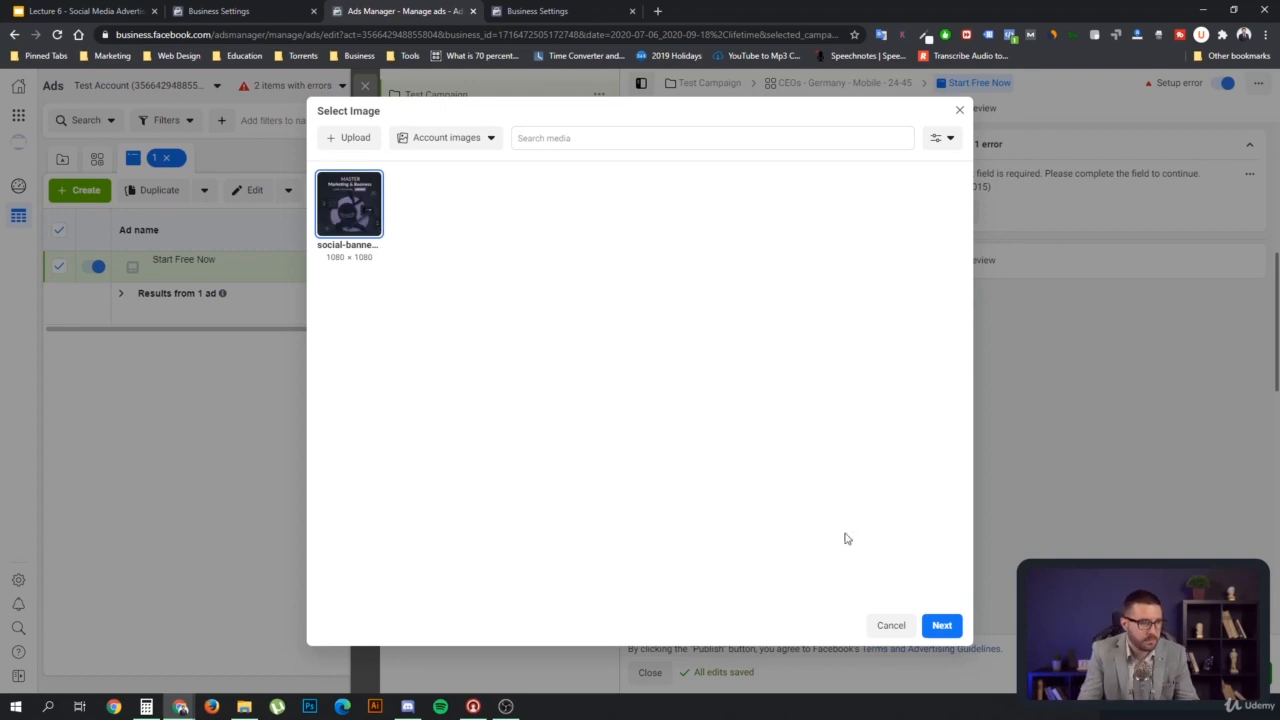
{"action": "left_click", "coordinate": [942, 625]}
- Compare the Vertical (9:16) and Horizontal (1.91:1) crops, leave both off, and finish the image setup with Enhancements kept on
{"action": "mouse_move", "coordinate": [691, 362]}
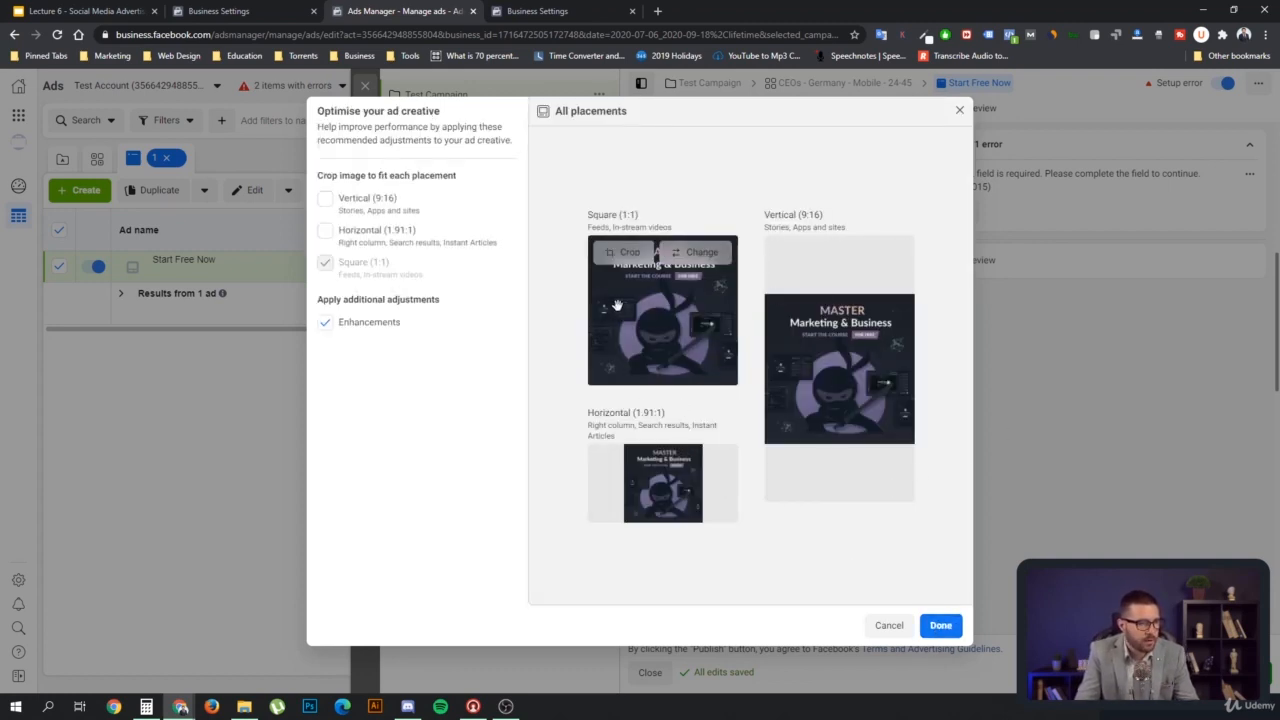
{"action": "left_click", "coordinate": [325, 198]}
{"action": "left_click", "coordinate": [325, 230]}
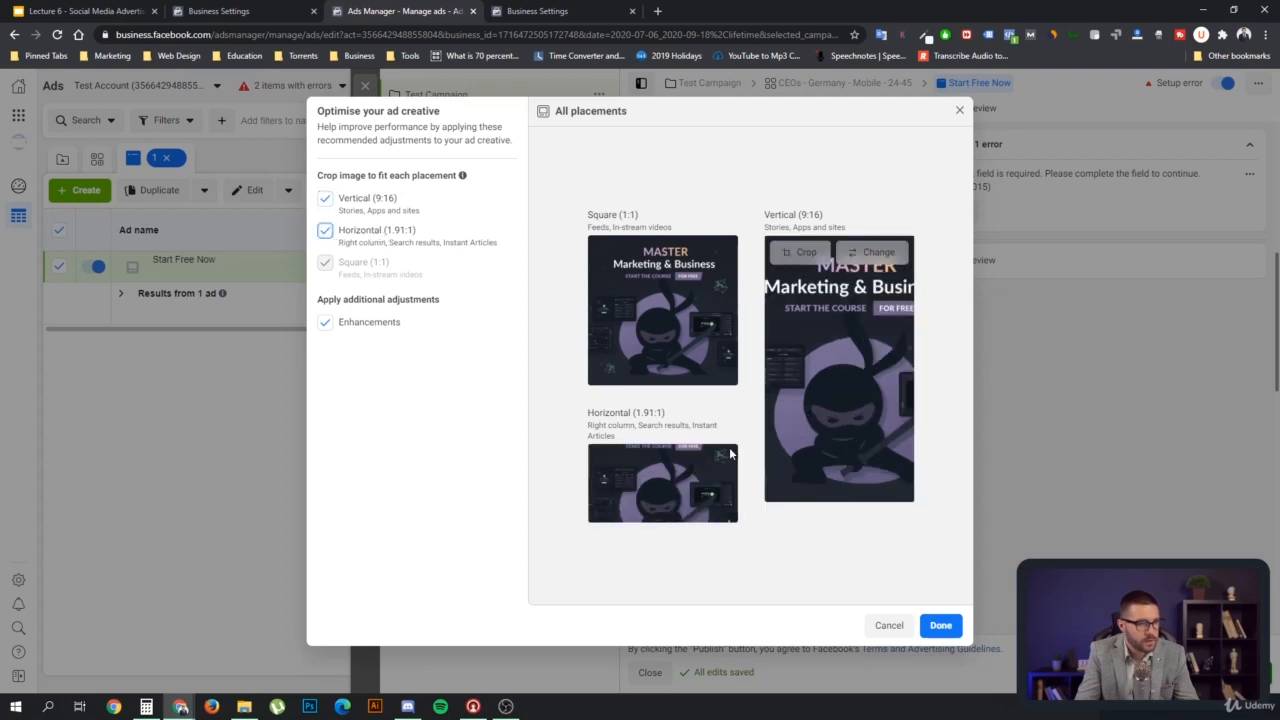
{"action": "left_click", "coordinate": [325, 198]}
{"action": "left_click", "coordinate": [325, 230]}
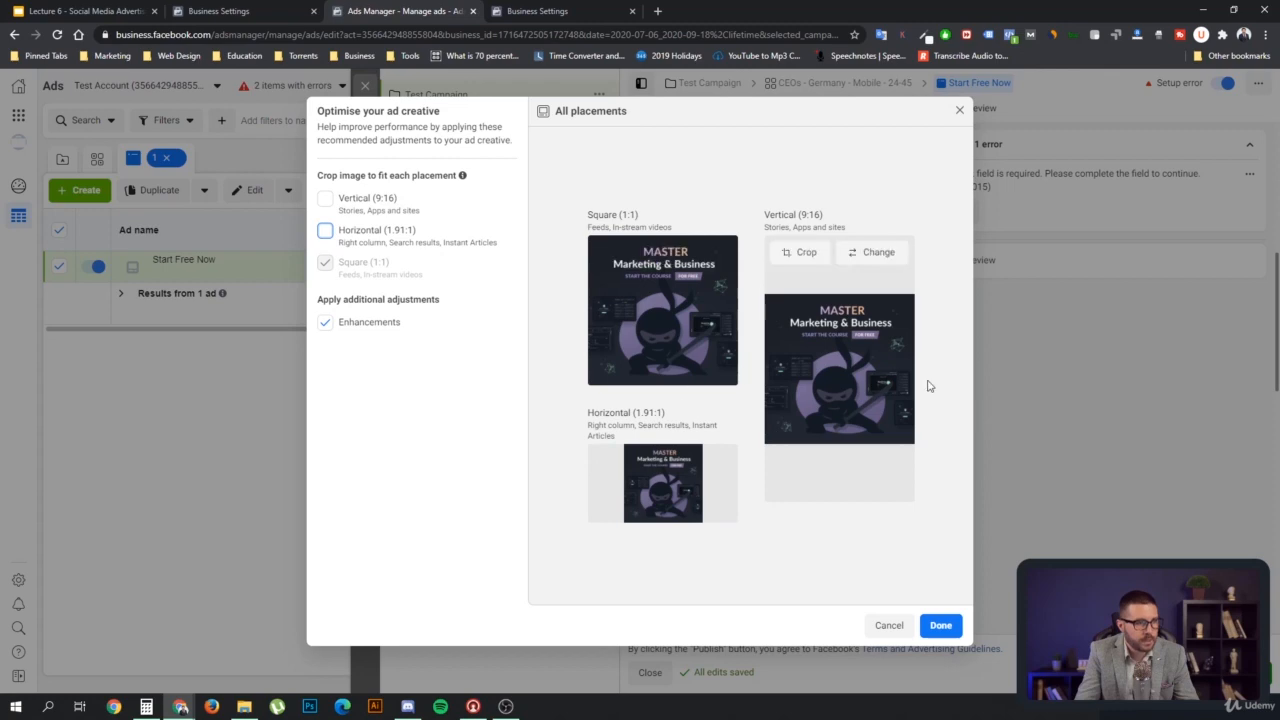
{"action": "left_click", "coordinate": [940, 625]}
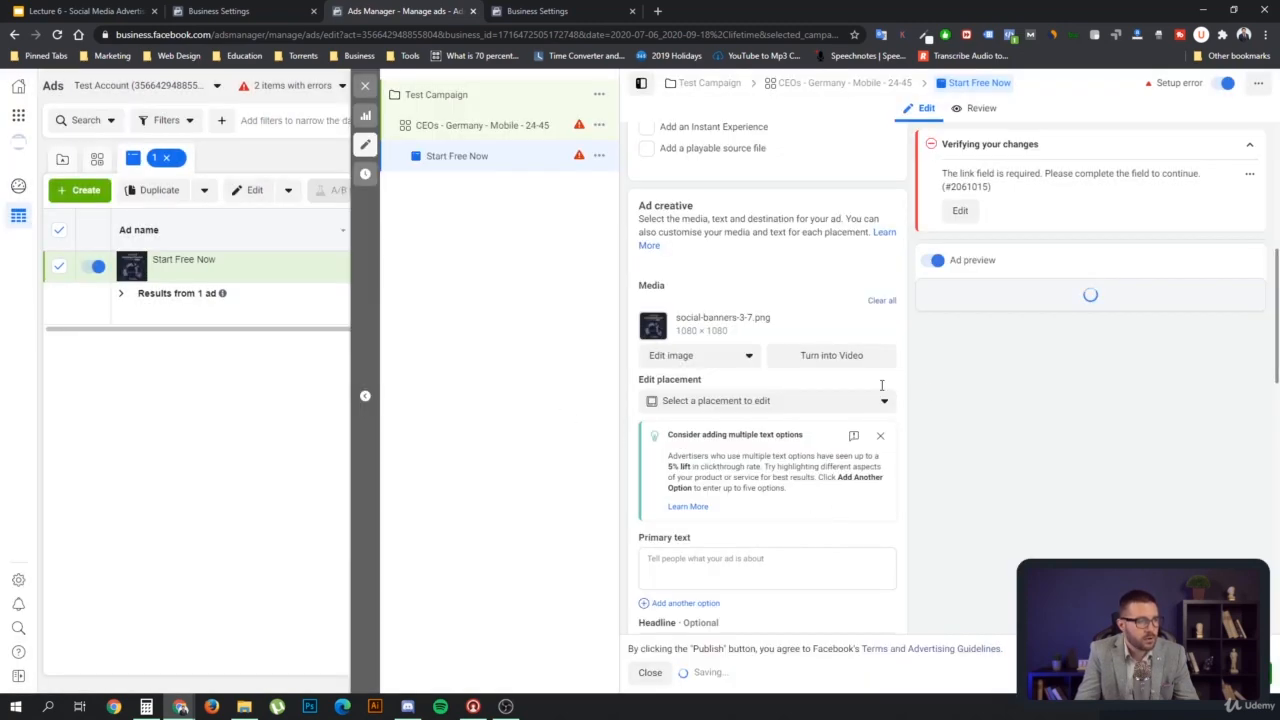
- Enter "Primary text." as the ad's primary text
{"action": "scroll", "coordinate": [760, 394], "scroll_direction": "down", "scroll_amount": 2}
{"action": "scroll", "coordinate": [757, 394], "scroll_direction": "down", "scroll_amount": 2}
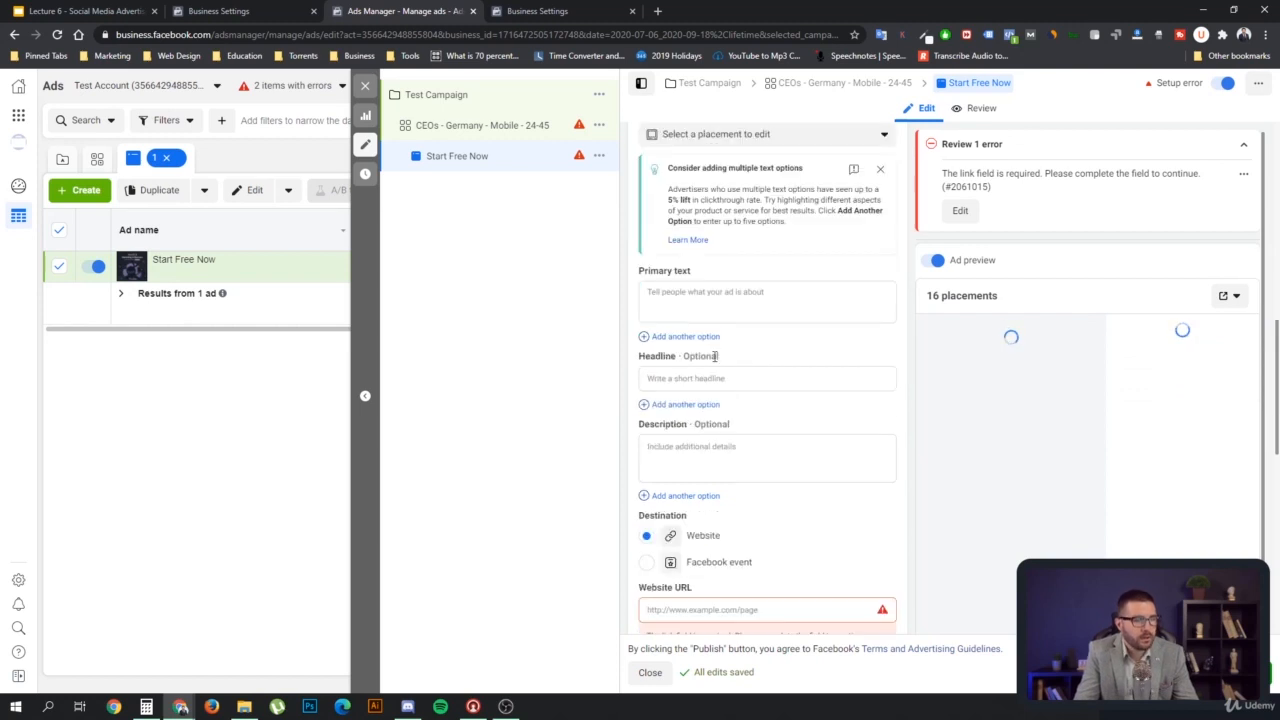
{"action": "left_click", "coordinate": [680, 295]}
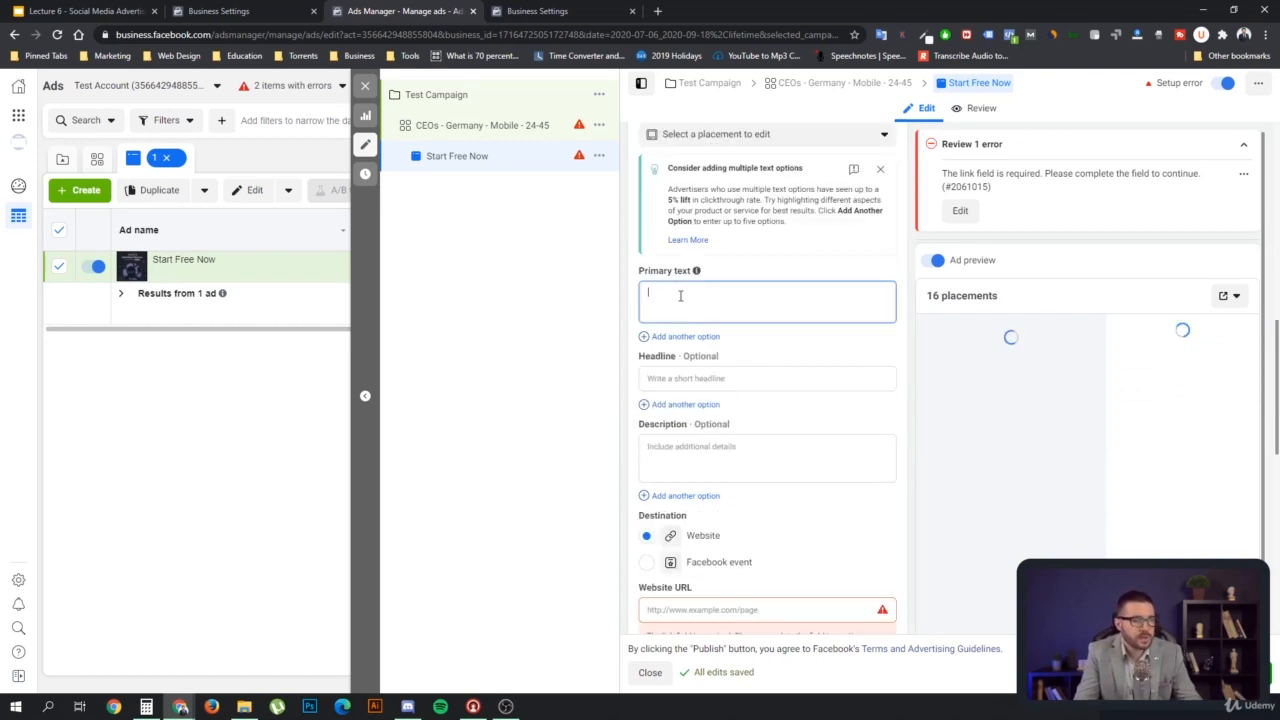
{"action": "type", "text": "Primary"}
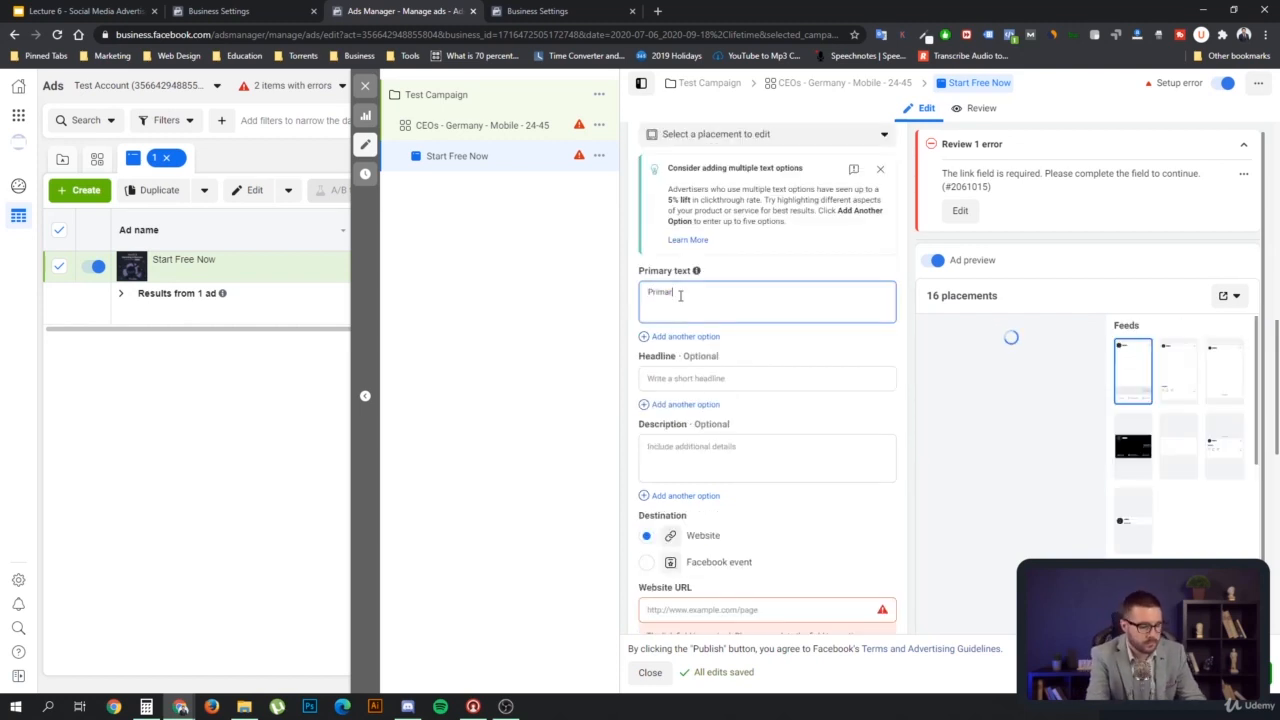
{"action": "type", "text": " text."}
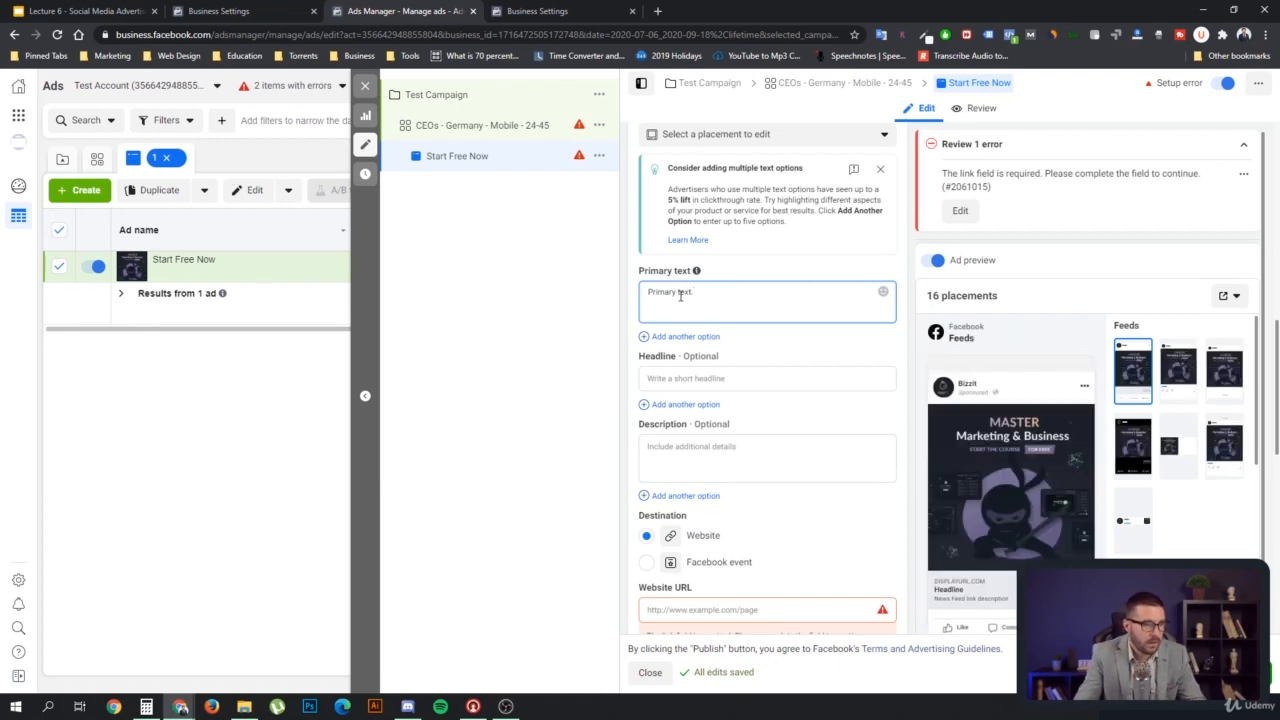
- Set the ad's headline to "This is the Headline" and its description to "This is the description", and check them in the preview
{"action": "left_click", "coordinate": [674, 379]}
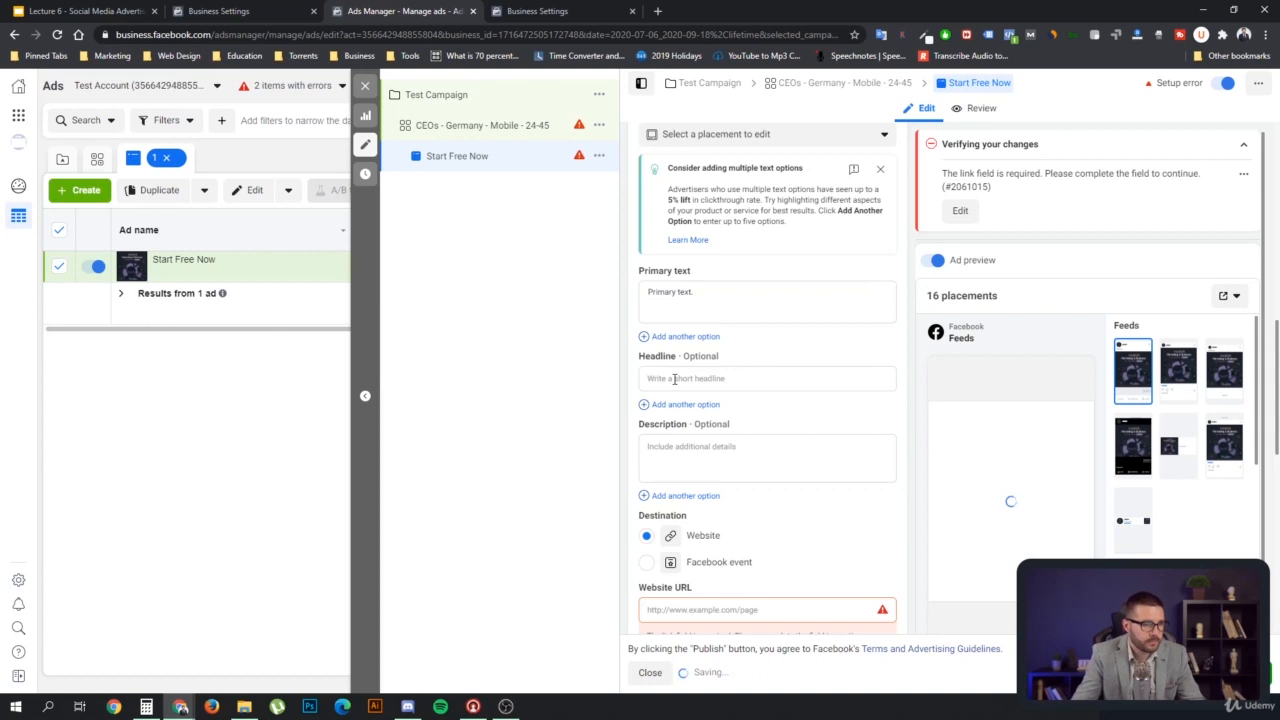
{"action": "left_click", "coordinate": [674, 378]}
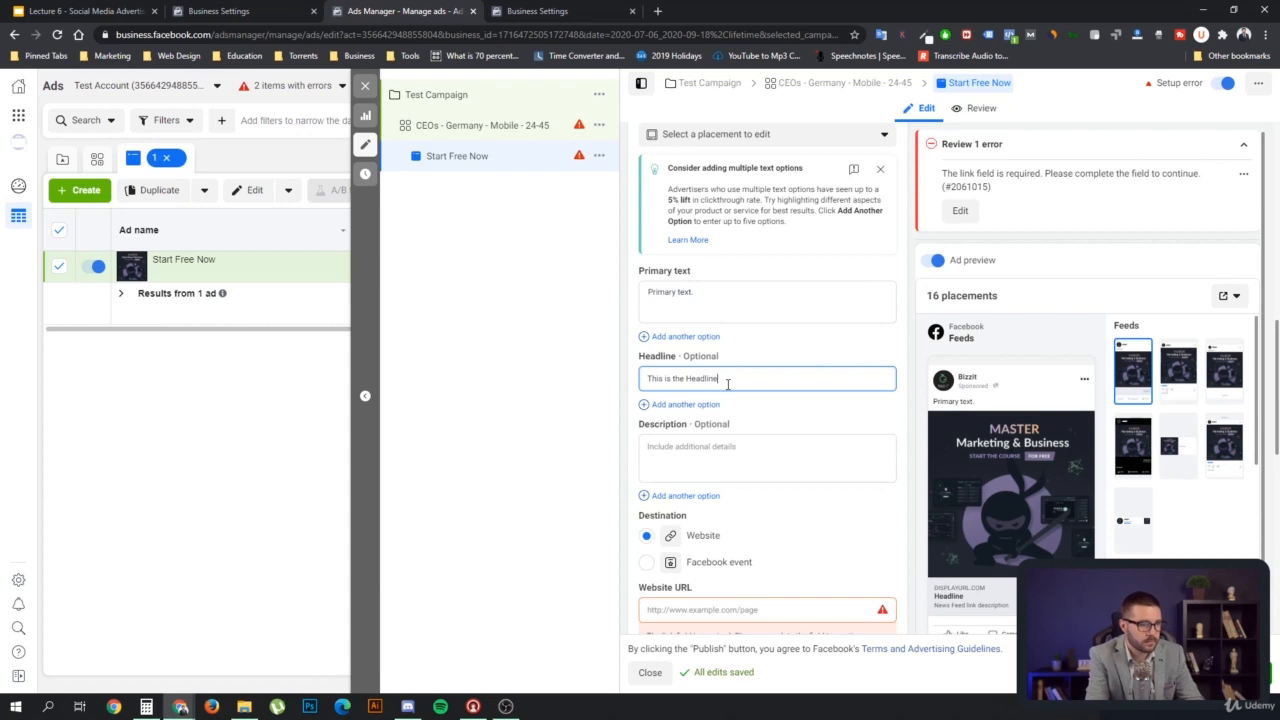
{"action": "key", "text": "Tab"}
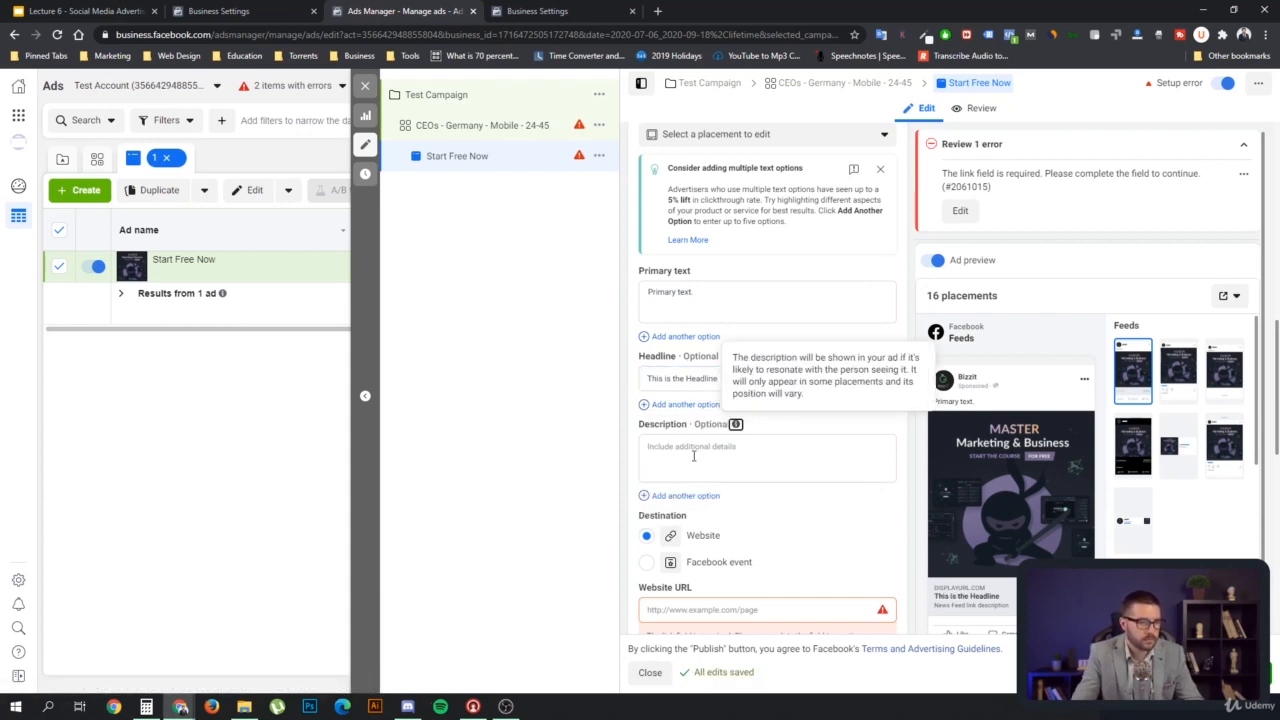
{"action": "left_click", "coordinate": [695, 455]}
{"action": "type", "text": "This is the description"}
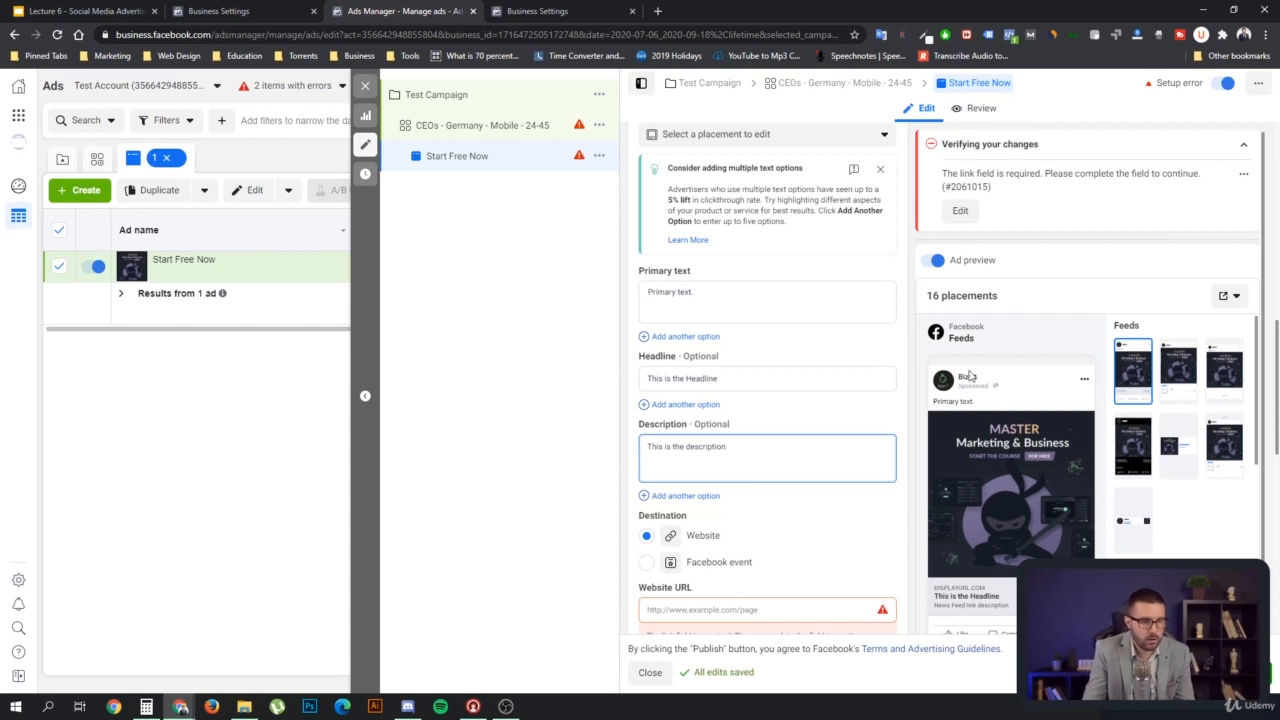
{"action": "scroll", "coordinate": [1118, 397], "scroll_direction": "down", "scroll_amount": 1}
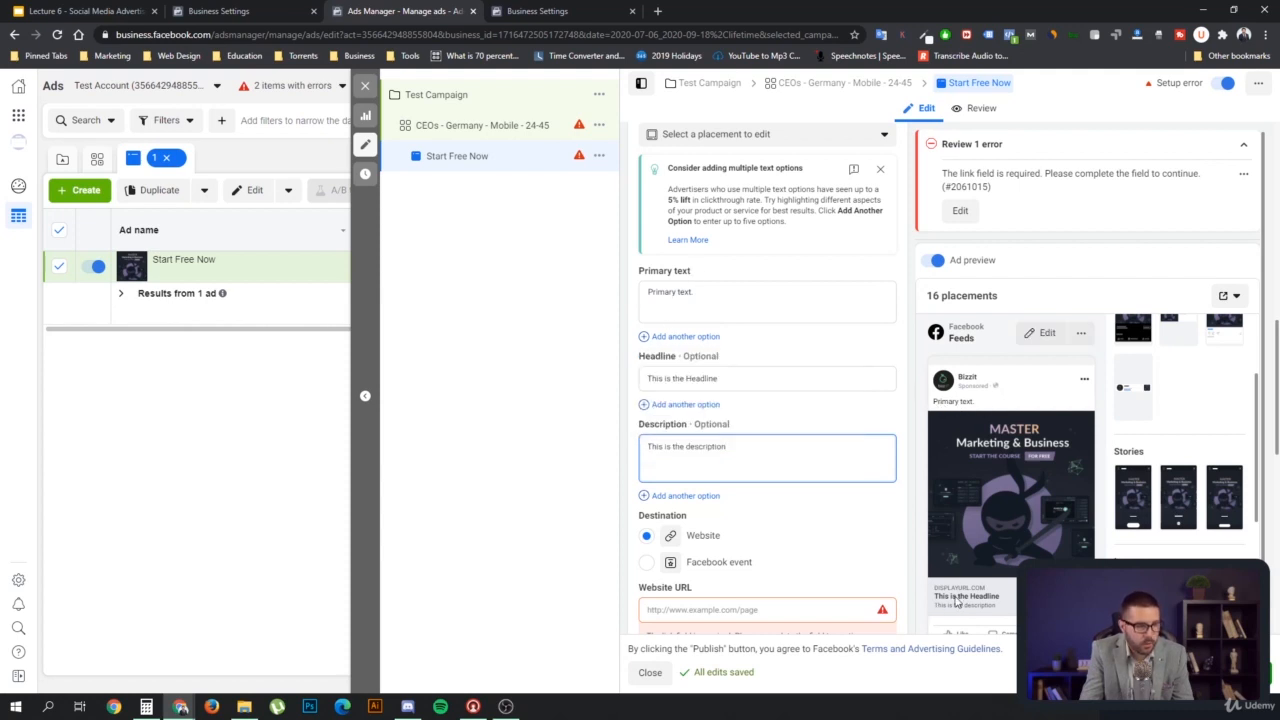
- Set the ad's destination website URL to masters-academy.com
{"action": "left_click", "coordinate": [685, 612]}
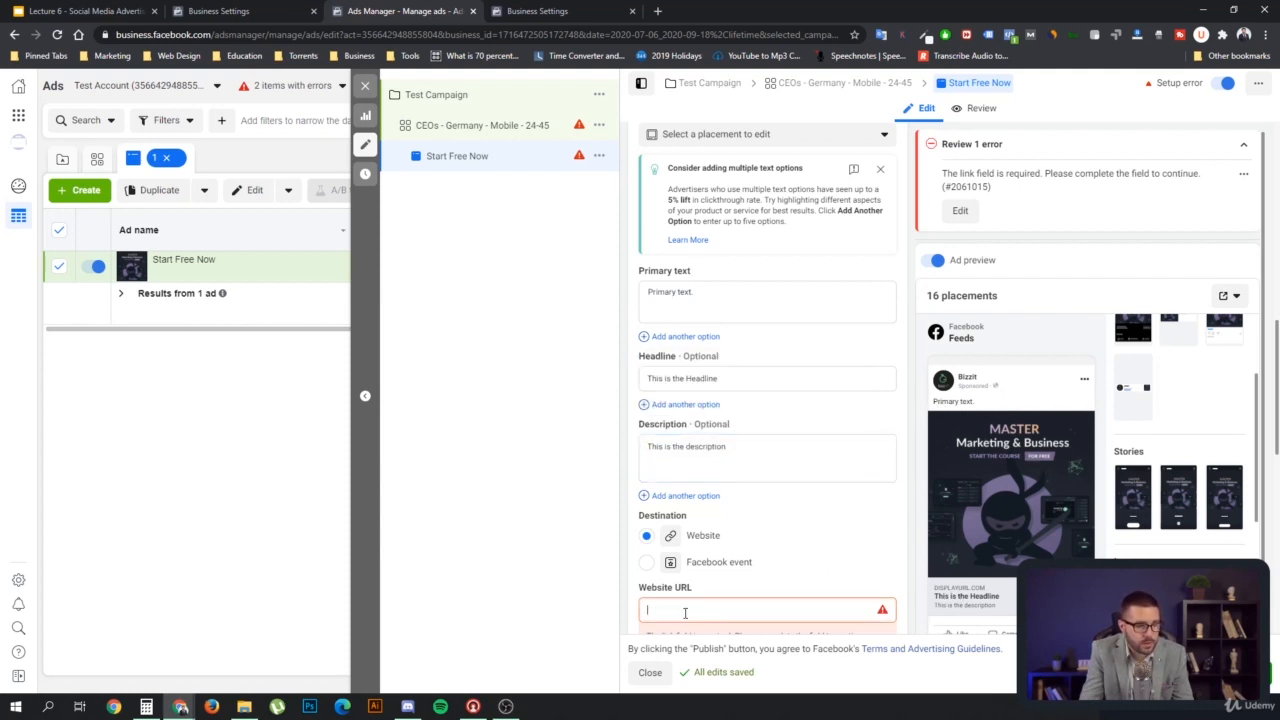
{"action": "type", "text": "maste"}
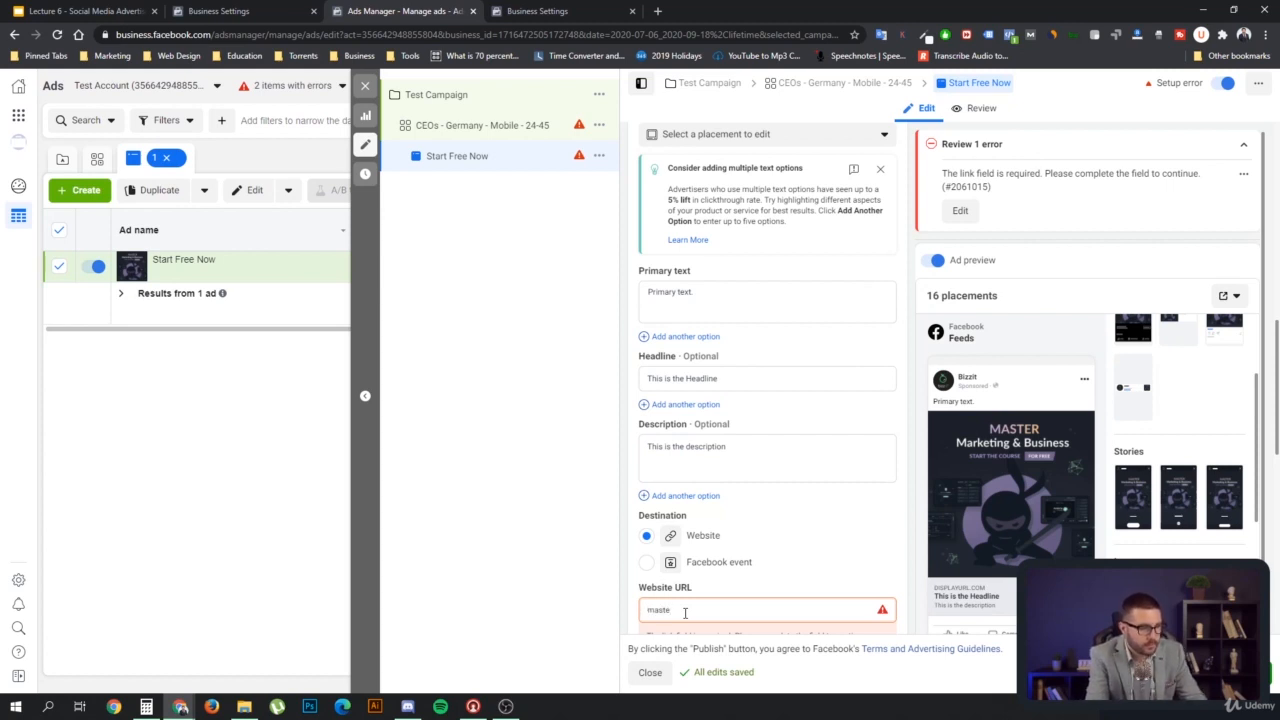
{"action": "type", "text": "rs"}
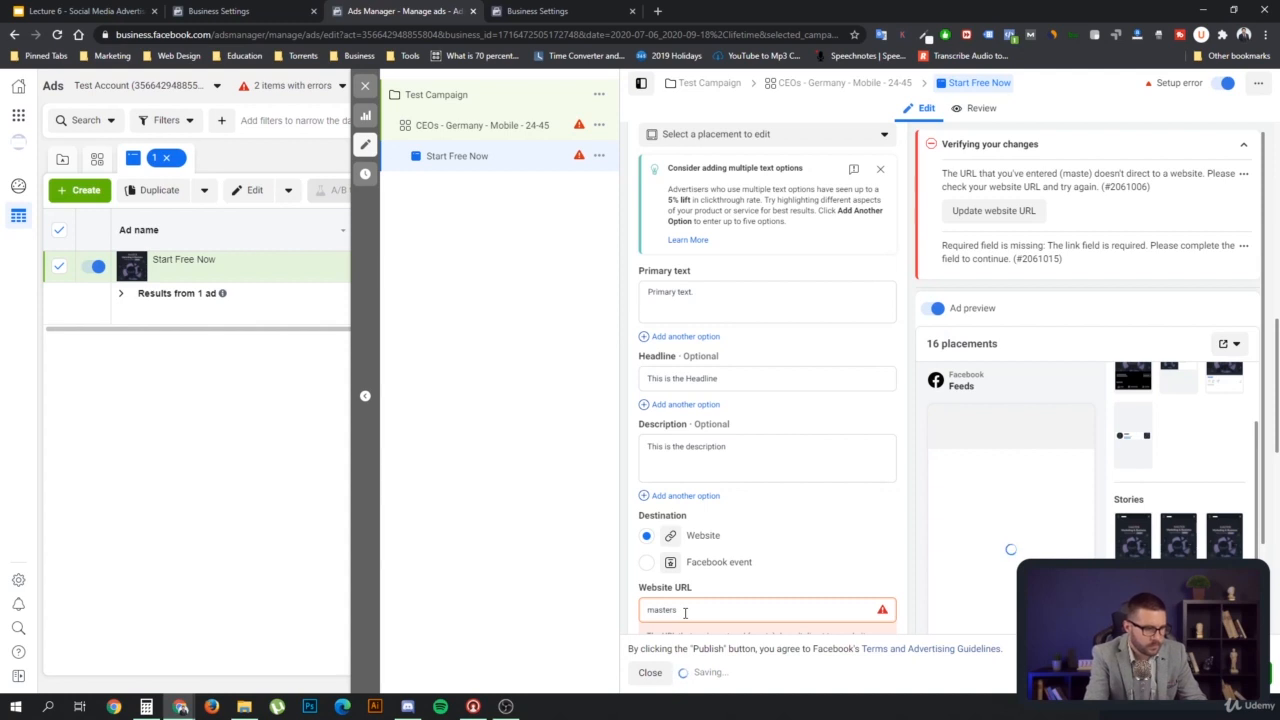
{"action": "type", "text": "-a"}
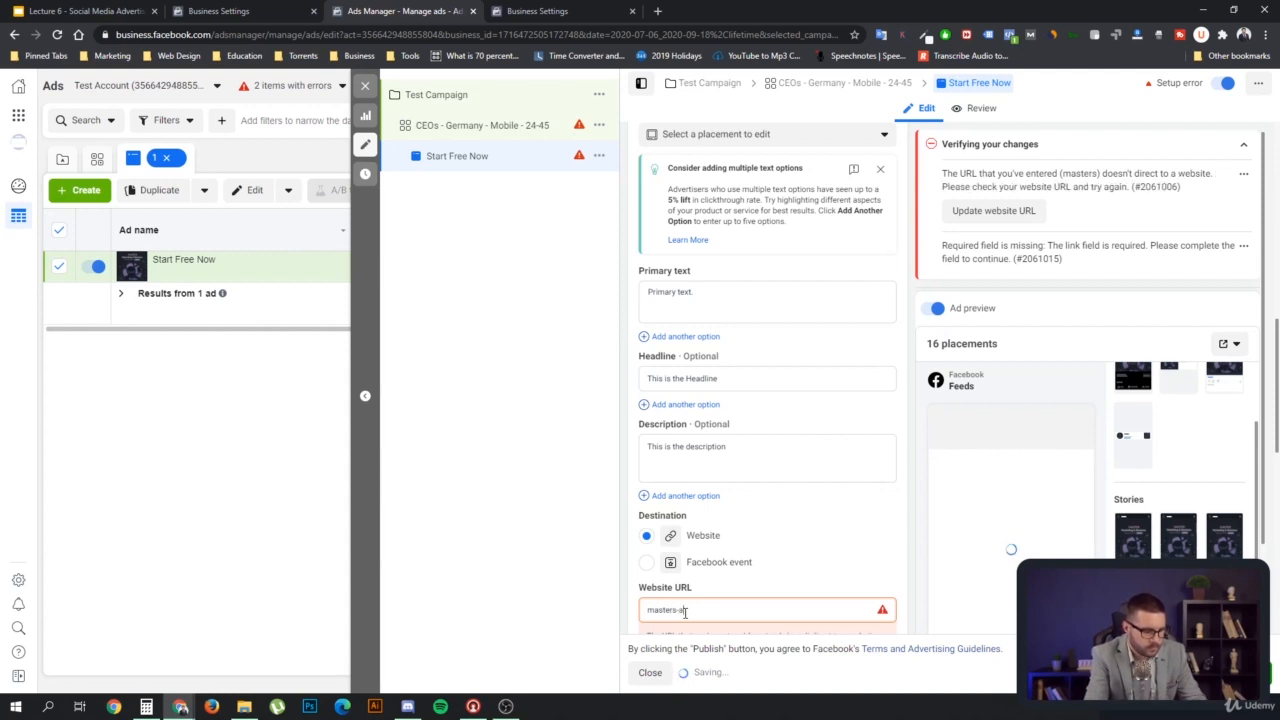
{"action": "type", "text": "cademy.com"}
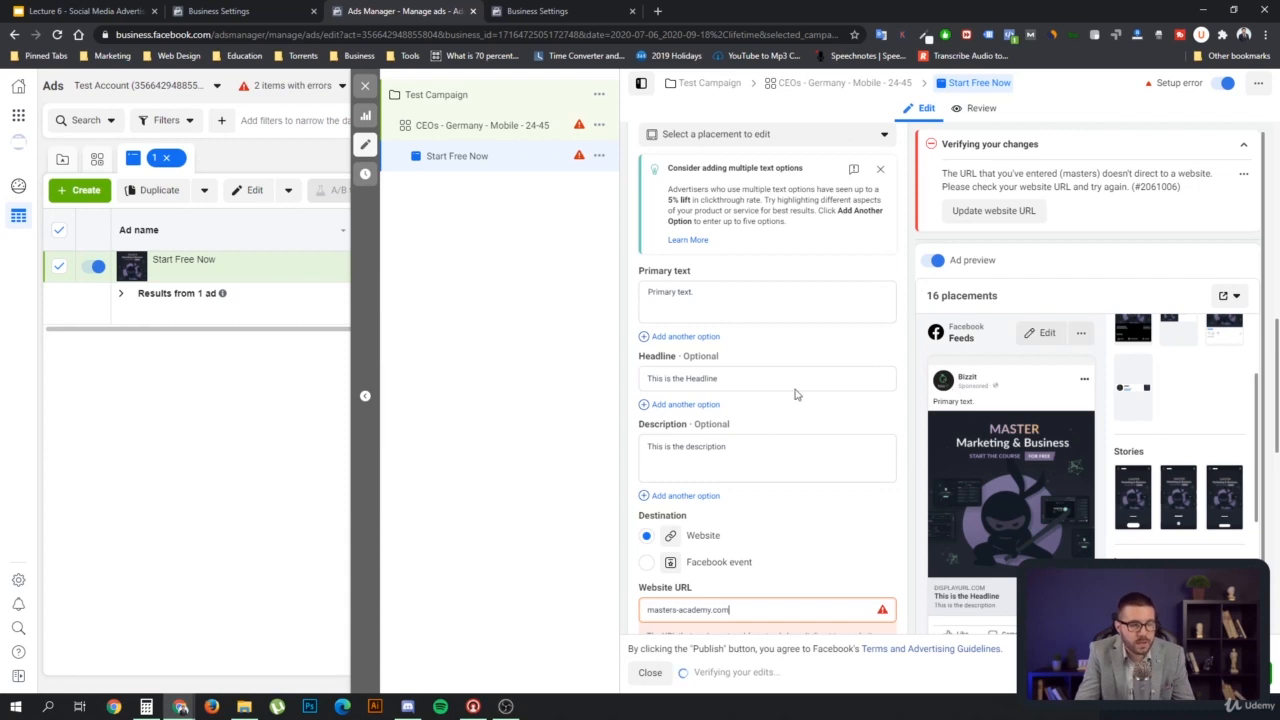
- Change the ad's identity to the Masters Academy Facebook Page under Startup Masters, with startupmasters as its Instagram account
{"action": "scroll", "coordinate": [786, 420], "scroll_direction": "up", "scroll_amount": 8}
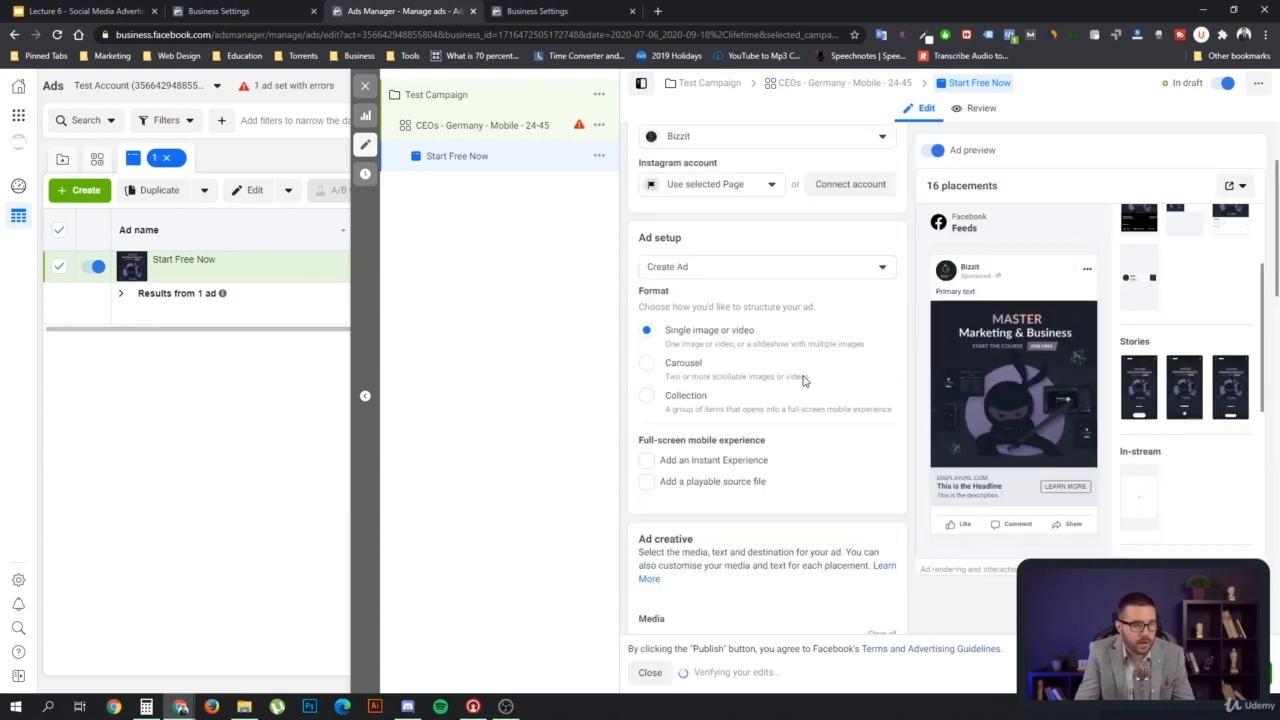
{"action": "scroll", "coordinate": [734, 267], "scroll_direction": "up", "scroll_amount": 2}
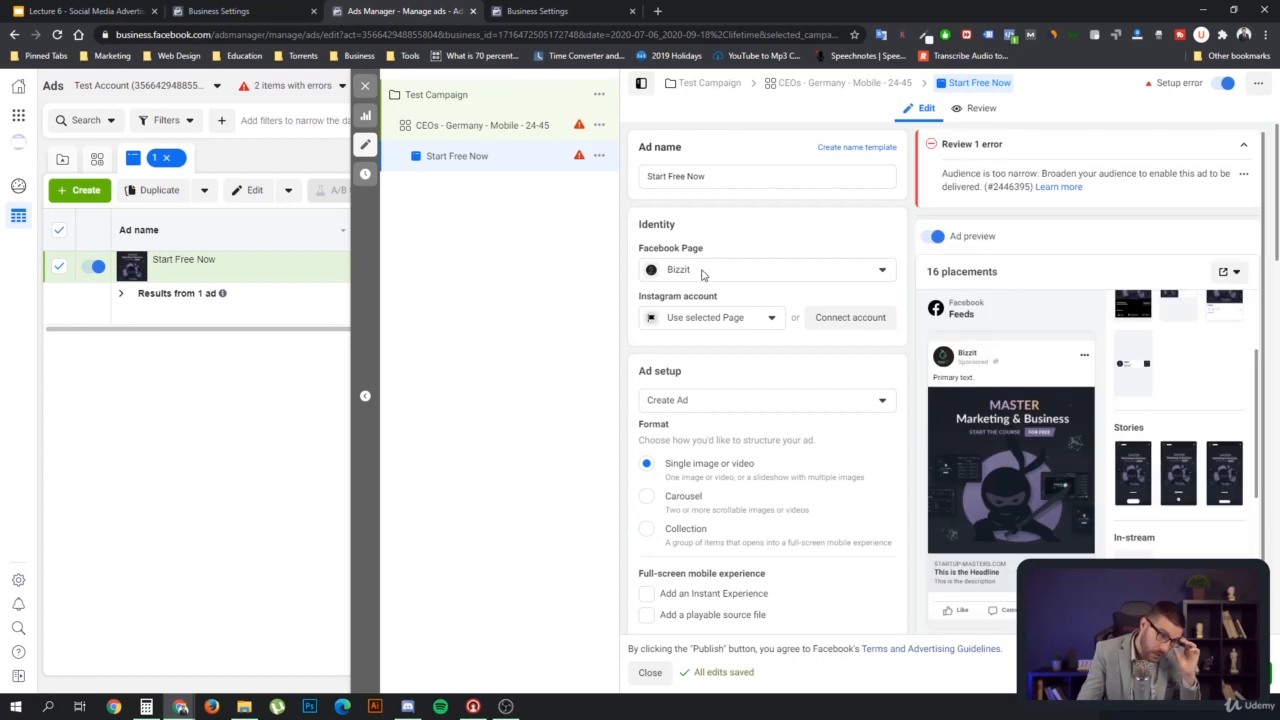
{"action": "left_click", "coordinate": [719, 268]}
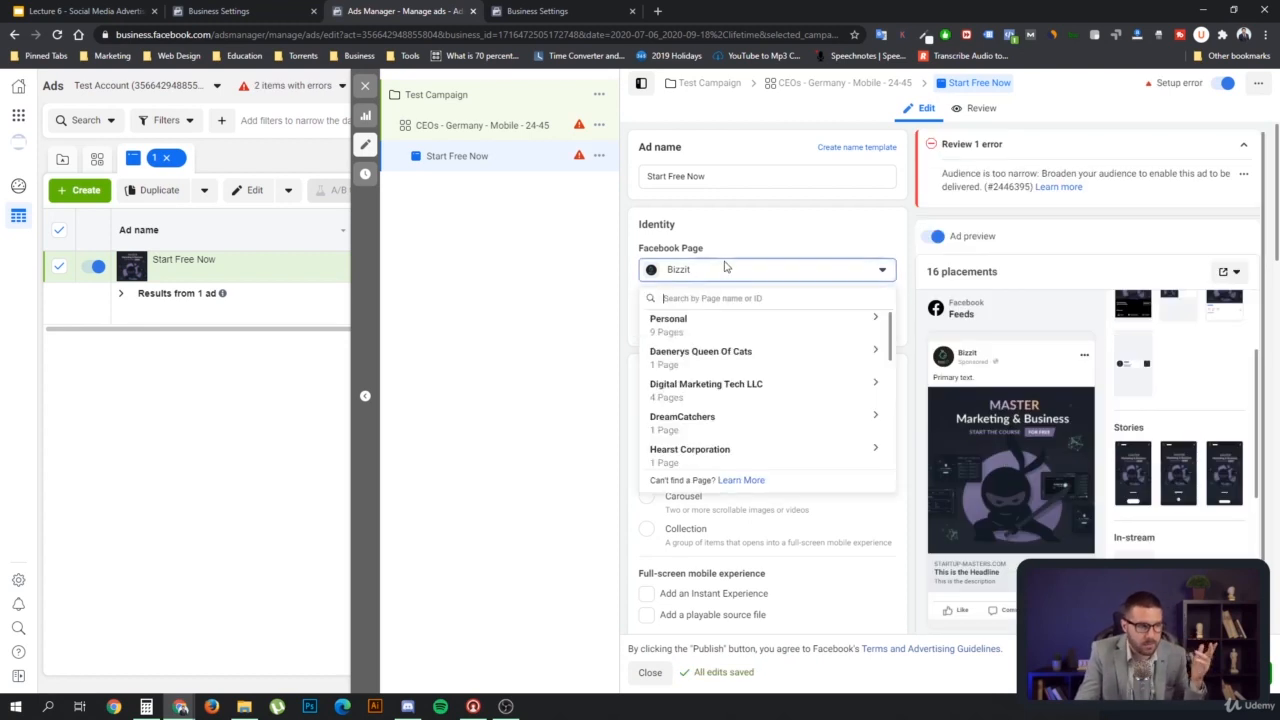
{"action": "scroll", "coordinate": [766, 420], "scroll_direction": "down", "scroll_amount": 4}
{"action": "scroll", "coordinate": [788, 400], "scroll_direction": "down", "scroll_amount": 2}
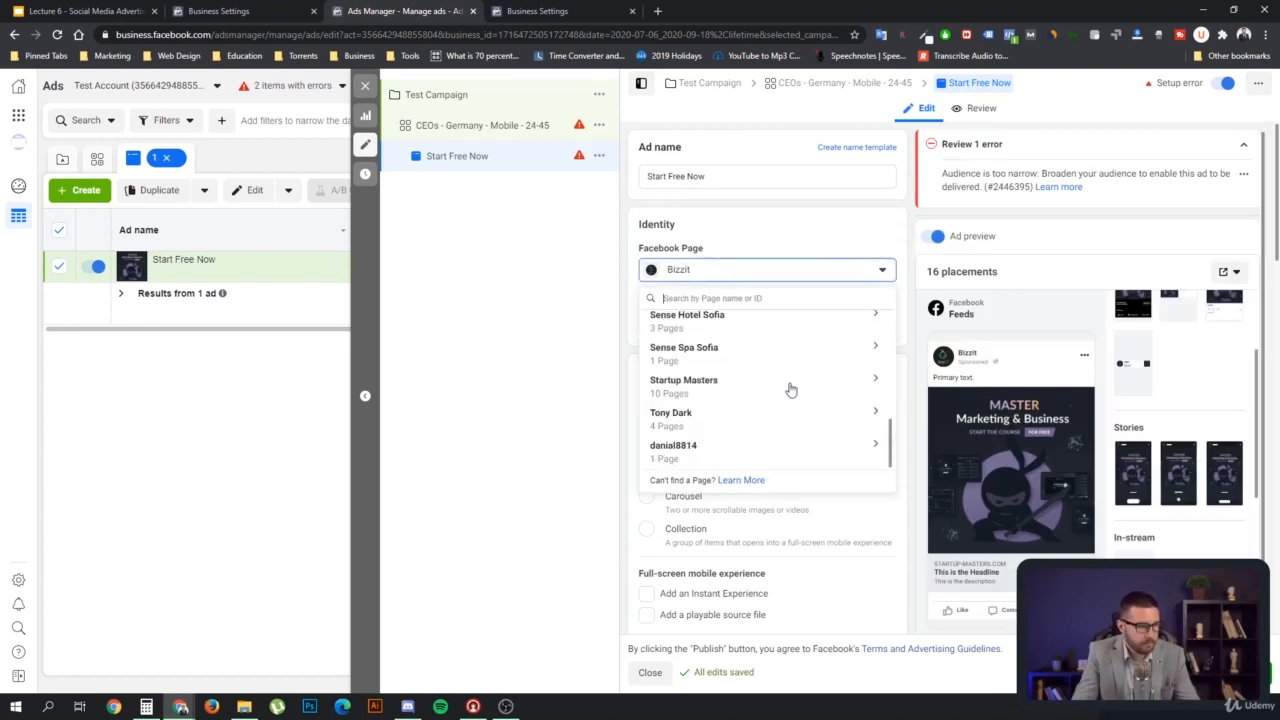
{"action": "left_click", "coordinate": [728, 388]}
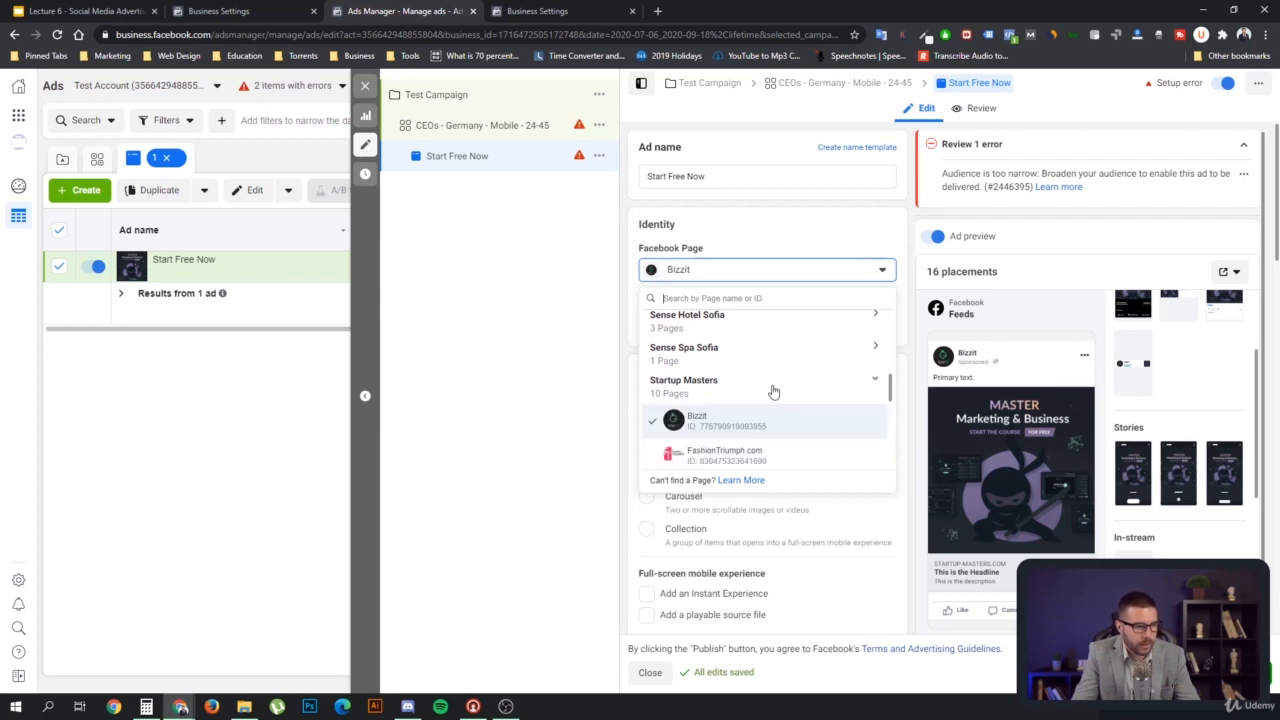
{"action": "scroll", "coordinate": [778, 410], "scroll_direction": "down", "scroll_amount": 2}
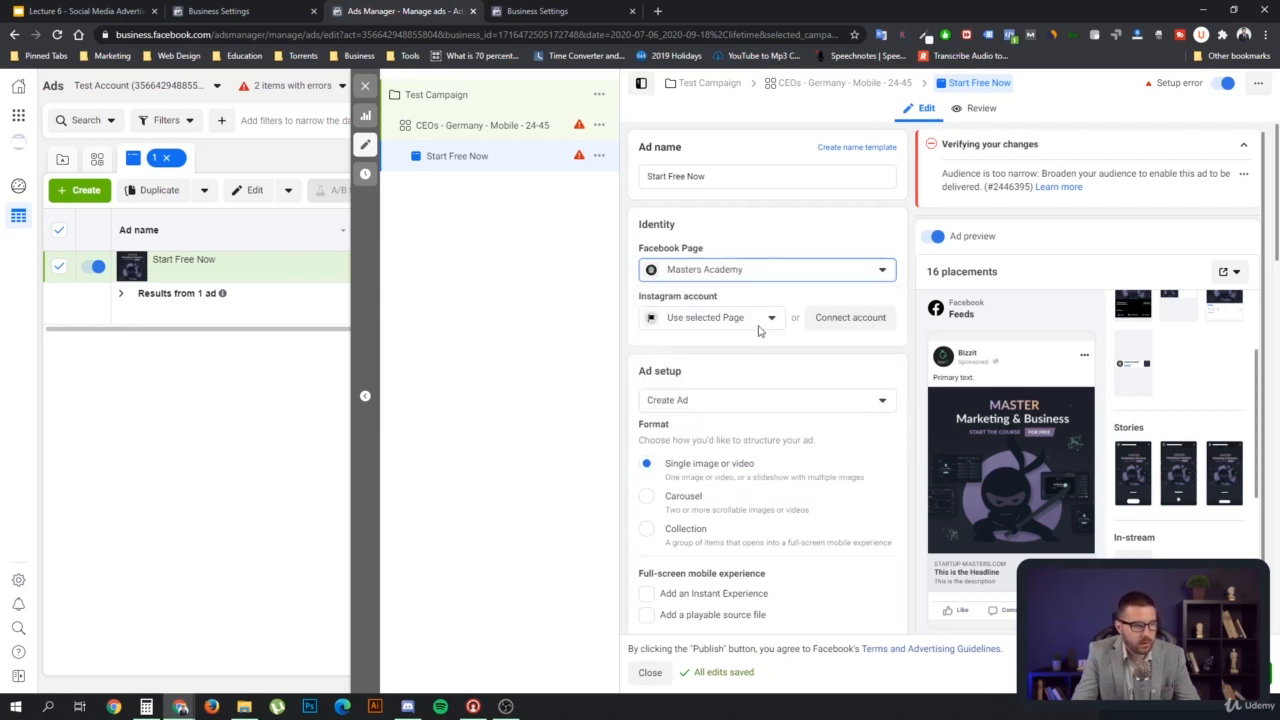
{"action": "left_click", "coordinate": [758, 330]}
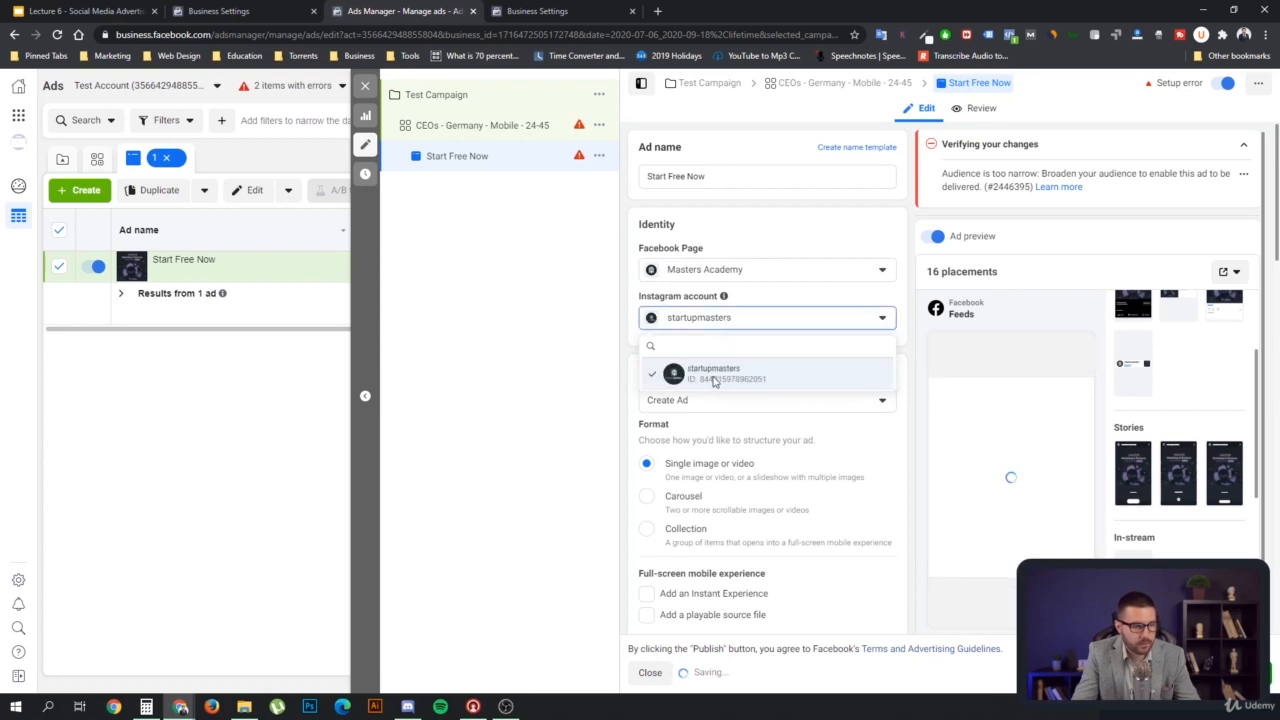
{"action": "left_click", "coordinate": [715, 376]}
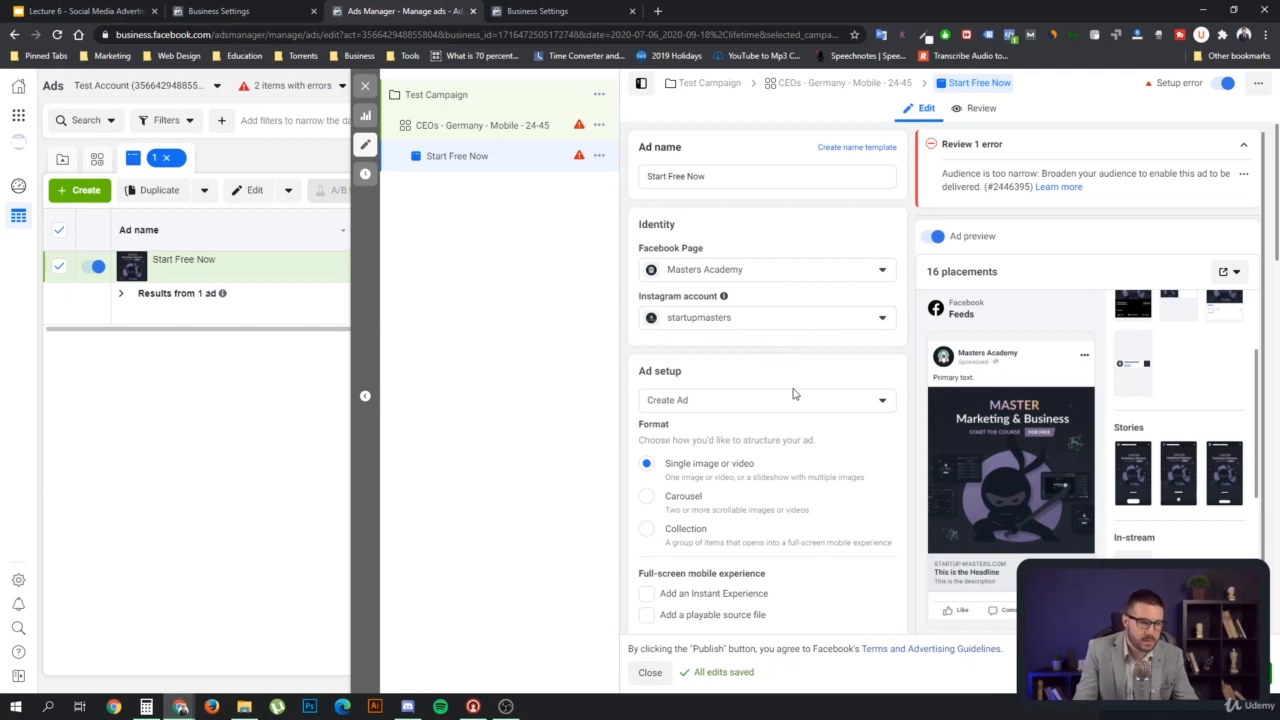
- Check the Website URL and Display link settings in the Start Free Now ad's destination section
{"action": "scroll", "coordinate": [760, 360], "scroll_direction": "down", "scroll_amount": 5}
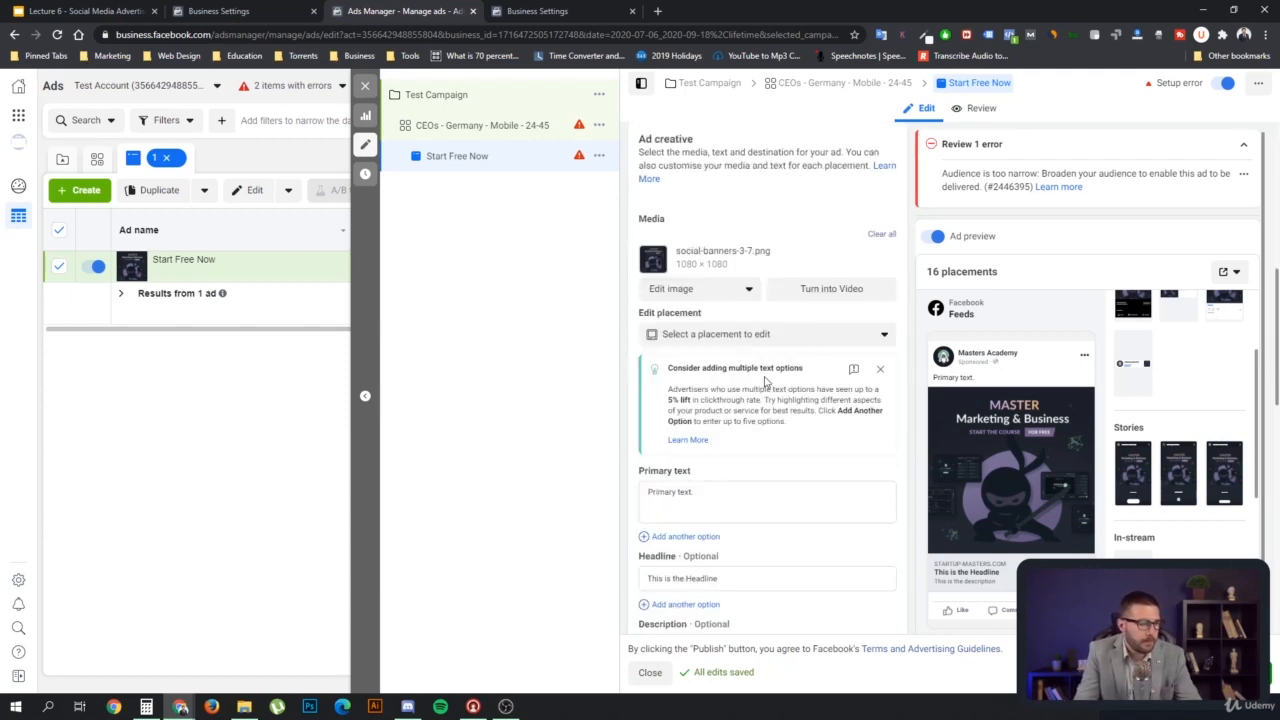
{"action": "scroll", "coordinate": [766, 380], "scroll_direction": "down", "scroll_amount": 10}
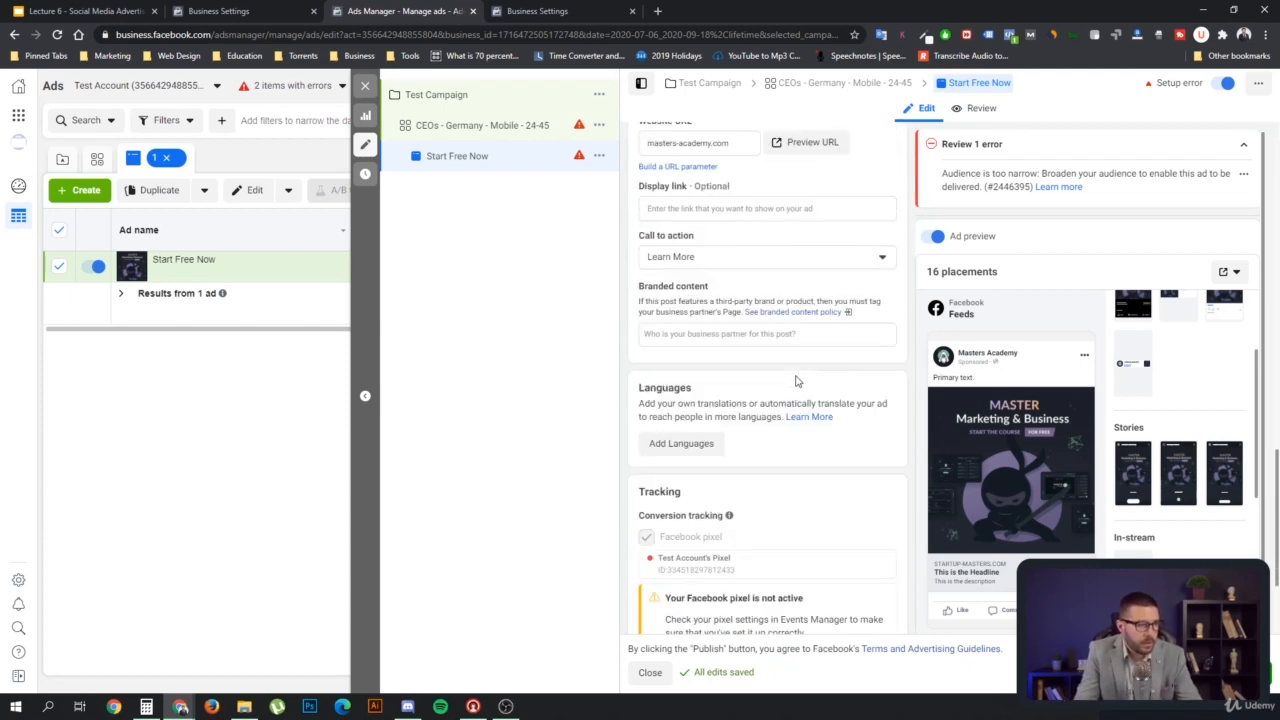
{"action": "scroll", "coordinate": [797, 381], "scroll_direction": "up", "scroll_amount": 5}
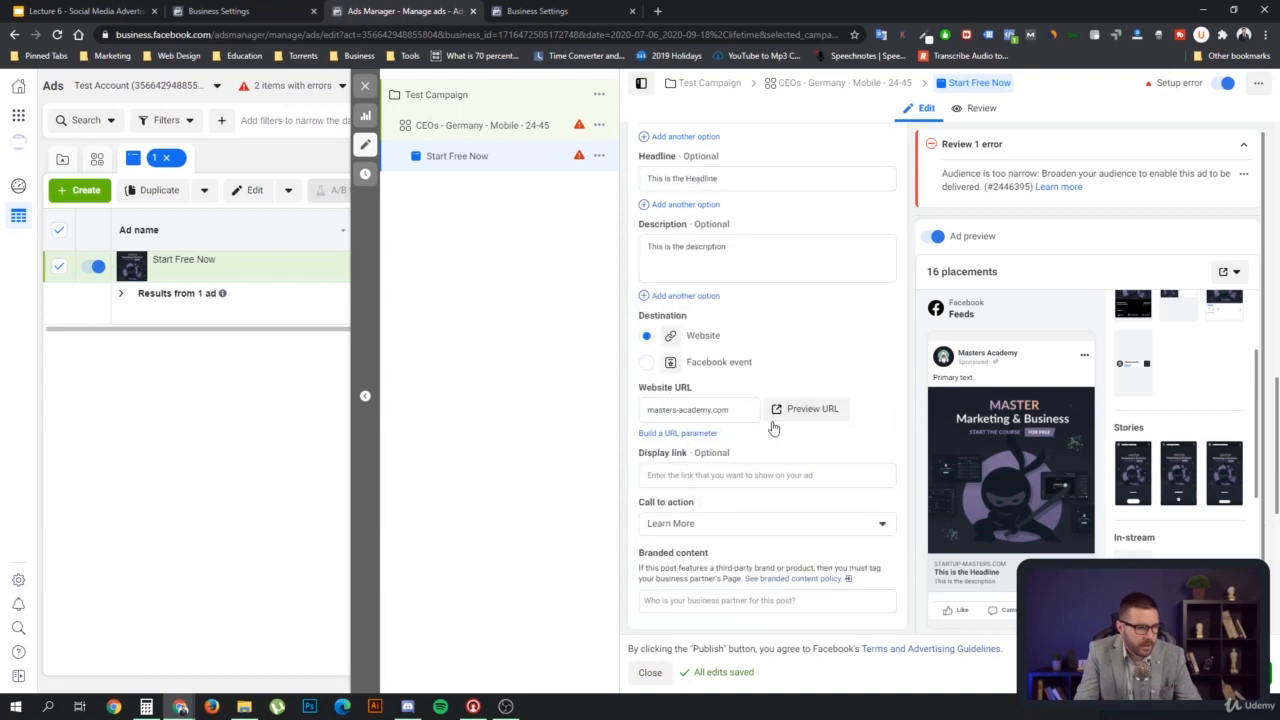
{"action": "left_click", "coordinate": [688, 475]}
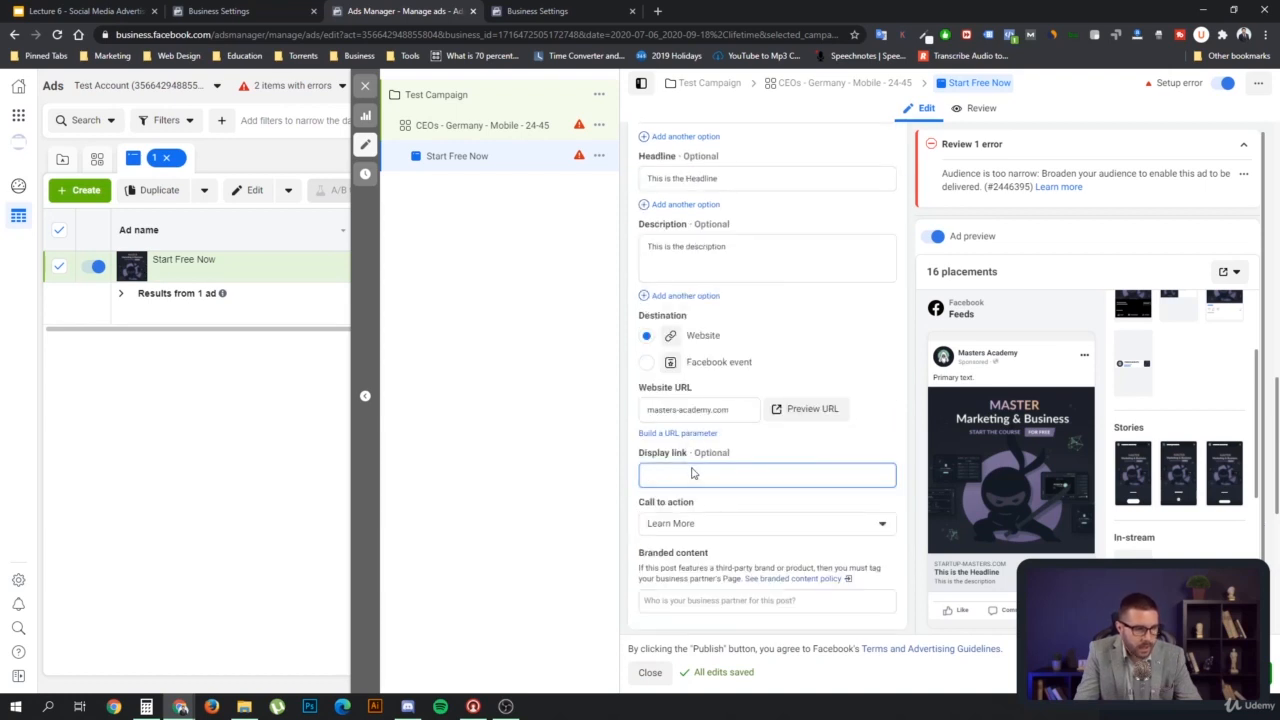
{"action": "left_click", "coordinate": [737, 408]}
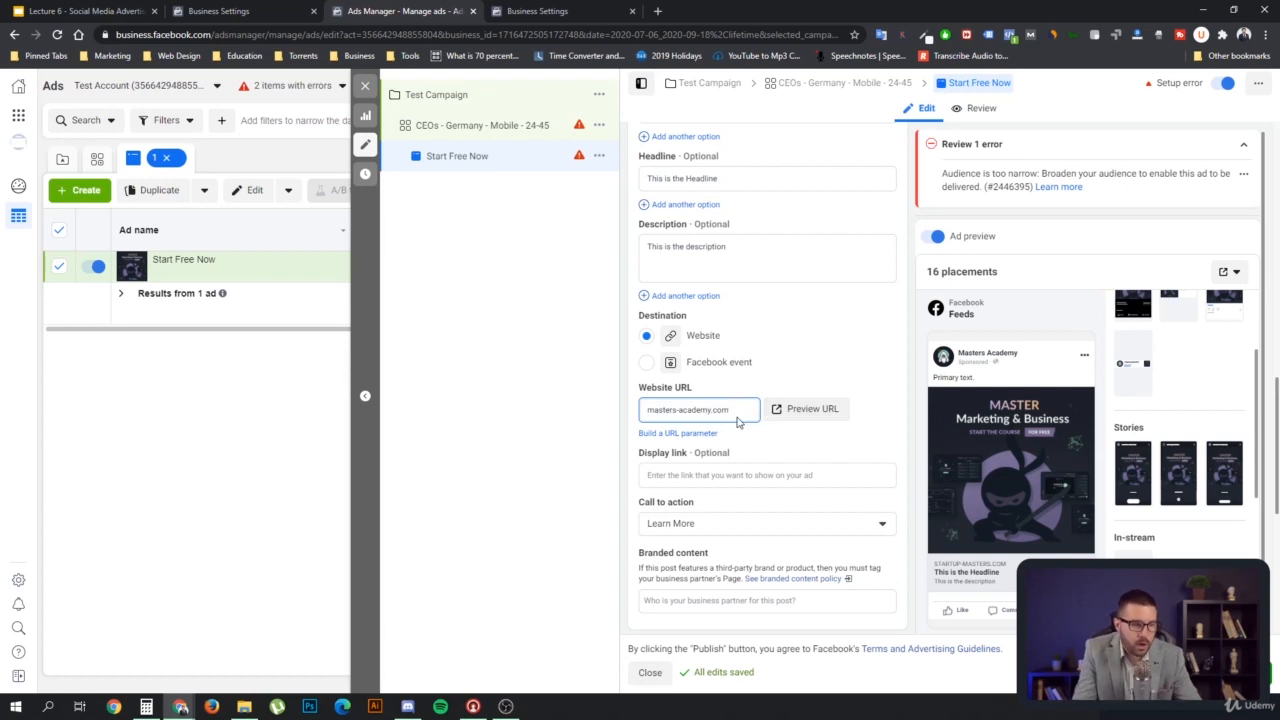
{"action": "triple_click", "coordinate": [735, 409]}
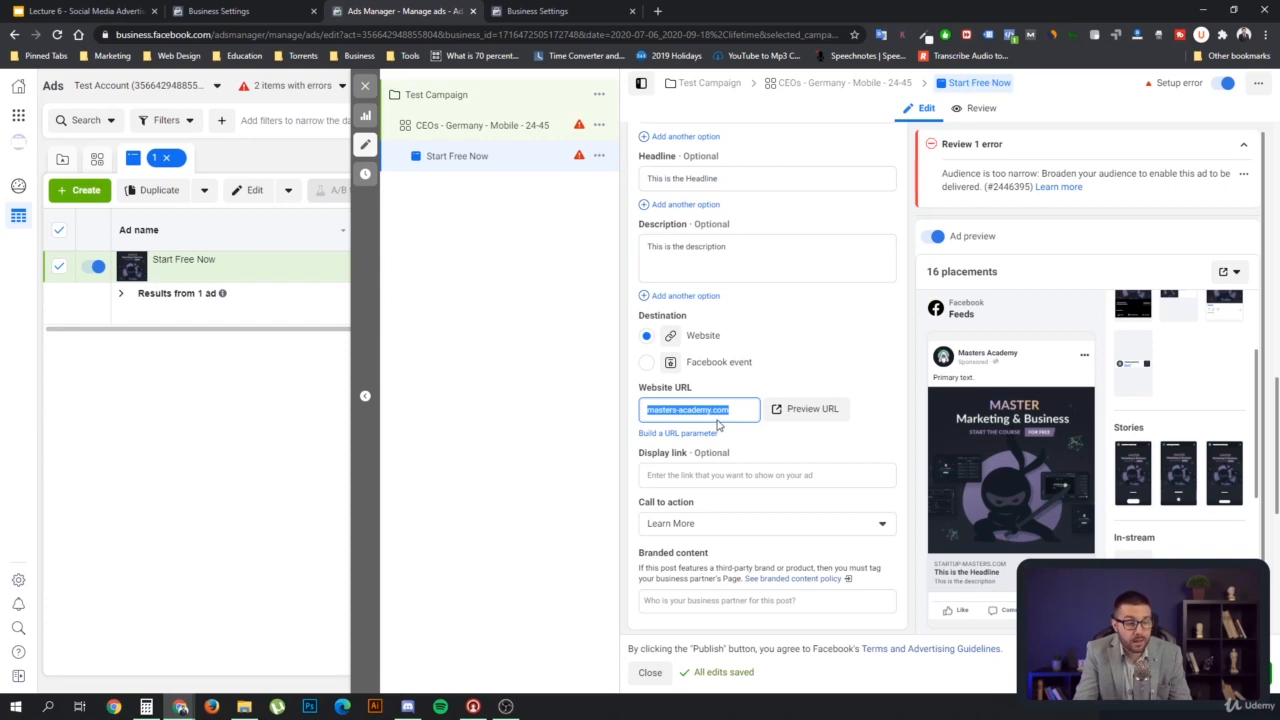
- Search the web for "analytics url builder" in a new browser tab and open Google Analytics' Campaign URL Builder
{"action": "left_click", "coordinate": [657, 12]}
{"action": "type", "text": "analy"}
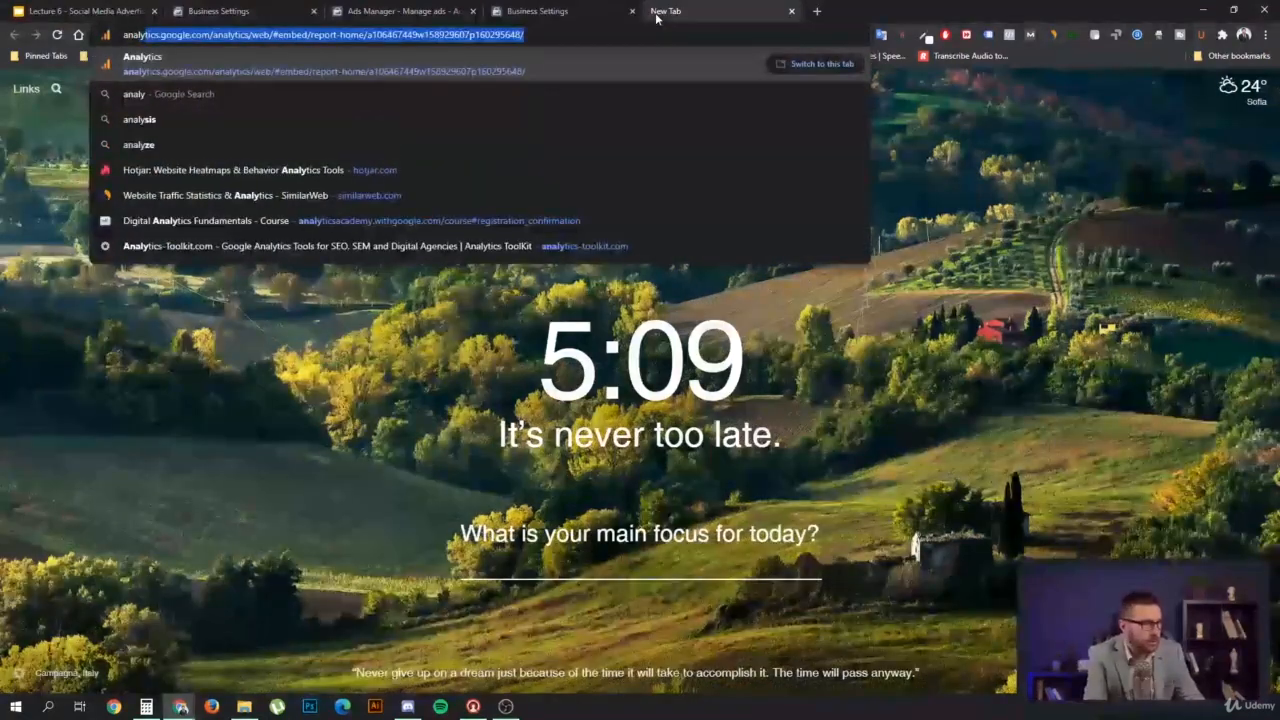
{"action": "type", "text": "tics url"}
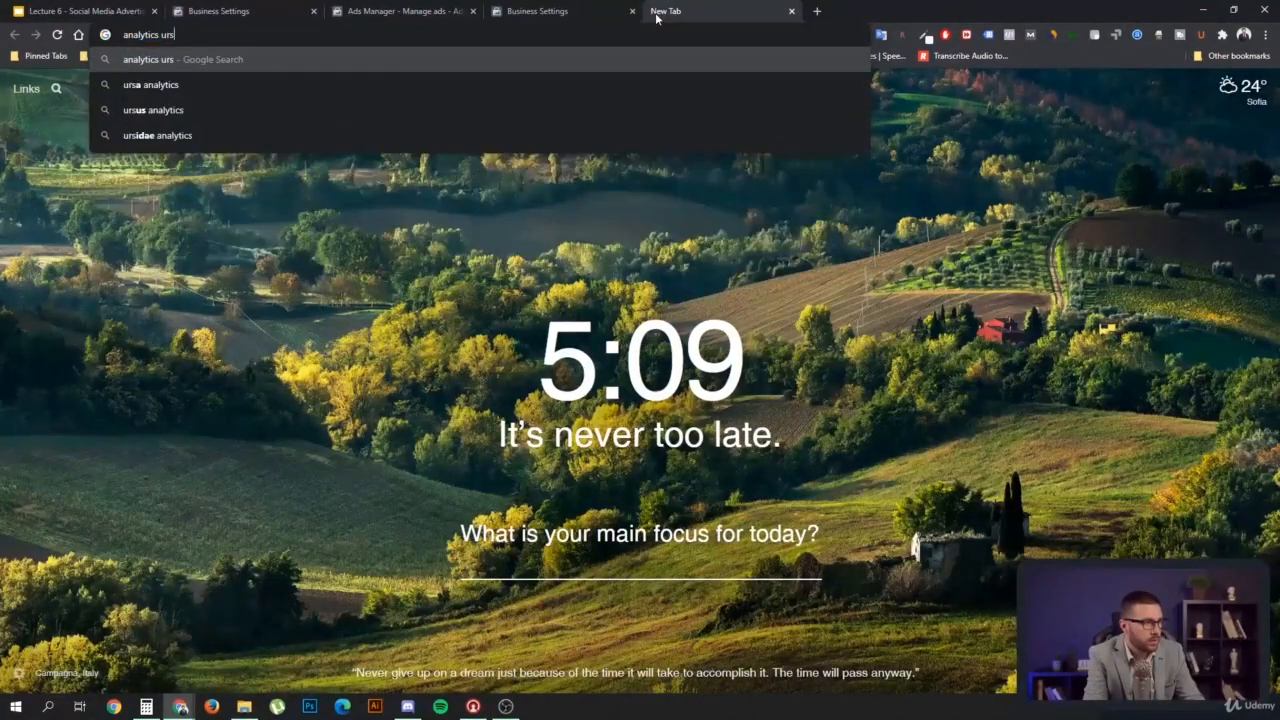
{"action": "key", "text": "Return"}
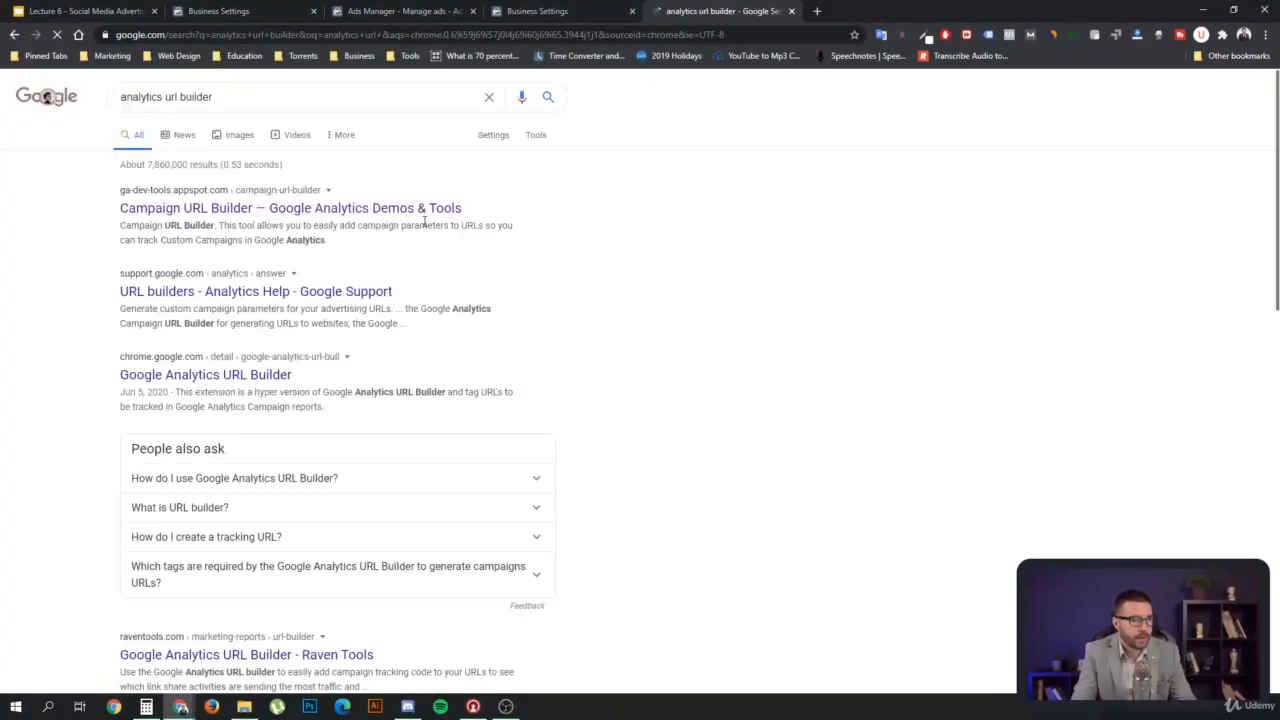
{"action": "left_click", "coordinate": [297, 215]}
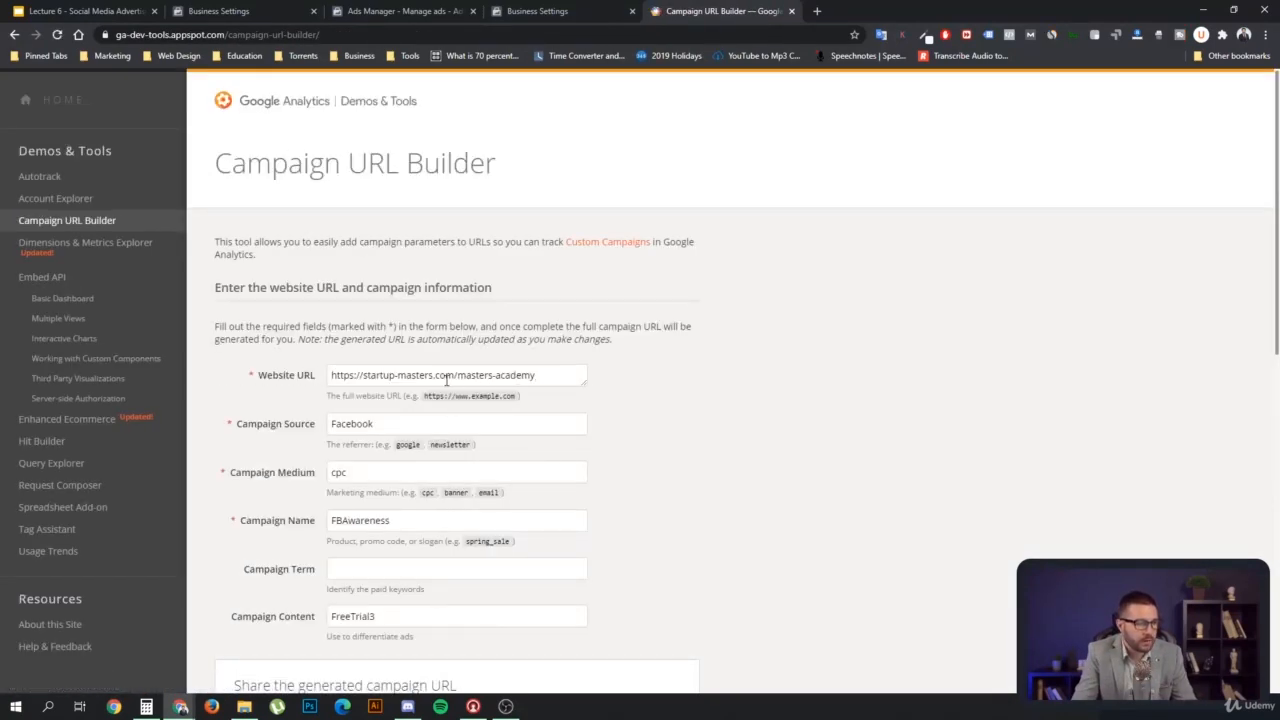
- Copy the generated campaign URL with its Facebook, cpc, FBAwareness and FreeTrial3 parameters, and use it as the ad's website URL in Ads Manager
{"action": "scroll", "coordinate": [462, 463], "scroll_direction": "down", "scroll_amount": 3}
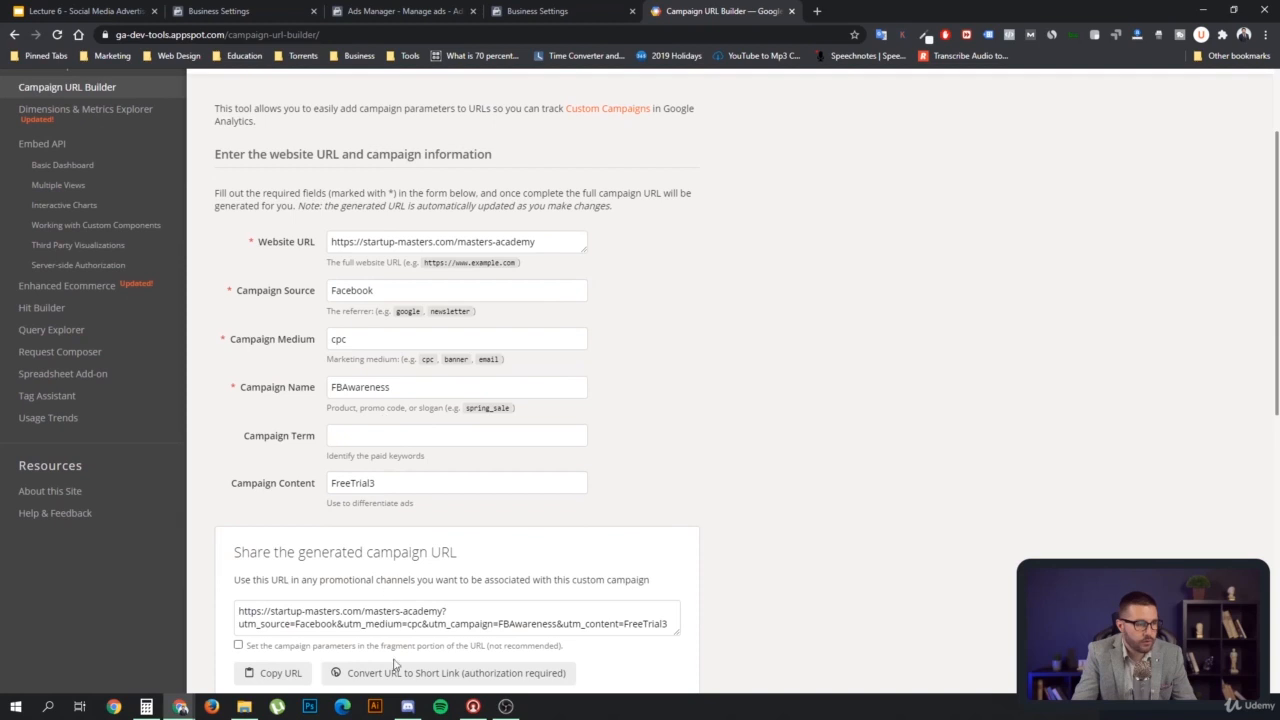
{"action": "left_click", "coordinate": [281, 674]}
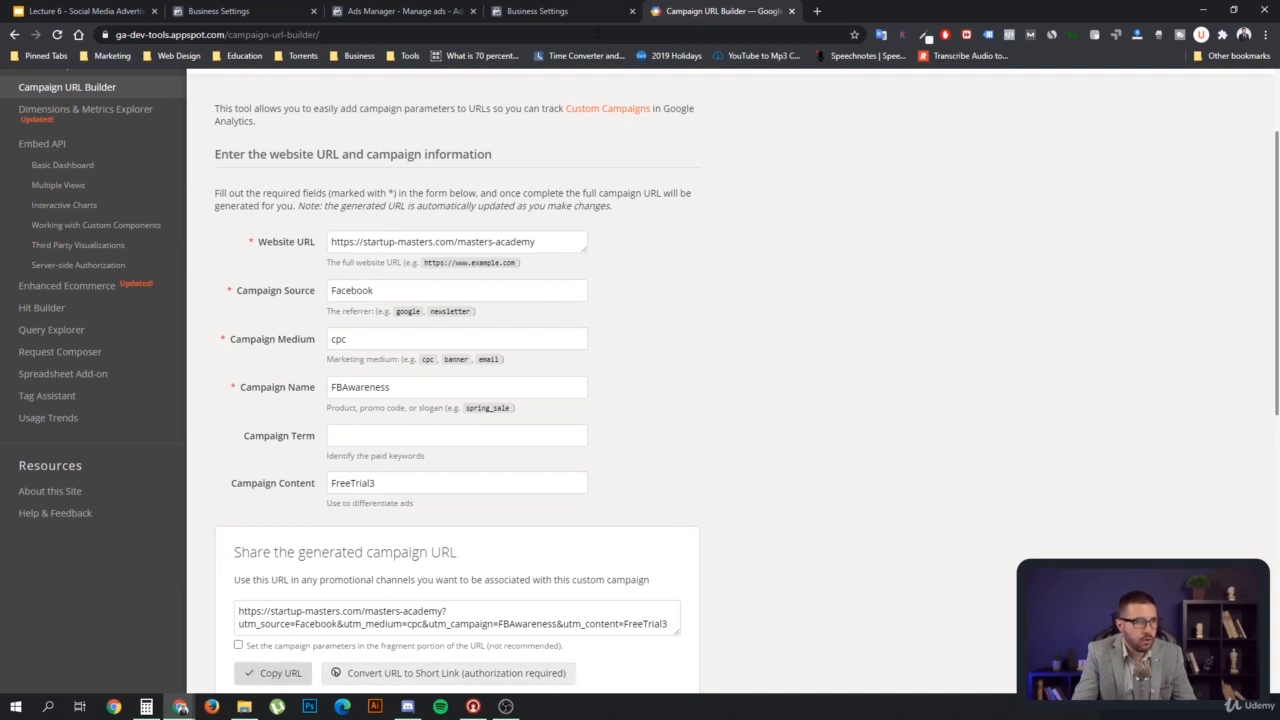
{"action": "left_click", "coordinate": [266, 14]}
{"action": "left_click", "coordinate": [400, 11]}
{"action": "triple_click", "coordinate": [722, 412]}
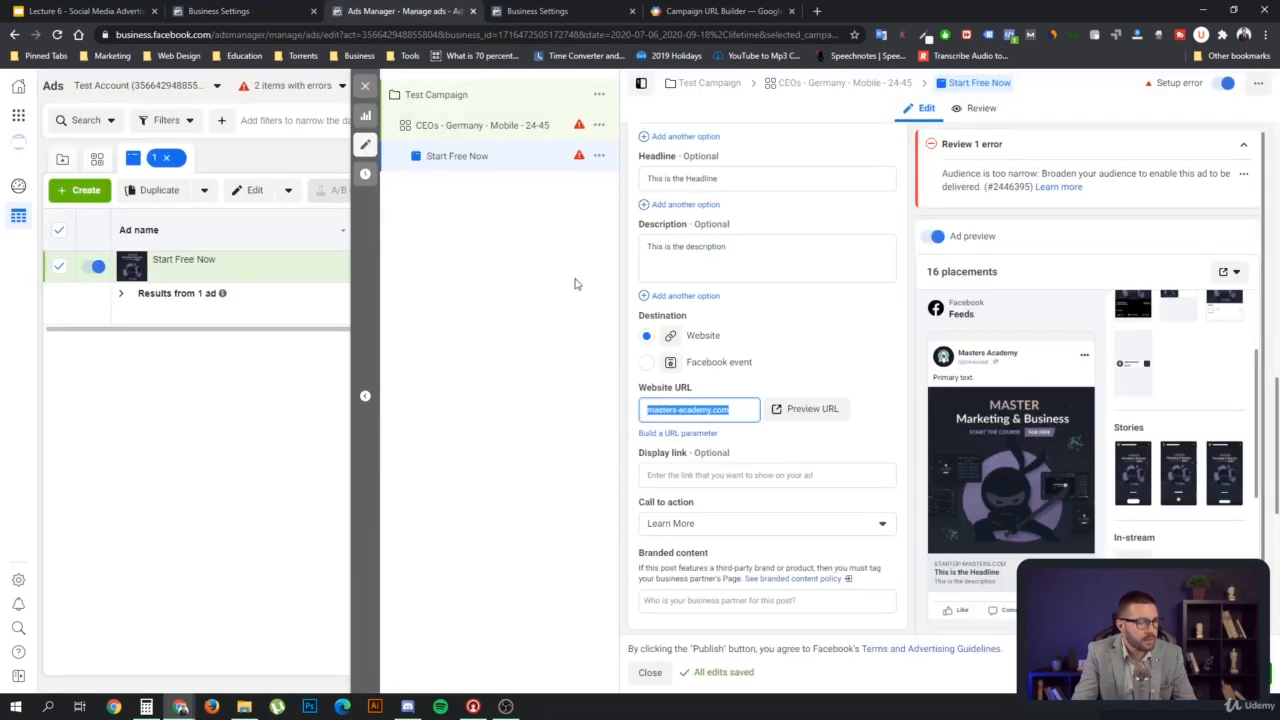
{"action": "left_click", "coordinate": [724, 420]}
{"action": "triple_click", "coordinate": [741, 414]}
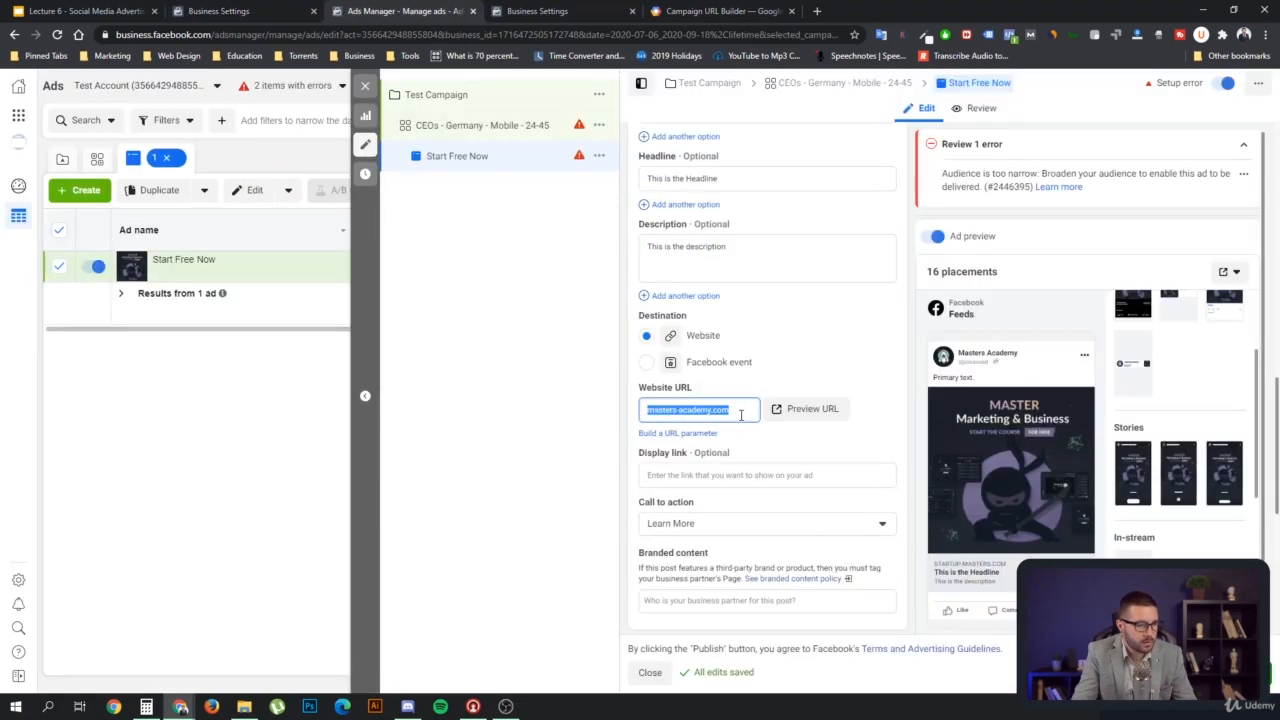
{"action": "type", "text": "https://startup-masters.com/masters-academy?utm_source=Facebook&utm_medium=cpc&utm_campaign=FBAwareness&utm_content=FreeTrial3"}
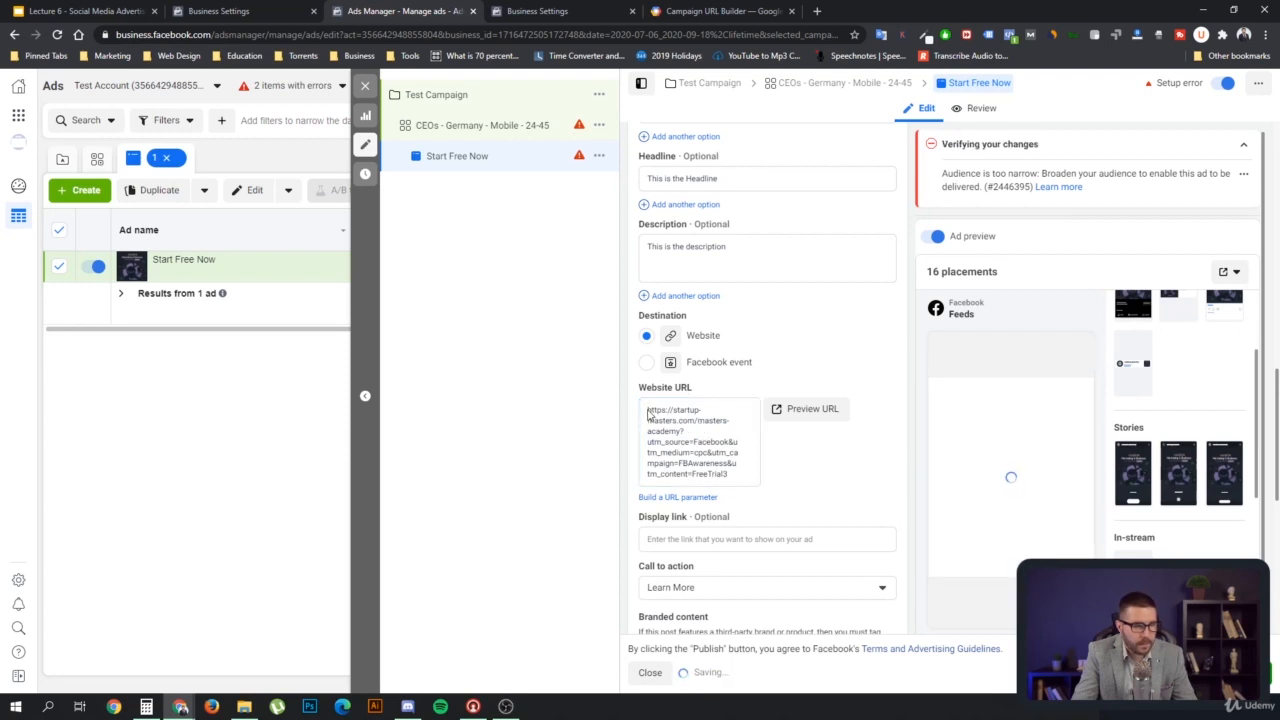
{"action": "left_click", "coordinate": [648, 411]}
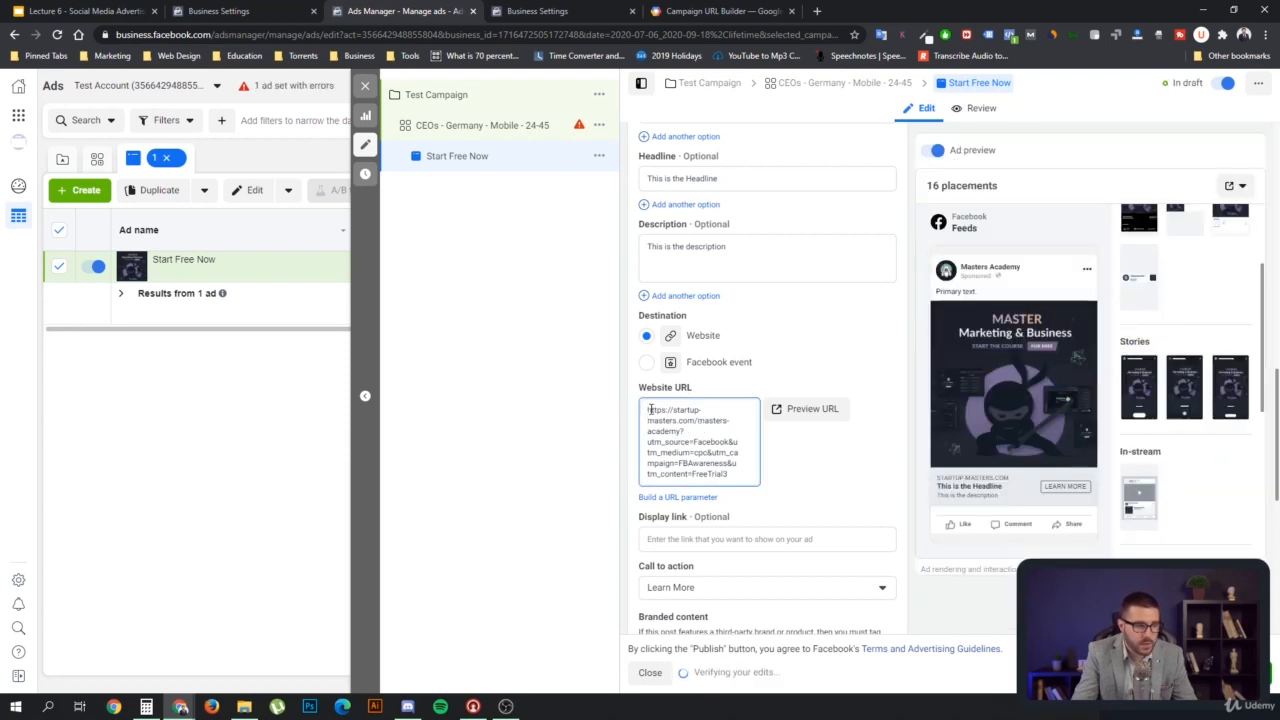
{"action": "left_click_drag", "start_coordinate": [648, 411], "coordinate": [696, 421]}
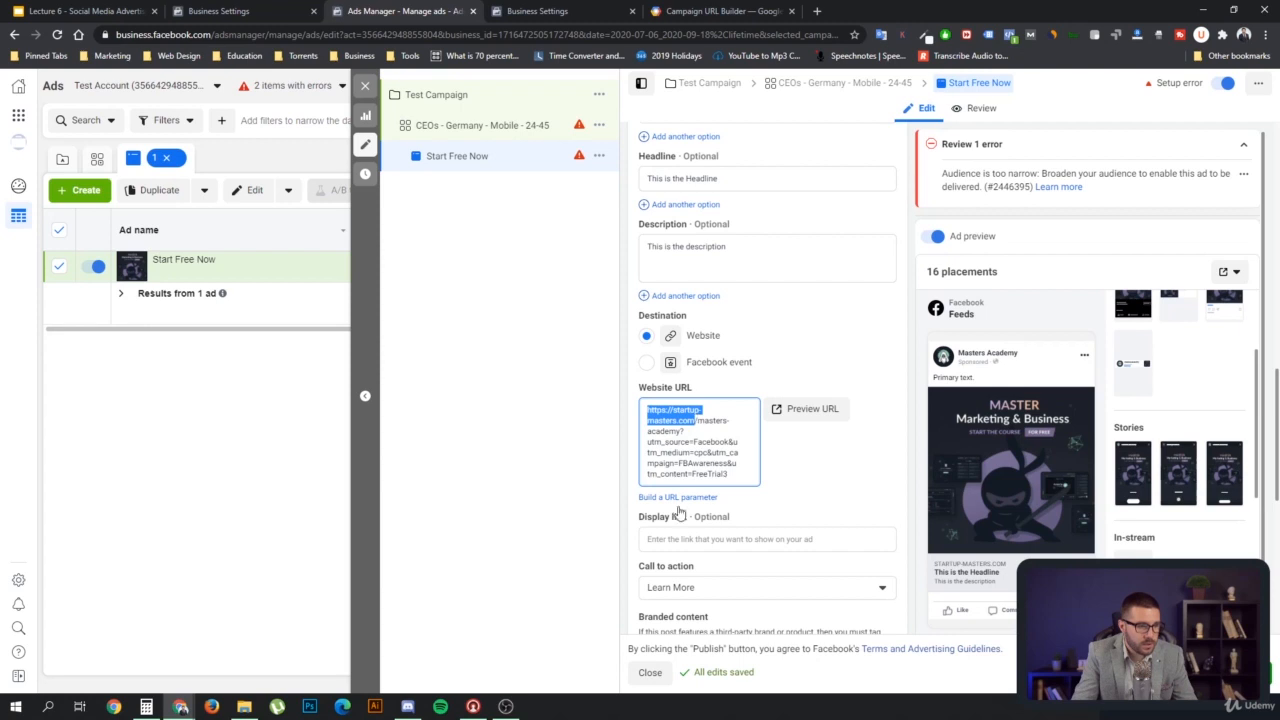
{"action": "key", "text": "ctrl+c"}
{"action": "left_click", "coordinate": [680, 540]}
{"action": "key", "text": "ctrl+v"}
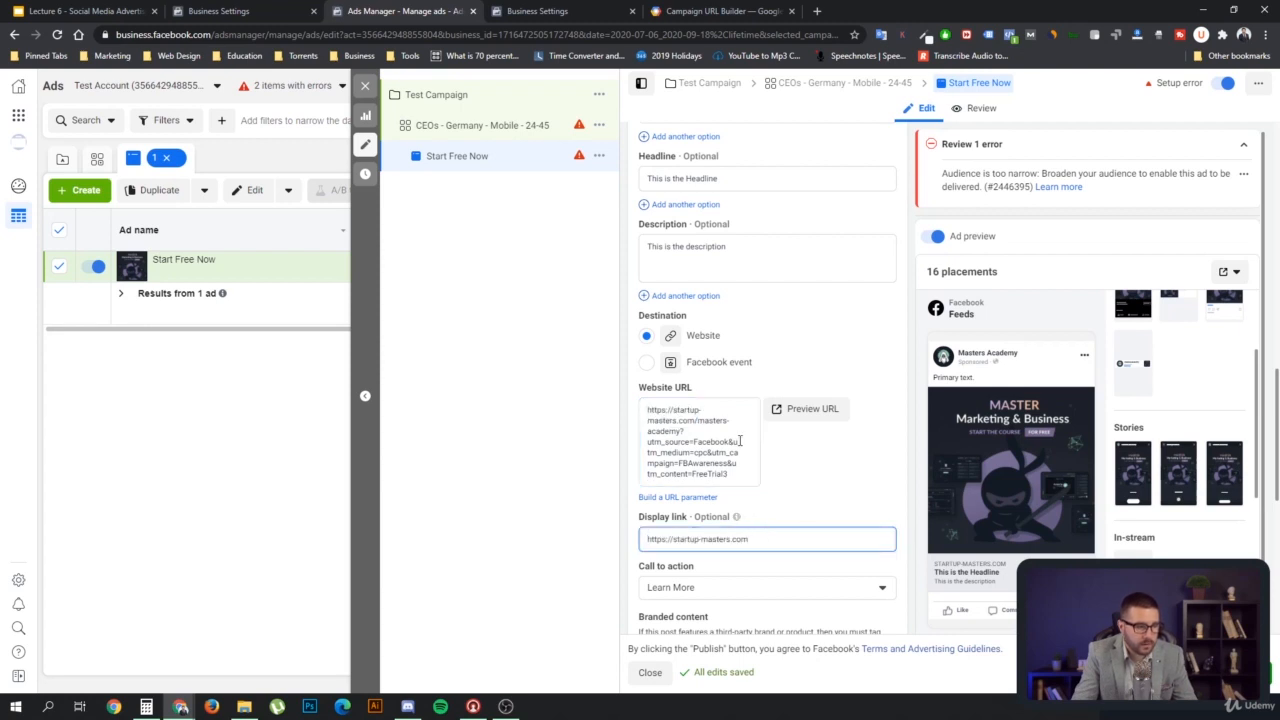
{"action": "left_click_drag", "start_coordinate": [681, 431], "coordinate": [635, 398]}
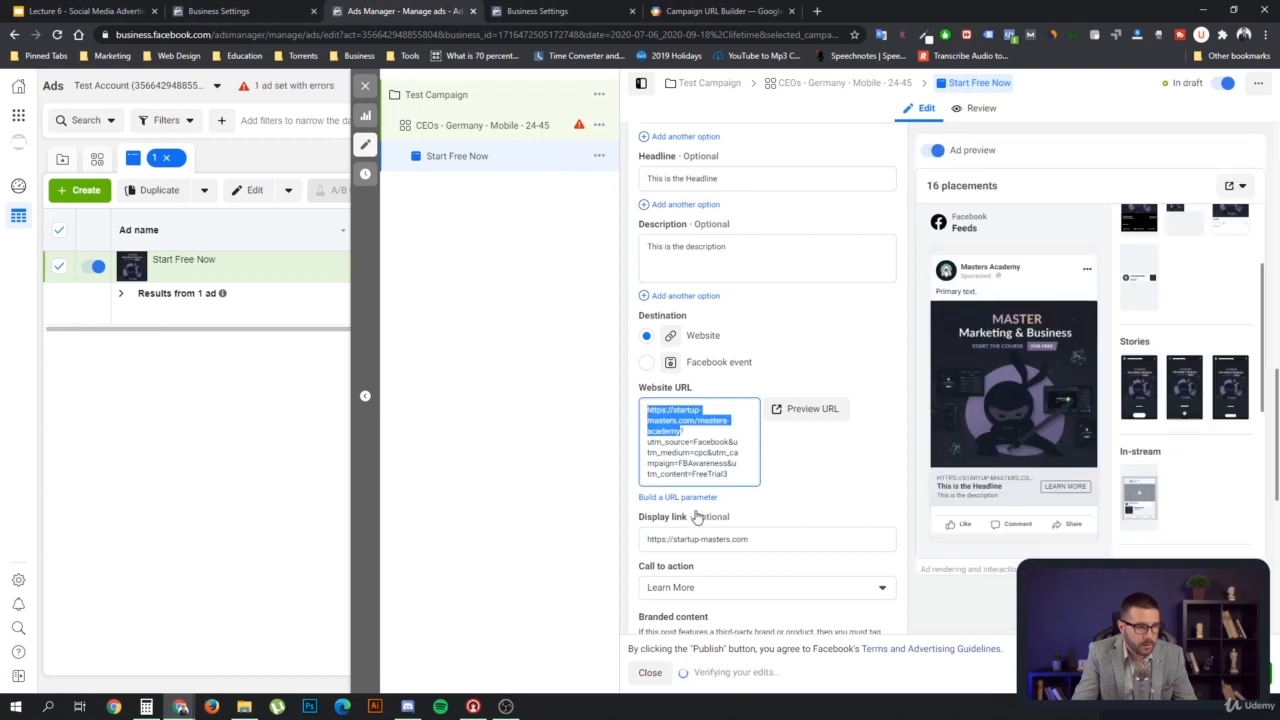
{"action": "left_click", "coordinate": [766, 537]}
{"action": "key", "text": "ctrl+v"}
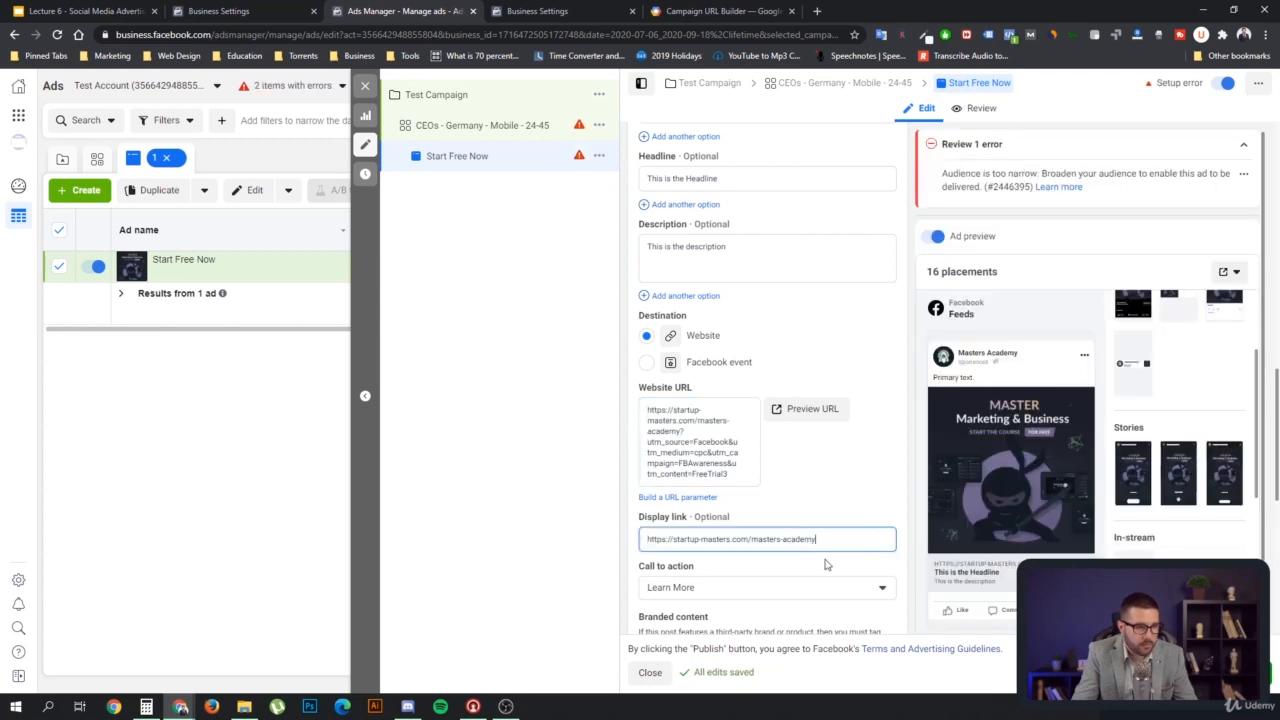
{"action": "left_click", "coordinate": [757, 506]}
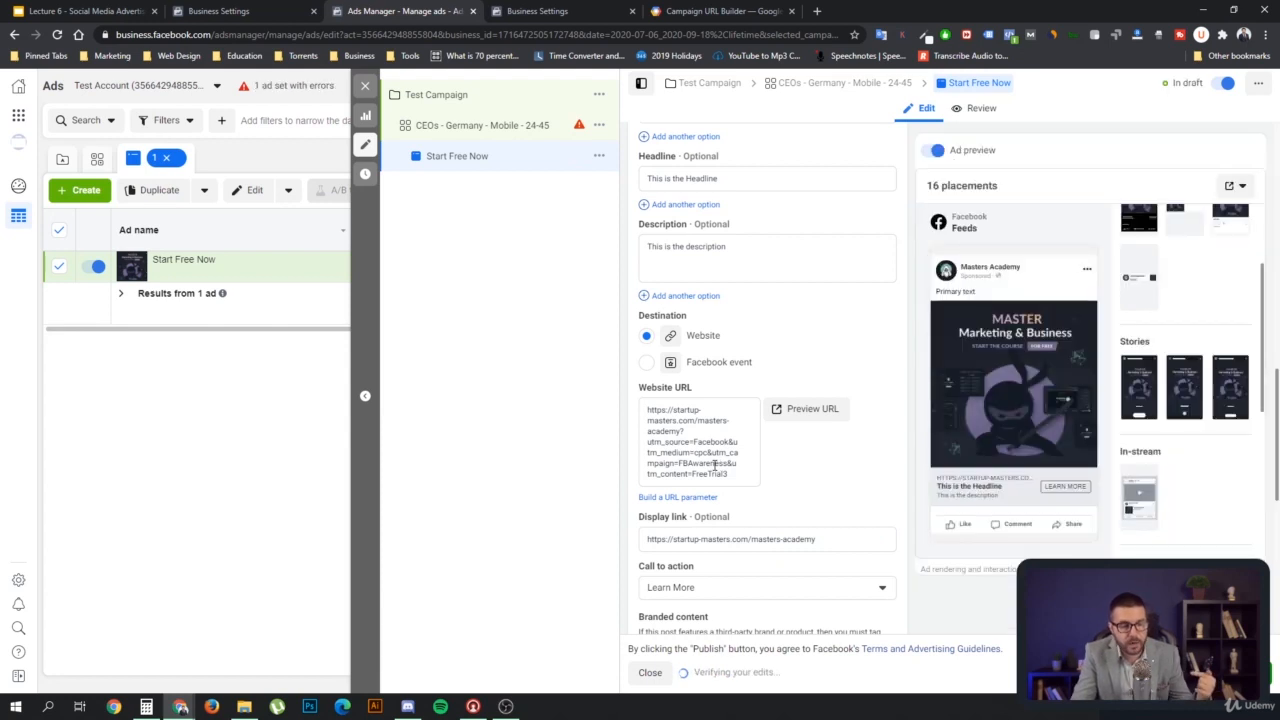
- Set the ad's call to action to Apply Now
{"action": "scroll", "coordinate": [800, 513], "scroll_direction": "down", "scroll_amount": 1}
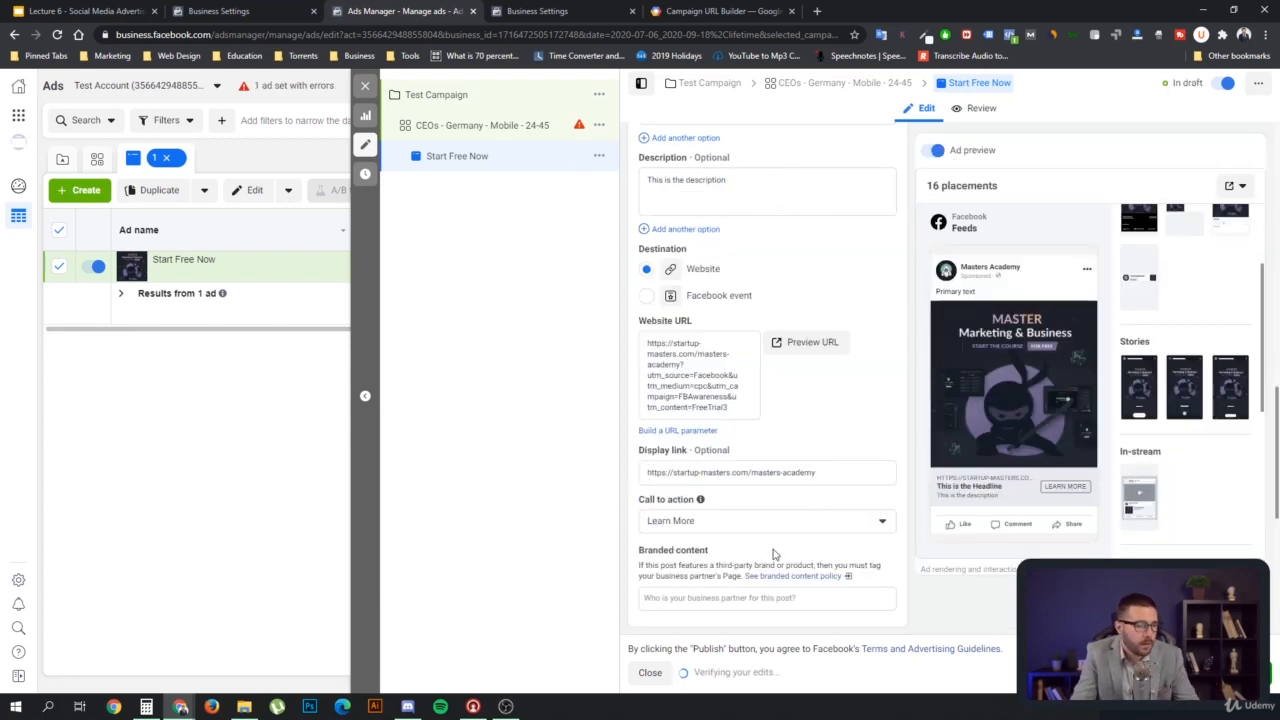
{"action": "left_click", "coordinate": [723, 522]}
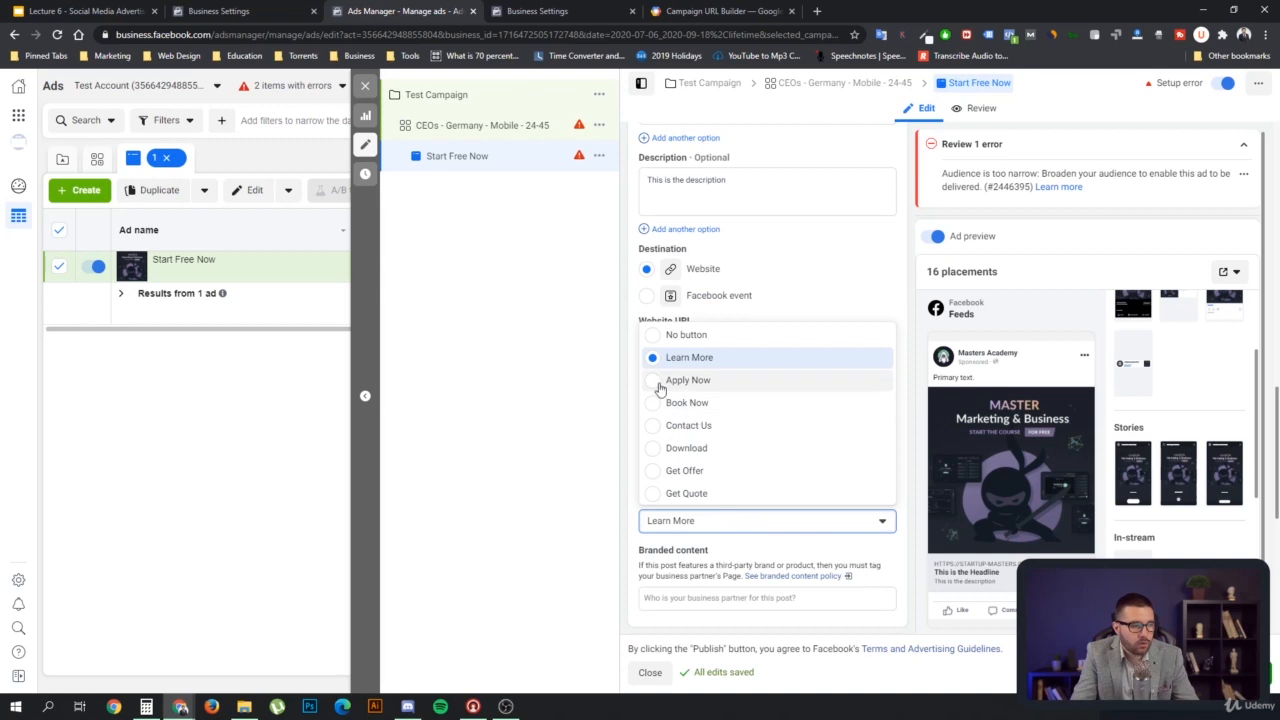
{"action": "left_click", "coordinate": [690, 380]}
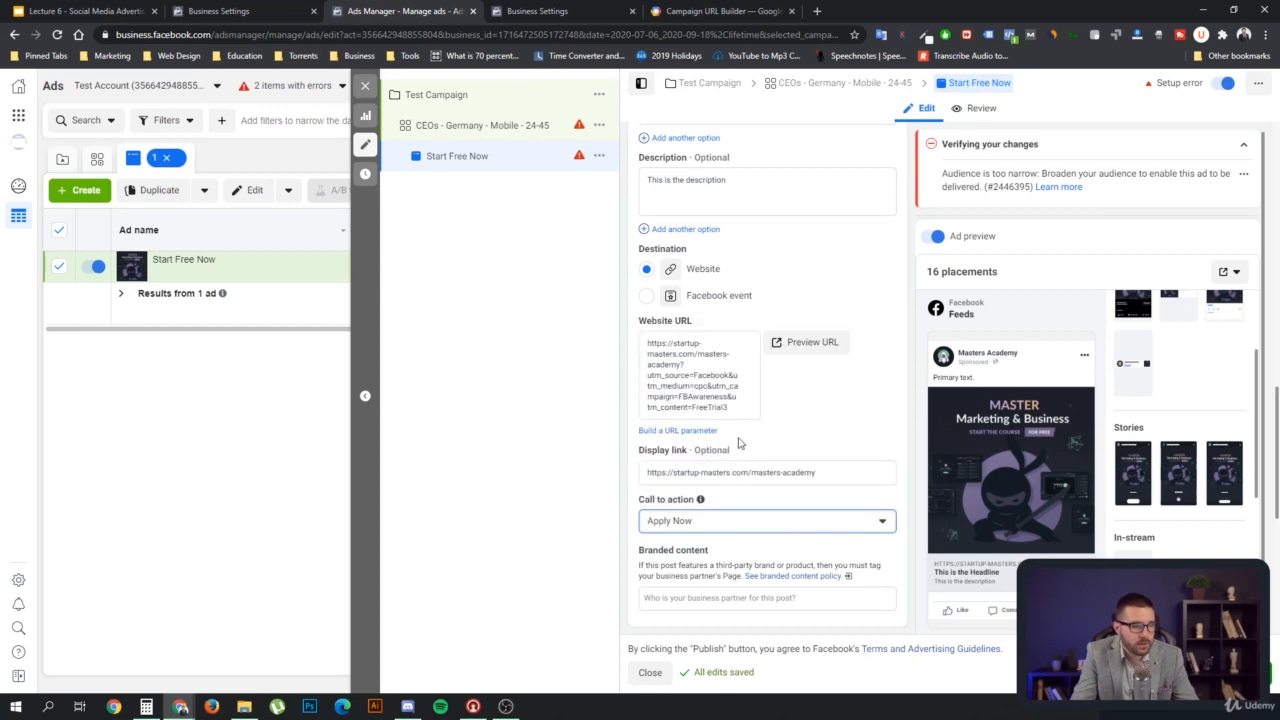
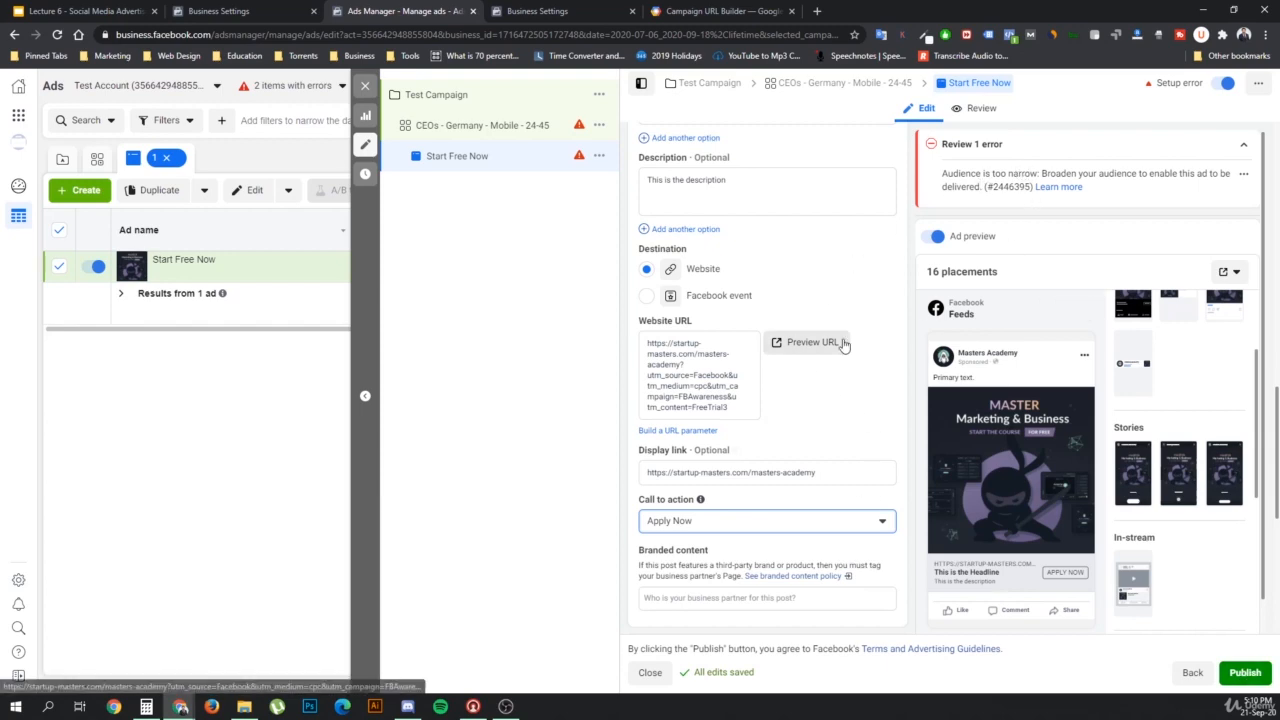
- Remove the Health and Safety Executive job title from the detailed targeting of the CEOs - Germany - Mobile - 24-45 ad set
{"action": "scroll", "coordinate": [846, 343], "scroll_direction": "up", "scroll_amount": 10}
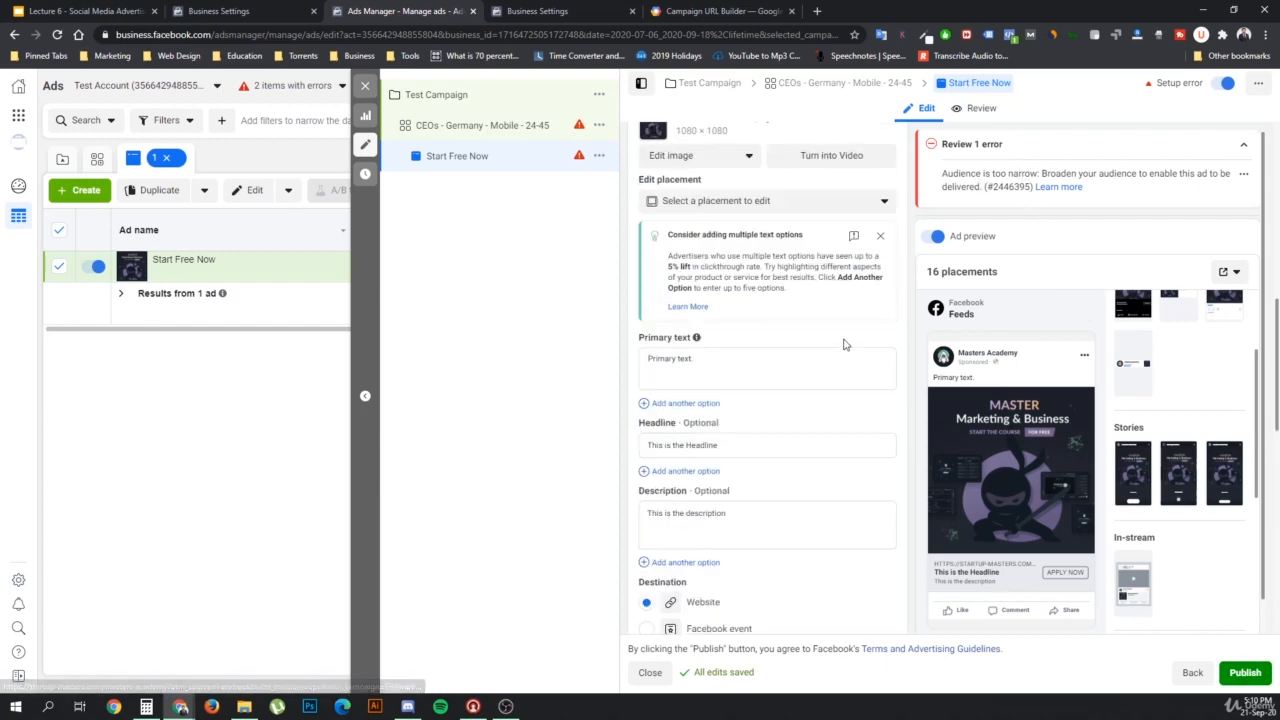
{"action": "left_click", "coordinate": [497, 125]}
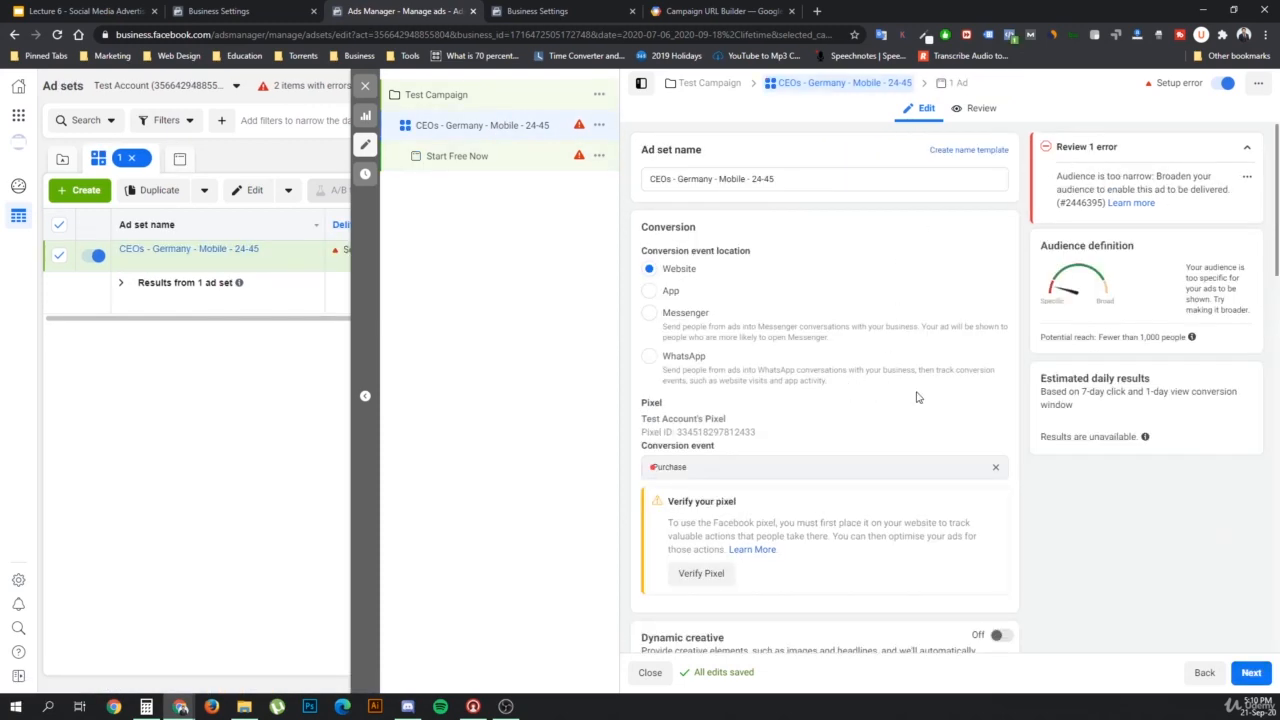
{"action": "scroll", "coordinate": [885, 397], "scroll_direction": "down", "scroll_amount": 10}
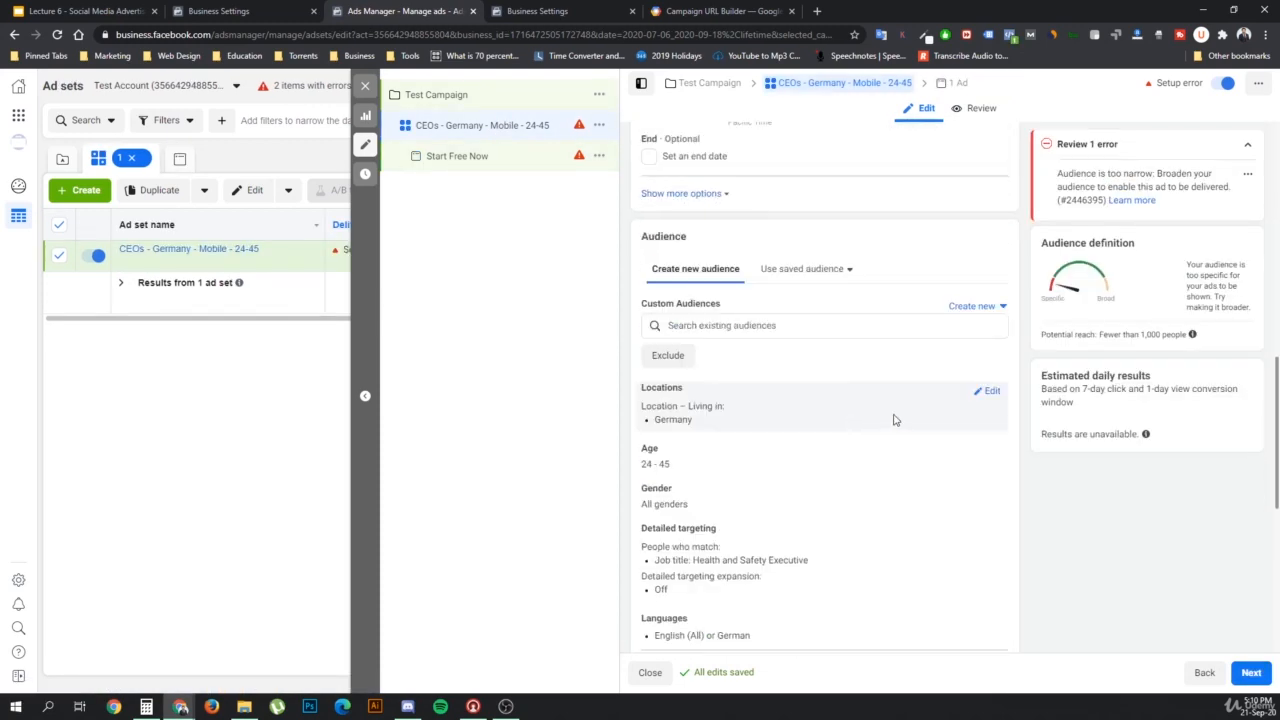
{"action": "scroll", "coordinate": [895, 420], "scroll_direction": "down", "scroll_amount": 3}
{"action": "scroll", "coordinate": [854, 360], "scroll_direction": "up", "scroll_amount": 2}
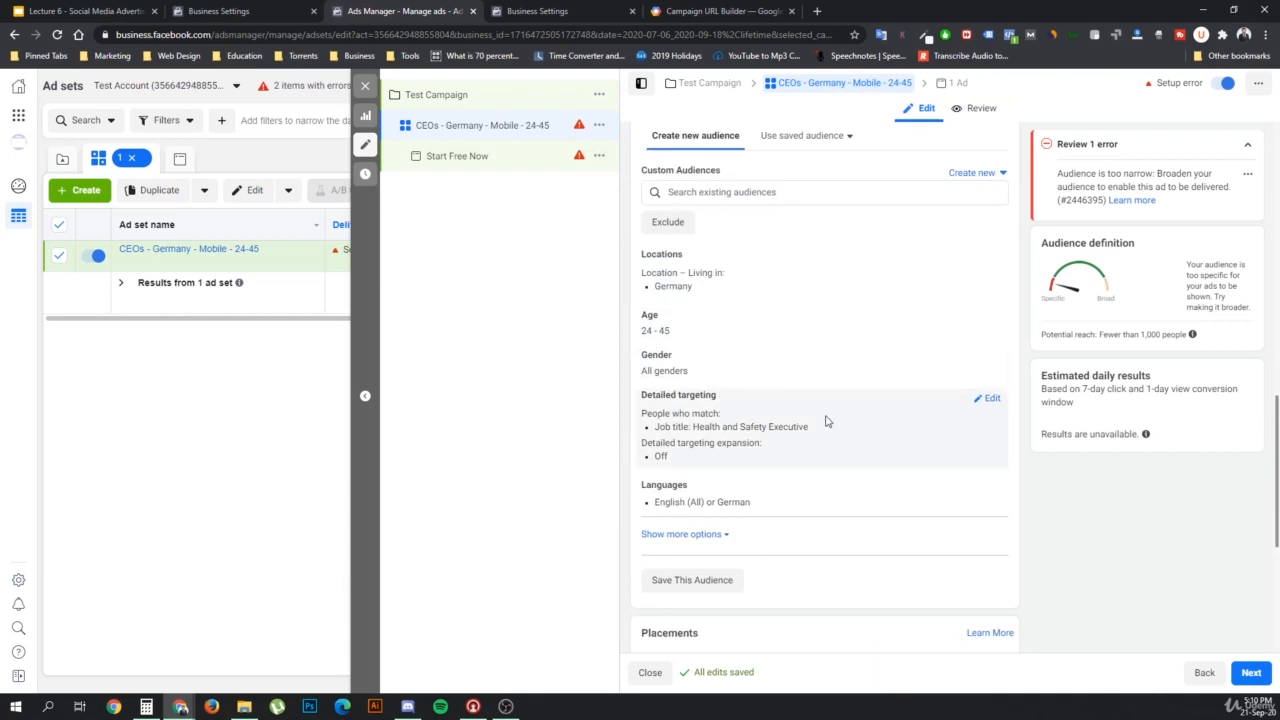
{"action": "left_click", "coordinate": [990, 399]}
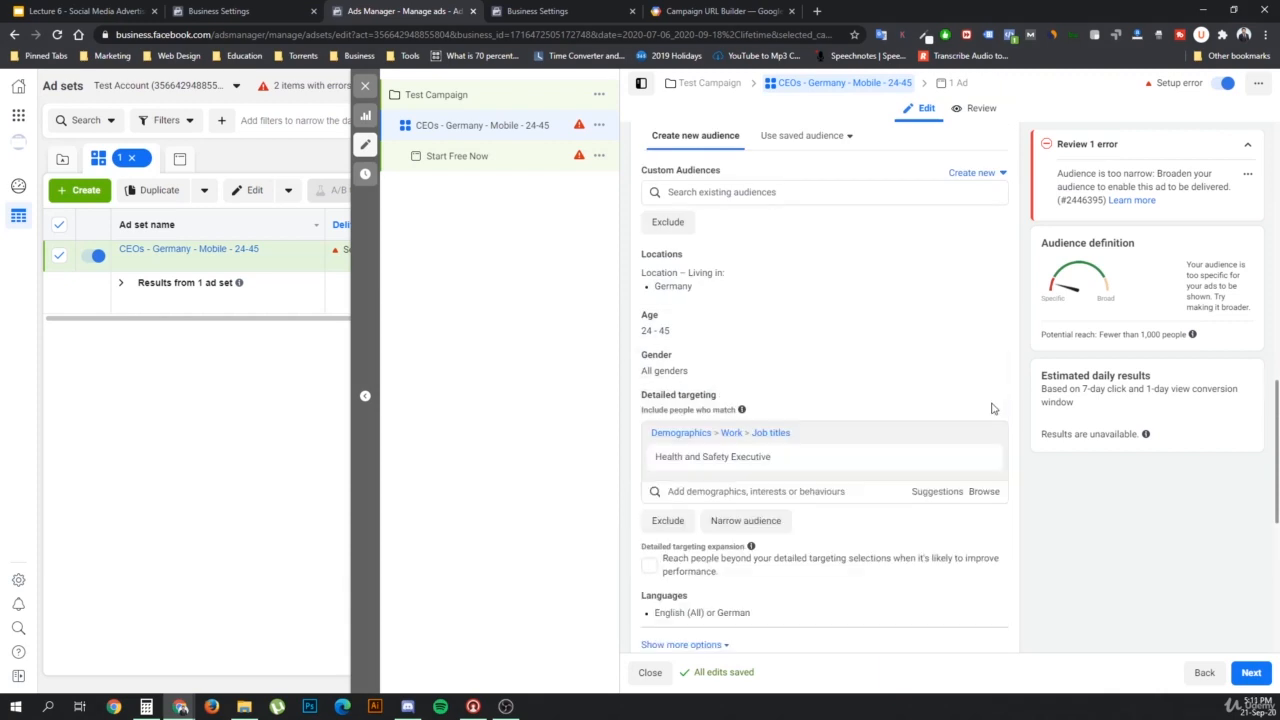
{"action": "mouse_move", "coordinate": [783, 455]}
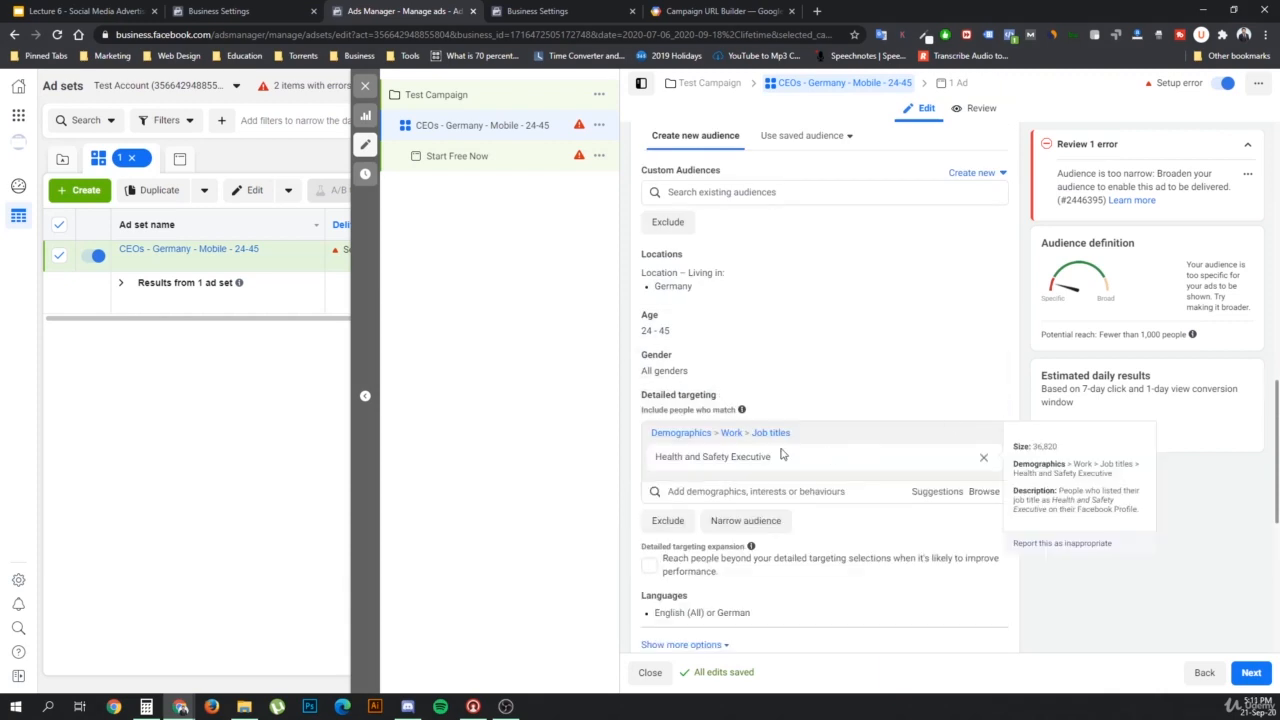
{"action": "left_click", "coordinate": [984, 460]}
- Browse the detailed targeting categories down to the job titles under Demographics > Work and search them for "president"
{"action": "left_click", "coordinate": [984, 433]}
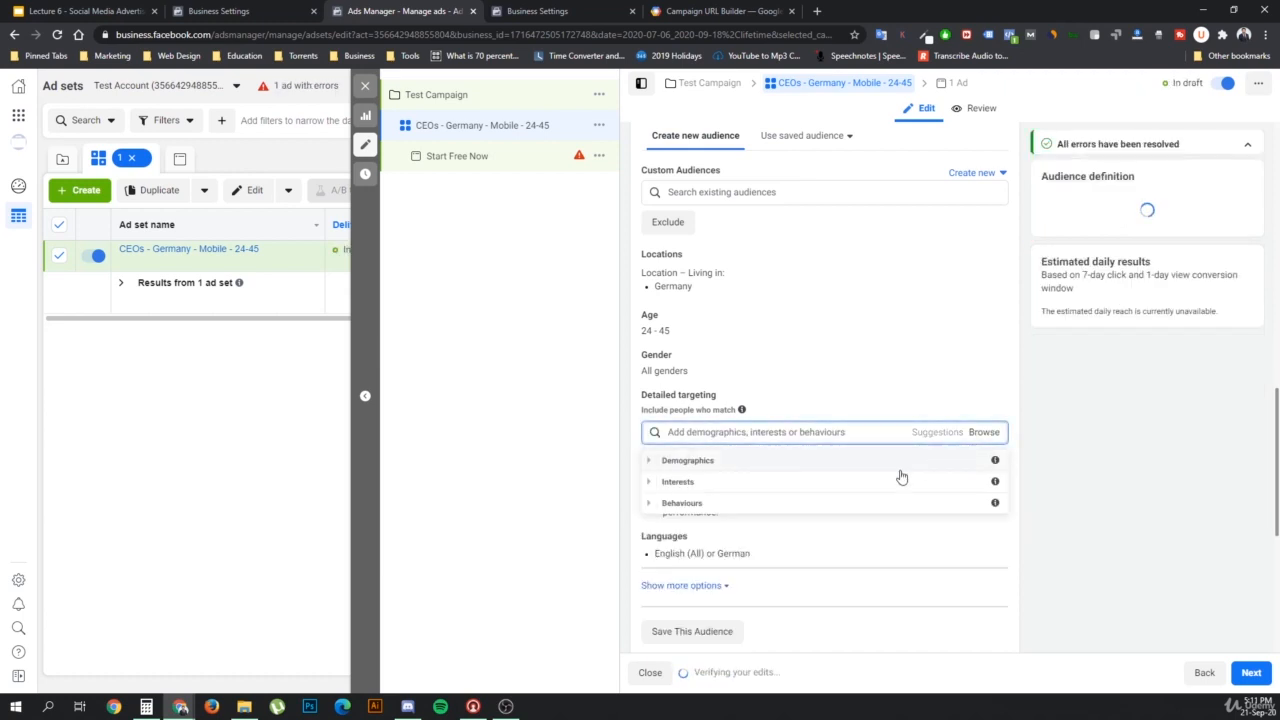
{"action": "left_click", "coordinate": [682, 503]}
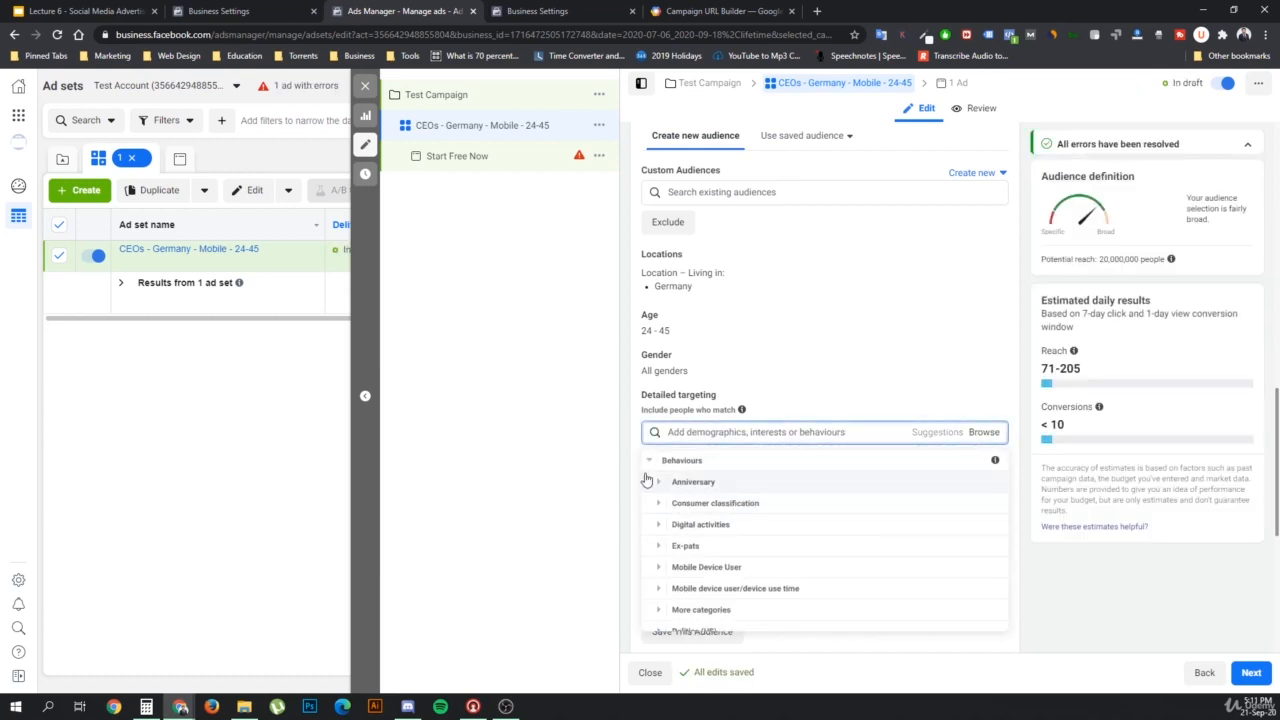
{"action": "left_click", "coordinate": [649, 465]}
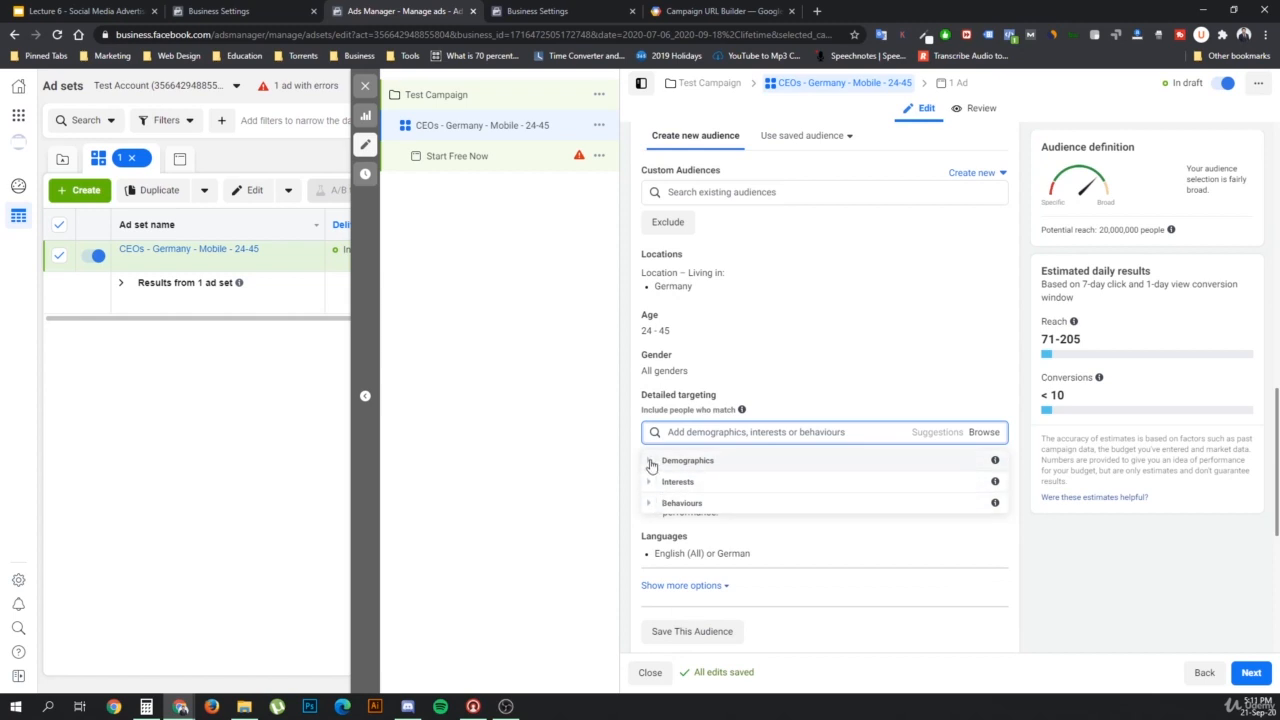
{"action": "left_click", "coordinate": [650, 461]}
{"action": "left_click", "coordinate": [655, 590]}
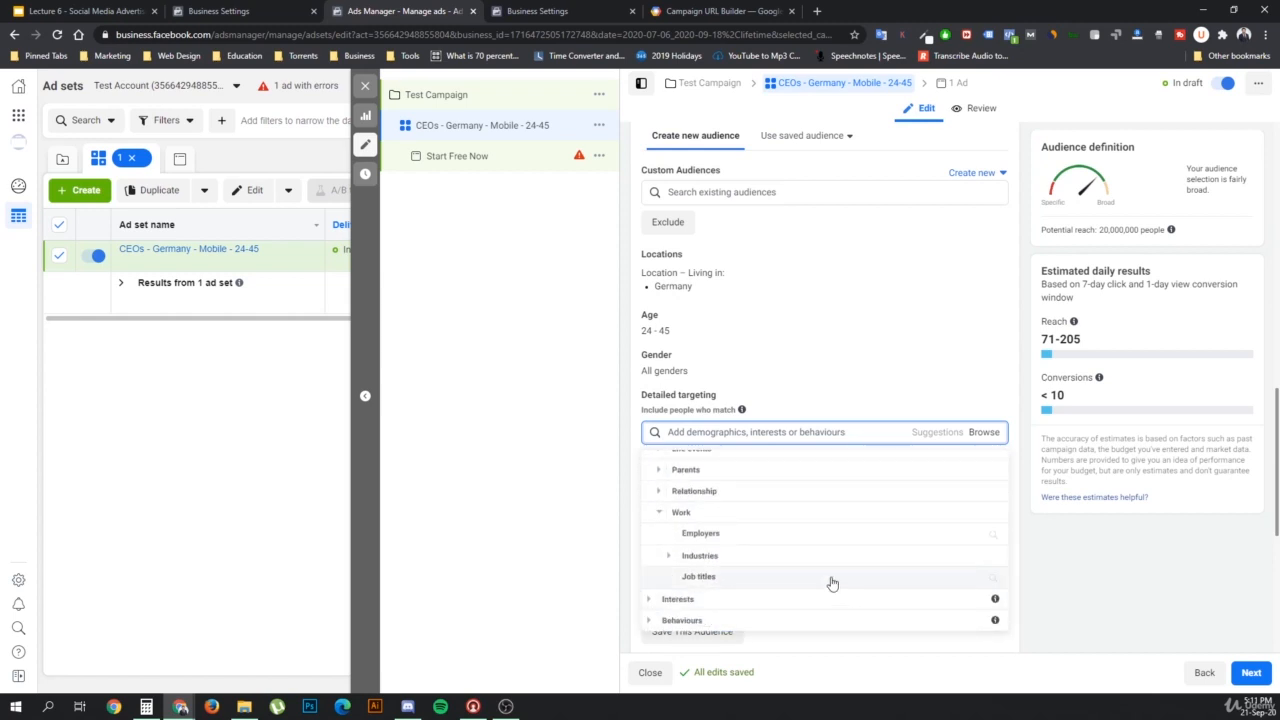
{"action": "left_click", "coordinate": [748, 580]}
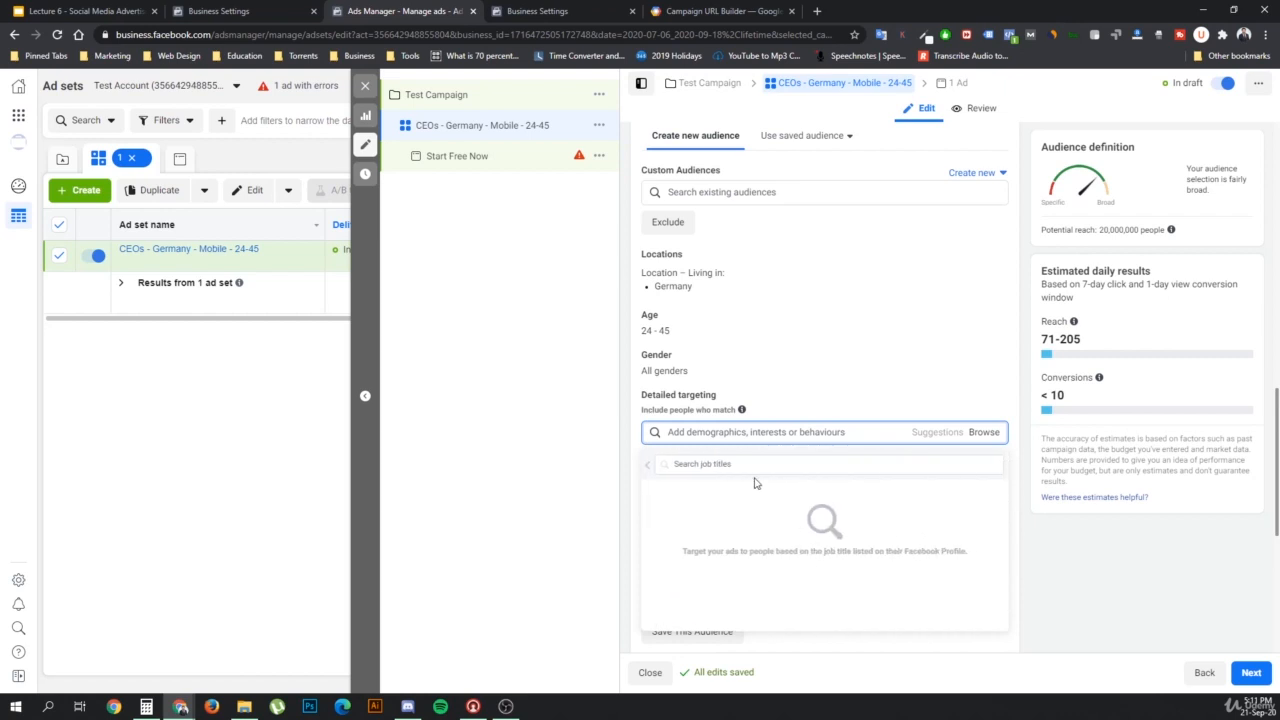
{"action": "left_click", "coordinate": [736, 465]}
{"action": "type", "text": "president"}
{"action": "left_click_drag", "start_coordinate": [717, 464], "coordinate": [660, 470]}
{"action": "key", "text": "BackSpace"}
{"action": "left_click", "coordinate": [735, 450]}
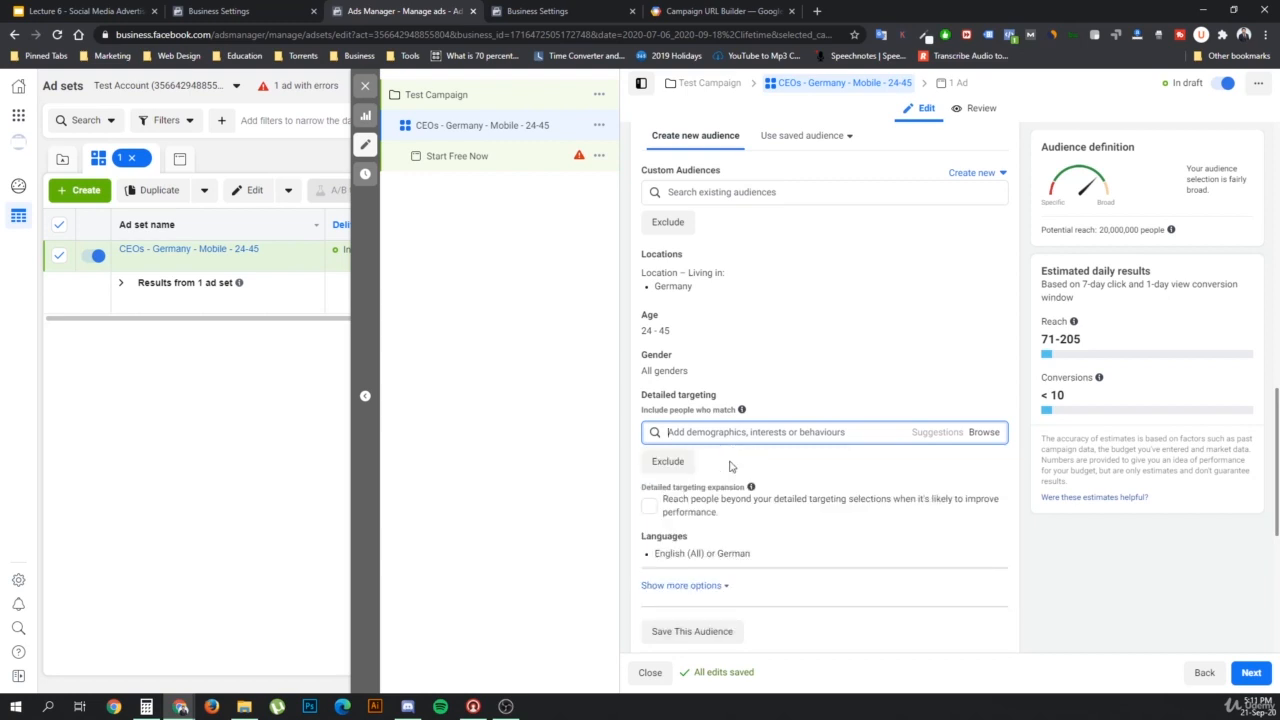
- Look through the targeting behaviours and interests, and add the Chief executive officer interest to the ad set's detailed targeting
{"action": "left_click", "coordinate": [983, 432]}
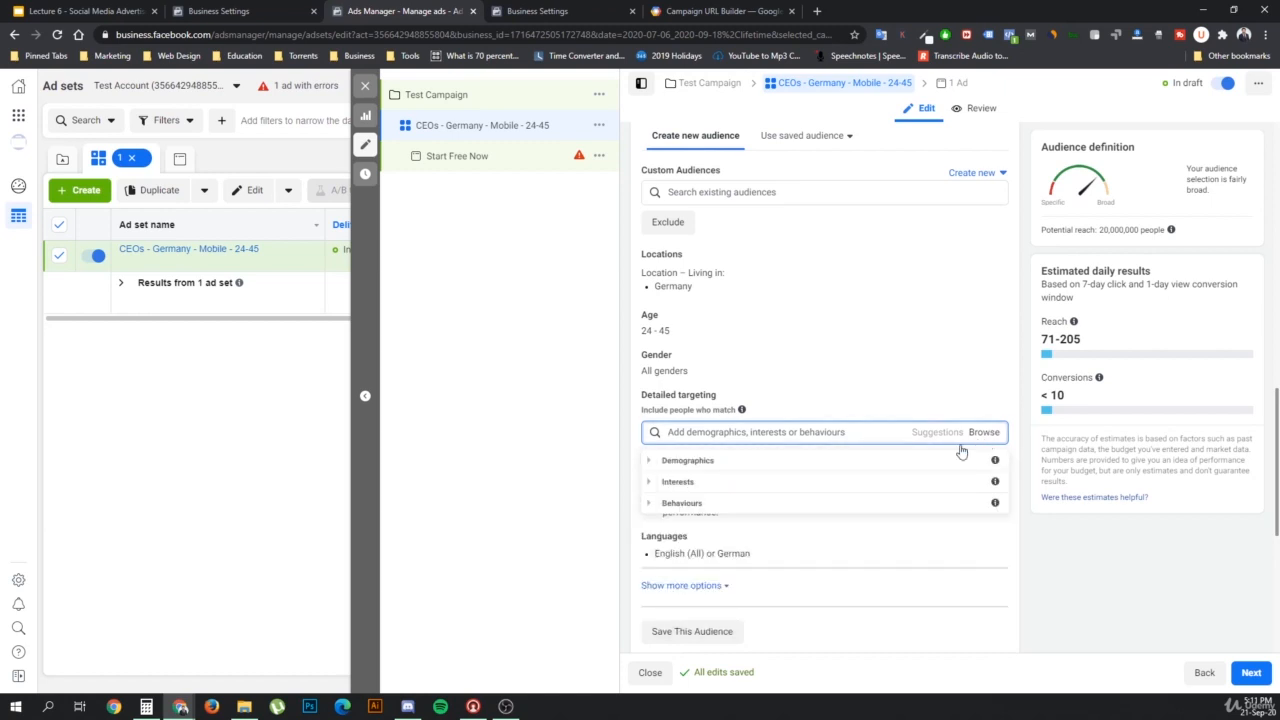
{"action": "left_click", "coordinate": [652, 504]}
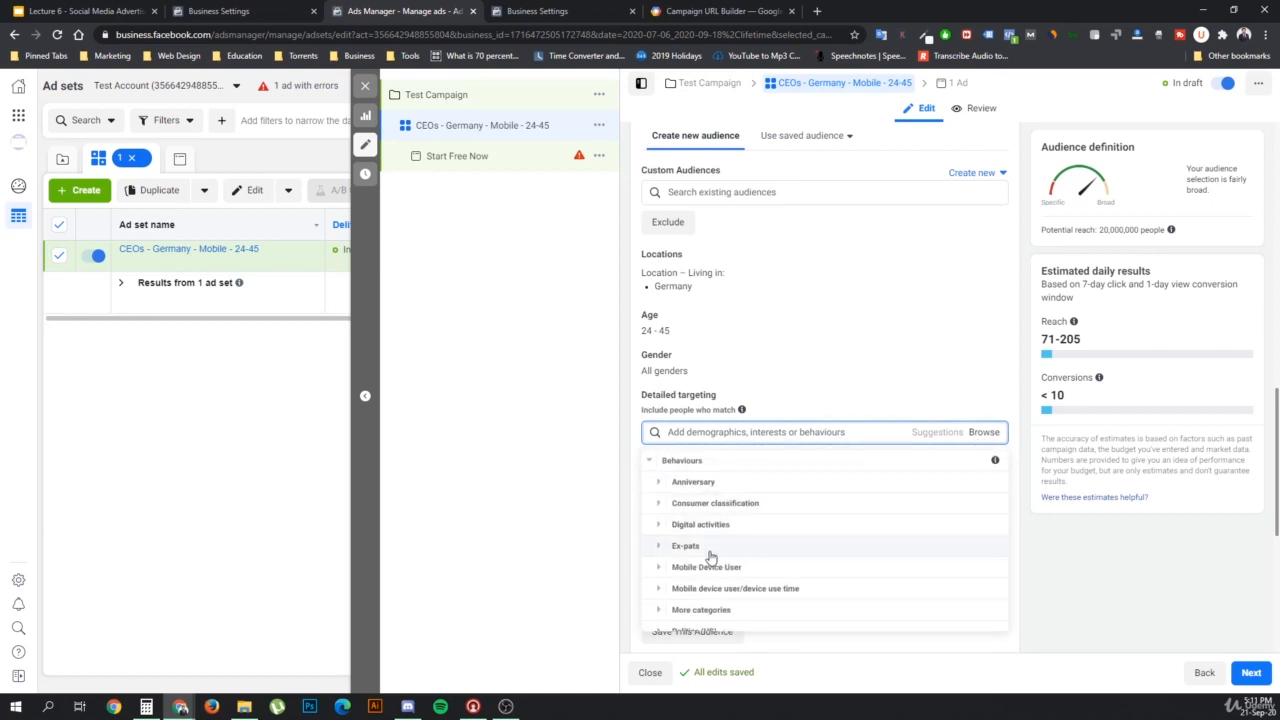
{"action": "scroll", "coordinate": [786, 563], "scroll_direction": "down", "scroll_amount": 1}
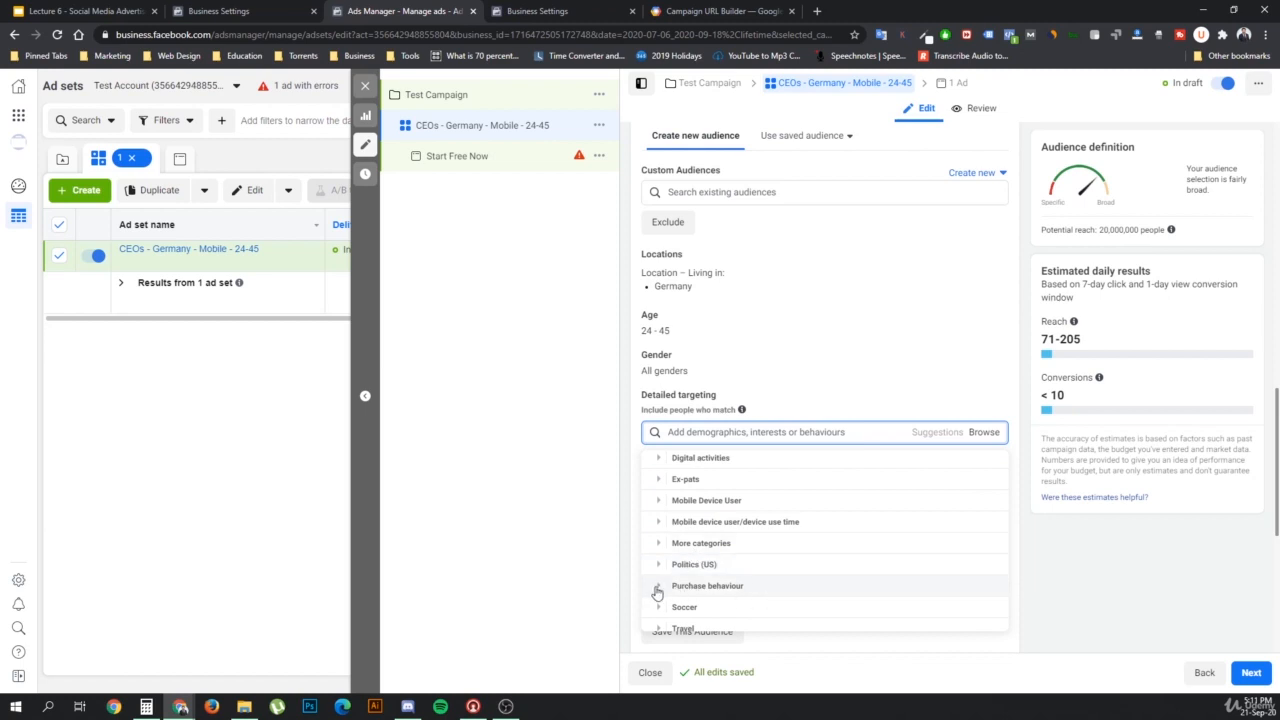
{"action": "scroll", "coordinate": [661, 491], "scroll_direction": "up", "scroll_amount": 2}
{"action": "left_click", "coordinate": [651, 462]}
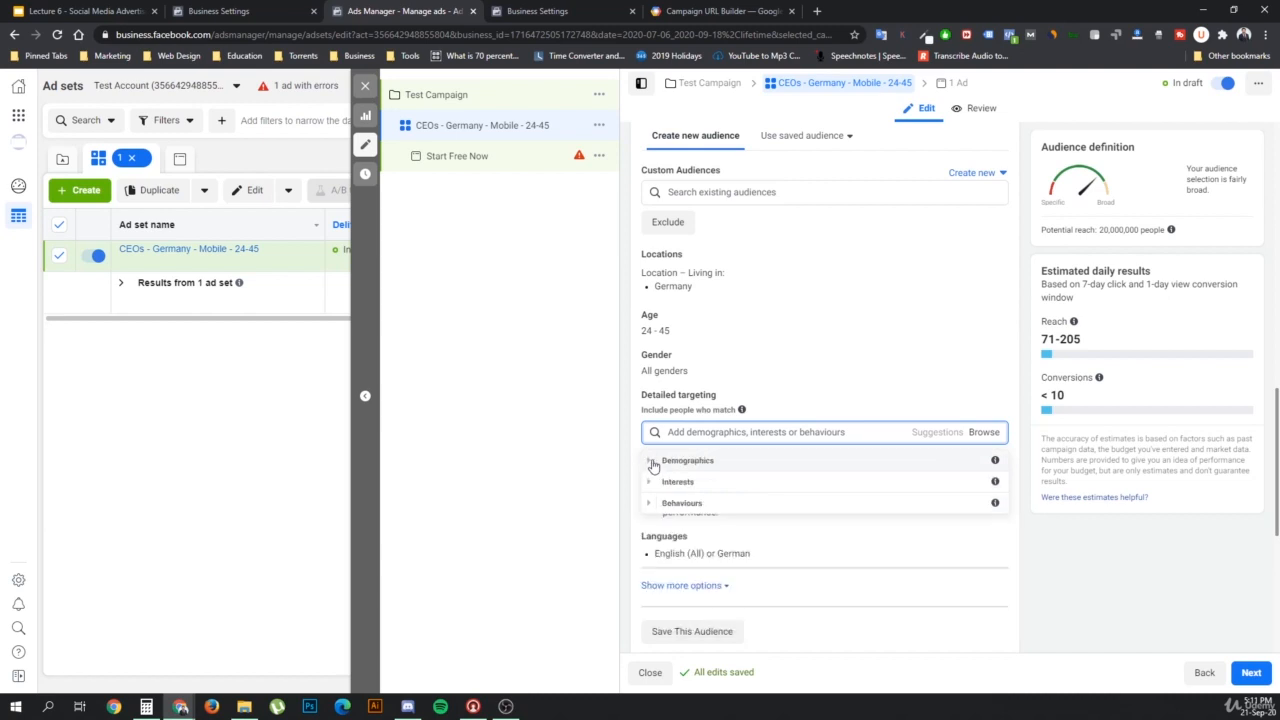
{"action": "left_click", "coordinate": [649, 483]}
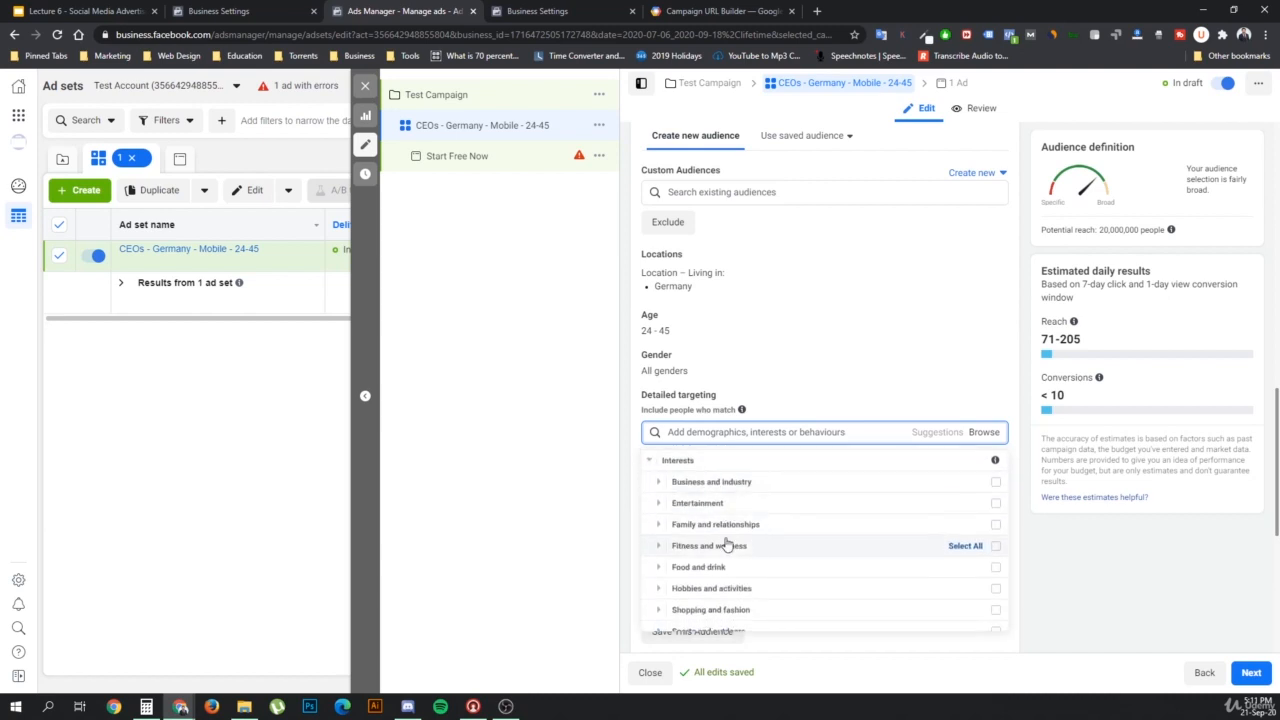
{"action": "left_click", "coordinate": [703, 433]}
{"action": "type", "text": "co"}
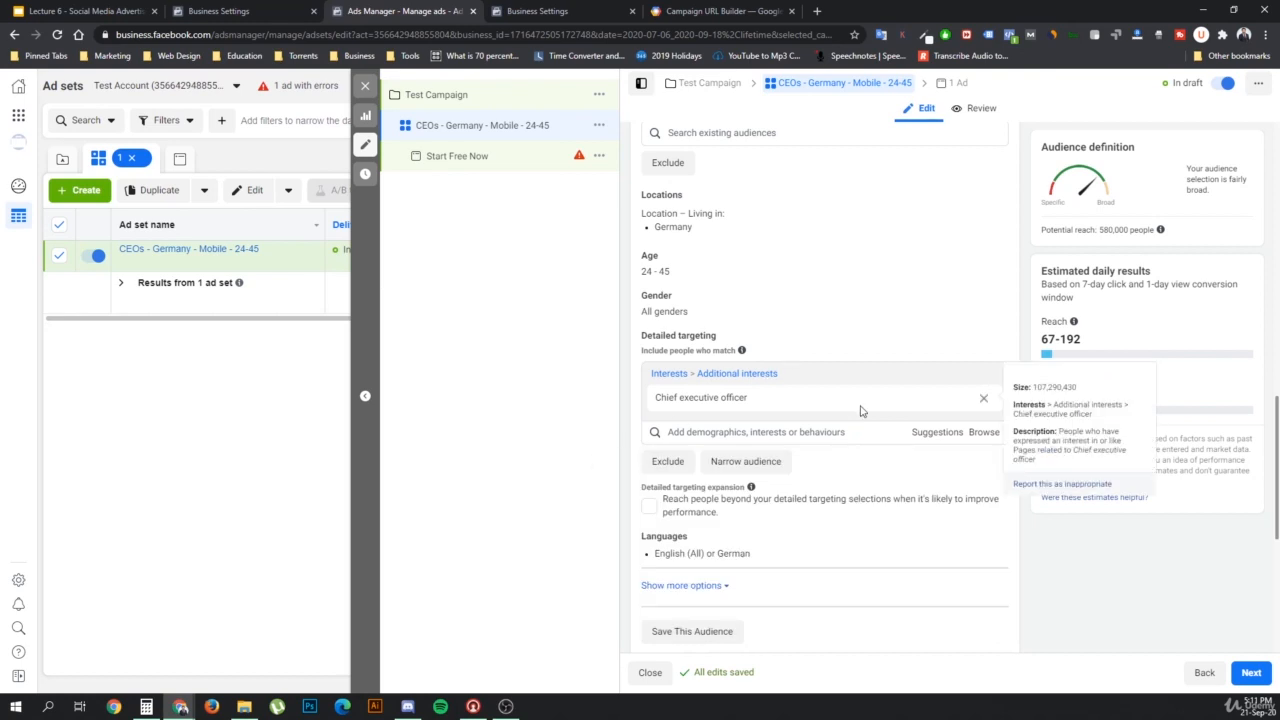
- Try to publish the Start Free Now ad with the account set to Bulgaria, US Dollar and America/Los_Angeles, and cancel adding a payment method
{"action": "left_click", "coordinate": [491, 160]}
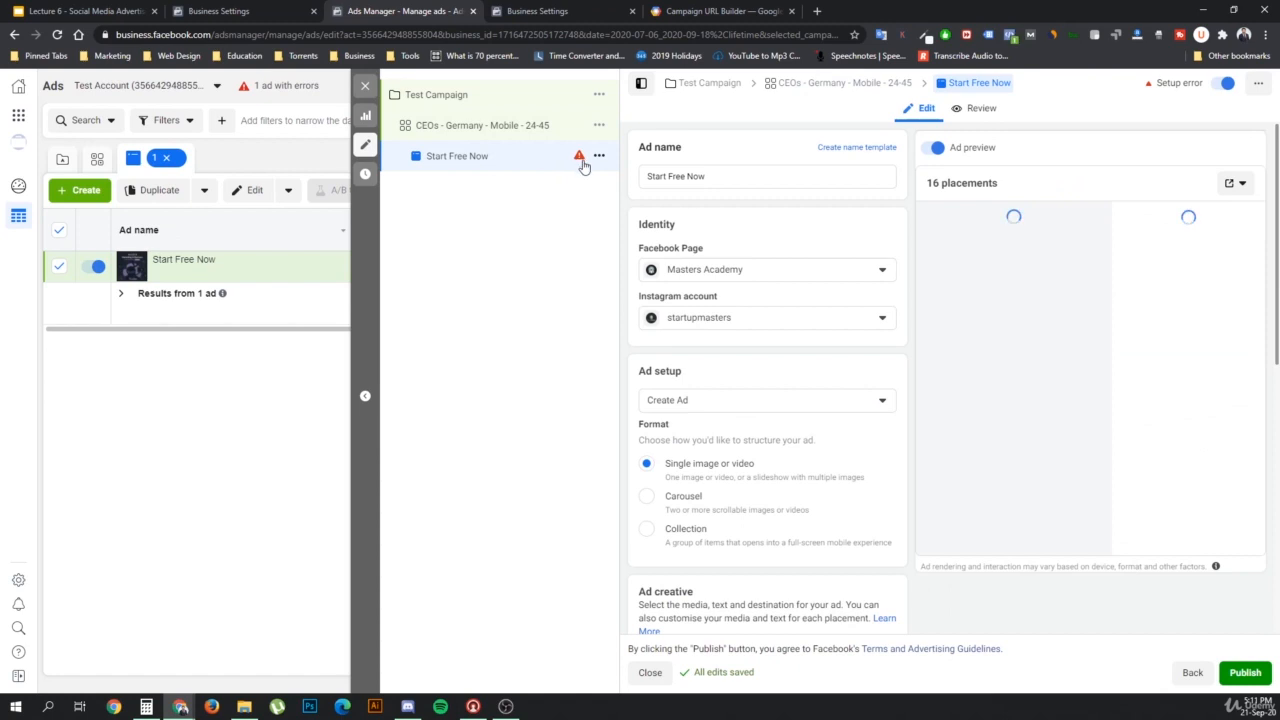
{"action": "mouse_move", "coordinate": [580, 160]}
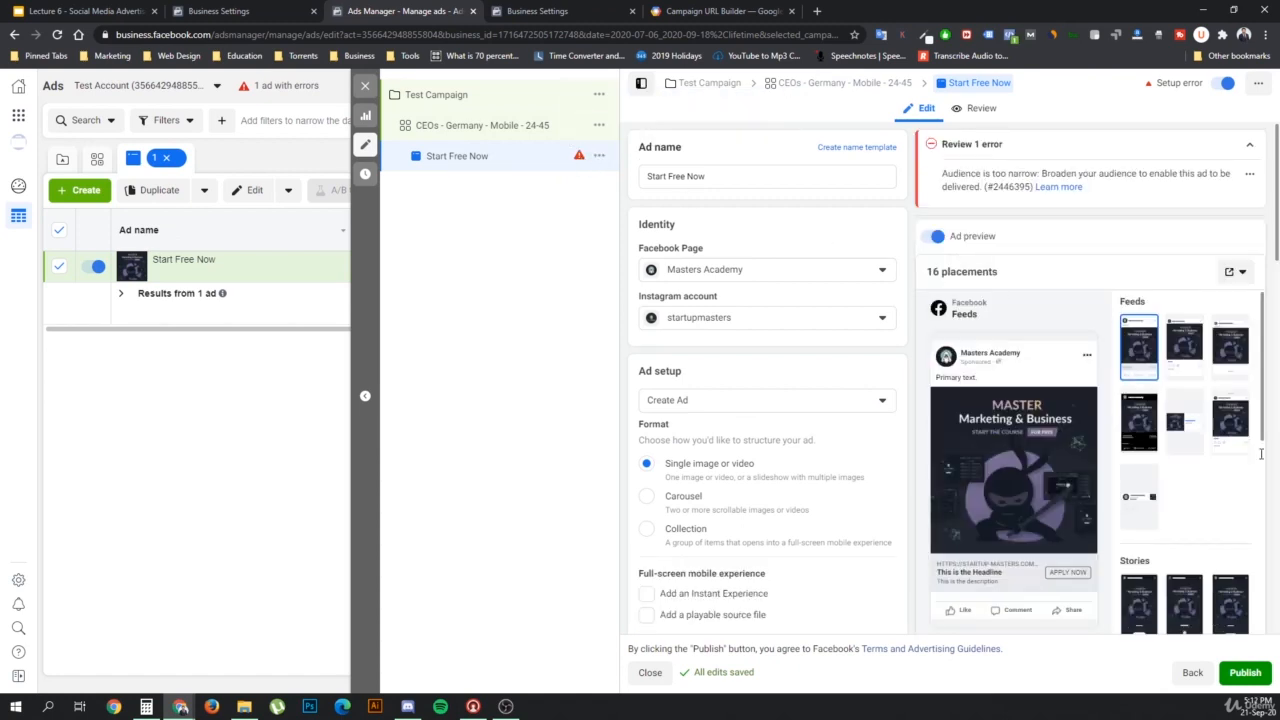
{"action": "left_click", "coordinate": [1262, 682]}
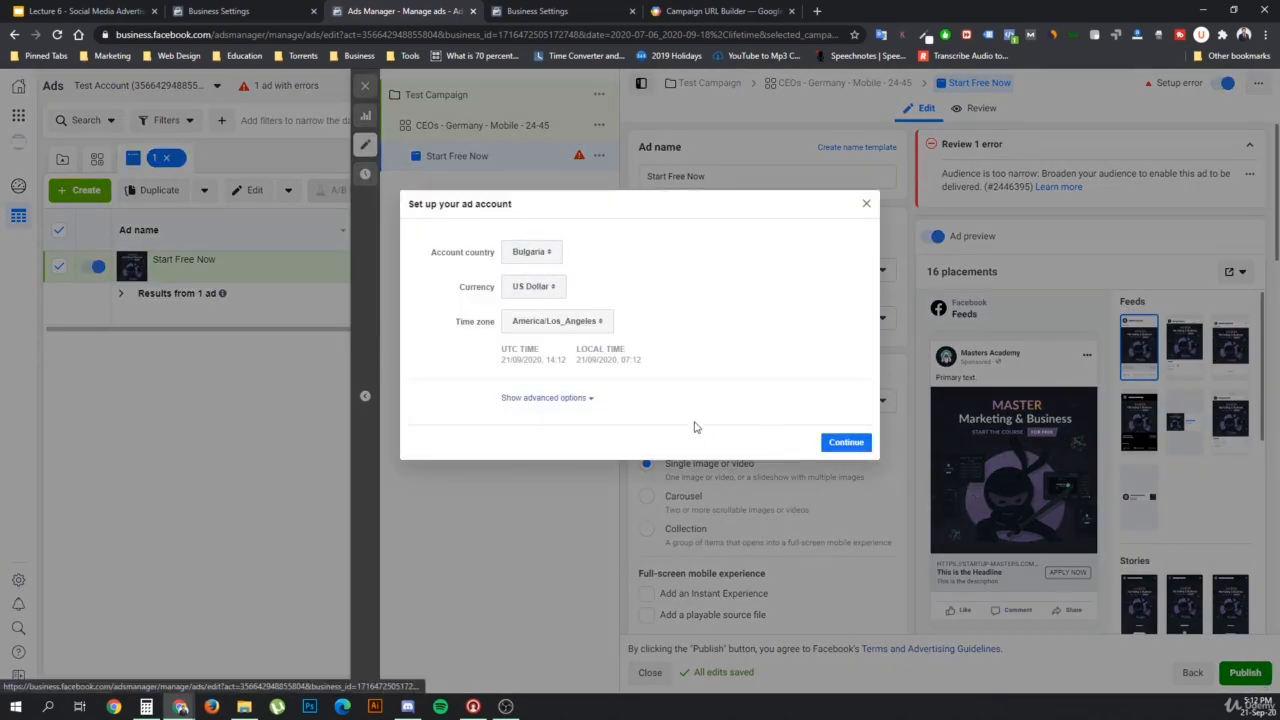
{"action": "left_click", "coordinate": [560, 397]}
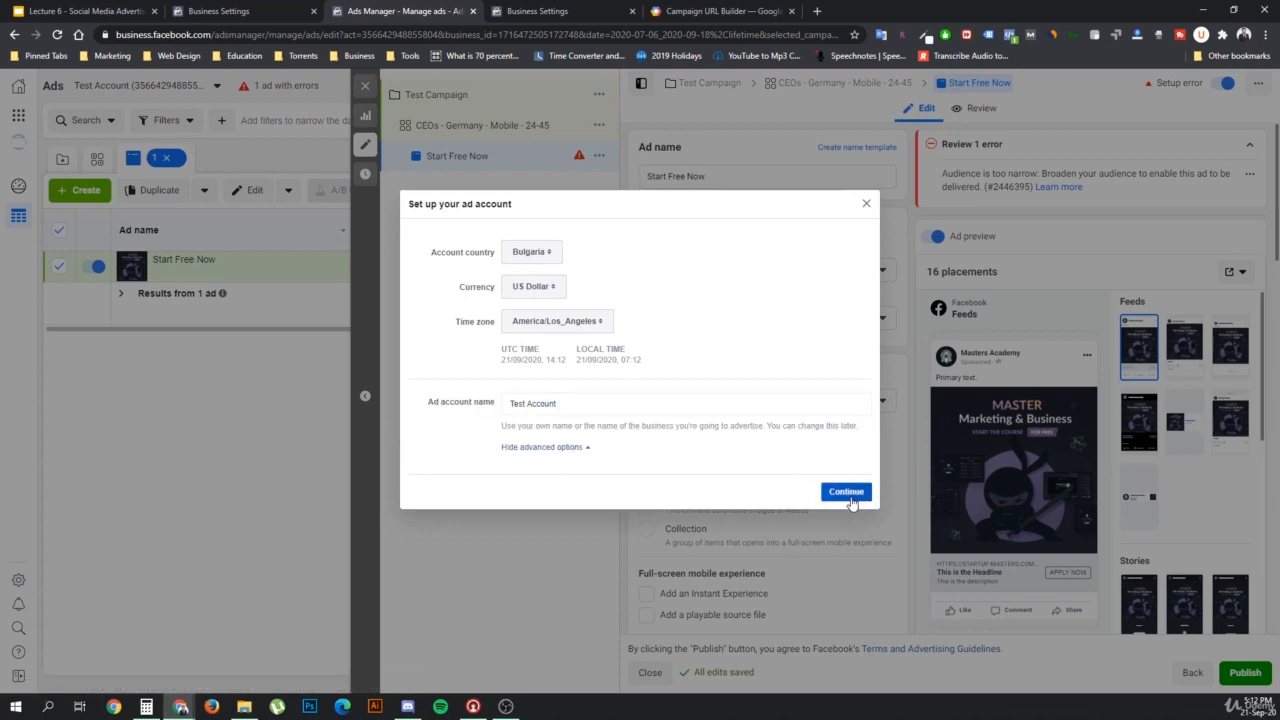
{"action": "left_click", "coordinate": [857, 495]}
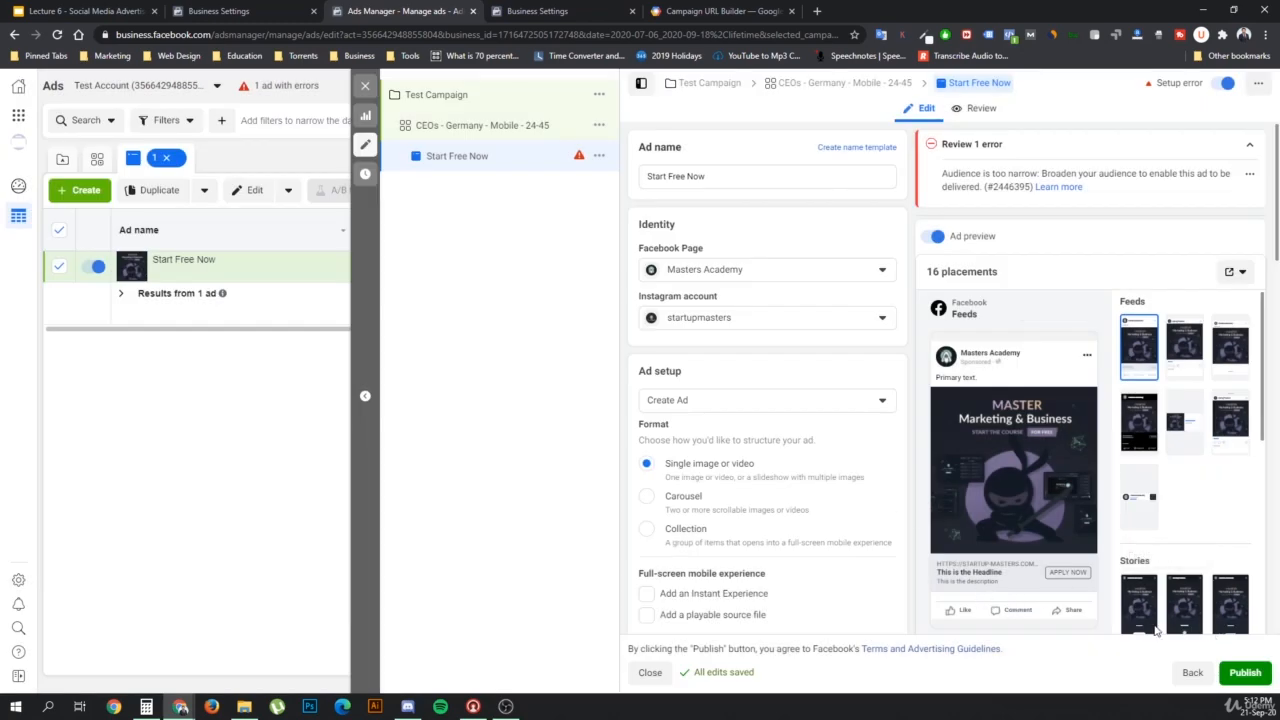
{"action": "left_click", "coordinate": [1246, 673]}
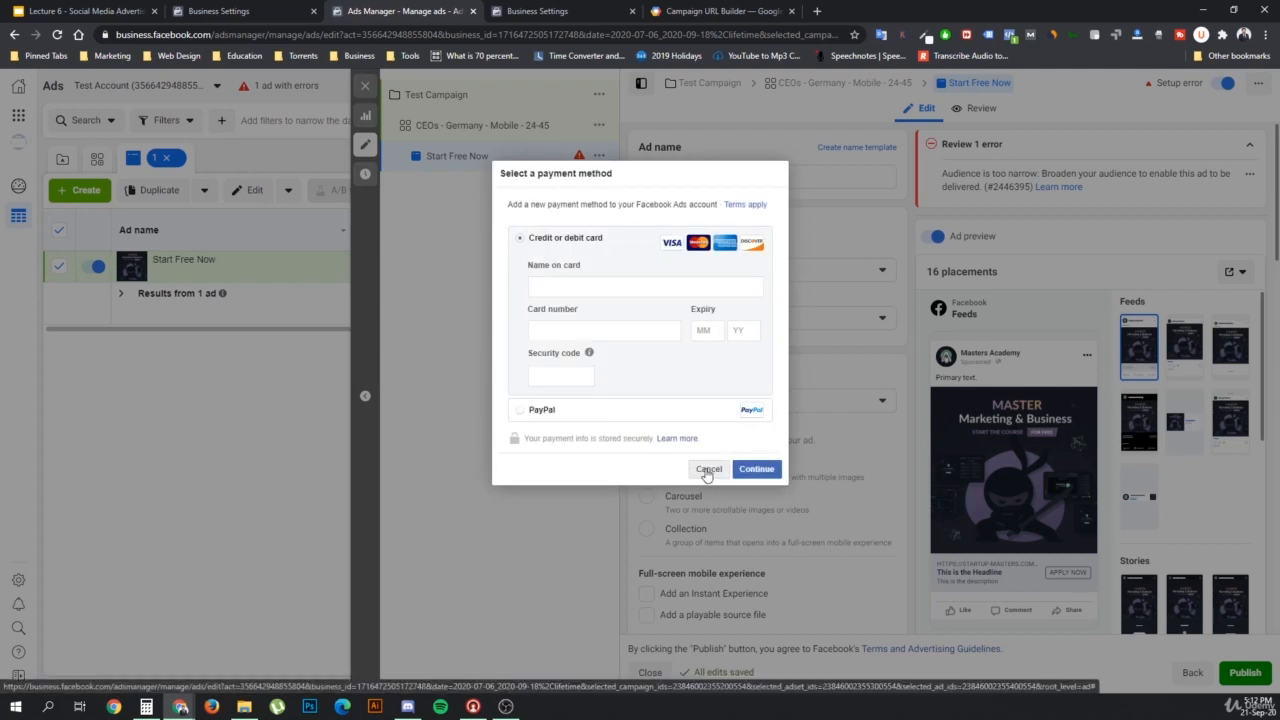
{"action": "left_click", "coordinate": [708, 470]}
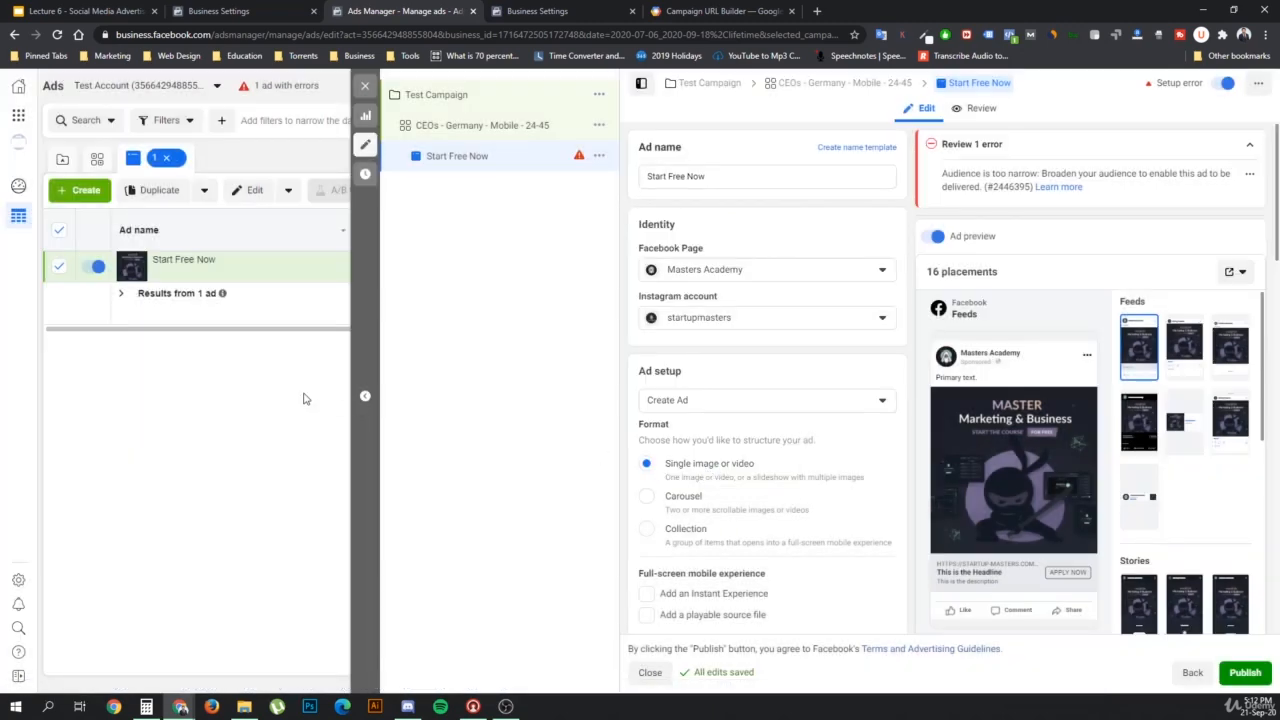
- Close the ad editor without publishing the draft items and cancel adding a payment method
{"action": "left_click", "coordinate": [366, 87]}
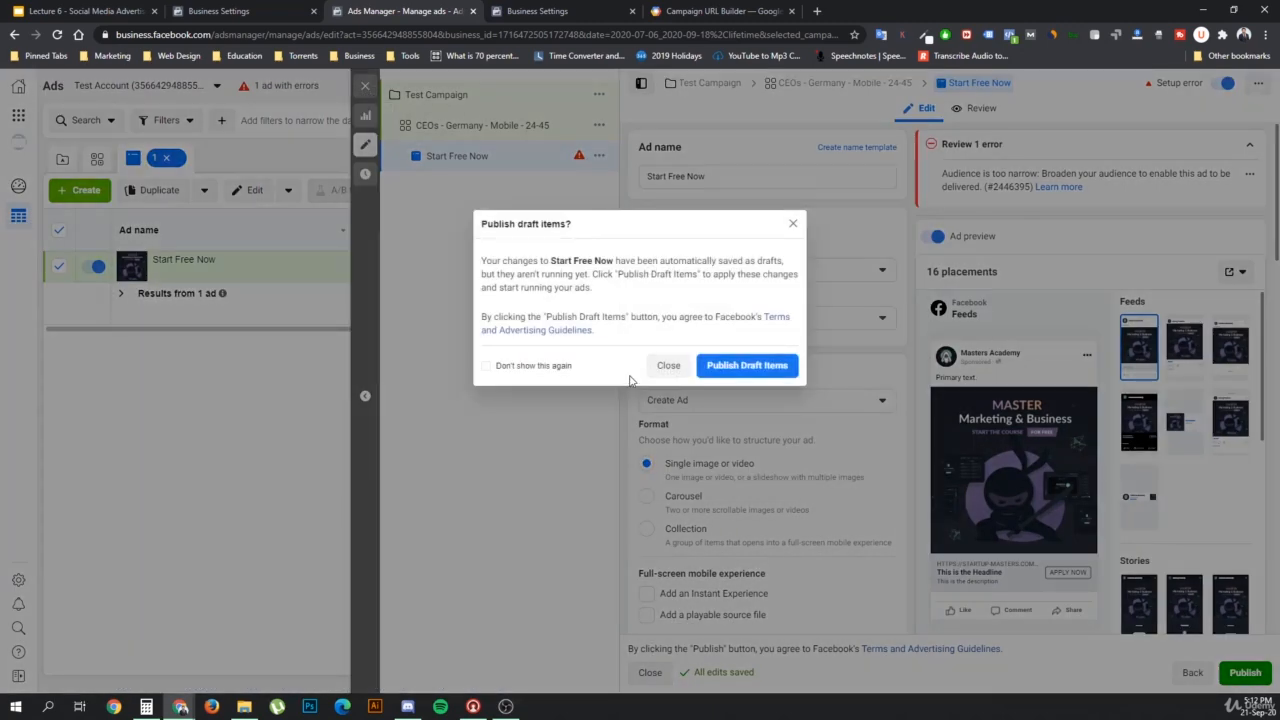
{"action": "left_click", "coordinate": [722, 370]}
{"action": "left_click", "coordinate": [750, 366]}
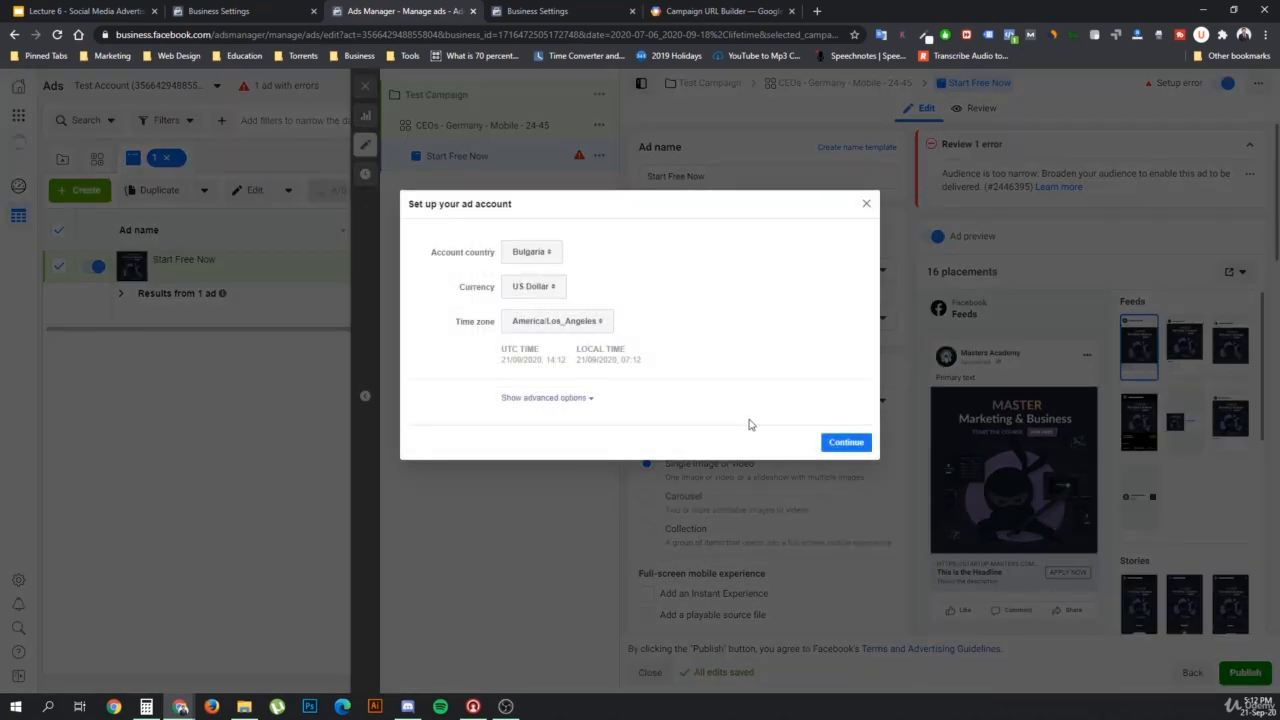
{"action": "left_click", "coordinate": [845, 442]}
{"action": "left_click", "coordinate": [703, 466]}
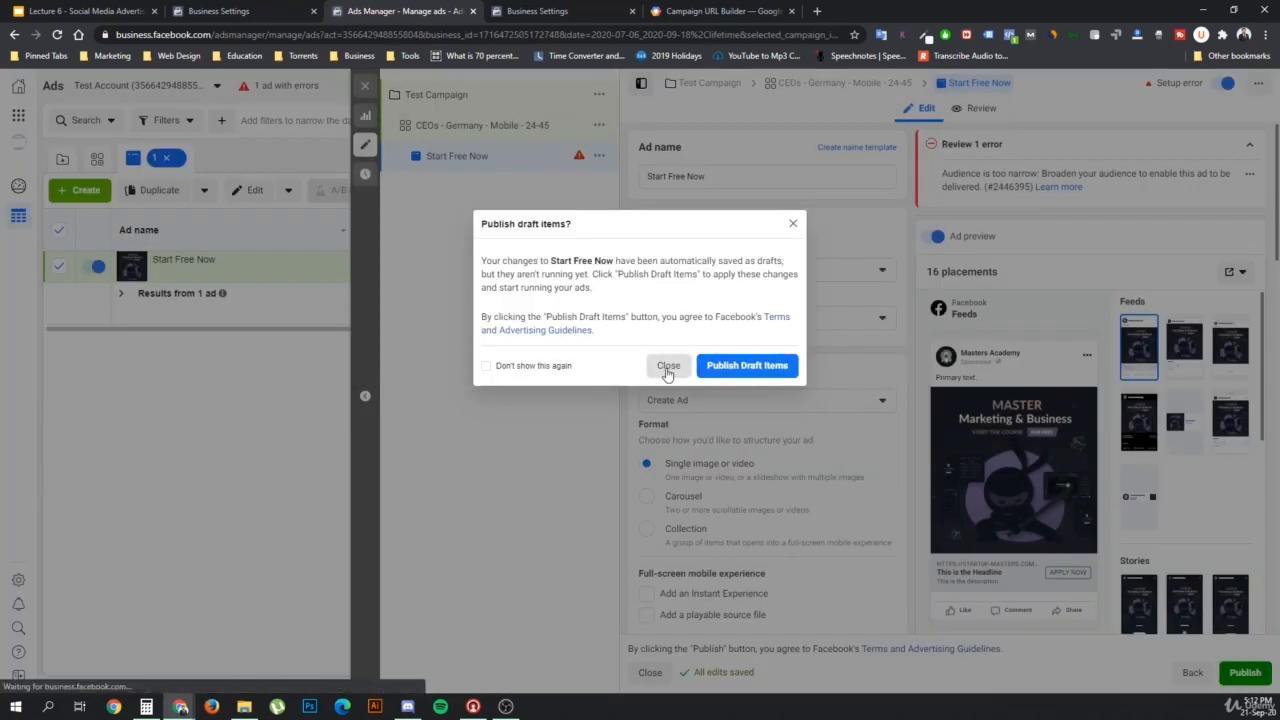
{"action": "left_click", "coordinate": [667, 366]}
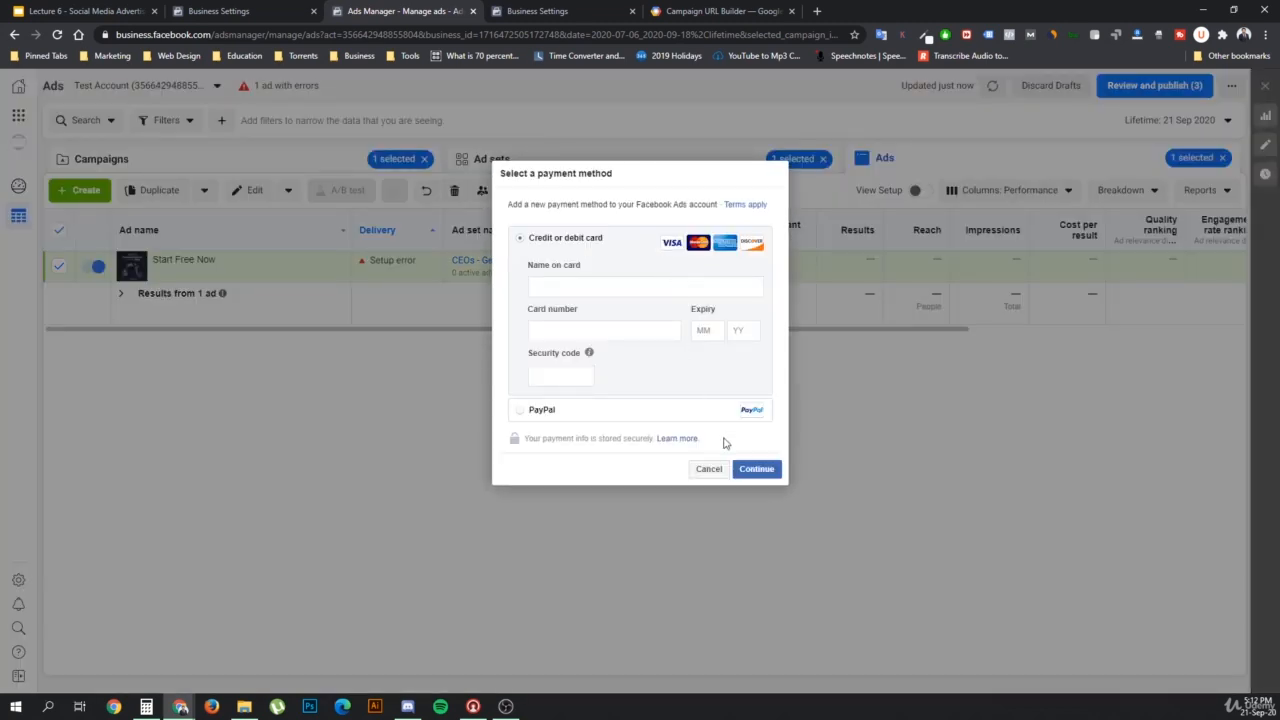
{"action": "left_click", "coordinate": [707, 472]}
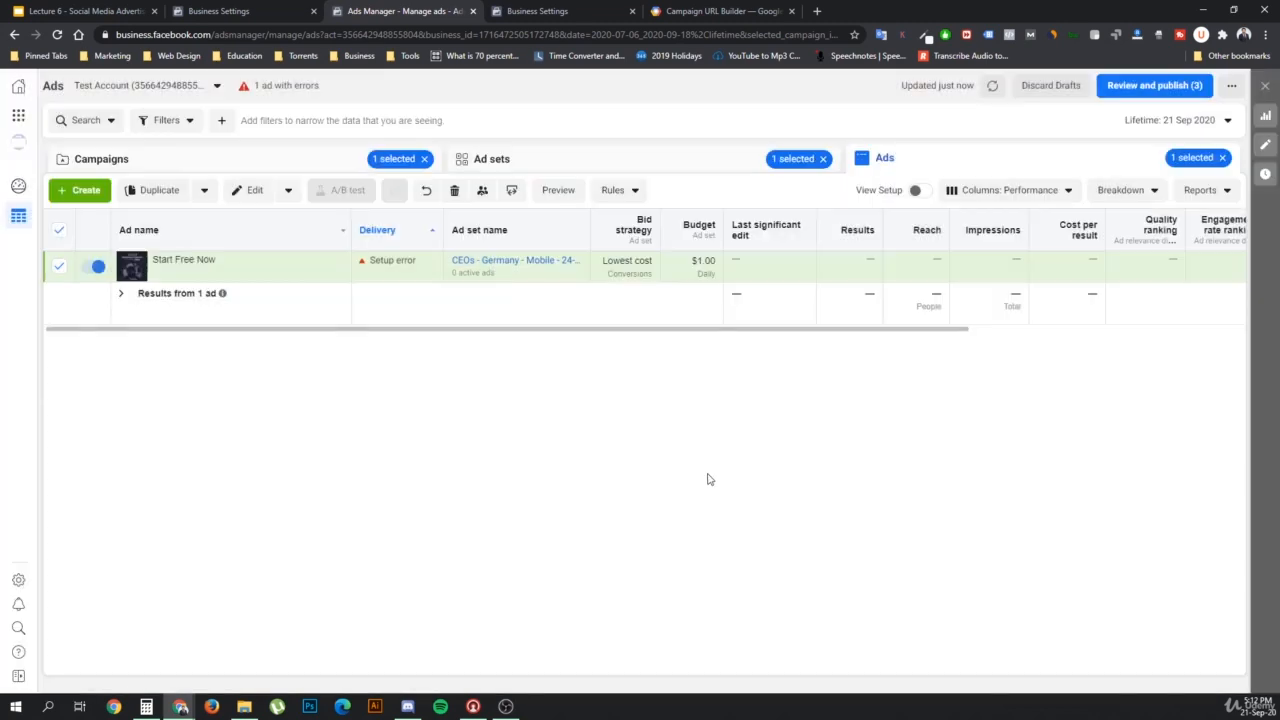
- Show the campaigns list and open the column customisation for its table
{"action": "left_click", "coordinate": [520, 160]}
{"action": "left_click", "coordinate": [256, 158]}
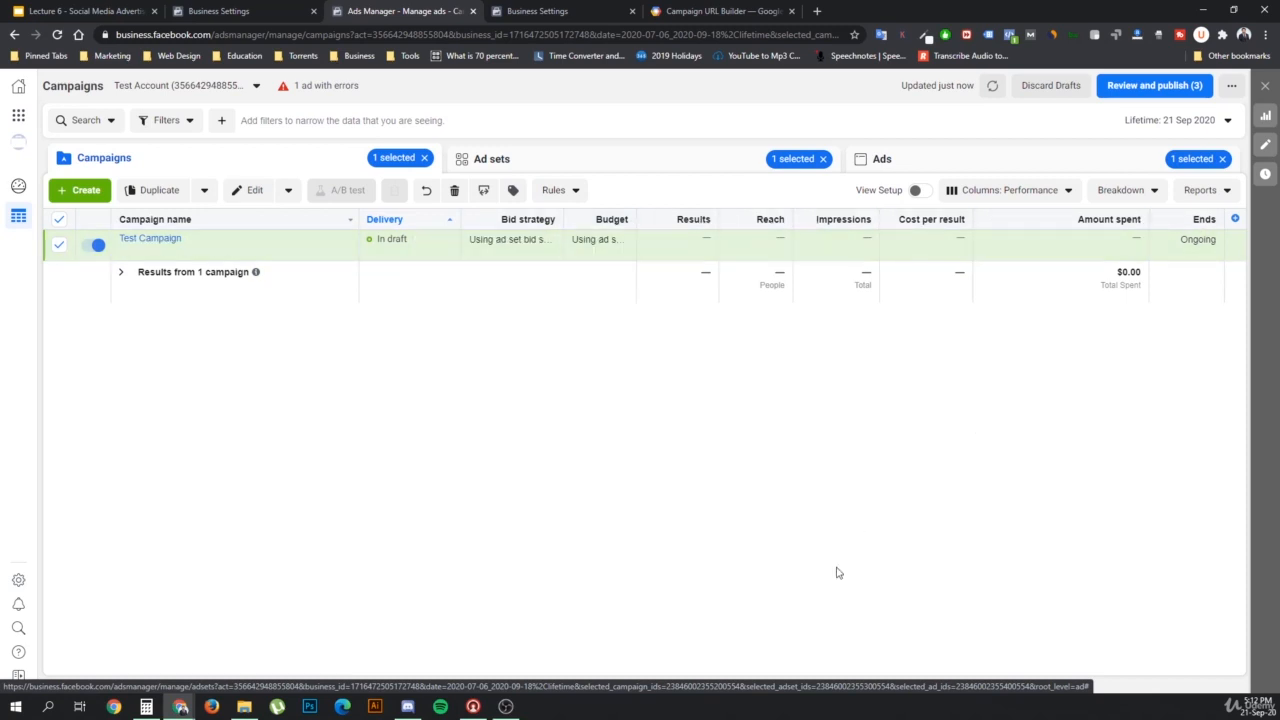
{"action": "left_click", "coordinate": [1043, 194]}
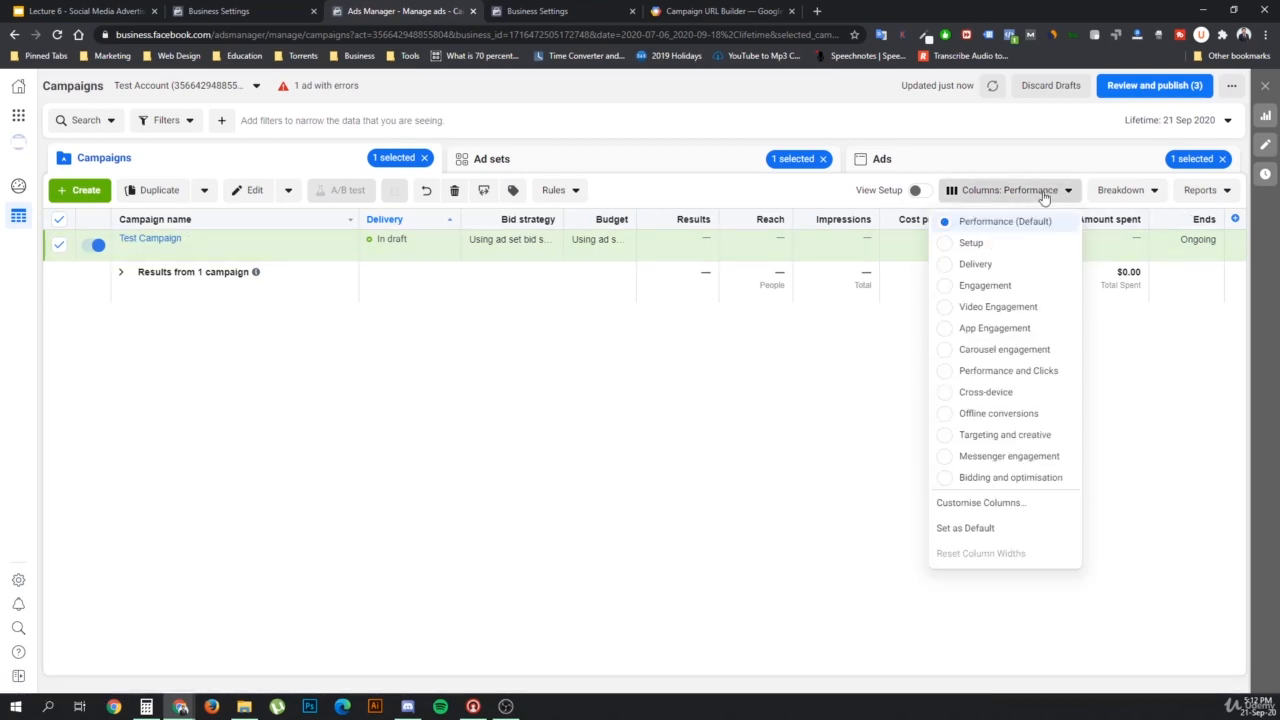
{"action": "left_click", "coordinate": [1016, 504]}
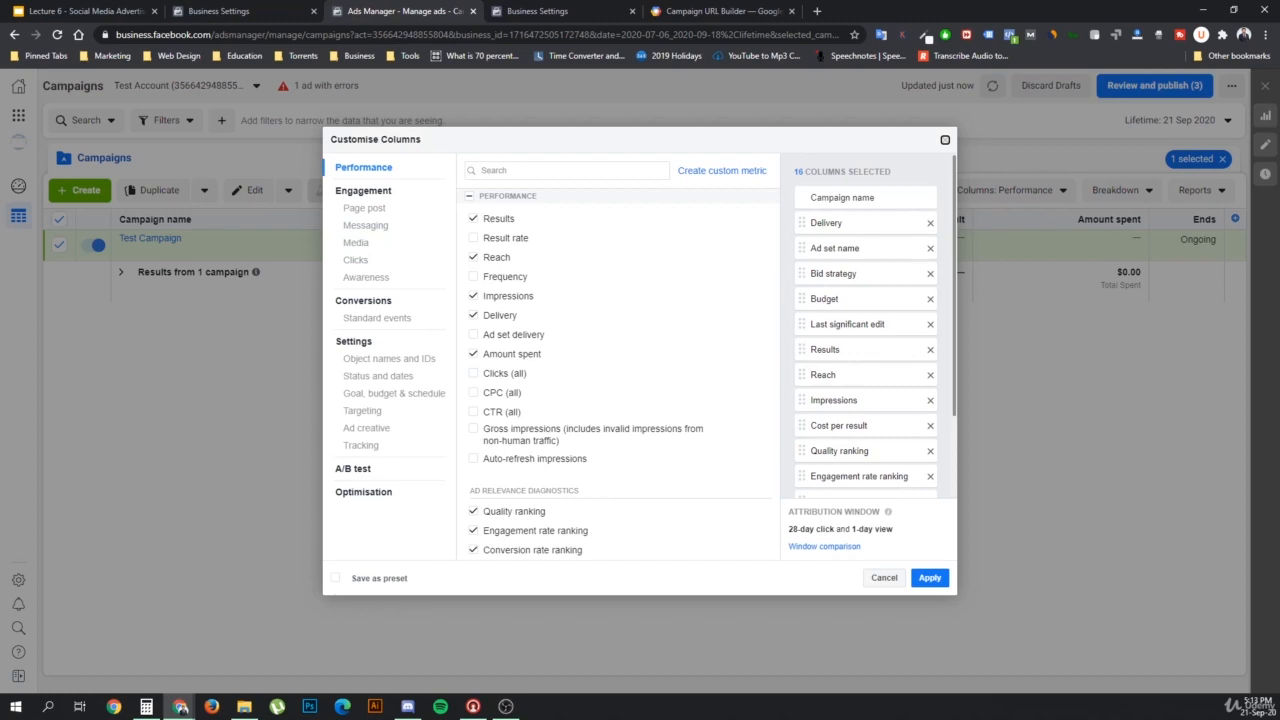
- Open the bookmarked SM Ad Planner Tool in a new tab and examine its planning inputs and check ratios
{"action": "left_click", "coordinate": [817, 11]}
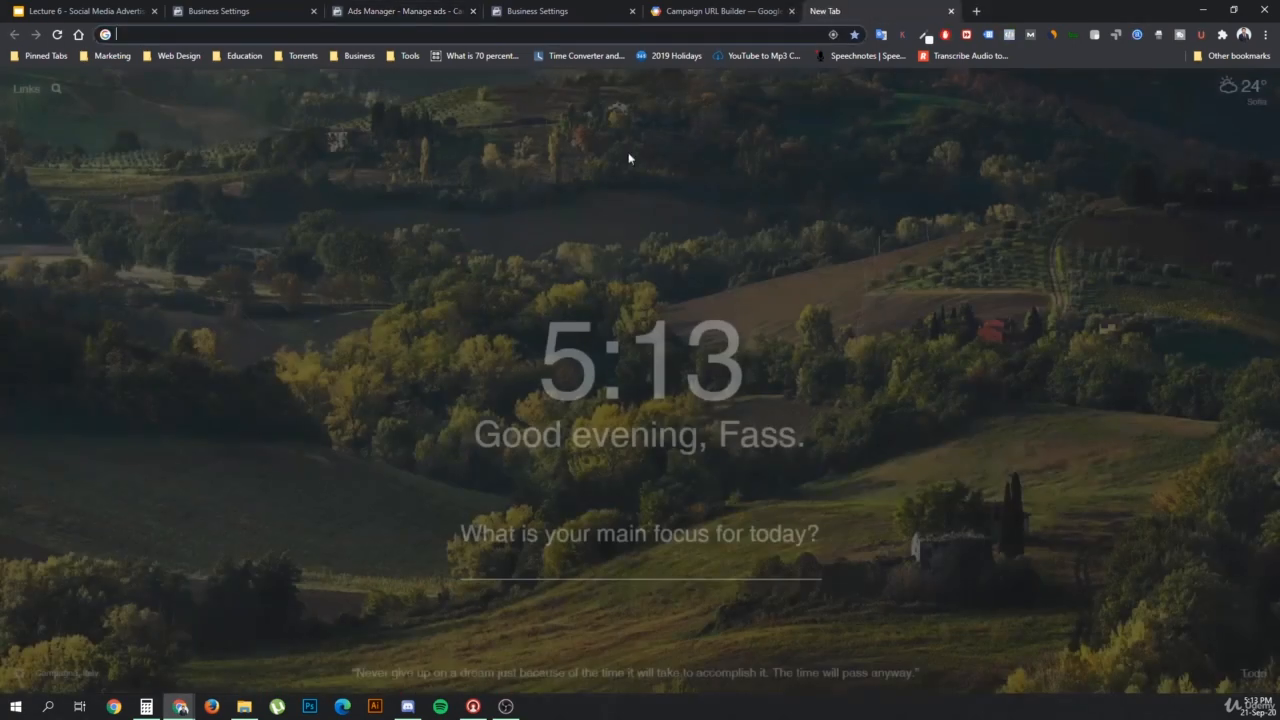
{"action": "left_click", "coordinate": [410, 56]}
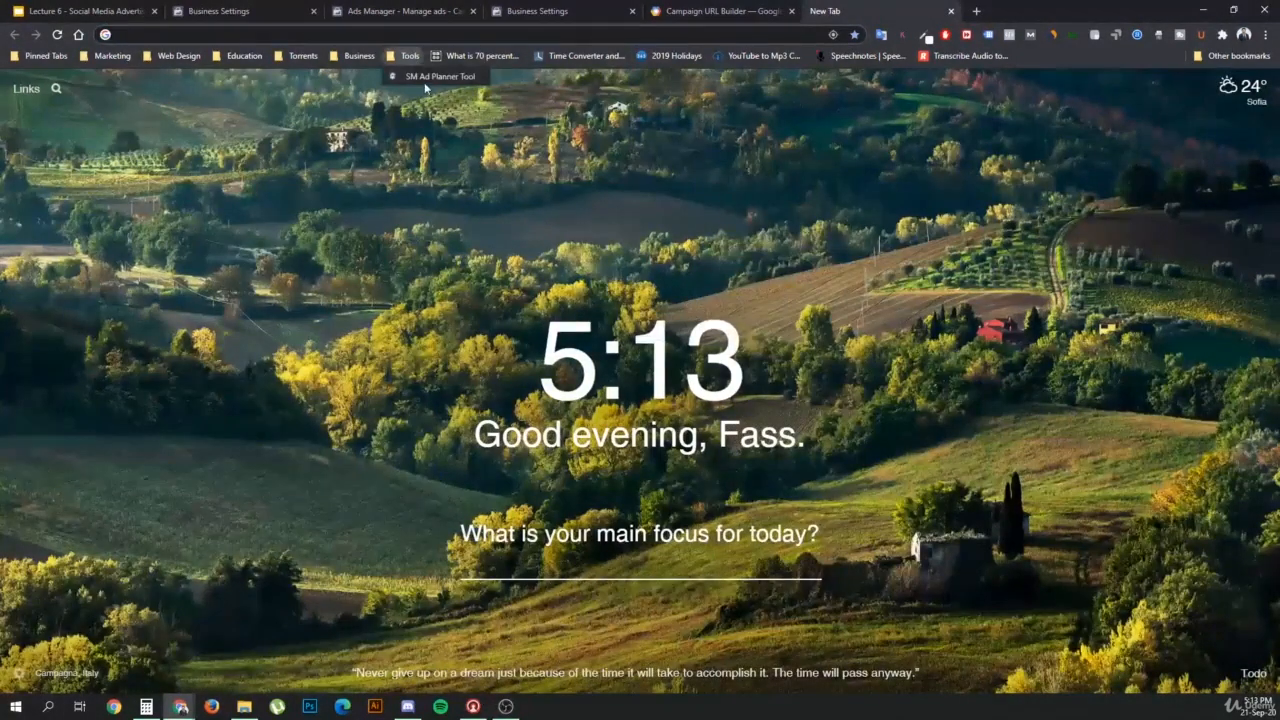
{"action": "left_click", "coordinate": [470, 76]}
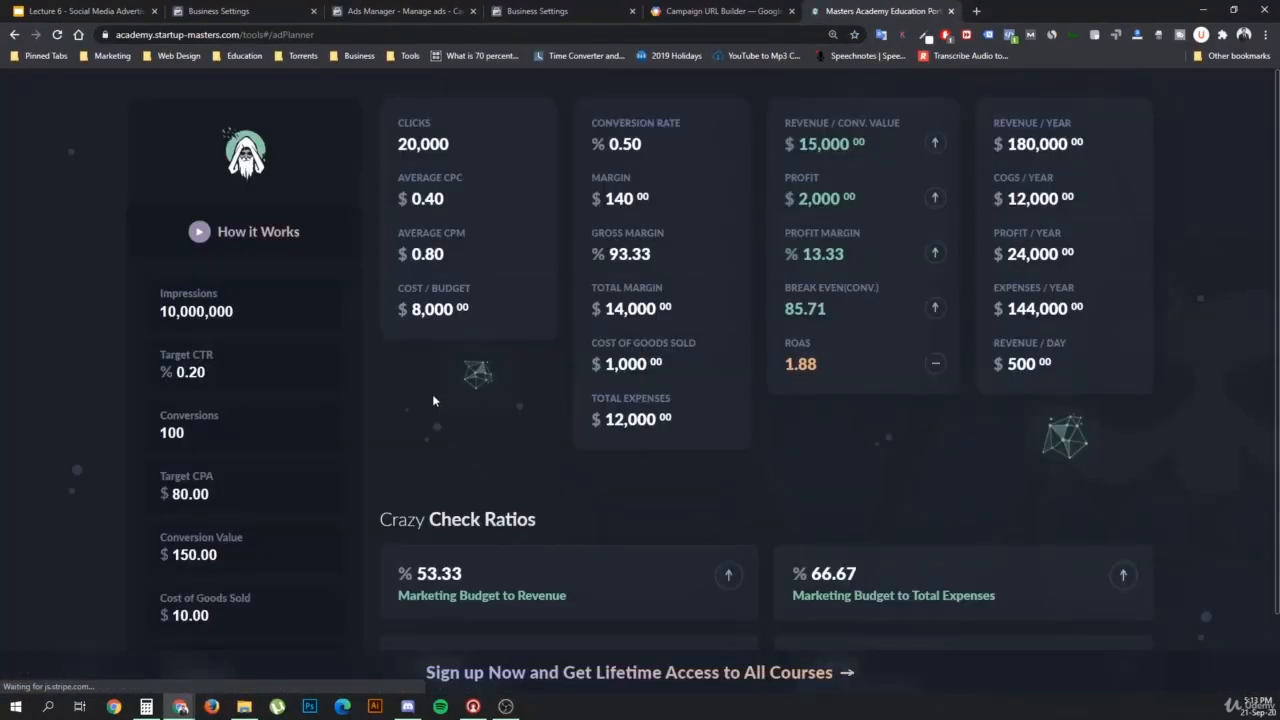
{"action": "scroll", "coordinate": [434, 400], "scroll_direction": "down", "scroll_amount": 1}
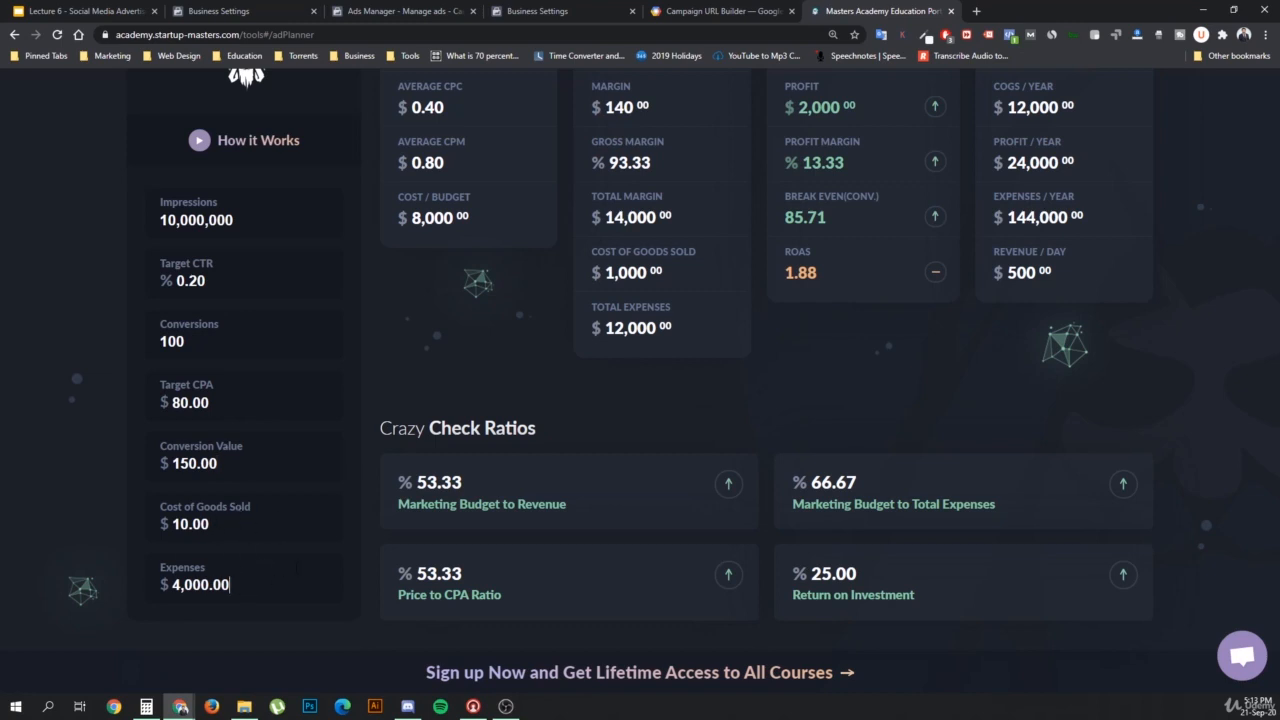
- Return to the campaign column customisation, search for ctr and add the Unique CTR (link click-through rate) column
{"action": "left_click", "coordinate": [538, 12]}
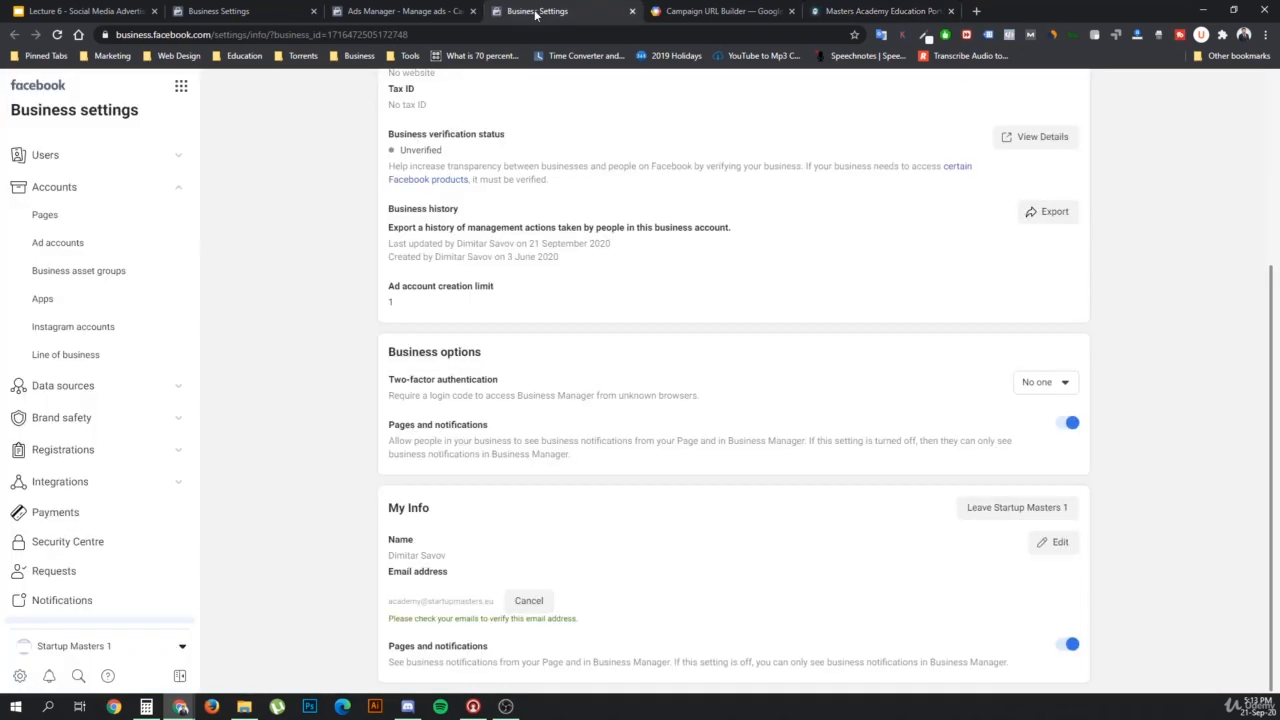
{"action": "left_click", "coordinate": [339, 11]}
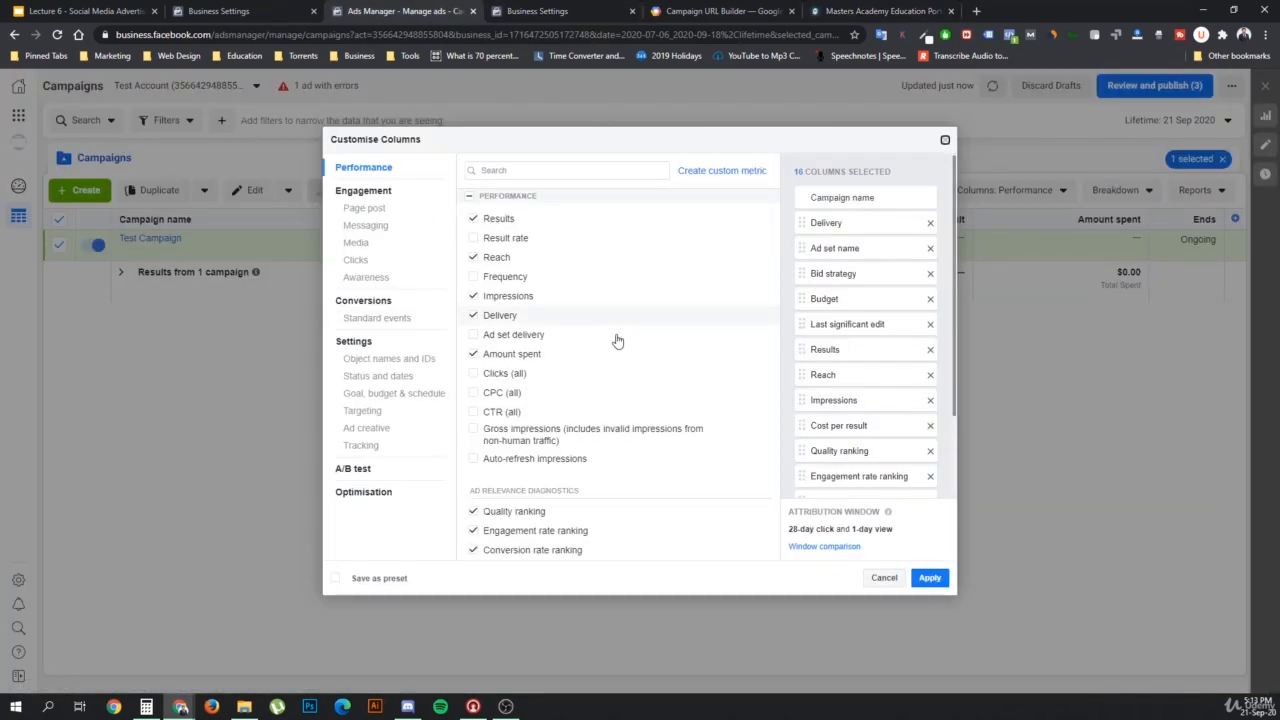
{"action": "left_click", "coordinate": [519, 172]}
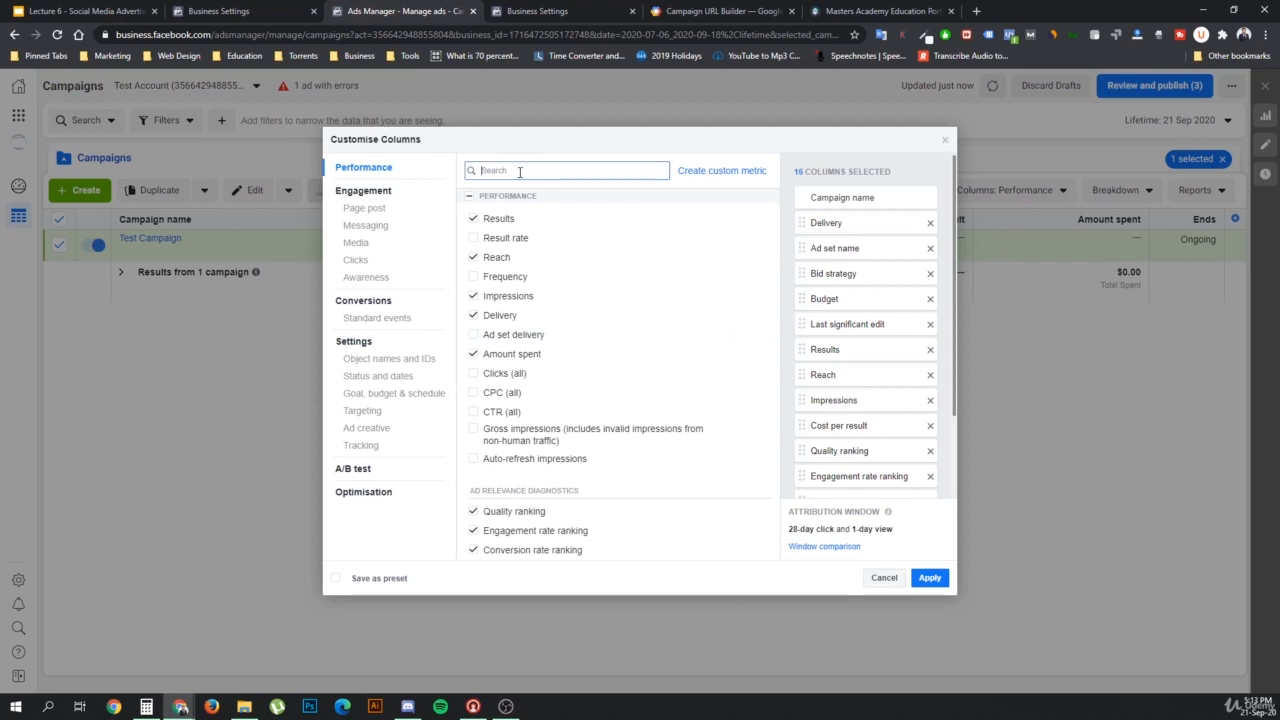
{"action": "type", "text": "ctr"}
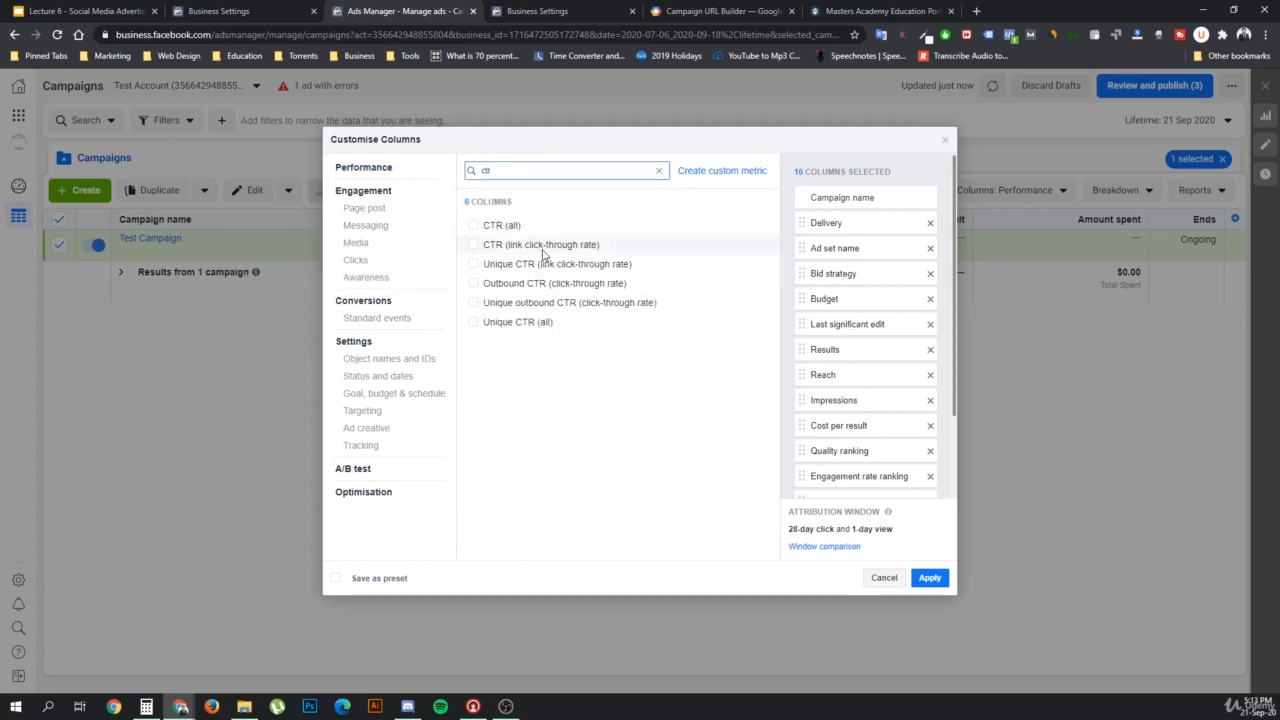
{"action": "mouse_move", "coordinate": [543, 254]}
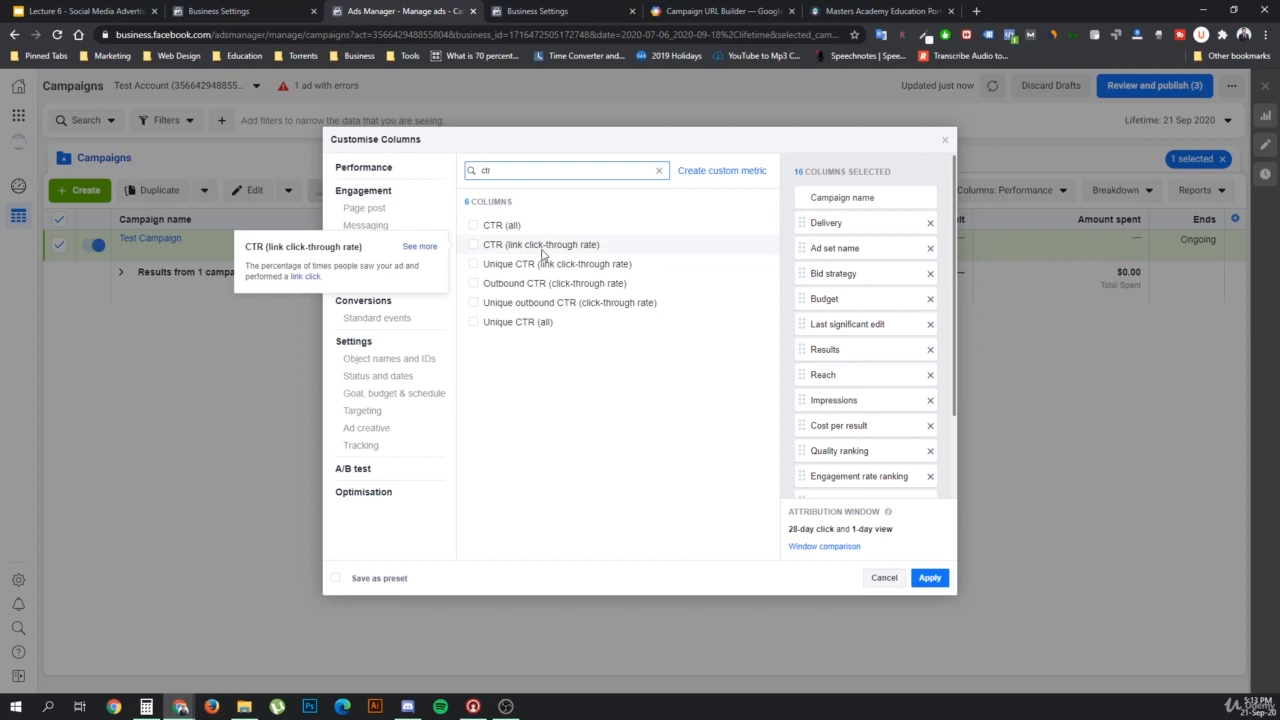
{"action": "type", "text": "5"}
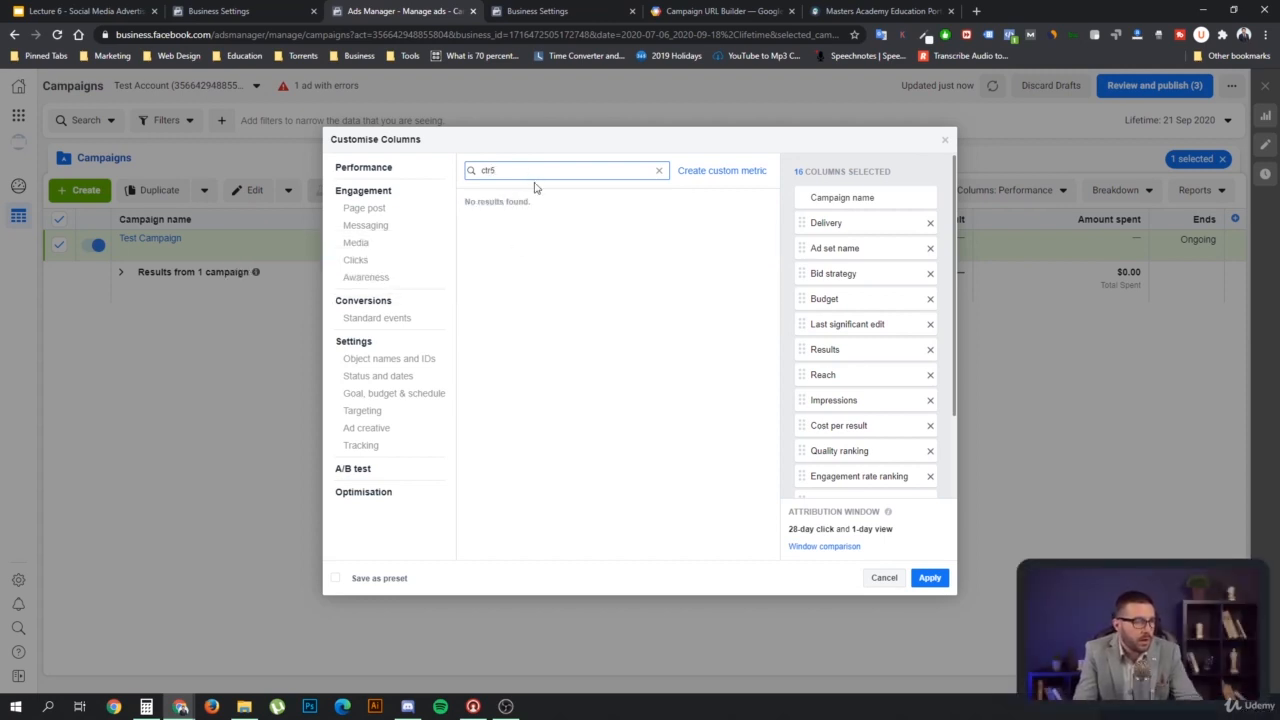
{"action": "key", "text": "BackSpace"}
{"action": "mouse_move", "coordinate": [514, 276]}
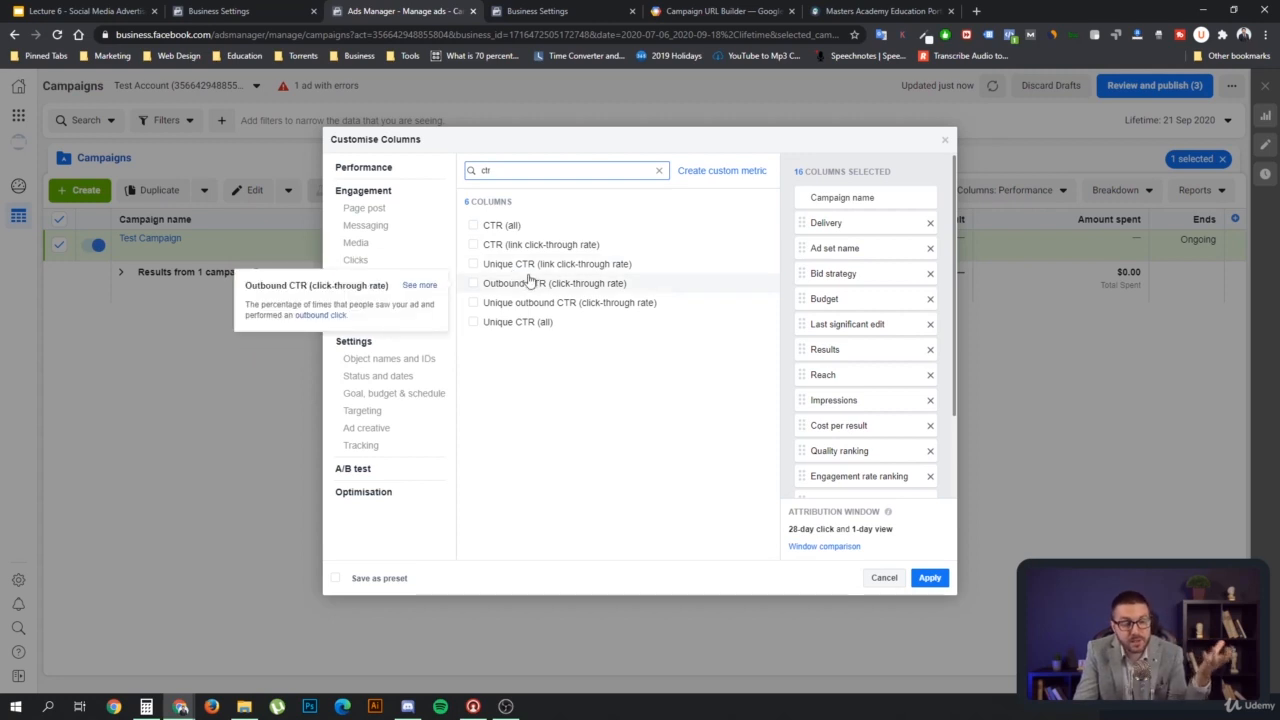
{"action": "left_click", "coordinate": [521, 266]}
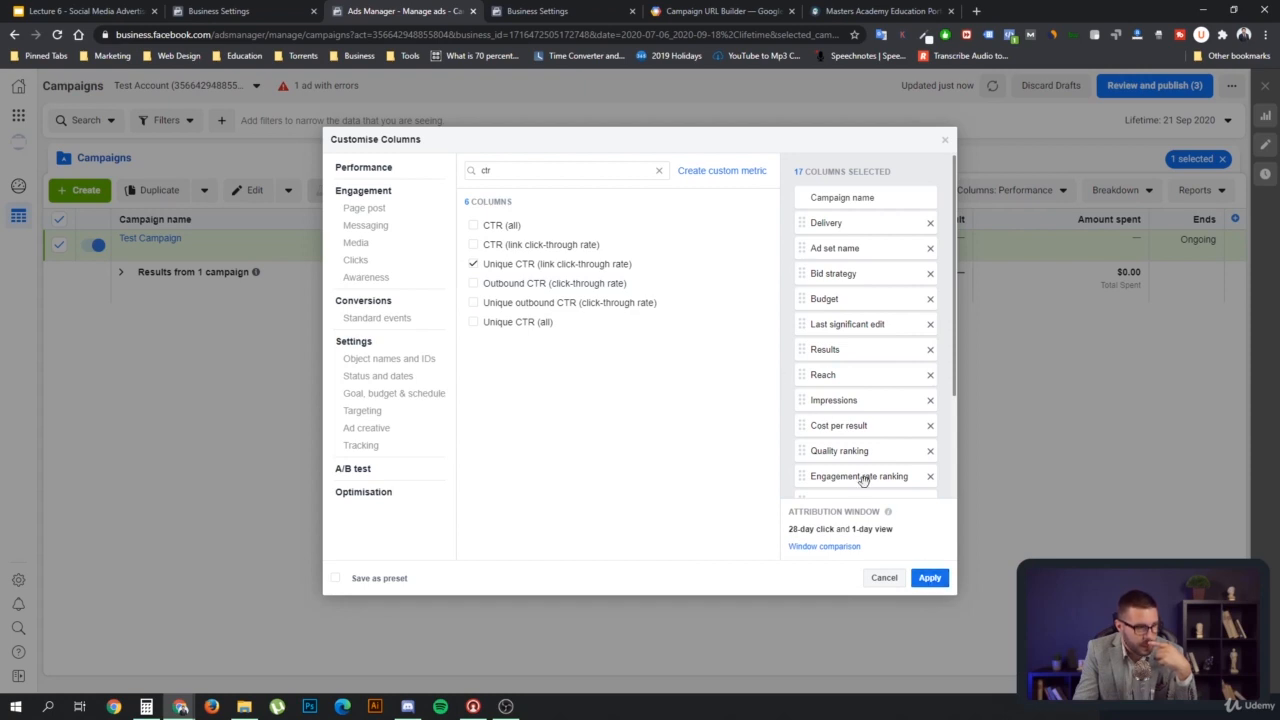
- Move the Unique CTR (link click-through rate) column directly after Impressions in the selected columns
{"action": "scroll", "coordinate": [918, 371], "scroll_direction": "down", "scroll_amount": 3}
{"action": "left_click_drag", "start_coordinate": [864, 470], "coordinate": [838, 292]}
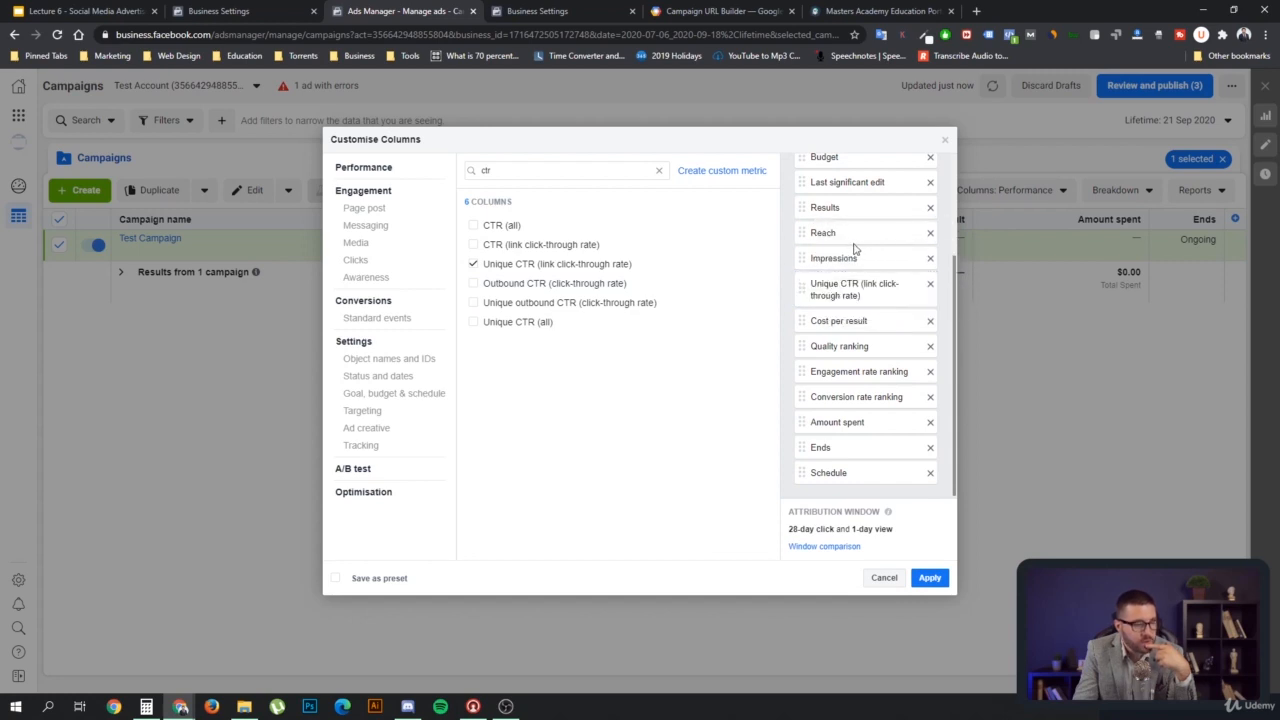
{"action": "left_click_drag", "start_coordinate": [846, 230], "coordinate": [874, 222]}
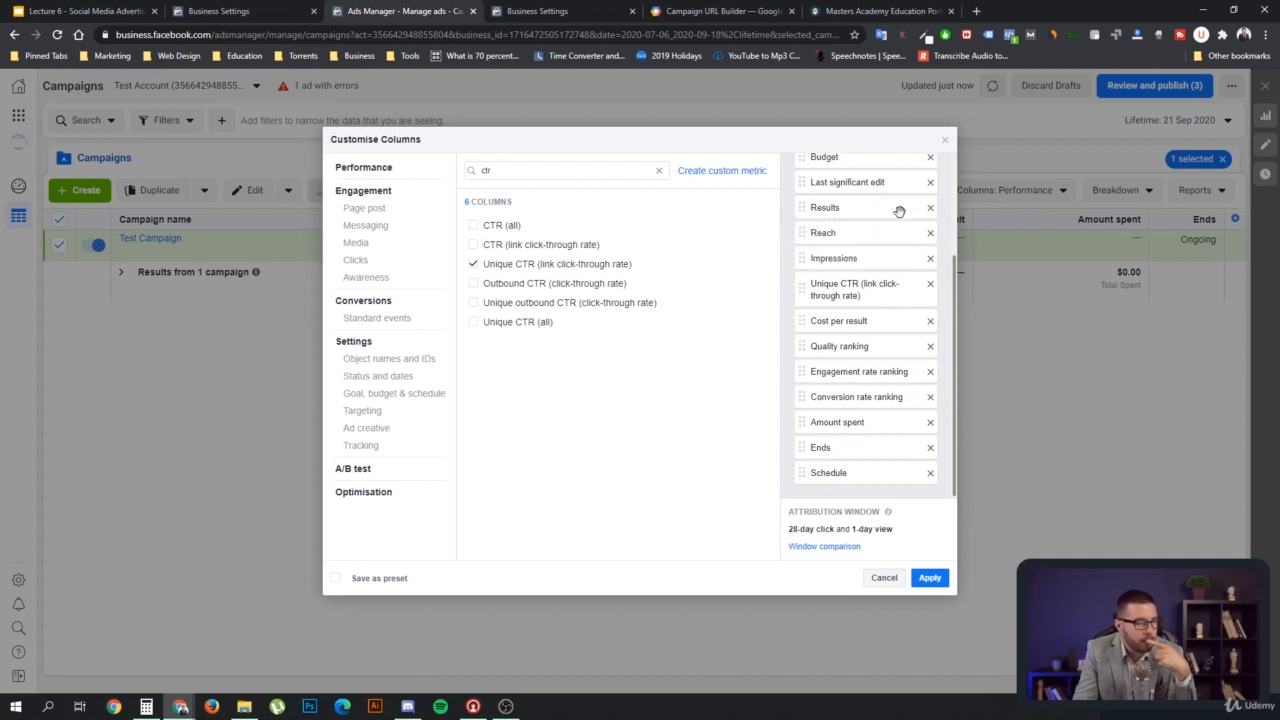
- Remove the Results, Last significant edit and Cost per result columns from the selection
{"action": "left_click", "coordinate": [930, 208]}
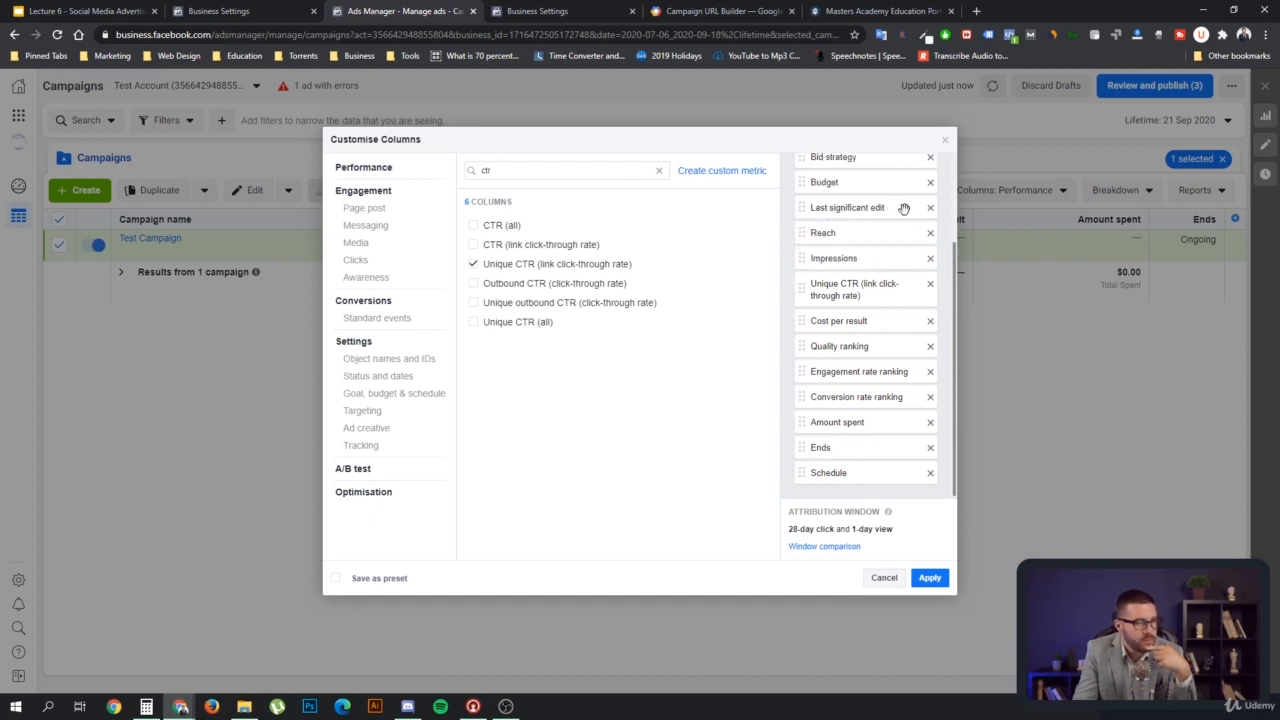
{"action": "scroll", "coordinate": [920, 250], "scroll_direction": "up", "scroll_amount": 1}
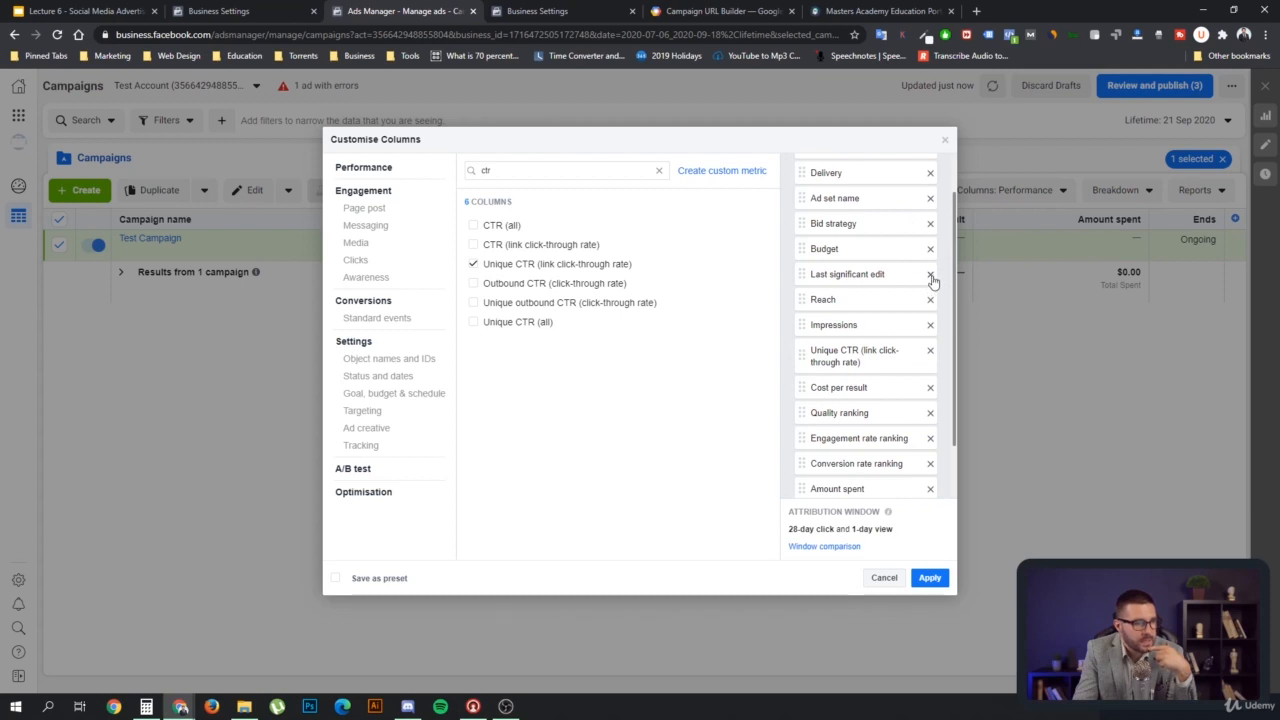
{"action": "left_click", "coordinate": [930, 274]}
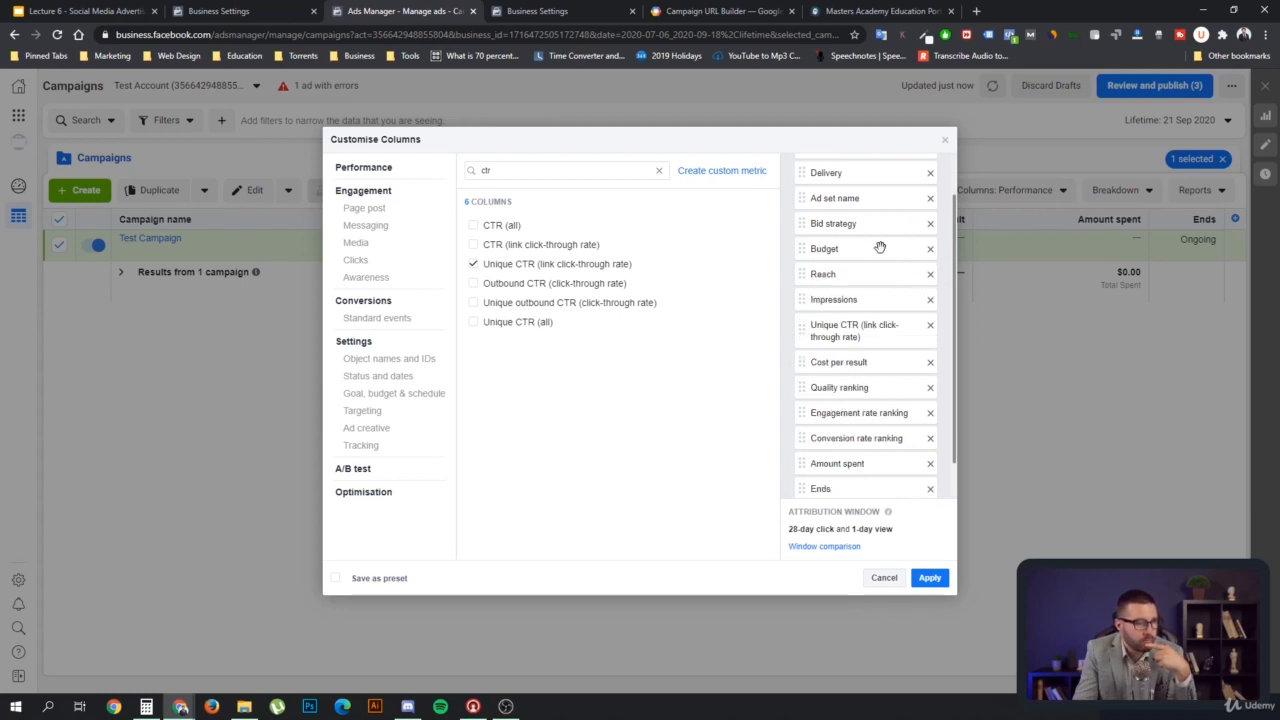
{"action": "scroll", "coordinate": [880, 248], "scroll_direction": "up", "scroll_amount": 1}
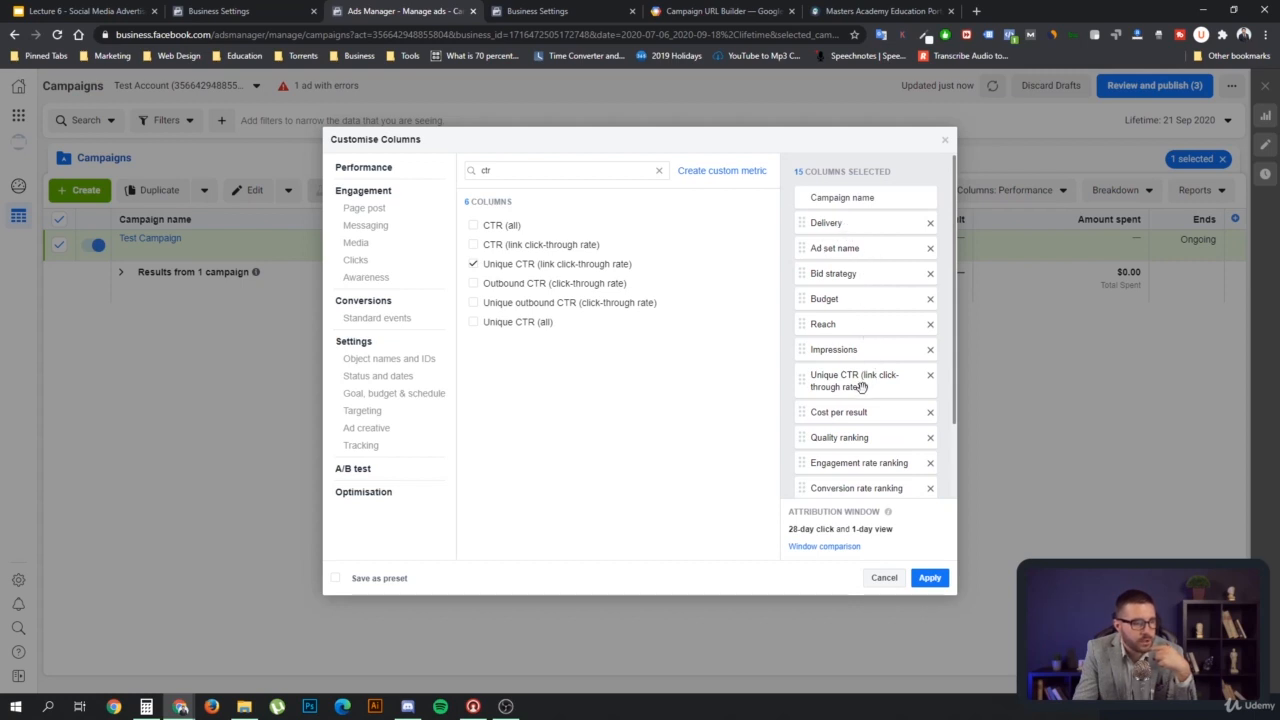
{"action": "left_click", "coordinate": [930, 413]}
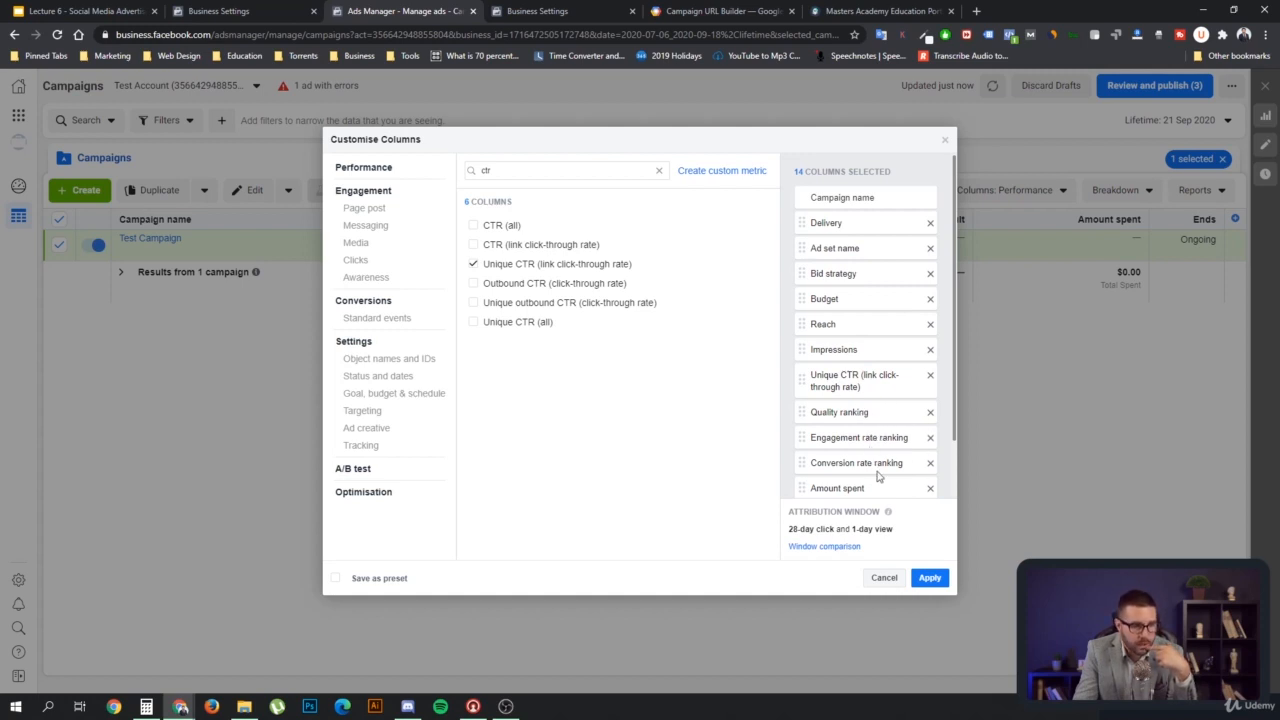
{"action": "scroll", "coordinate": [877, 432], "scroll_direction": "down", "scroll_amount": 1}
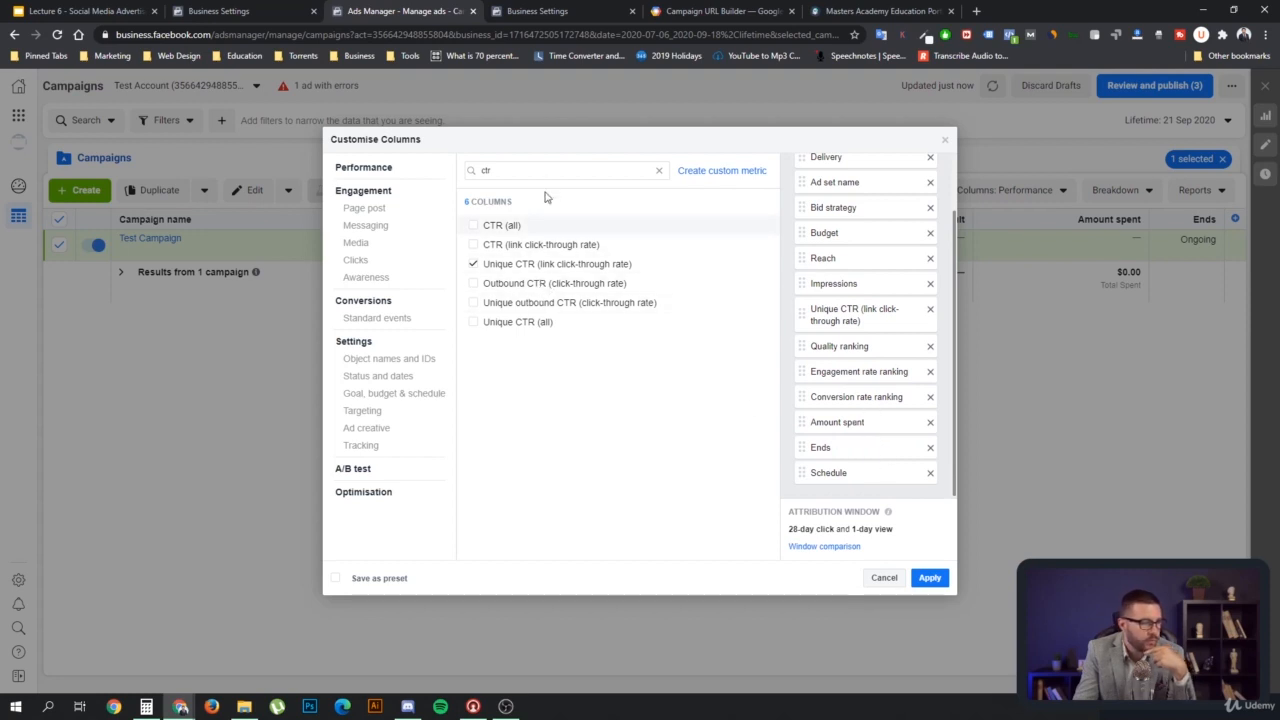
- Add the total, value and cost of Purchases from the standard events, and place Purchases Conversion Value right after Unique CTR
{"action": "left_click", "coordinate": [508, 171]}
{"action": "left_click_drag", "start_coordinate": [508, 171], "coordinate": [447, 181]}
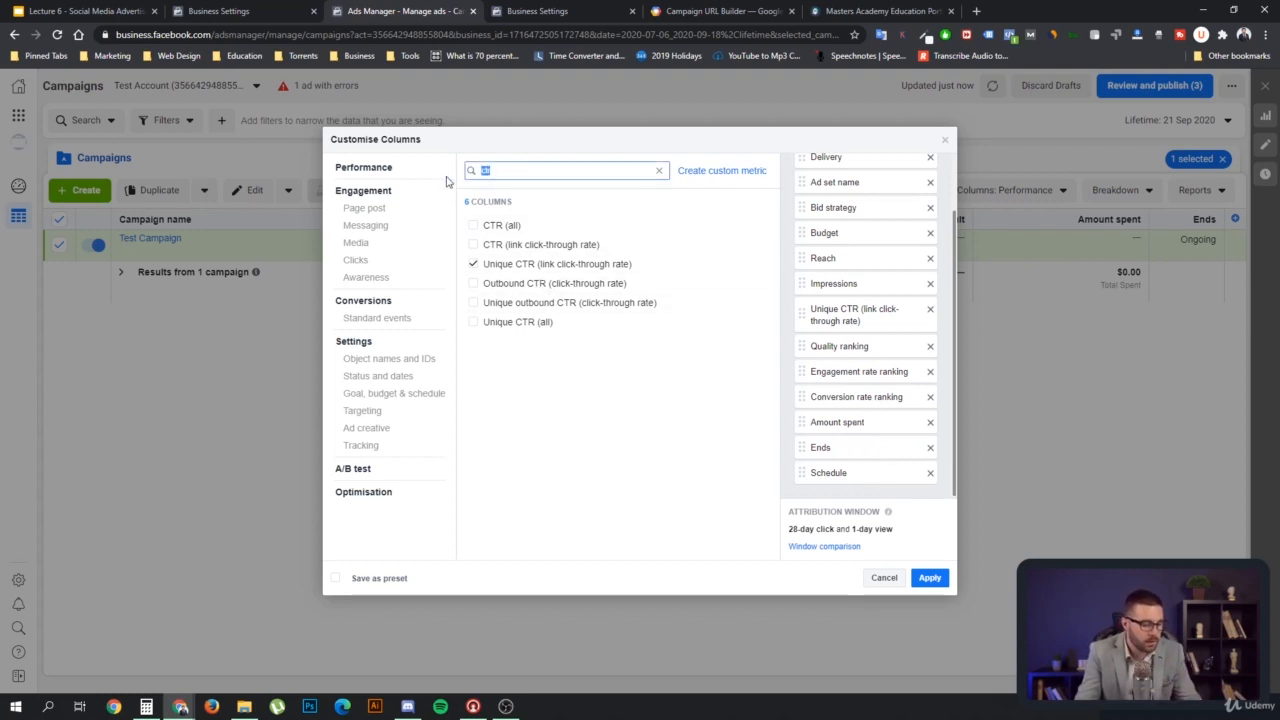
{"action": "left_click", "coordinate": [410, 318]}
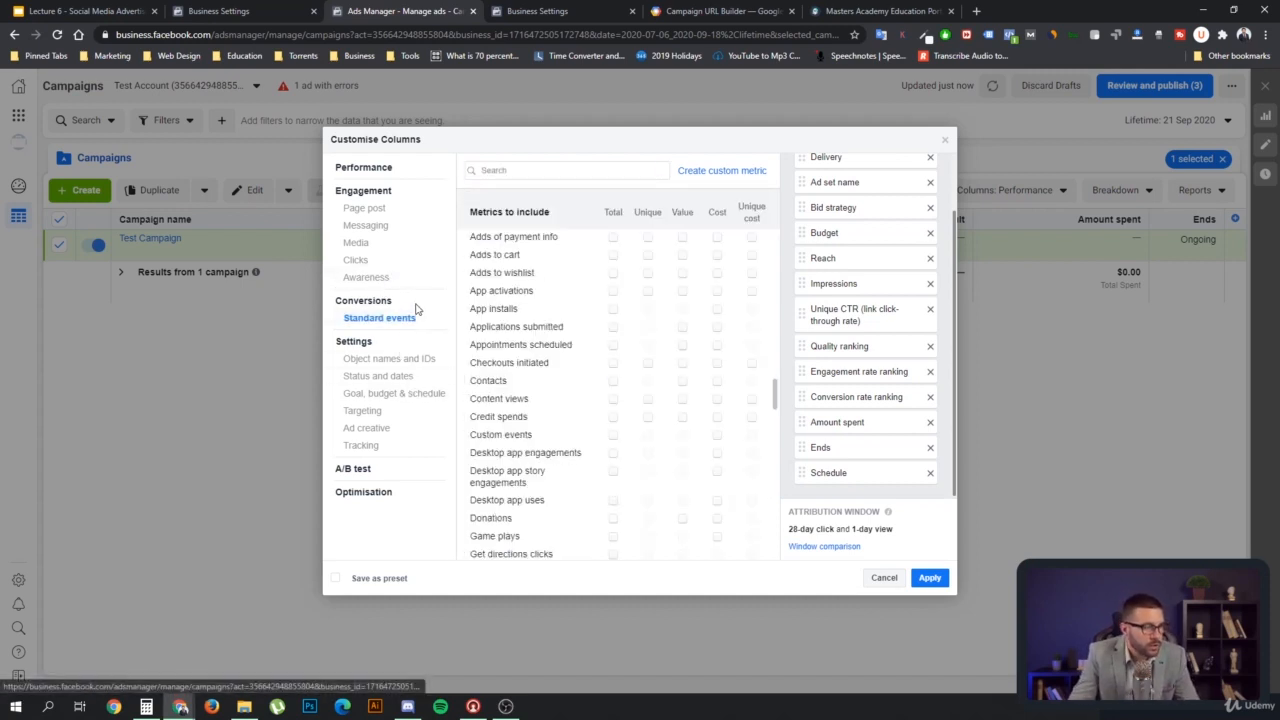
{"action": "scroll", "coordinate": [568, 386], "scroll_direction": "down", "scroll_amount": 2}
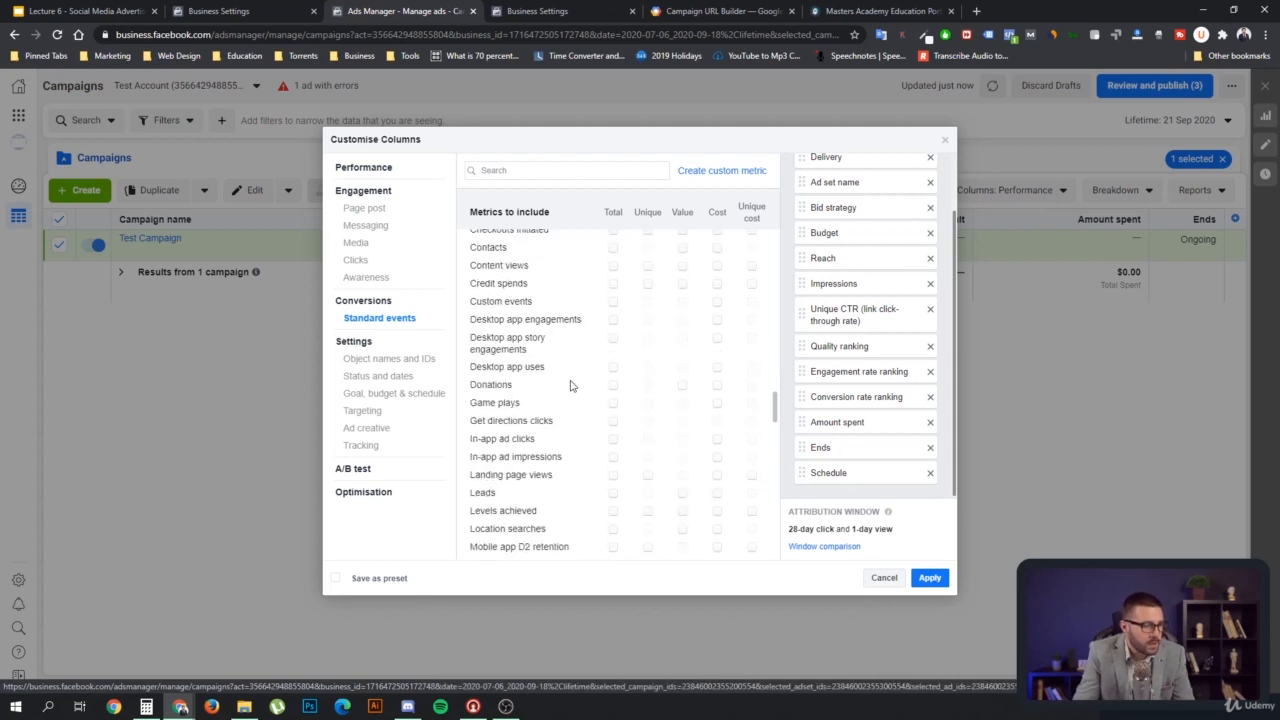
{"action": "scroll", "coordinate": [570, 386], "scroll_direction": "down", "scroll_amount": 3}
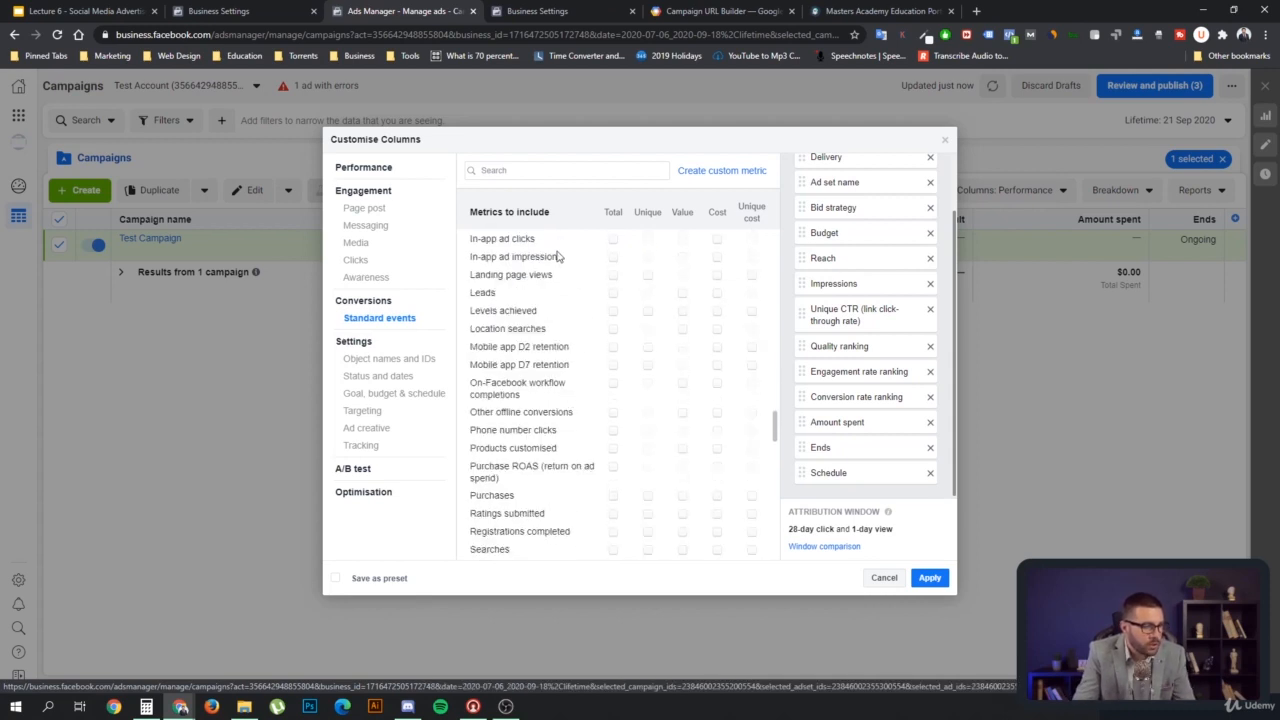
{"action": "left_click", "coordinate": [614, 498]}
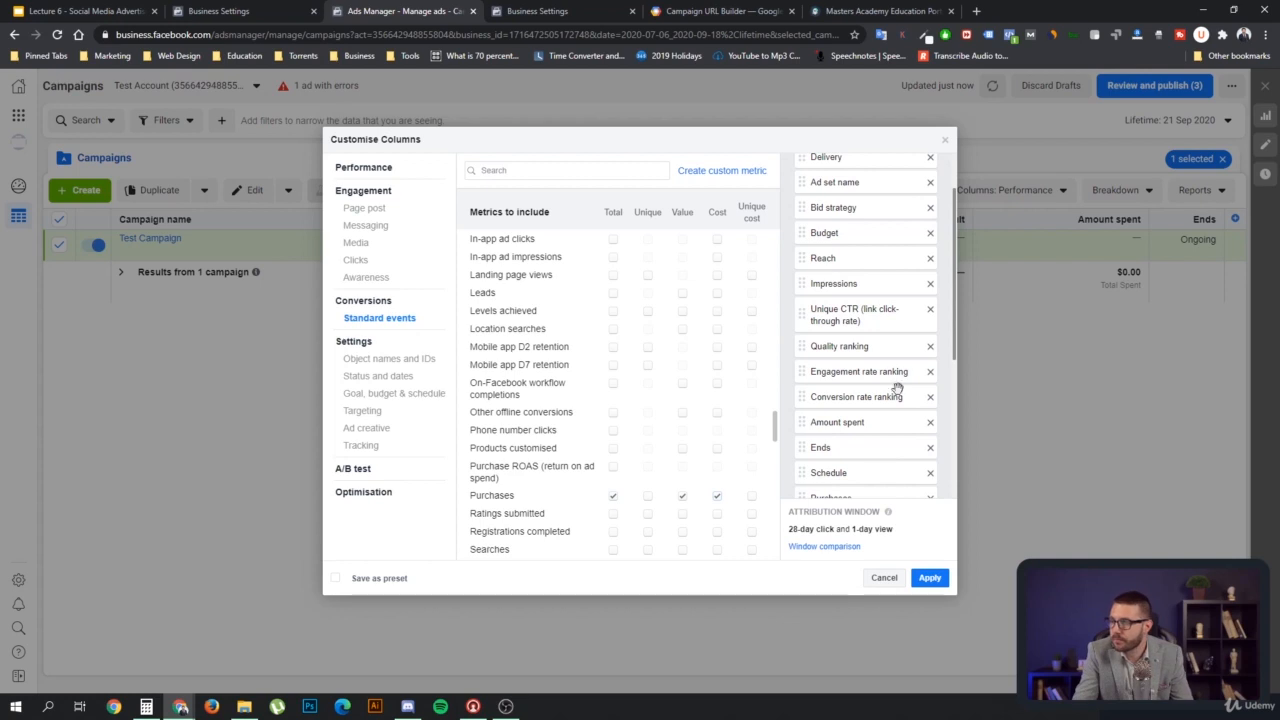
{"action": "scroll", "coordinate": [884, 395], "scroll_direction": "down", "scroll_amount": 3}
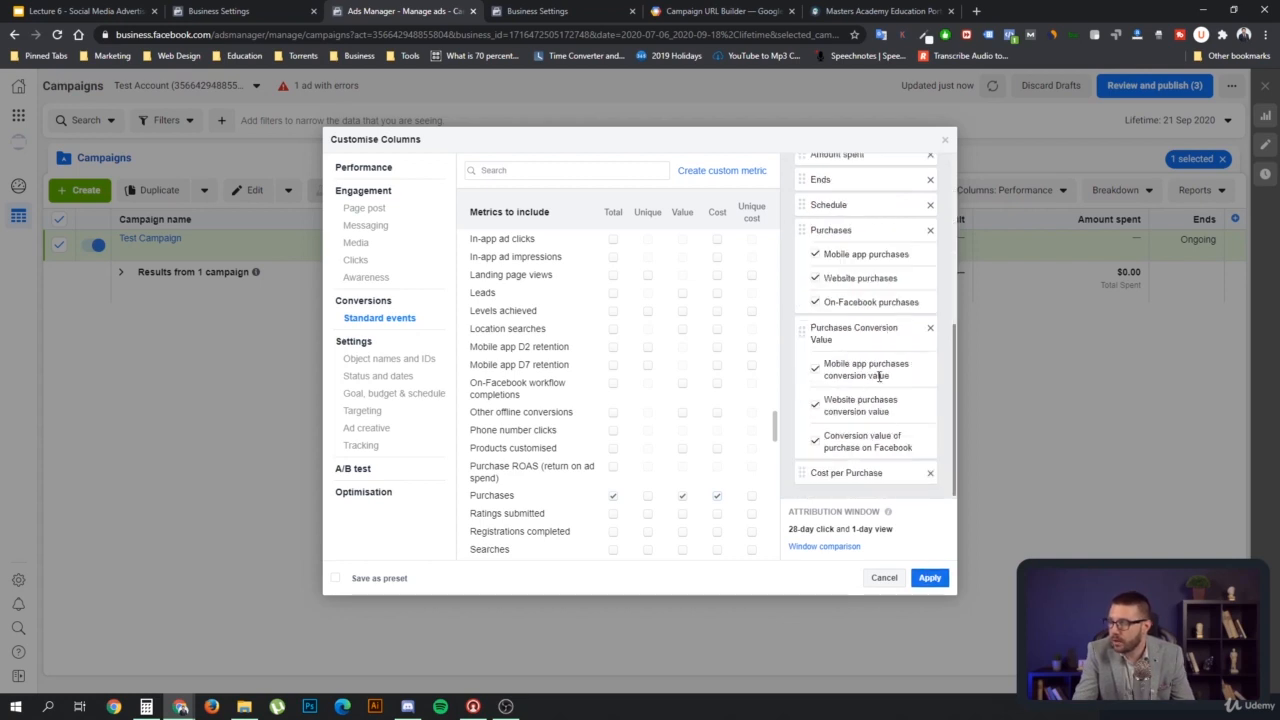
{"action": "mouse_move", "coordinate": [857, 335]}
{"action": "left_mouse_down"}
{"action": "mouse_move", "coordinate": [925, 298]}
{"action": "mouse_move", "coordinate": [918, 138]}
{"action": "mouse_move", "coordinate": [898, 366]}
{"action": "mouse_move", "coordinate": [977, 375]}
{"action": "mouse_move", "coordinate": [938, 440]}
{"action": "mouse_move", "coordinate": [915, 304]}
{"action": "mouse_move", "coordinate": [936, 366]}
{"action": "mouse_move", "coordinate": [886, 334]}
{"action": "mouse_move", "coordinate": [890, 317]}
{"action": "mouse_move", "coordinate": [862, 333]}
{"action": "mouse_move", "coordinate": [903, 289]}
{"action": "mouse_move", "coordinate": [903, 340]}
{"action": "mouse_move", "coordinate": [866, 358]}
{"action": "left_mouse_up"}
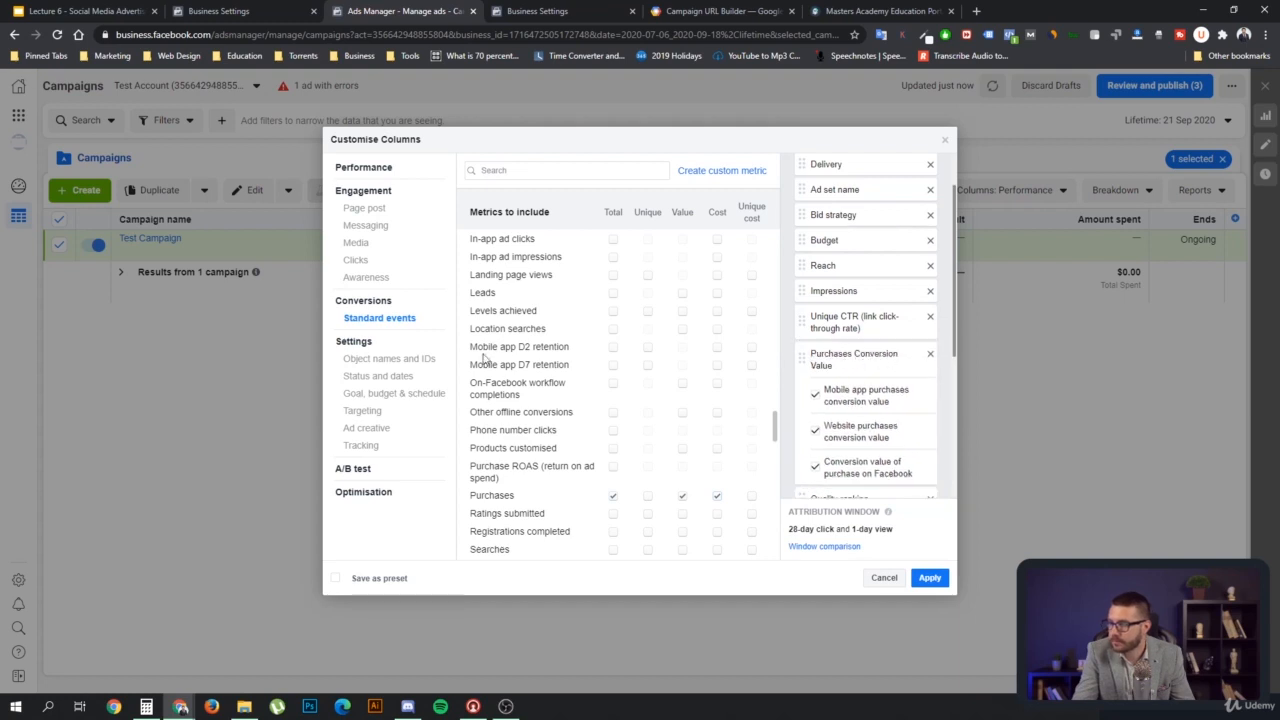
- Add the Outbound clicks metric, place it between Impressions and Unique CTR, and apply the customised columns to the campaigns table
{"action": "left_click", "coordinate": [357, 260]}
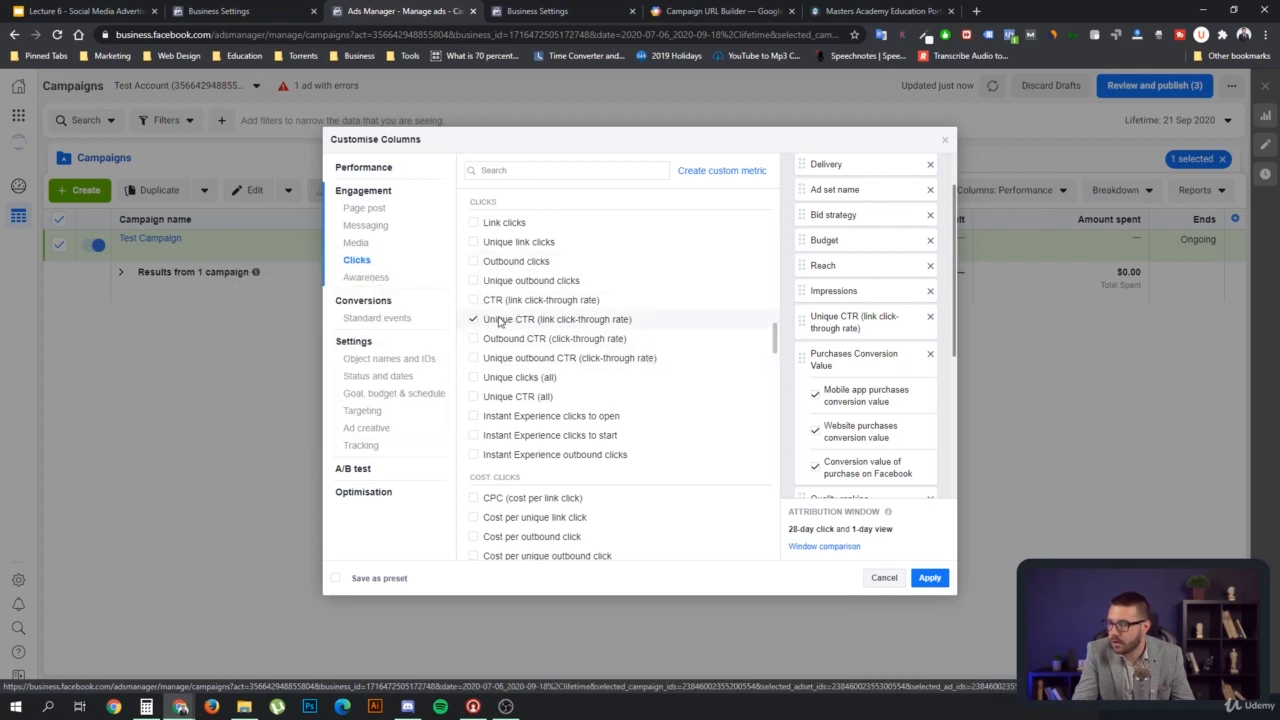
{"action": "mouse_move", "coordinate": [474, 270]}
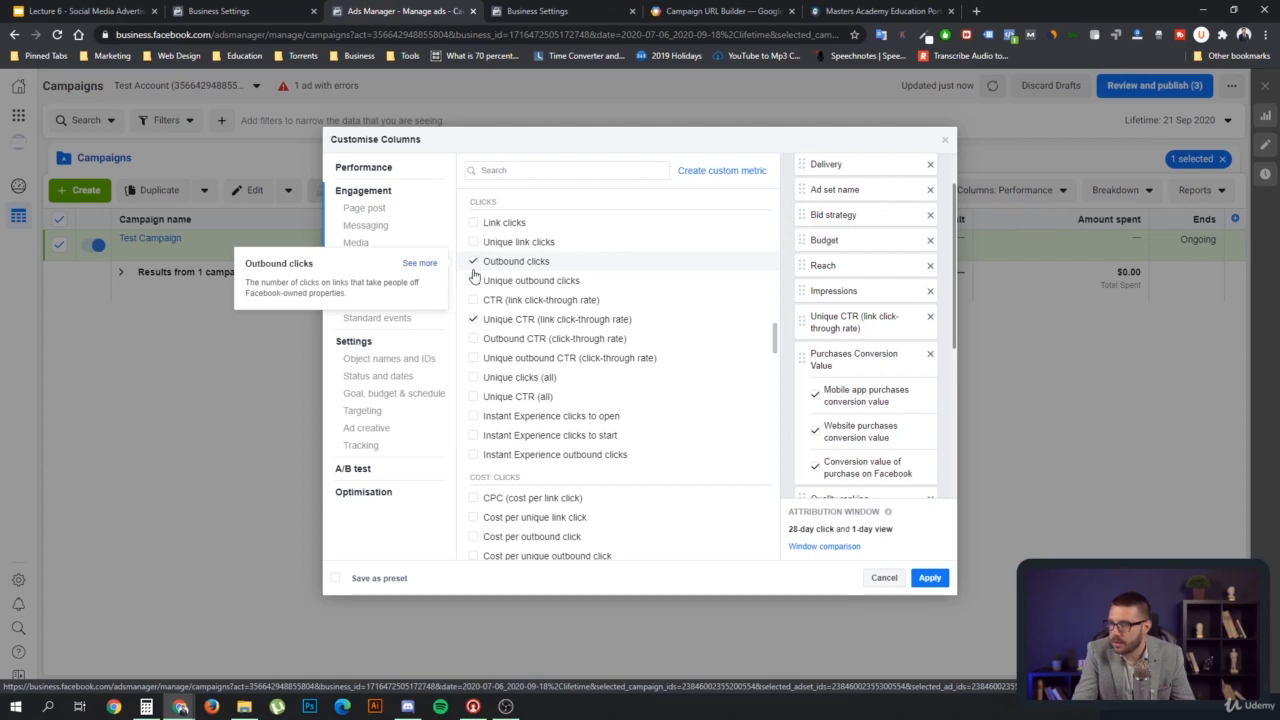
{"action": "scroll", "coordinate": [880, 372], "scroll_direction": "down", "scroll_amount": 3}
{"action": "left_click_drag", "start_coordinate": [853, 473], "coordinate": [866, 427]}
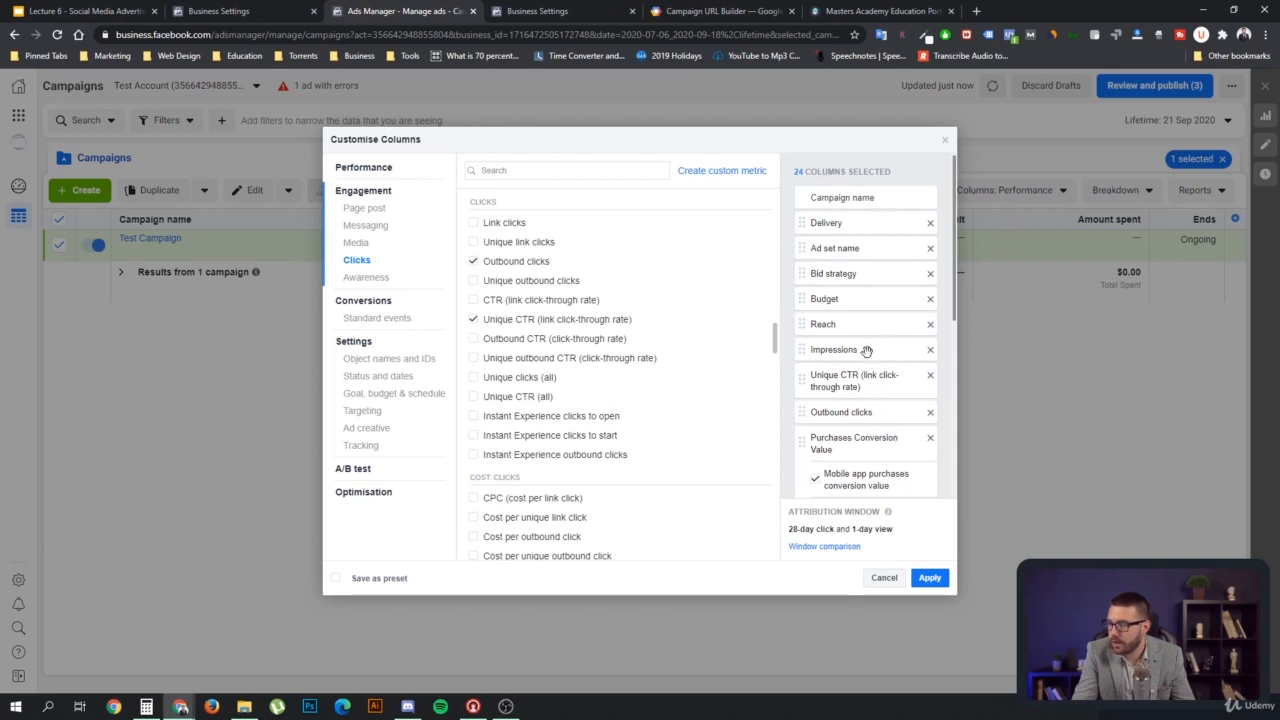
{"action": "mouse_move", "coordinate": [862, 415]}
{"action": "left_mouse_down"}
{"action": "mouse_move", "coordinate": [866, 367]}
{"action": "mouse_move", "coordinate": [865, 395]}
{"action": "left_mouse_up"}
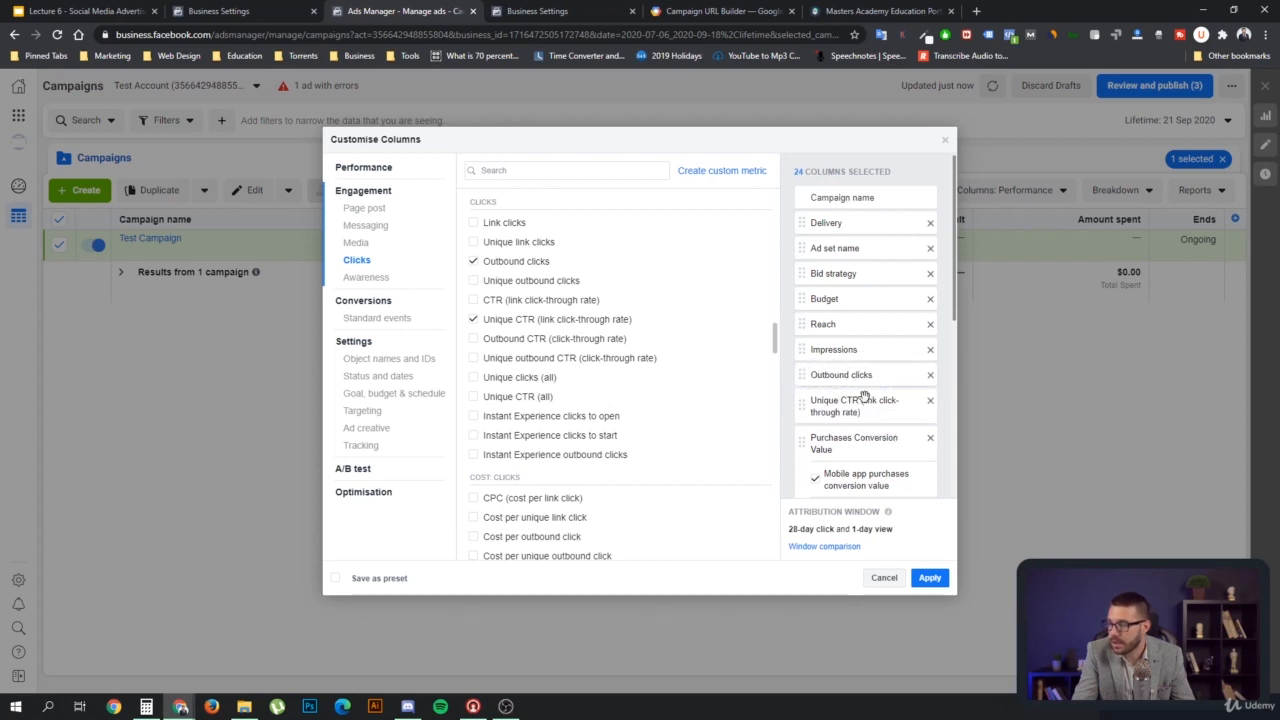
{"action": "scroll", "coordinate": [862, 432], "scroll_direction": "down", "scroll_amount": 1}
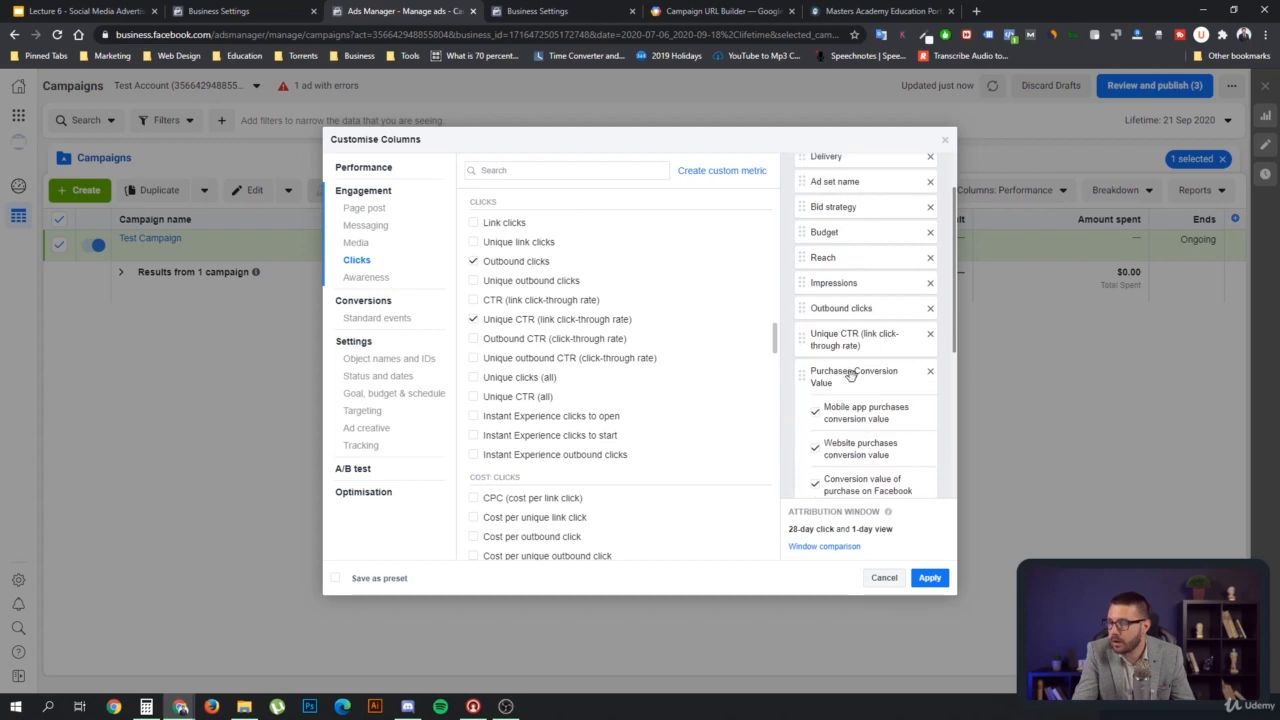
{"action": "left_click", "coordinate": [929, 578]}
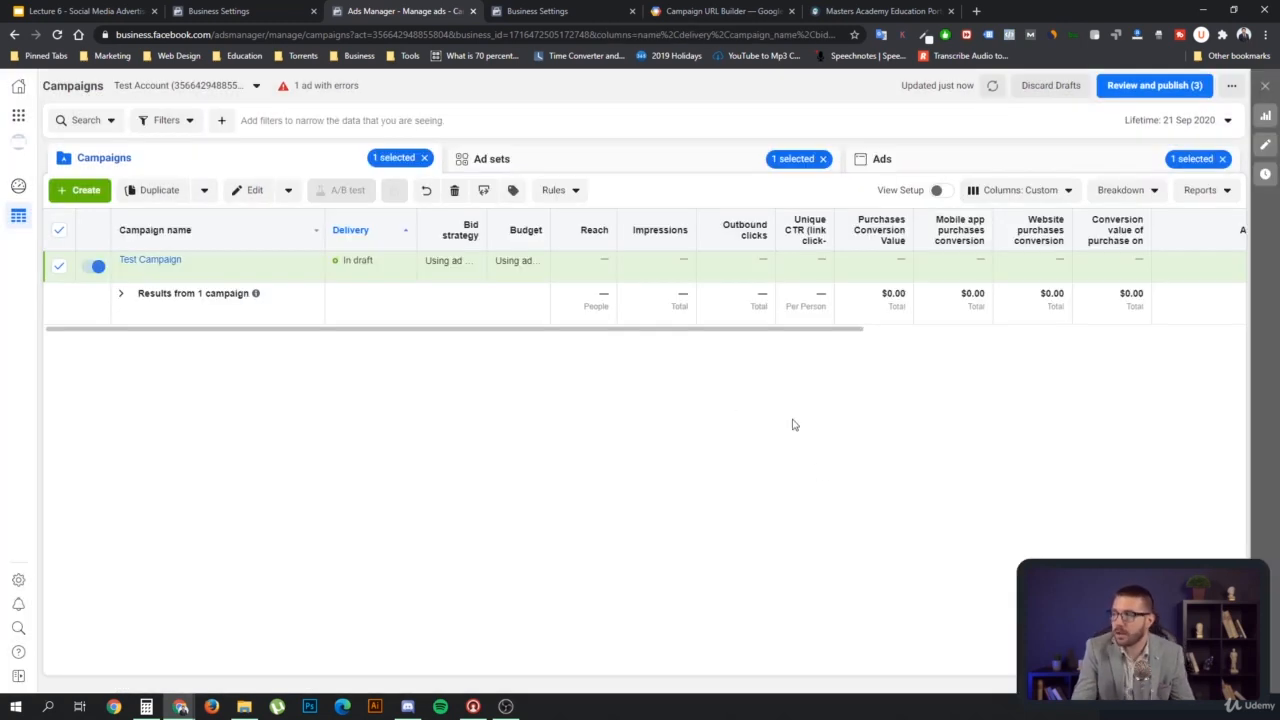
{"action": "left_click_drag", "start_coordinate": [755, 327], "coordinate": [789, 334]}
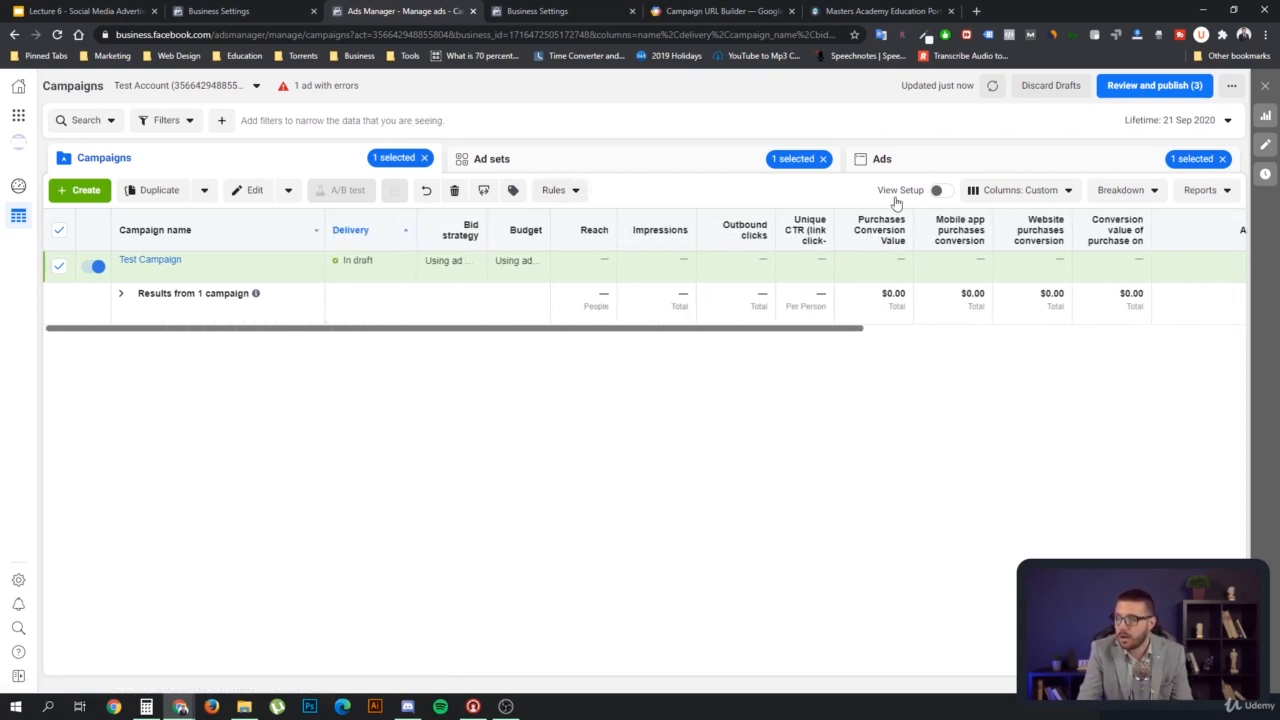
- Reopen the column customisation, enable saving the custom columns as a preset, and cancel without naming it
{"action": "left_click", "coordinate": [1050, 192]}
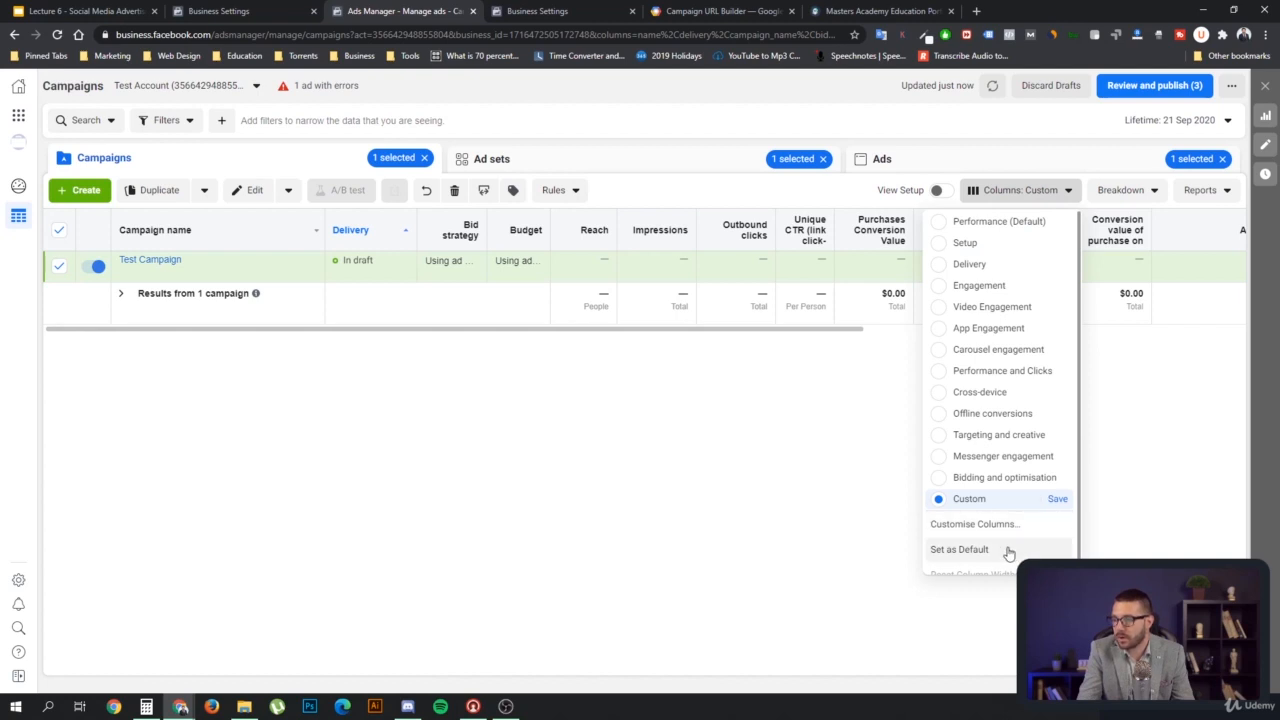
{"action": "scroll", "coordinate": [1028, 515], "scroll_direction": "down", "scroll_amount": 1}
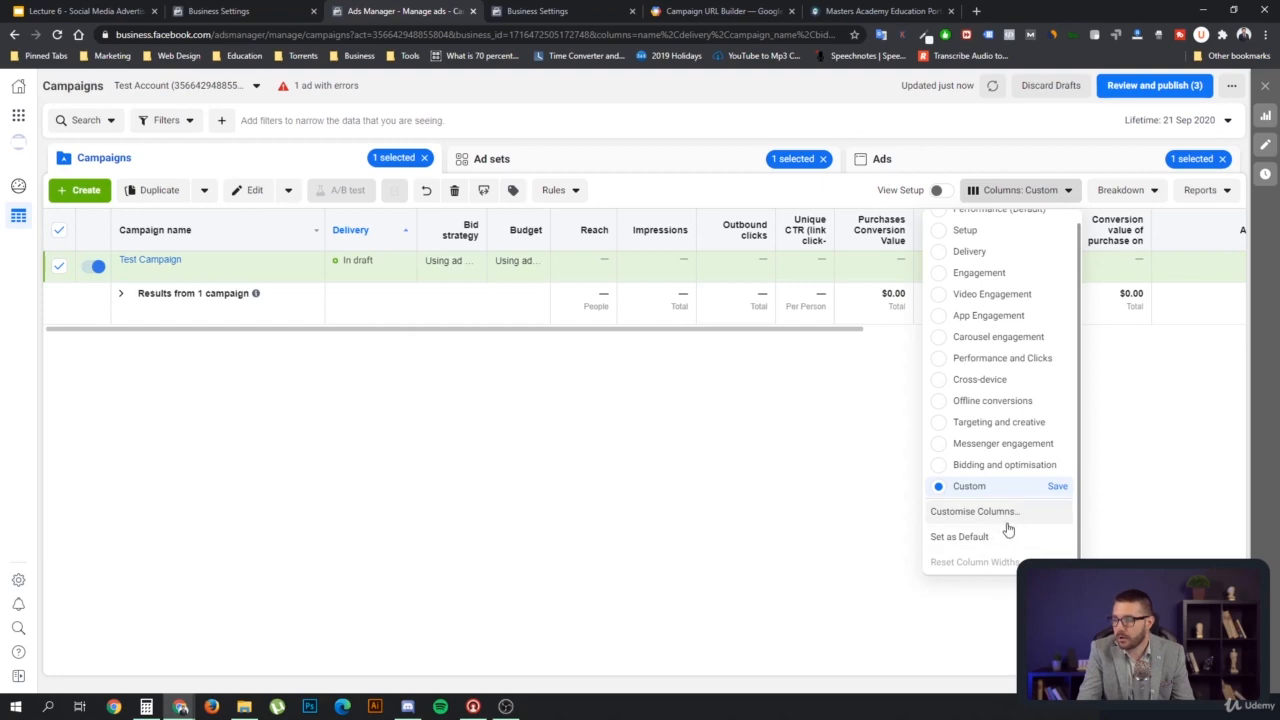
{"action": "left_click", "coordinate": [1006, 522]}
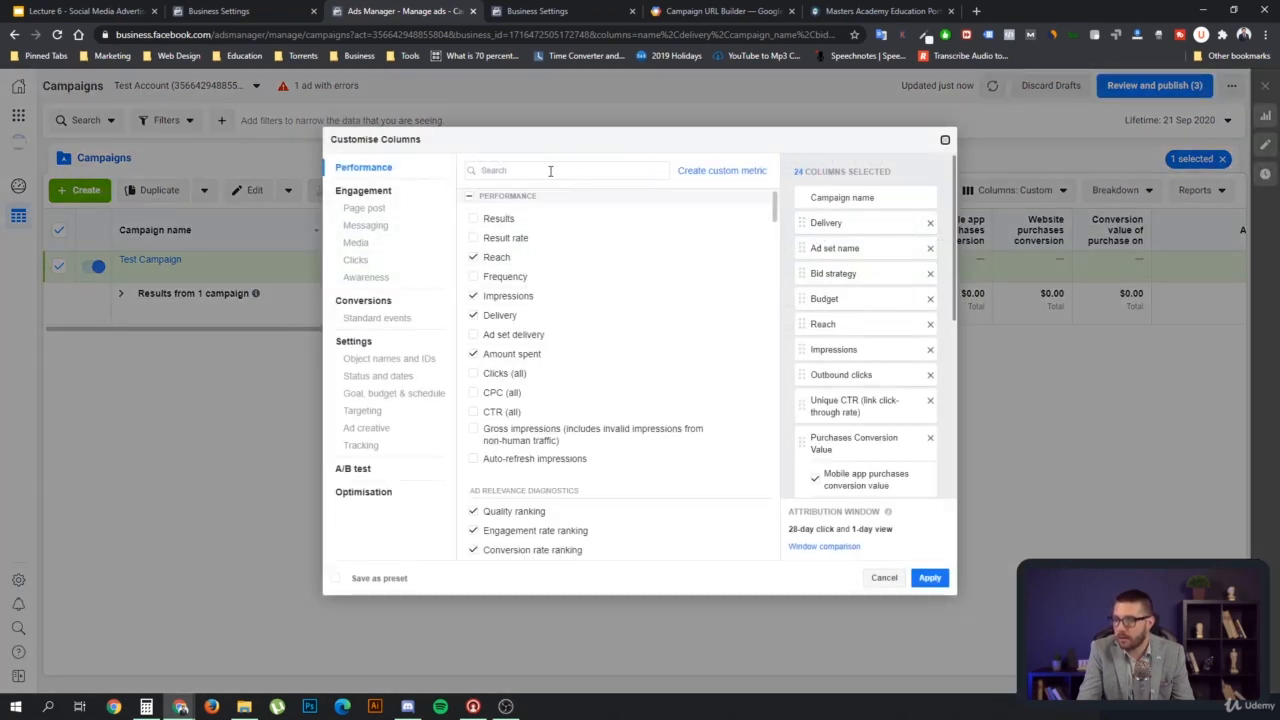
{"action": "left_click", "coordinate": [375, 580]}
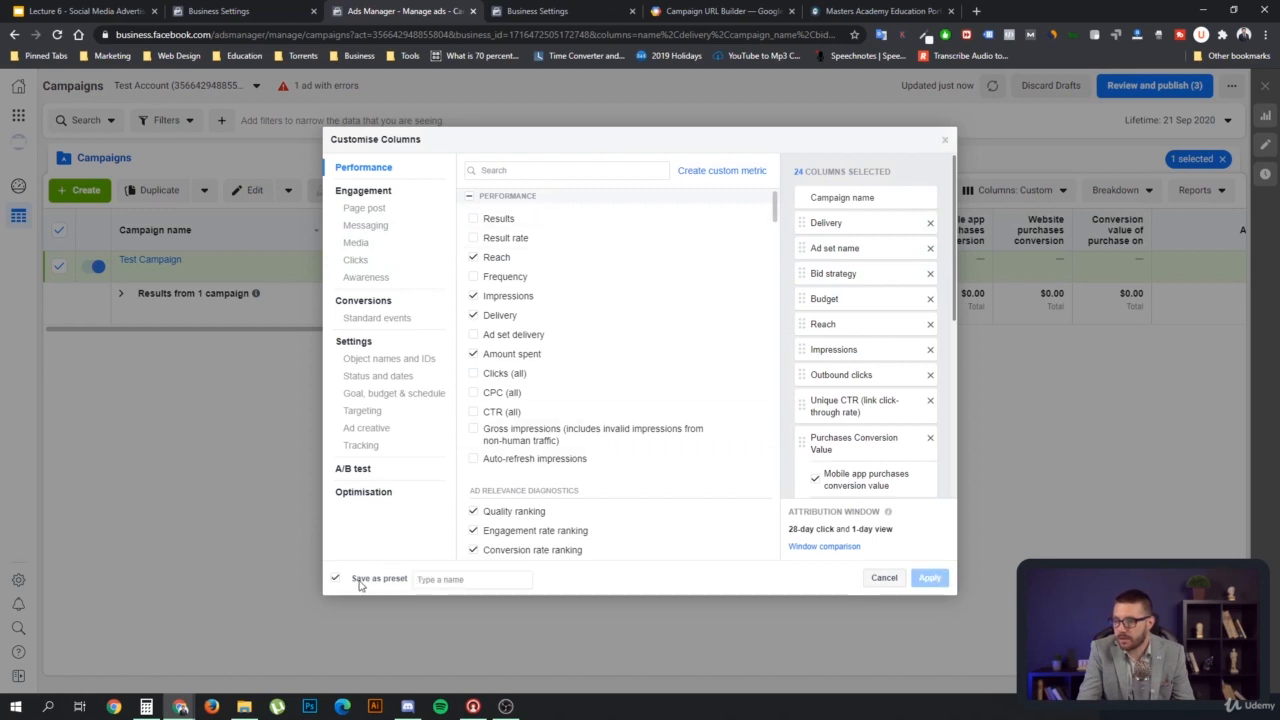
{"action": "left_click", "coordinate": [884, 578]}
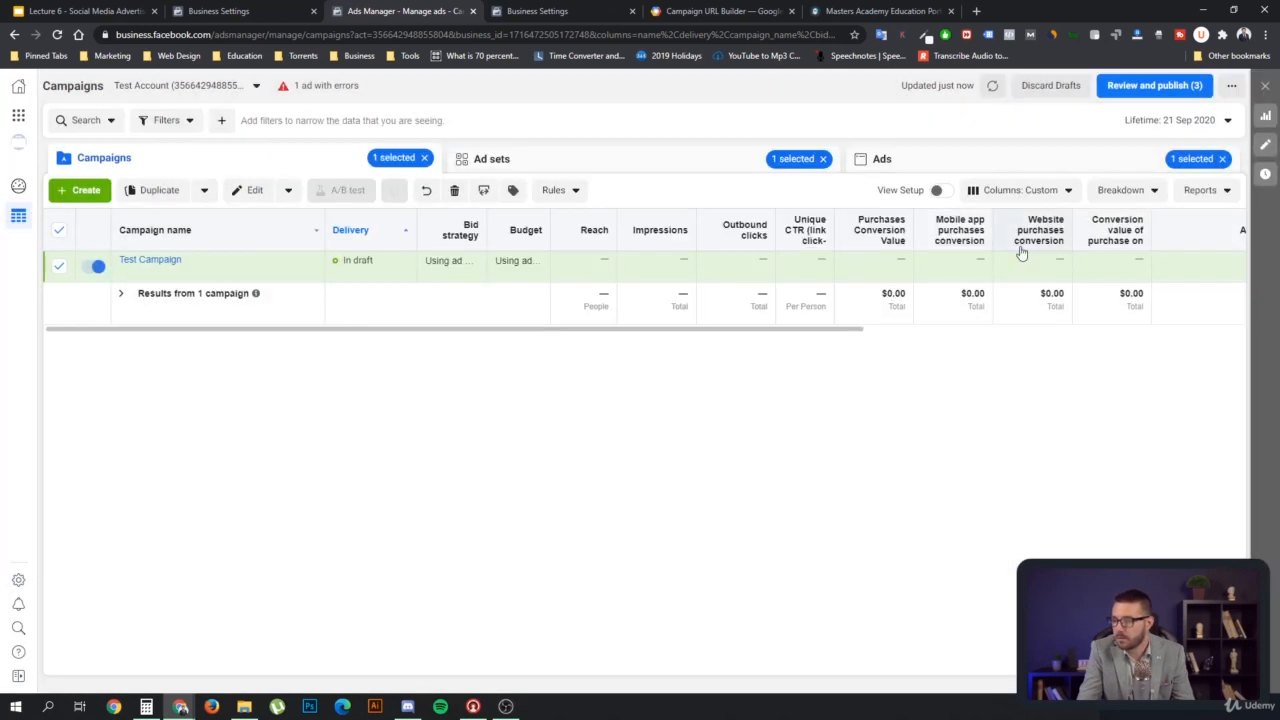
- Save the custom campaign columns as a column preset named Default Pro
{"action": "left_click", "coordinate": [1020, 190]}
{"action": "left_click", "coordinate": [975, 550]}
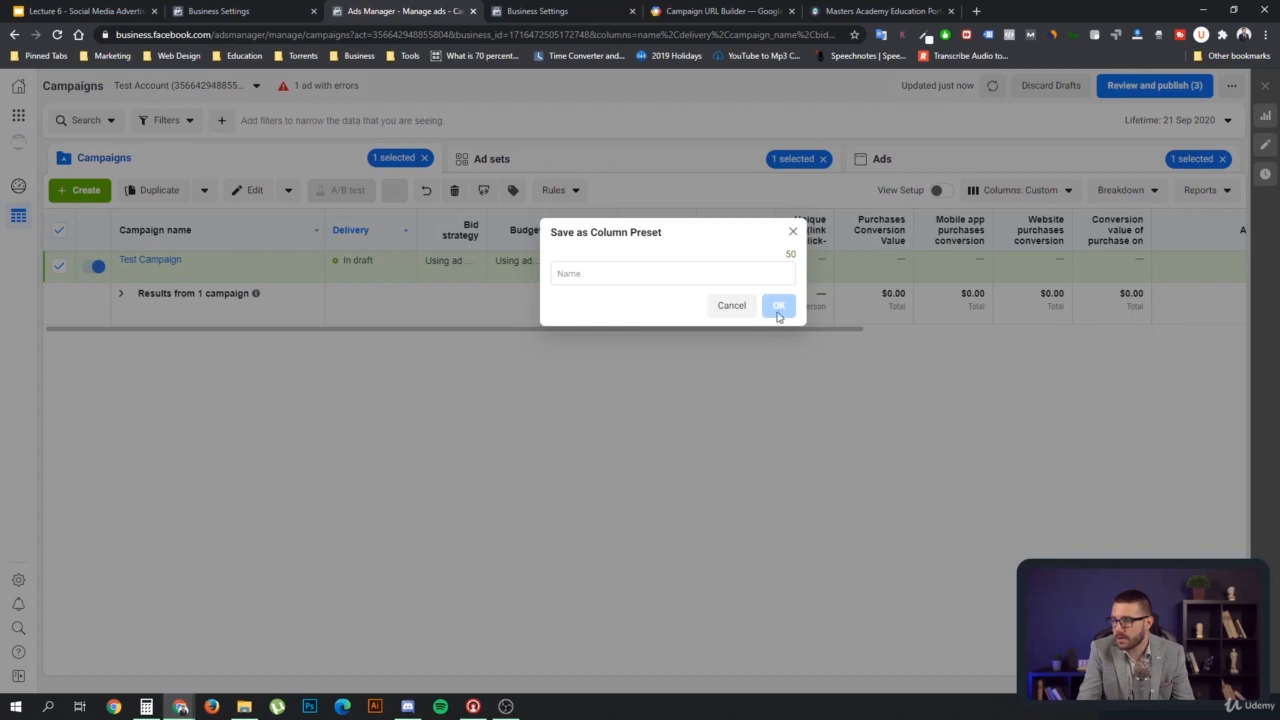
{"action": "left_click", "coordinate": [646, 270]}
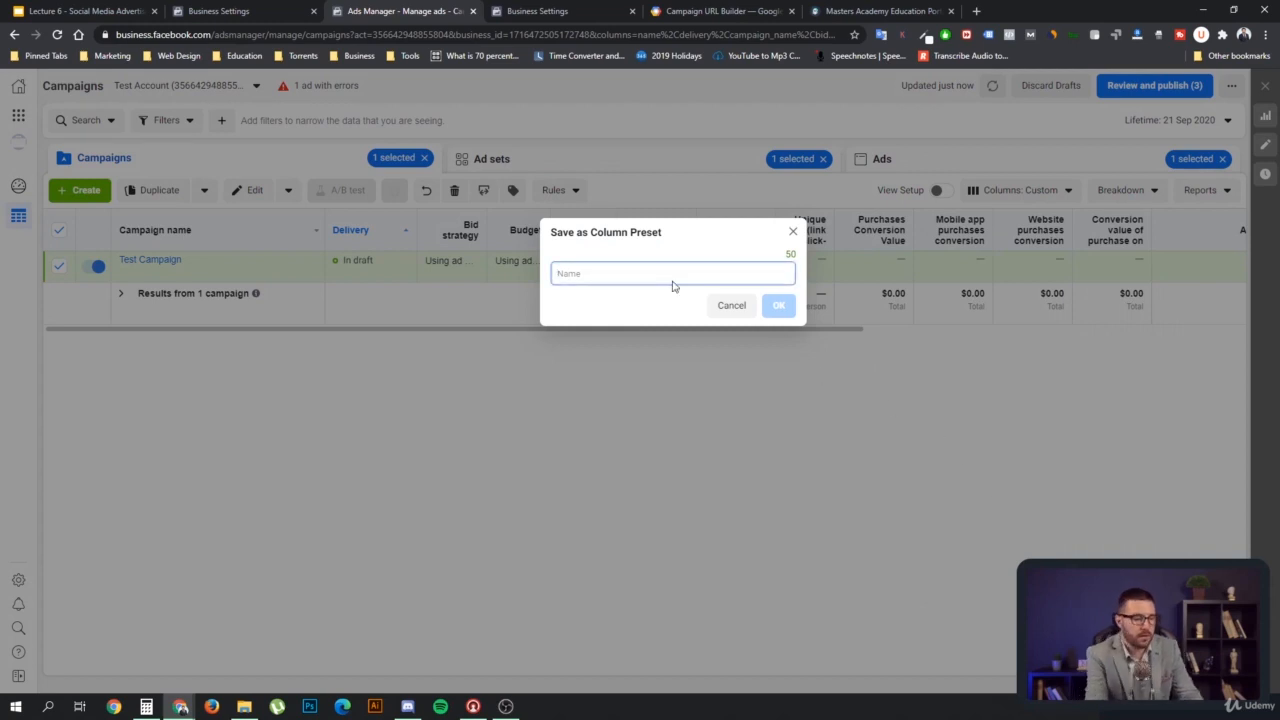
{"action": "type", "text": "Default Pro"}
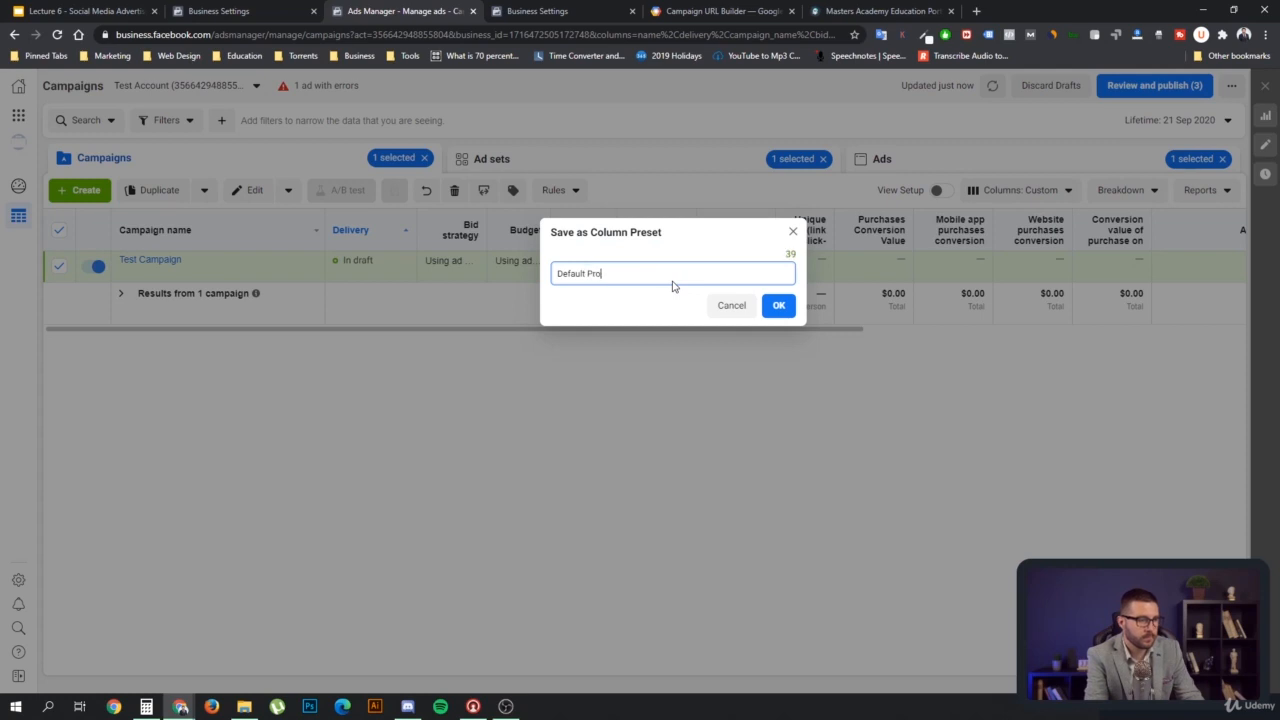
{"action": "left_click", "coordinate": [779, 305]}
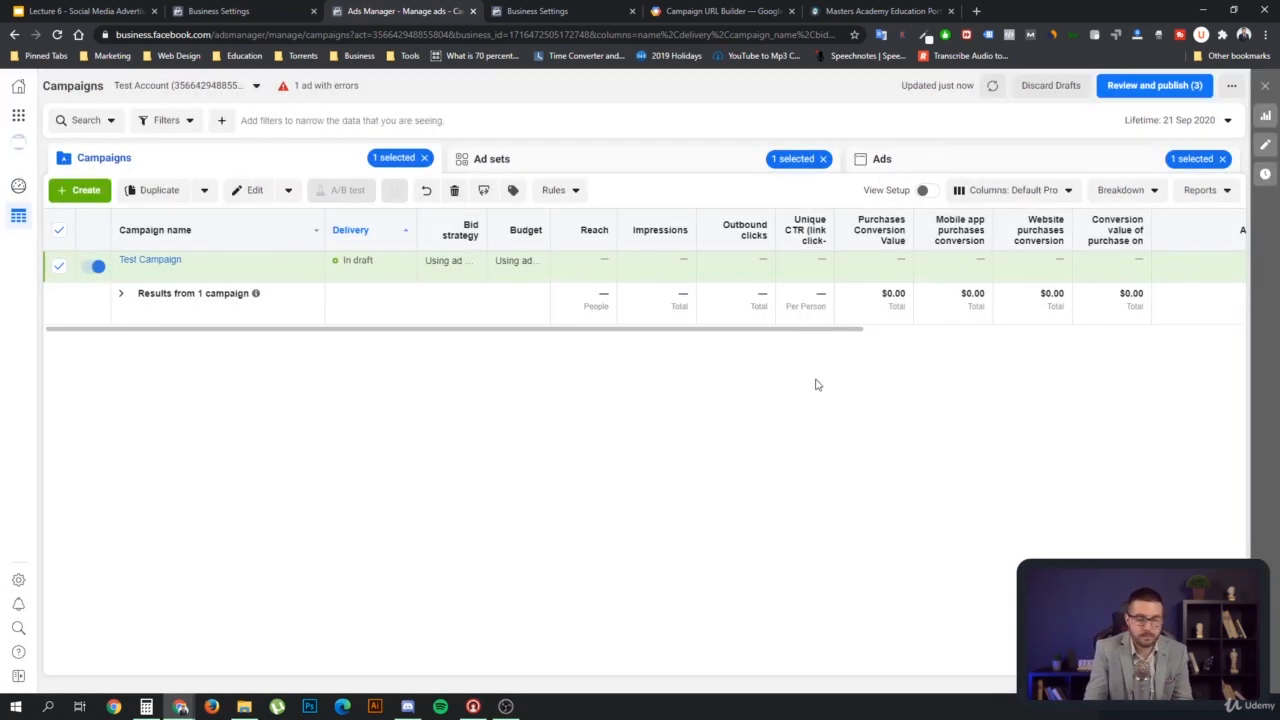
- Switch to the ad sets level, move the Purchases column group right after Purchases Conversion Value, and apply the new order
{"action": "left_click", "coordinate": [516, 164]}
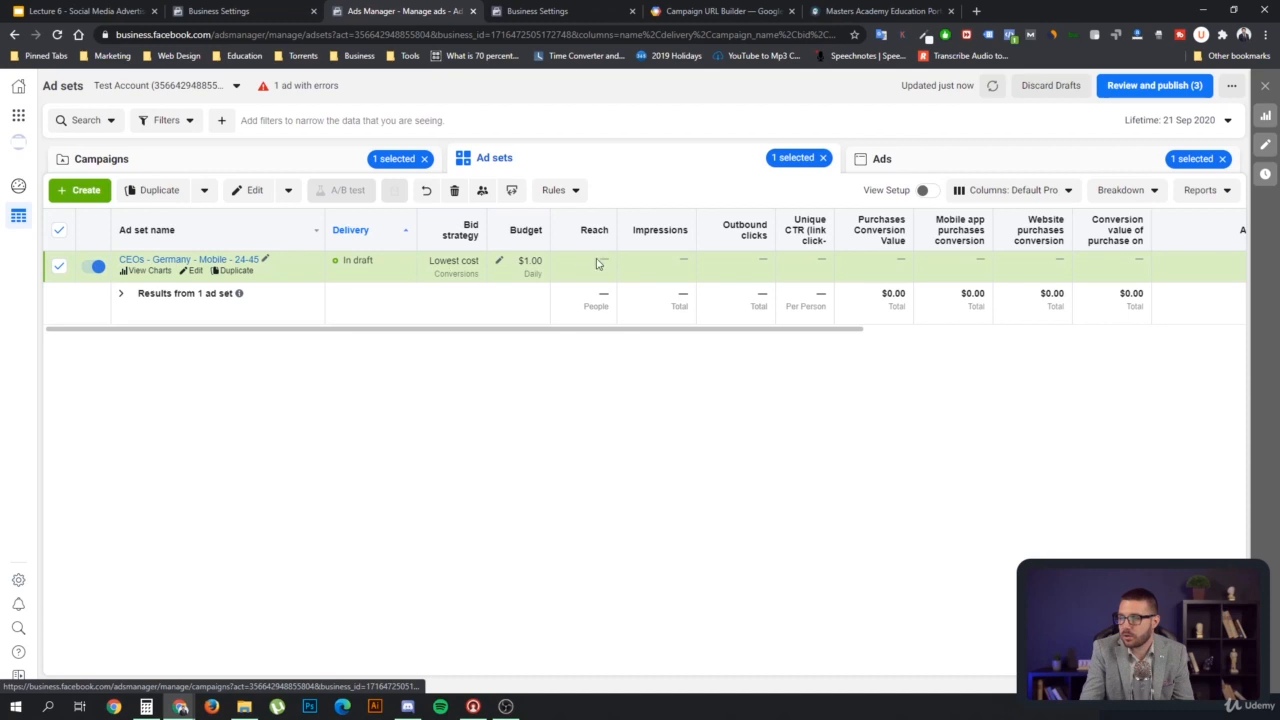
{"action": "left_click", "coordinate": [1036, 192]}
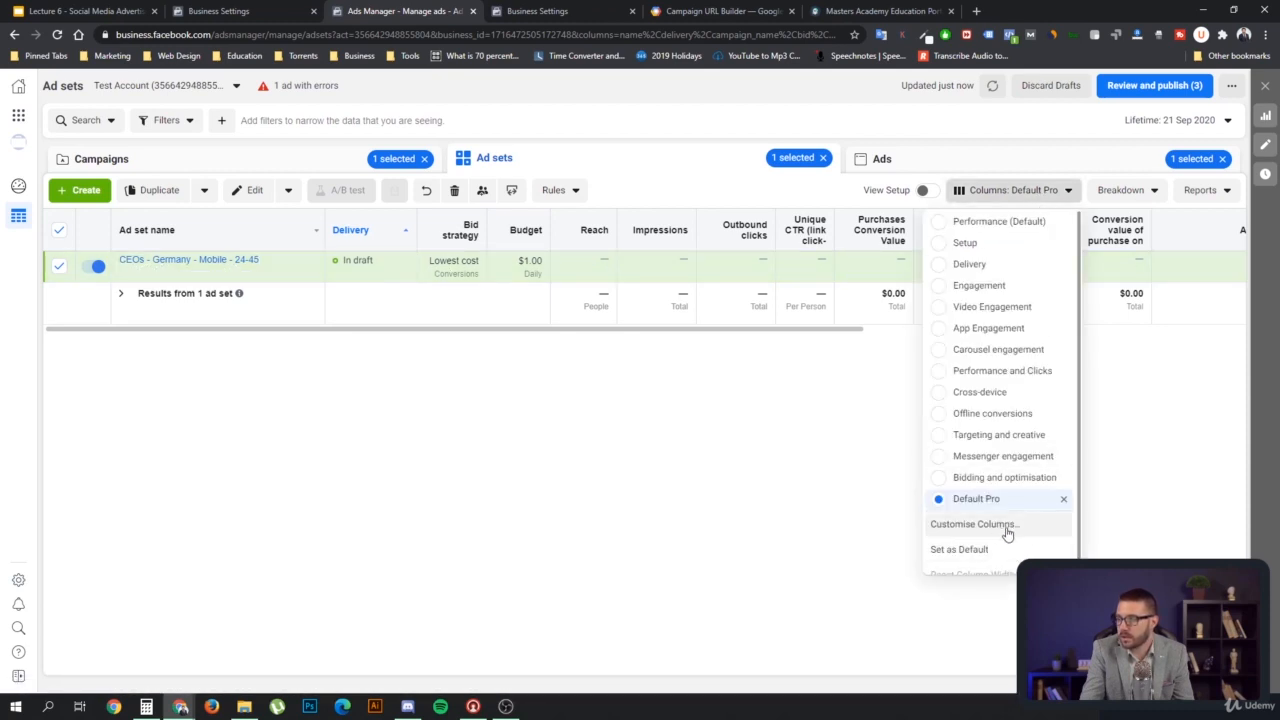
{"action": "left_click", "coordinate": [922, 509]}
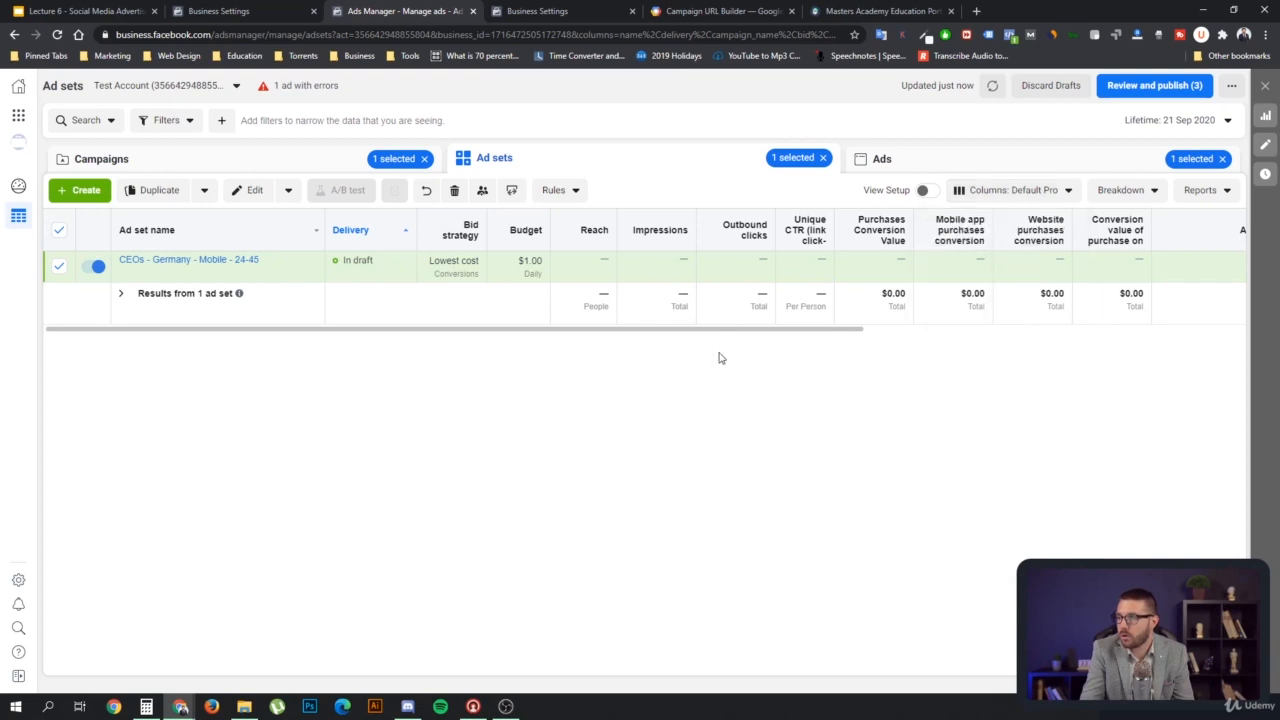
{"action": "left_click_drag", "start_coordinate": [714, 330], "coordinate": [1184, 358]}
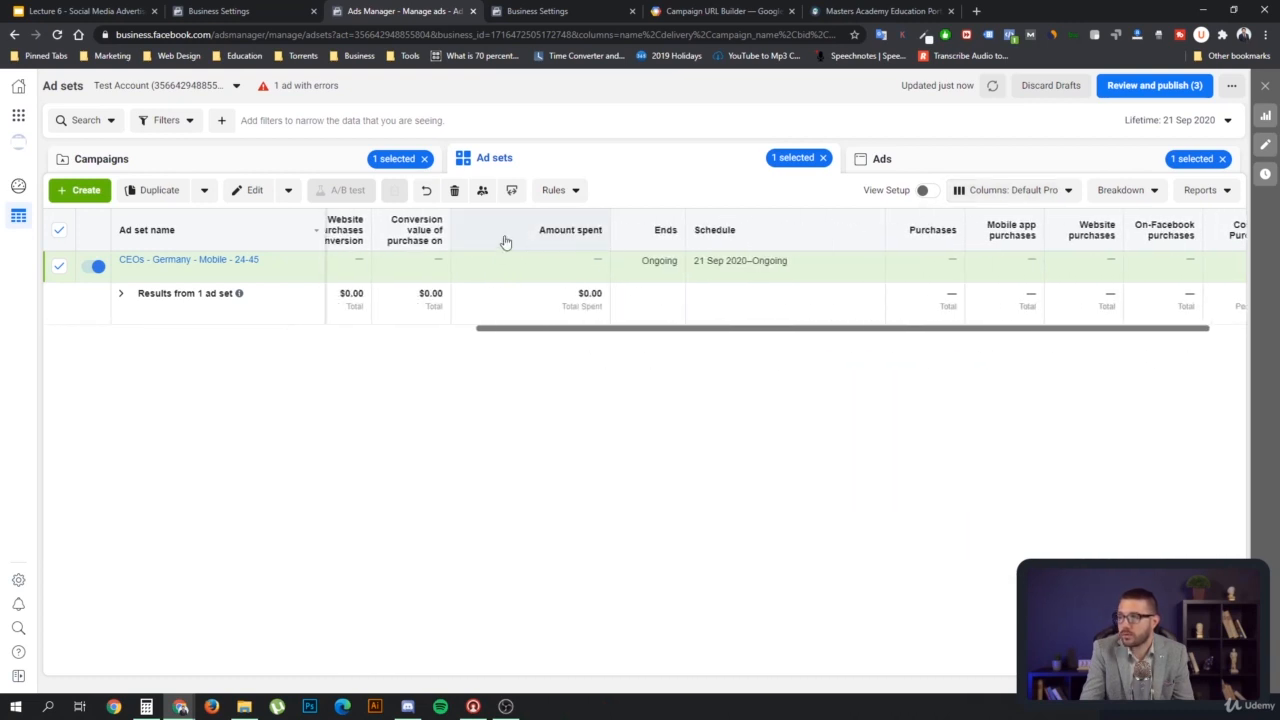
{"action": "left_click_drag", "start_coordinate": [931, 333], "coordinate": [1095, 351]}
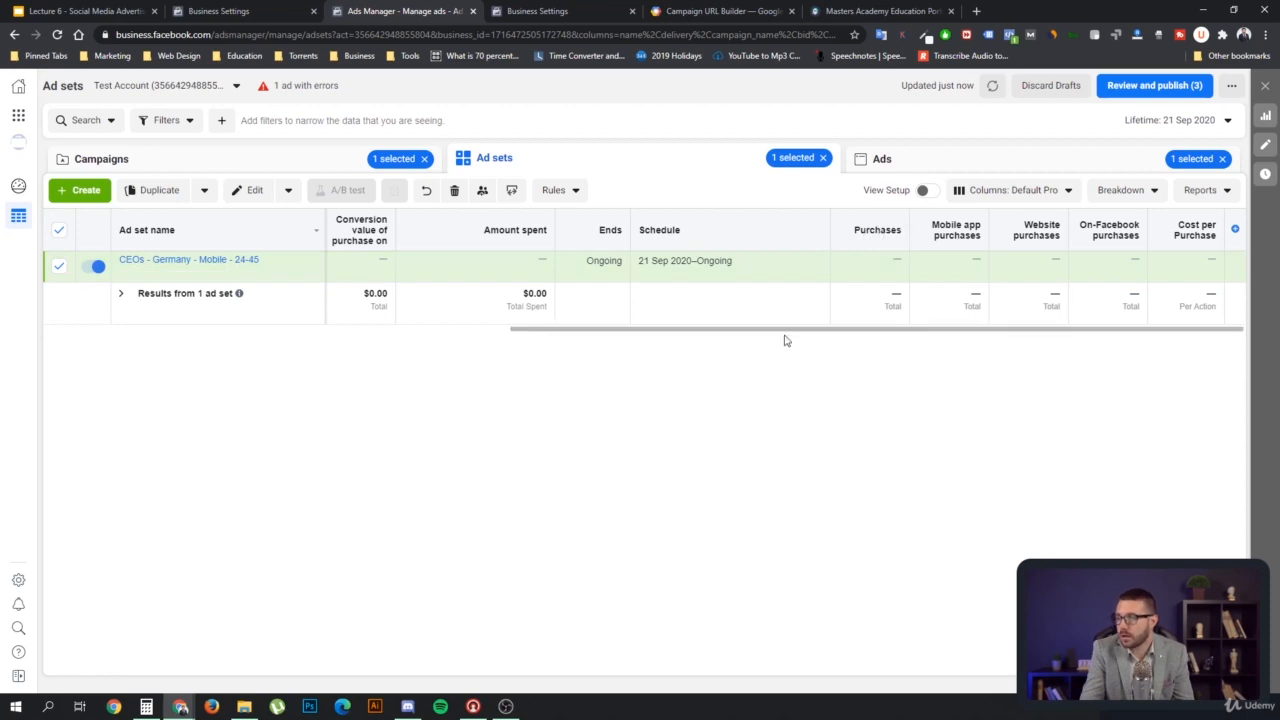
{"action": "left_click_drag", "start_coordinate": [781, 335], "coordinate": [571, 320]}
{"action": "left_click", "coordinate": [1037, 186]}
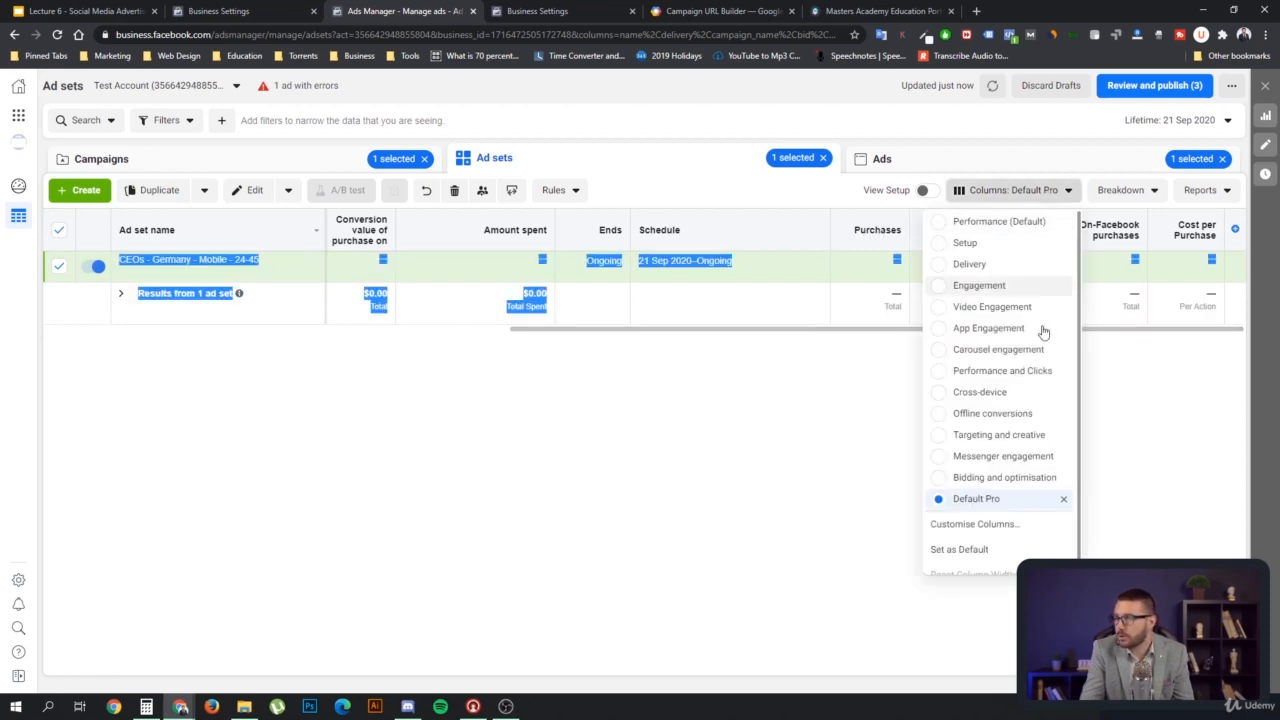
{"action": "left_click", "coordinate": [1011, 521]}
{"action": "scroll", "coordinate": [849, 318], "scroll_direction": "down", "scroll_amount": 5}
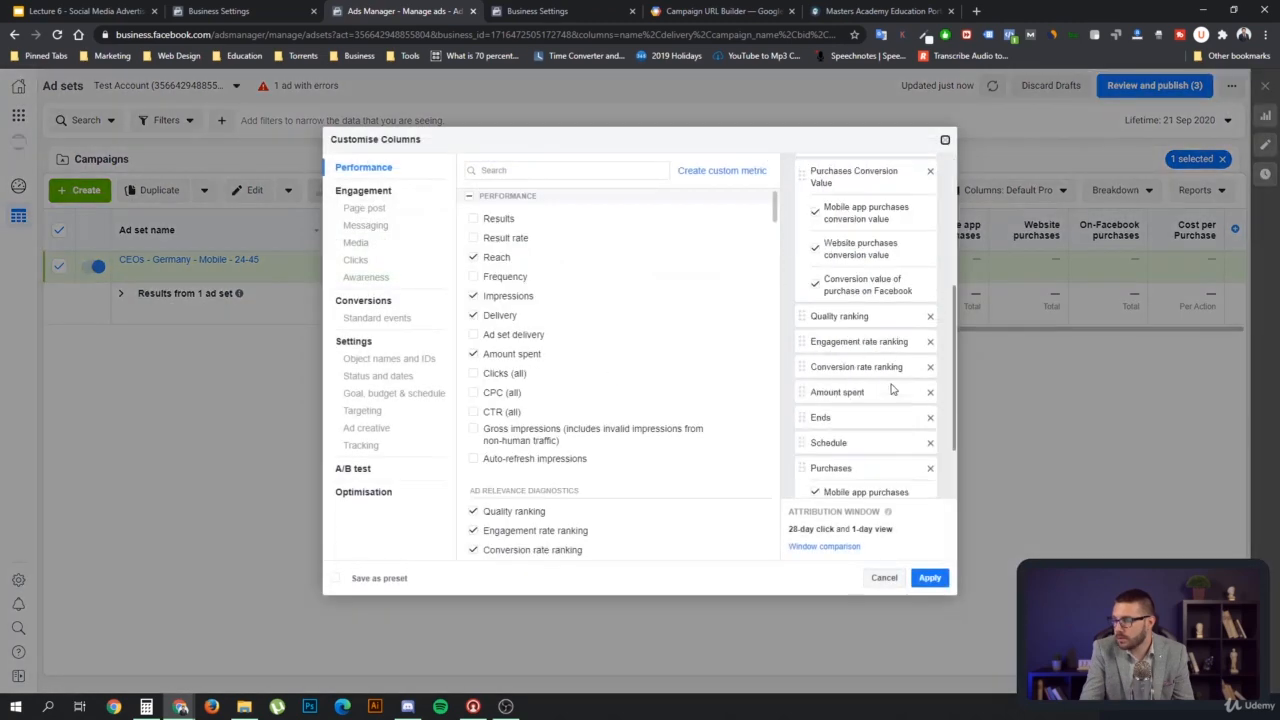
{"action": "left_click_drag", "start_coordinate": [849, 412], "coordinate": [852, 252]}
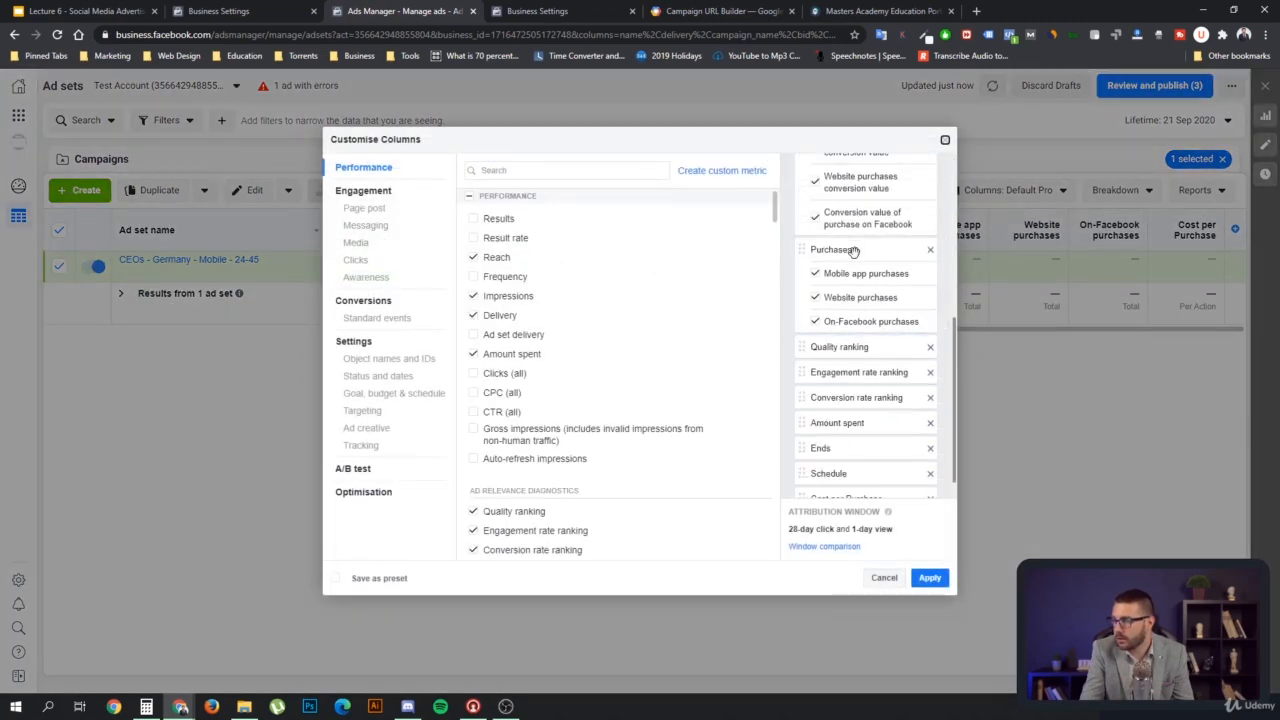
{"action": "left_click", "coordinate": [929, 578]}
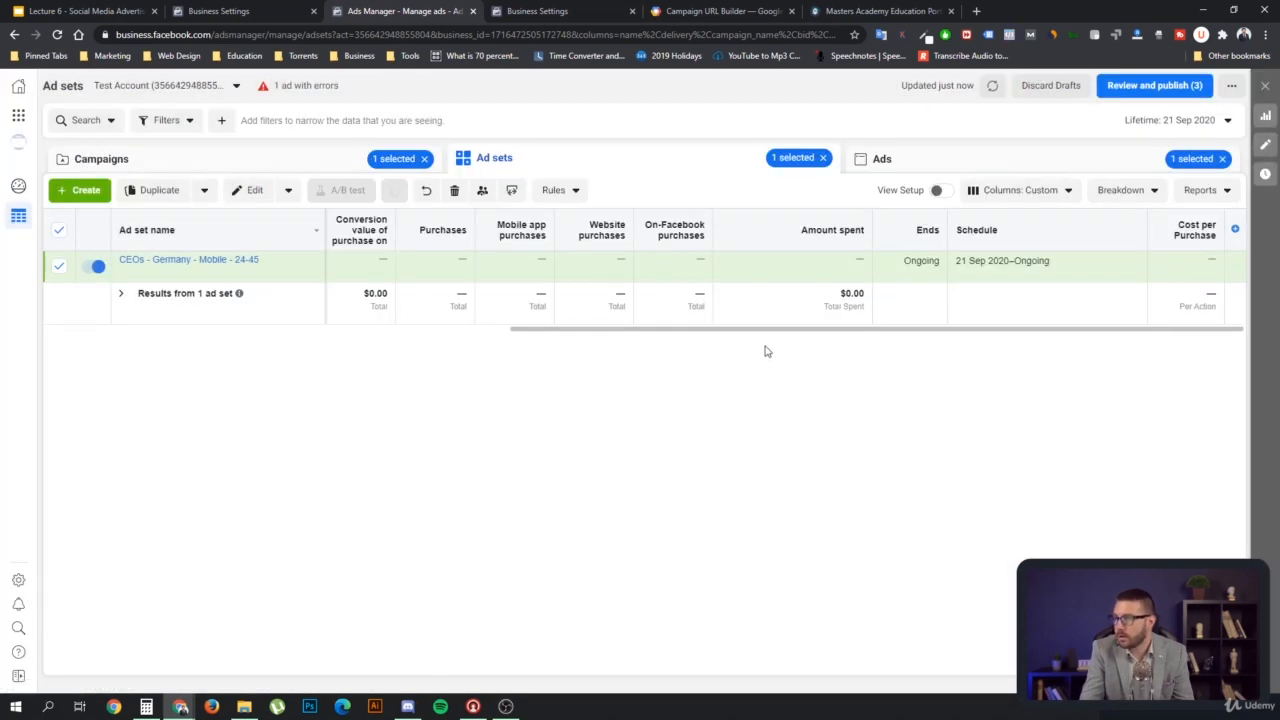
- Exclude the mobile app and on-Facebook breakdowns of Purchases Conversion Value from the ad set columns and apply the change
{"action": "left_click_drag", "start_coordinate": [740, 331], "coordinate": [320, 321]}
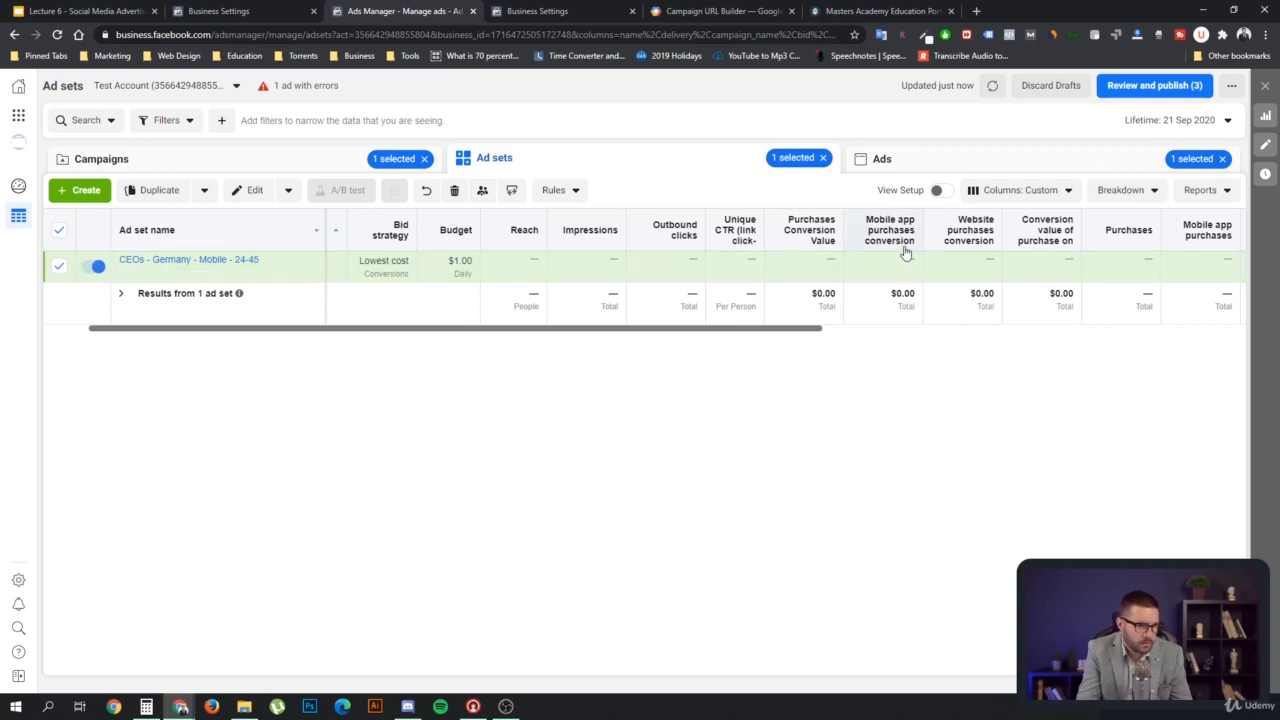
{"action": "mouse_move", "coordinate": [850, 246]}
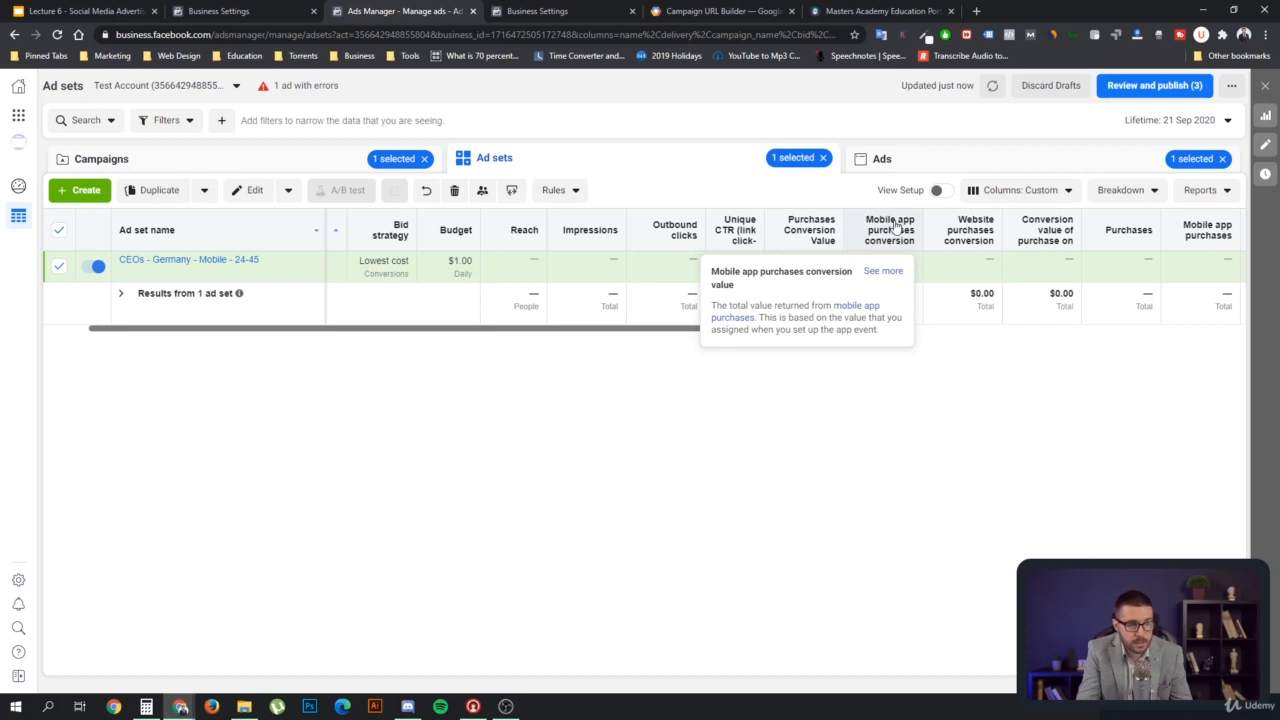
{"action": "left_click", "coordinate": [1012, 190]}
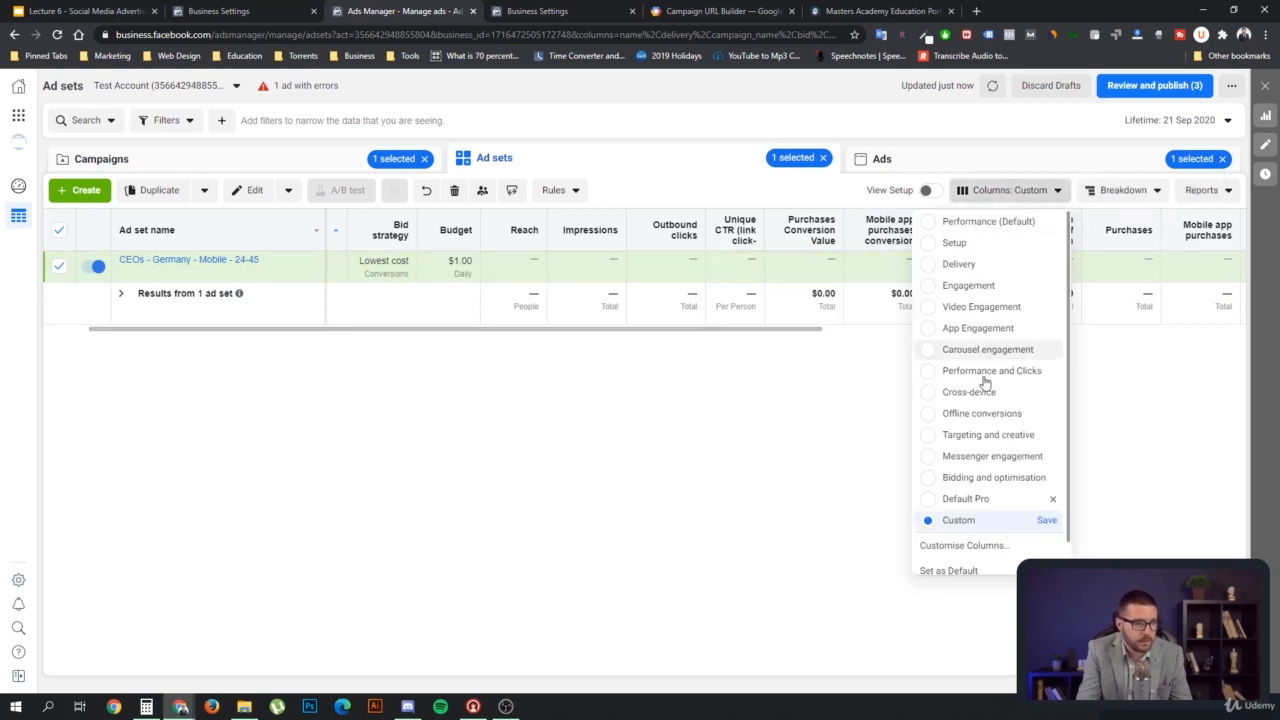
{"action": "left_click", "coordinate": [980, 548]}
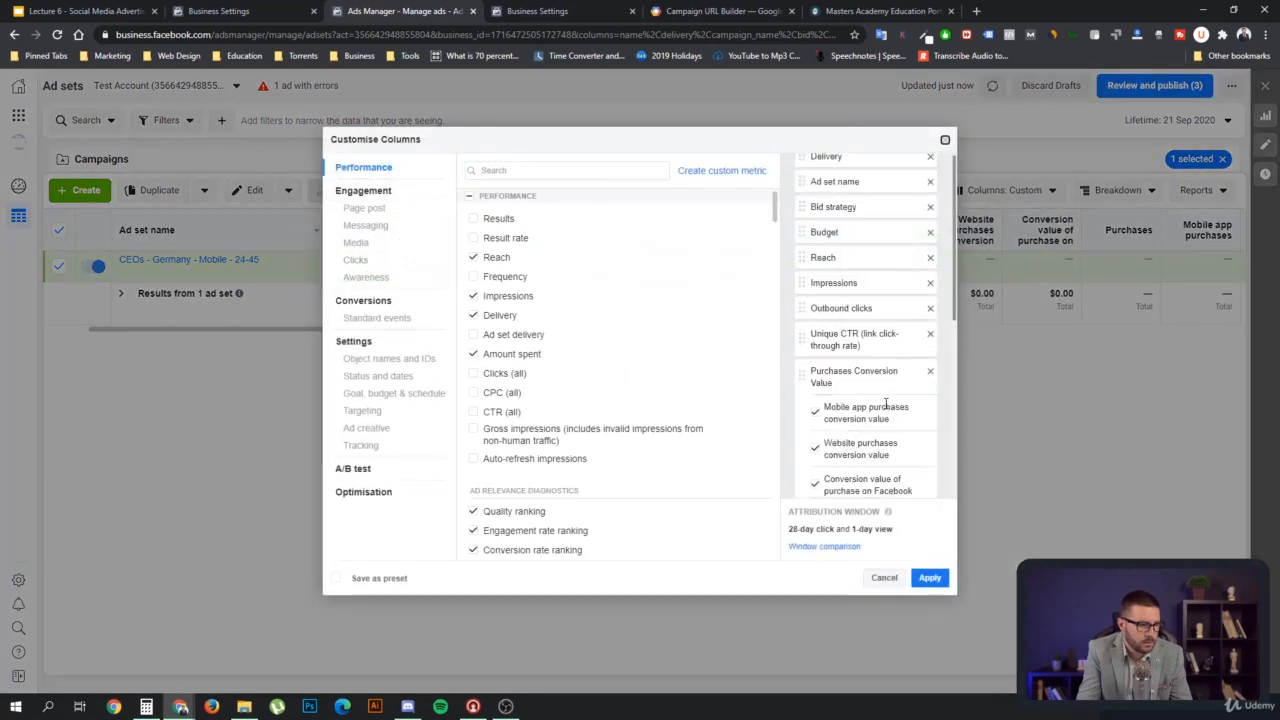
{"action": "scroll", "coordinate": [840, 418], "scroll_direction": "down", "scroll_amount": 2}
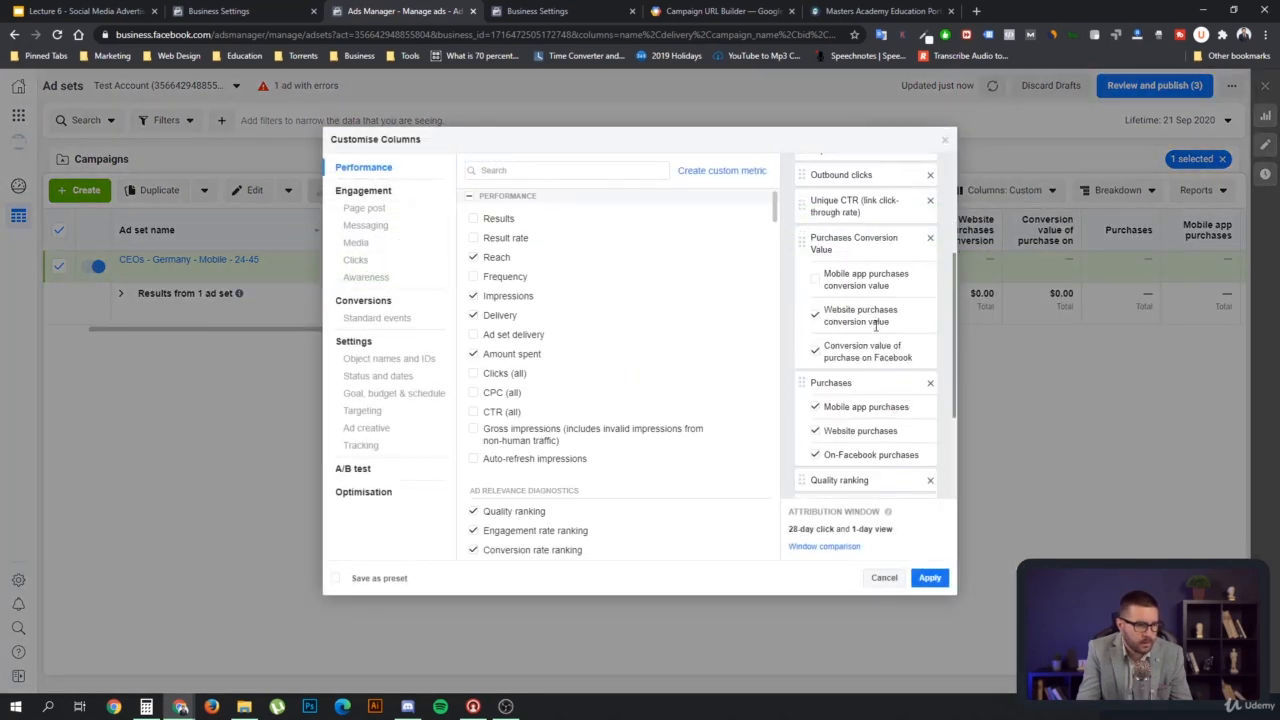
{"action": "left_click", "coordinate": [816, 353]}
{"action": "left_click", "coordinate": [930, 578]}
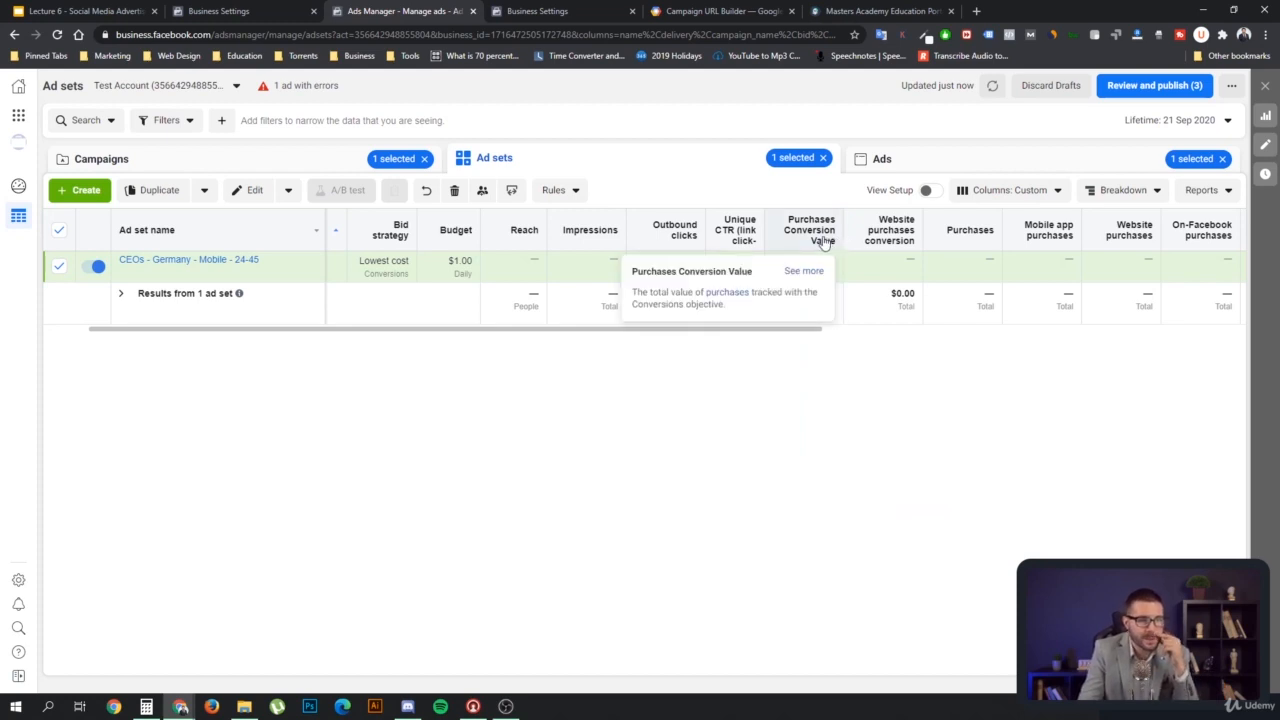
- Exclude website purchases conversion value and the mobile app, website and on-Facebook purchases from the columns, and apply
{"action": "mouse_move", "coordinate": [795, 235]}
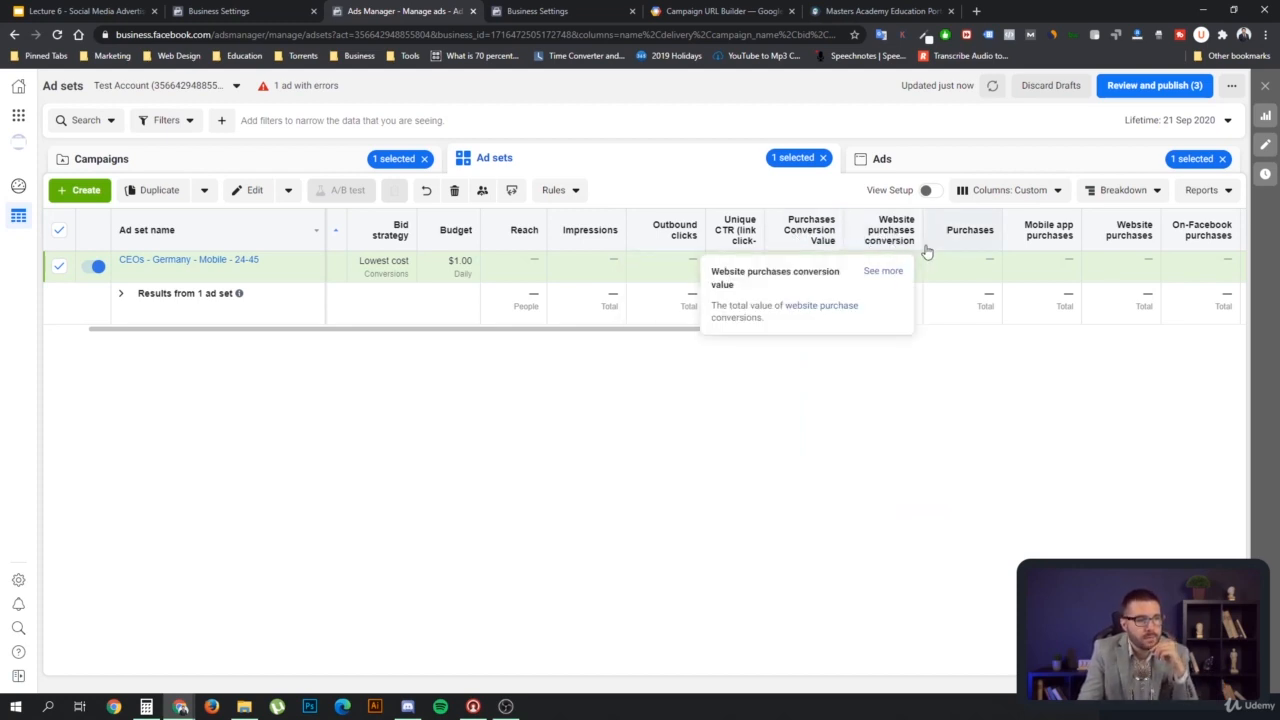
{"action": "mouse_move", "coordinate": [910, 262]}
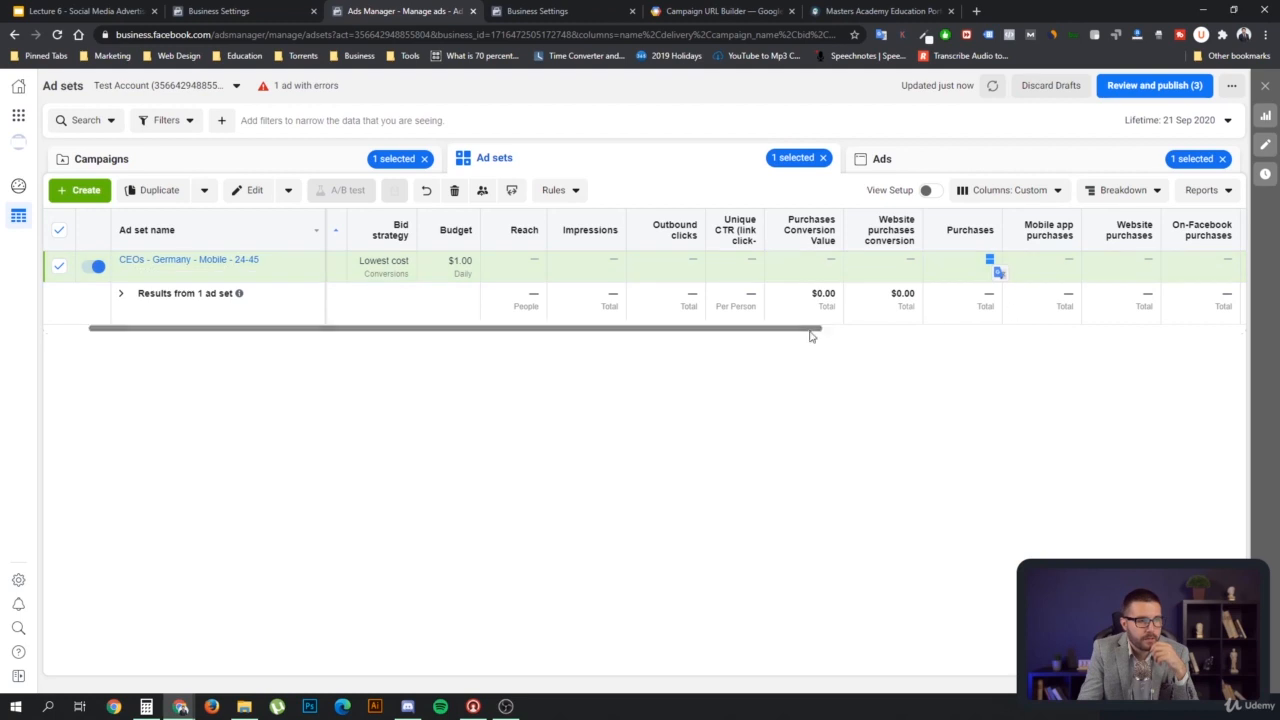
{"action": "left_click_drag", "start_coordinate": [792, 330], "coordinate": [966, 342]}
{"action": "left_click", "coordinate": [750, 337]}
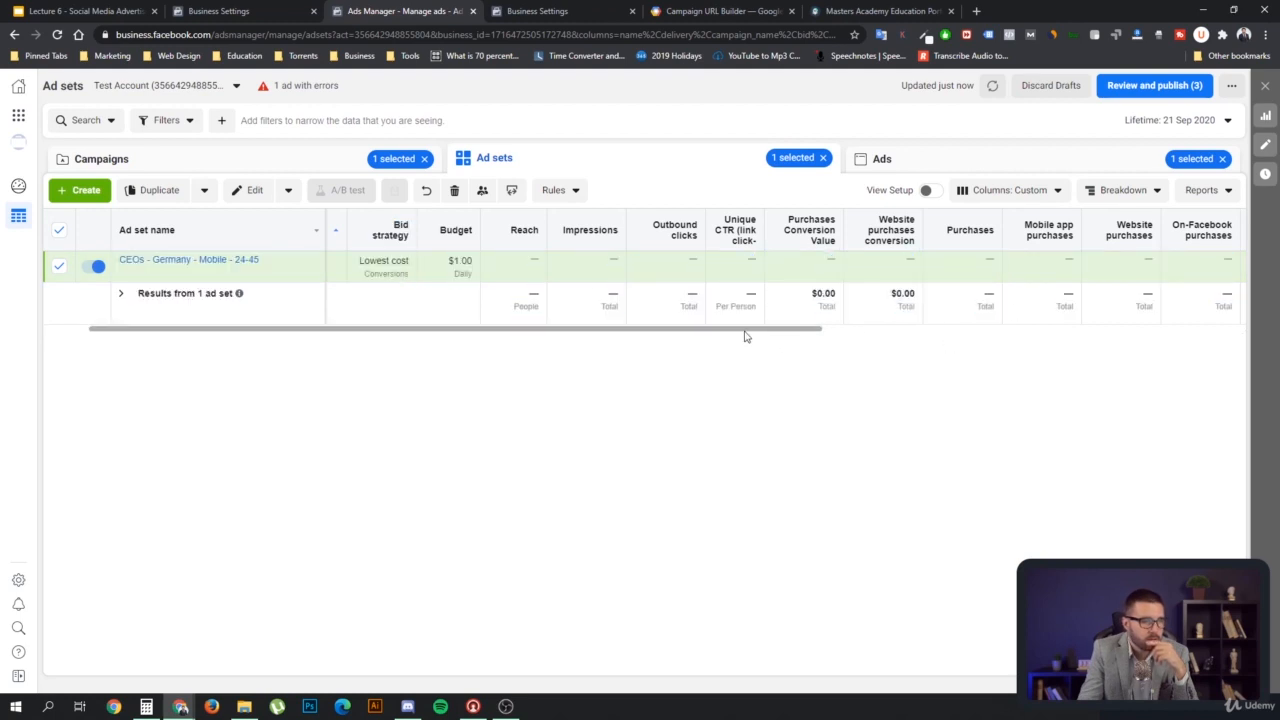
{"action": "left_click_drag", "start_coordinate": [745, 337], "coordinate": [948, 341]}
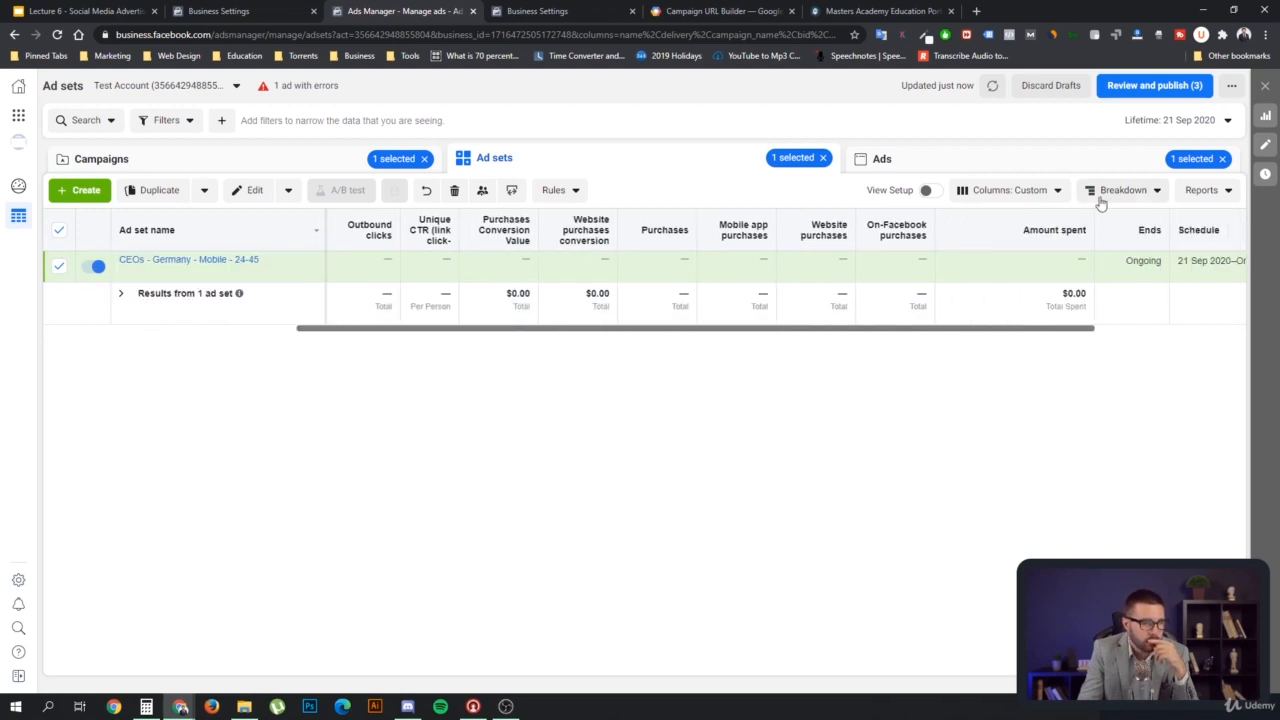
{"action": "left_click", "coordinate": [1010, 190]}
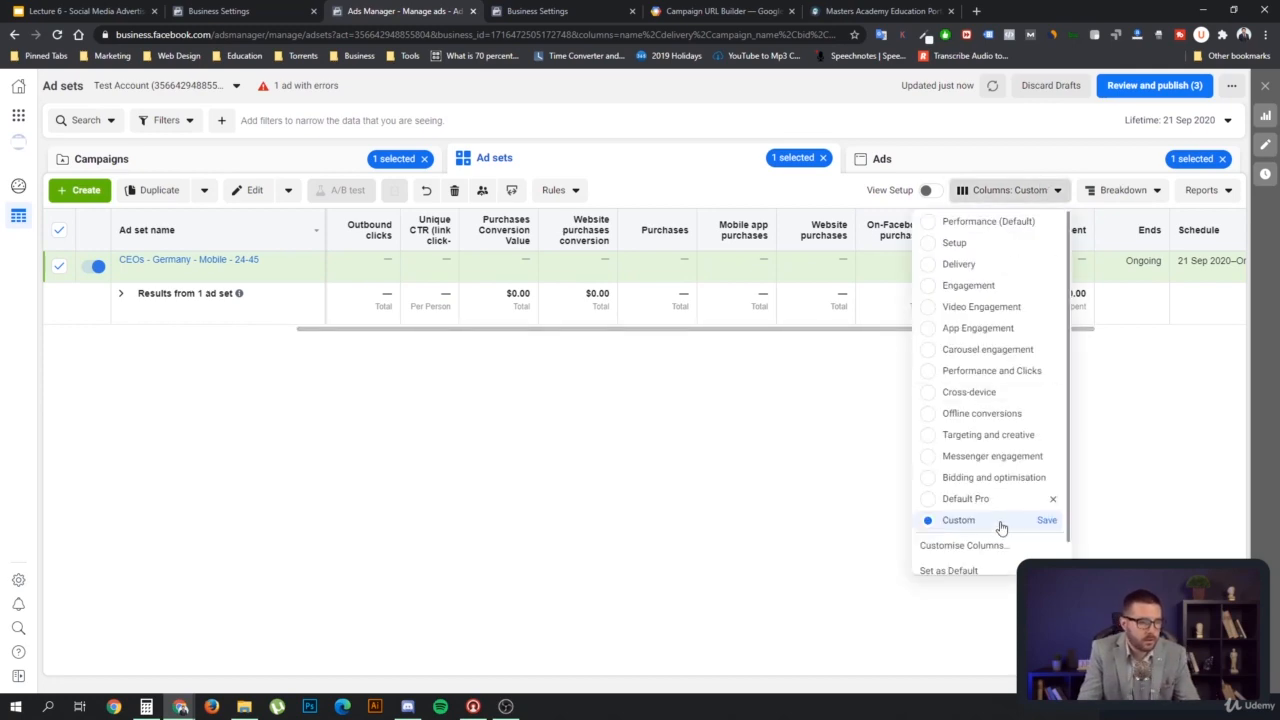
{"action": "left_click", "coordinate": [962, 546]}
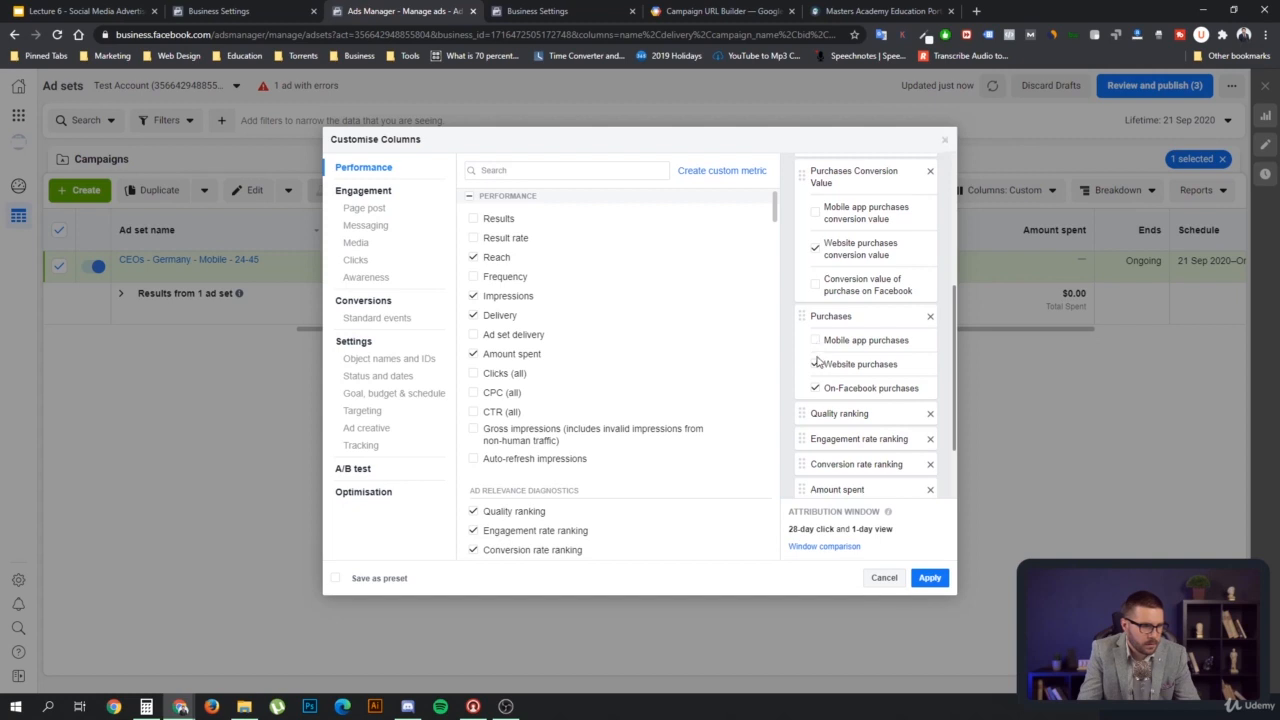
{"action": "left_click", "coordinate": [815, 251]}
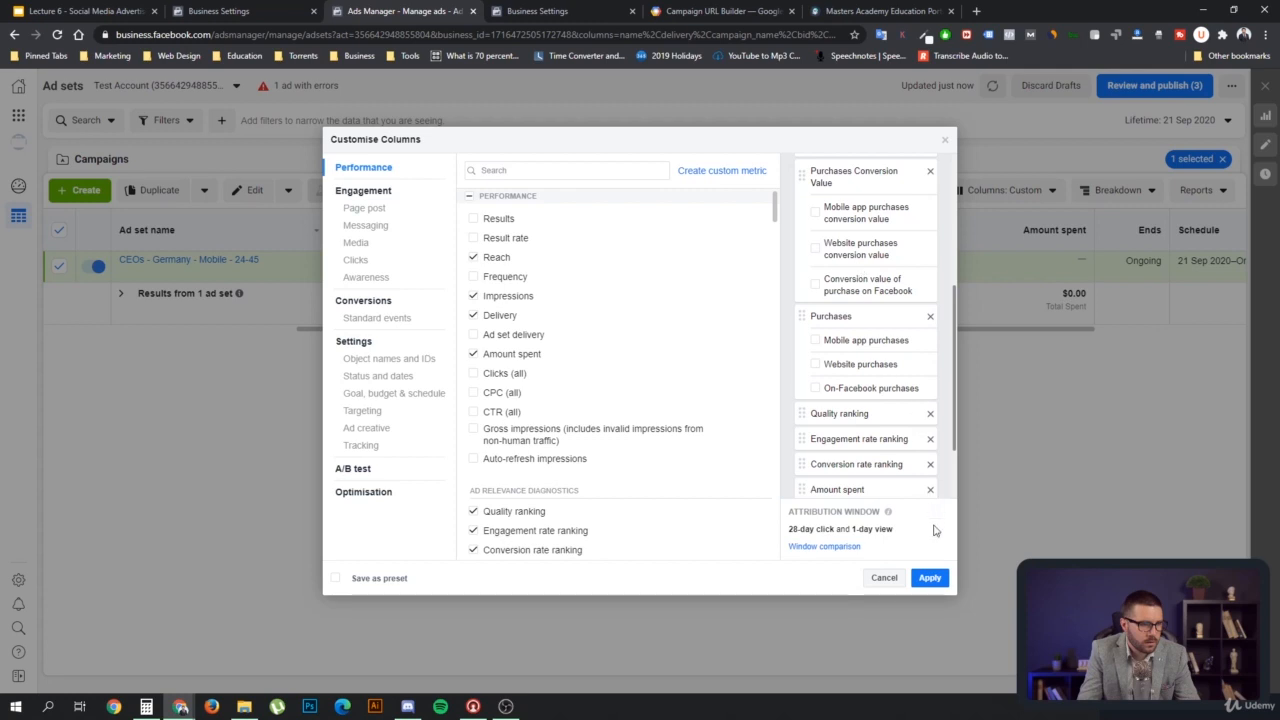
{"action": "left_click", "coordinate": [929, 578]}
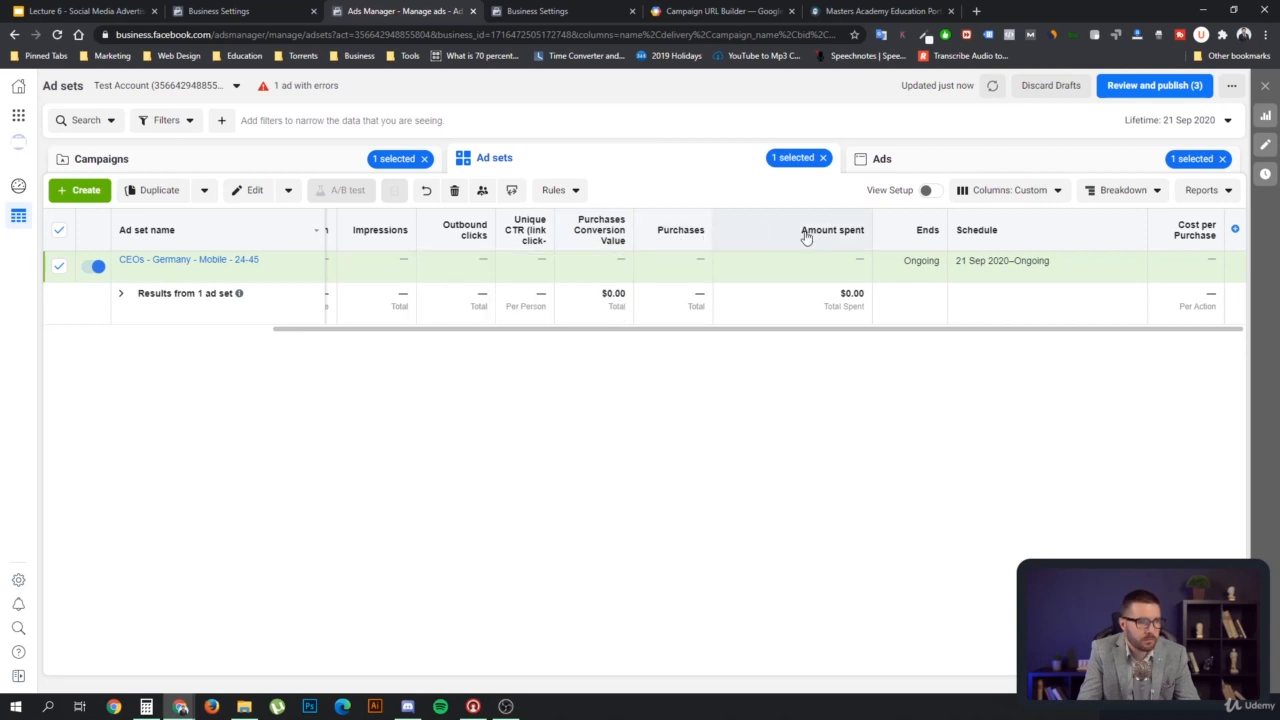
- Reopen the column customisation and check which Purchases metrics are included under the standard events
{"action": "left_click_drag", "start_coordinate": [645, 330], "coordinate": [555, 328]}
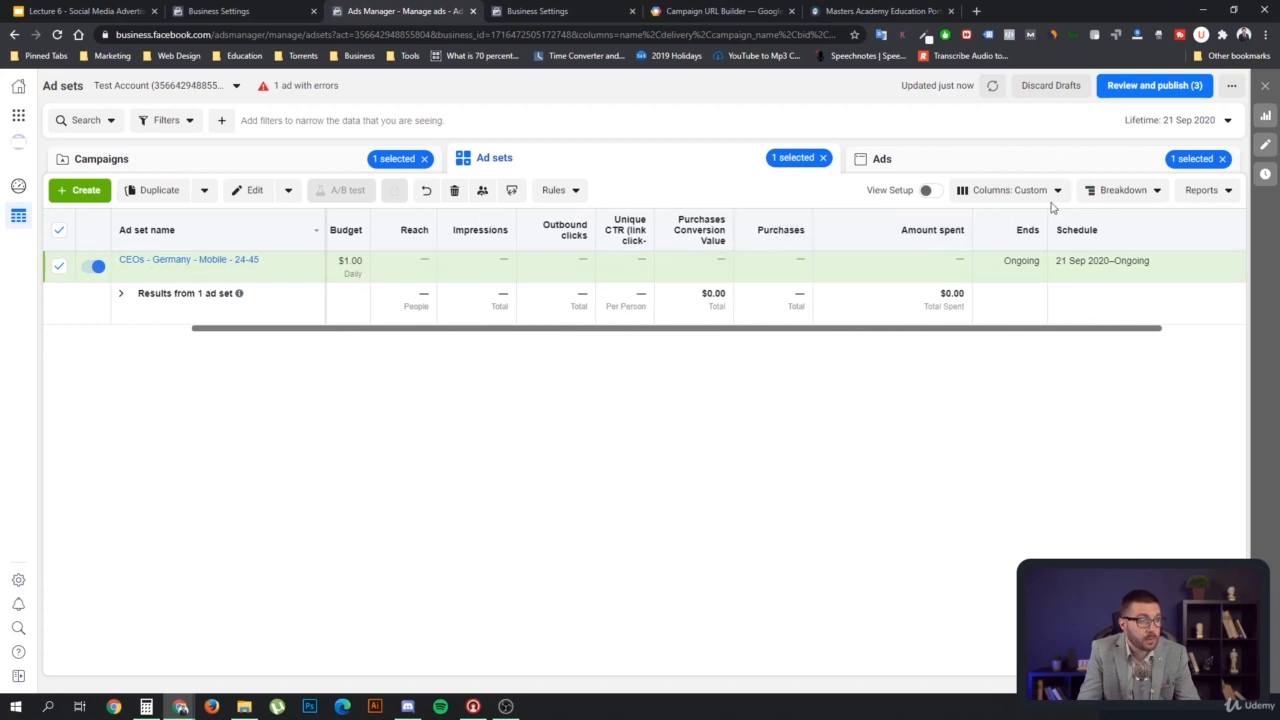
{"action": "left_click", "coordinate": [1007, 190]}
{"action": "scroll", "coordinate": [1000, 530], "scroll_direction": "down", "scroll_amount": 1}
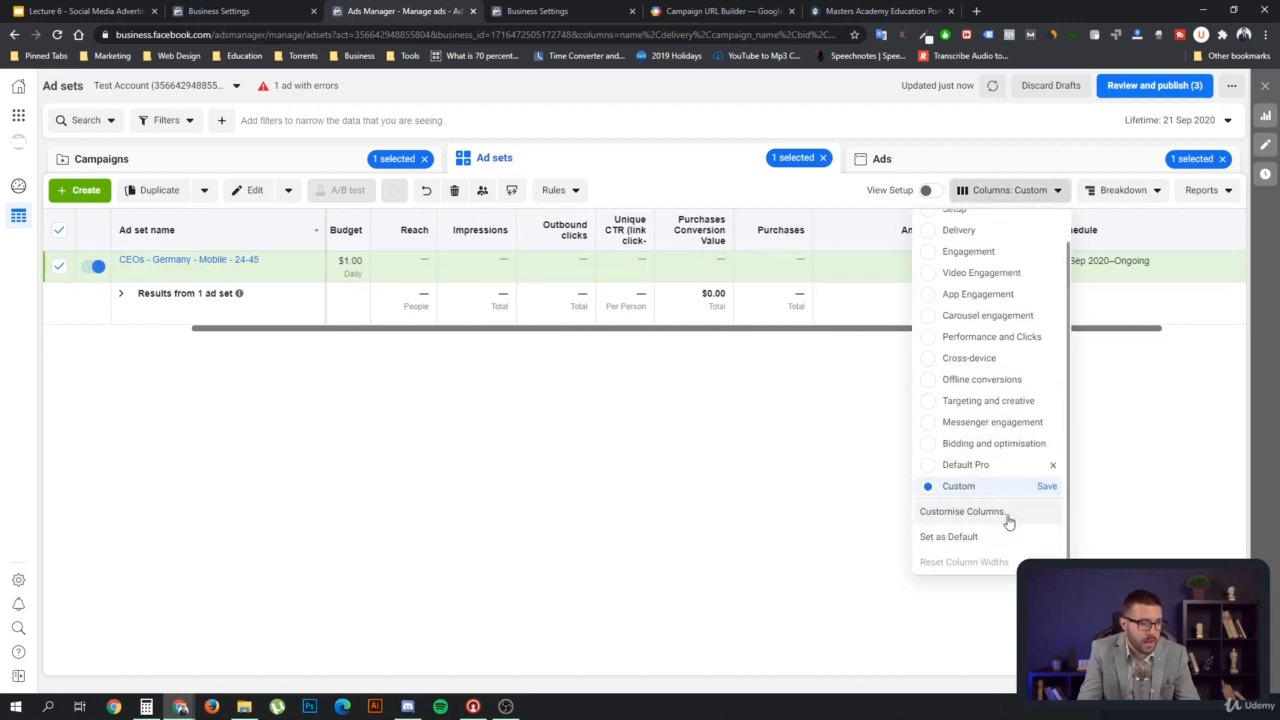
{"action": "left_click", "coordinate": [1006, 518]}
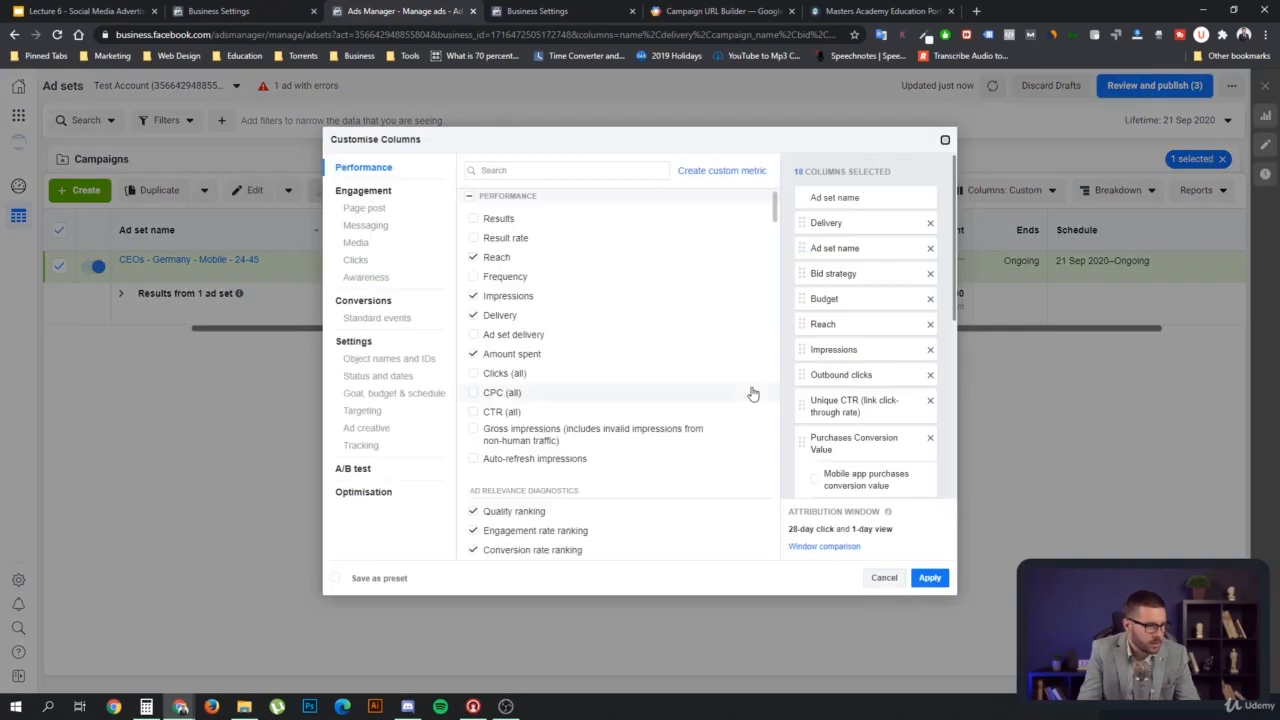
{"action": "left_click", "coordinate": [520, 170]}
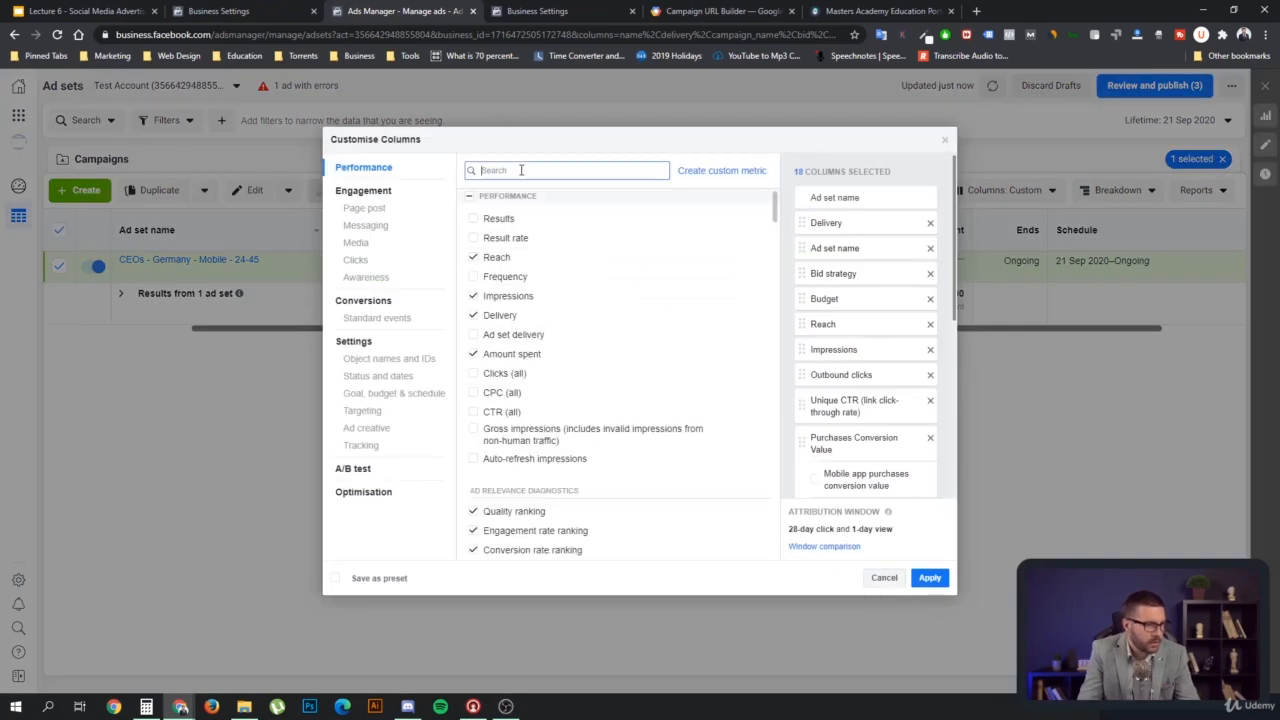
{"action": "left_click", "coordinate": [385, 318]}
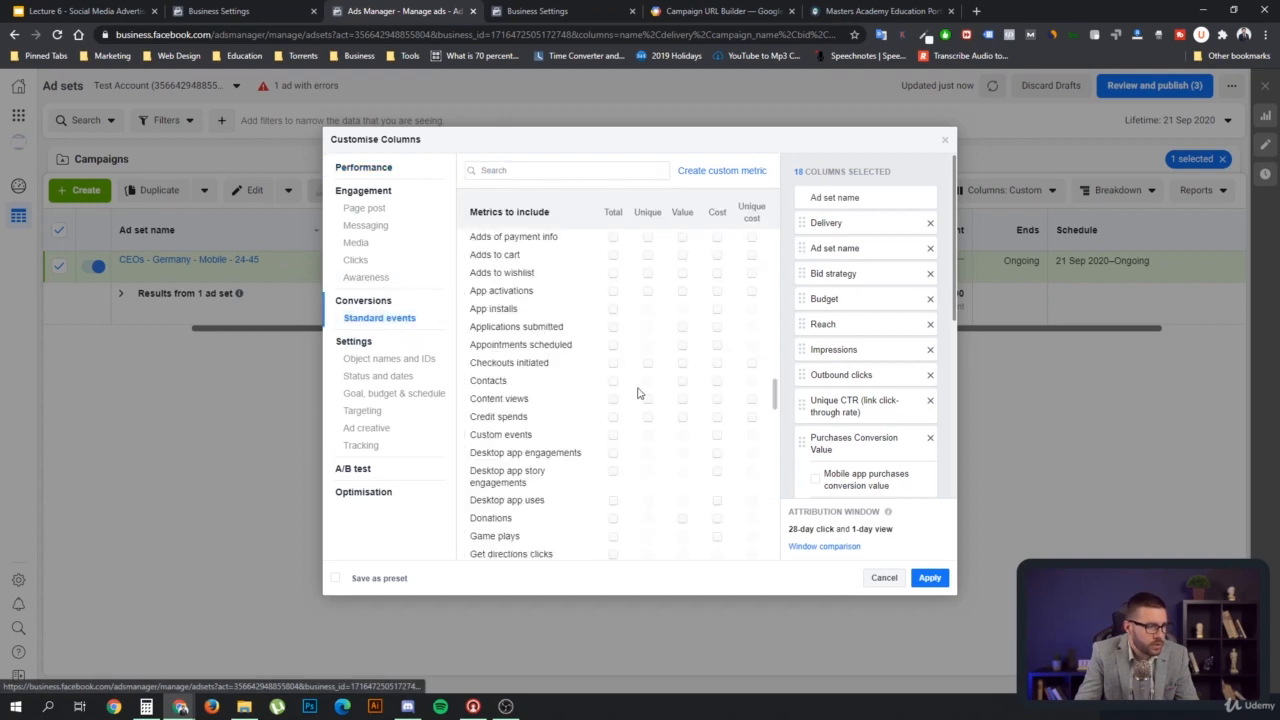
{"action": "scroll", "coordinate": [573, 398], "scroll_direction": "down", "scroll_amount": 3}
{"action": "scroll", "coordinate": [575, 398], "scroll_direction": "down", "scroll_amount": 2}
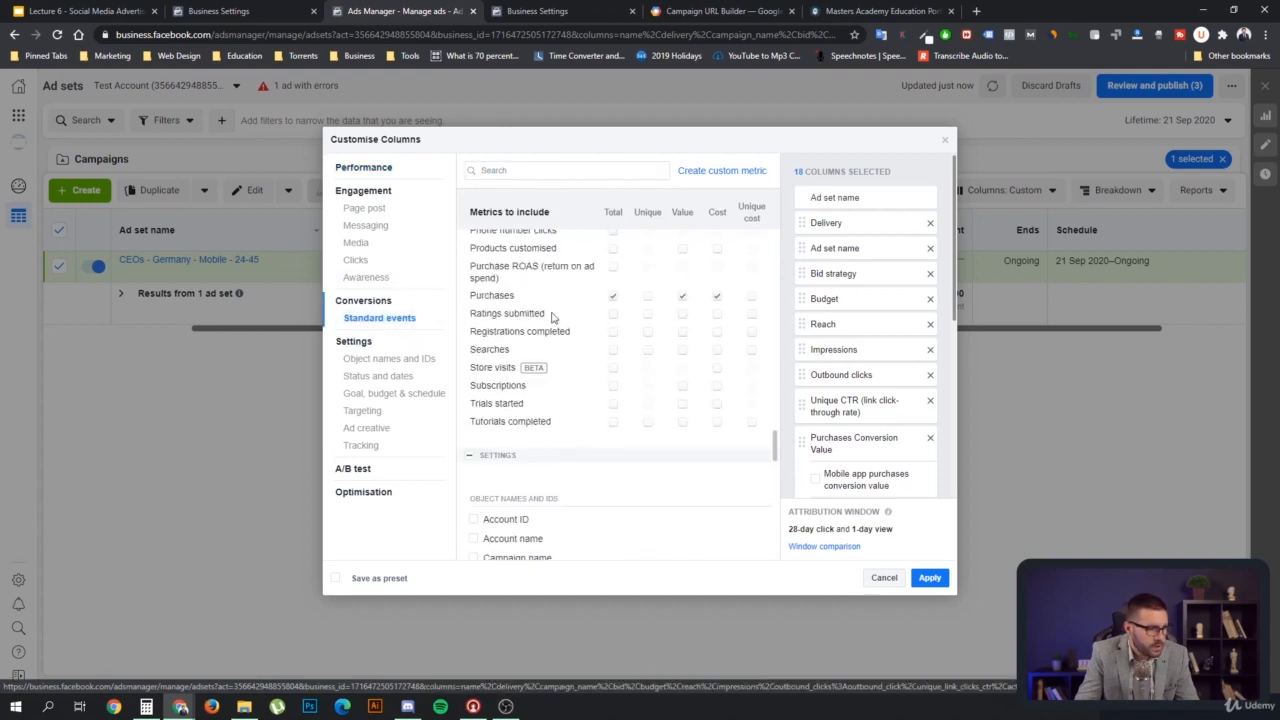
{"action": "left_click", "coordinate": [717, 297]}
- Place Cost per Purchase right after Purchases, followed by Amount spent, and apply the column order to the ad sets table
{"action": "scroll", "coordinate": [890, 310], "scroll_direction": "down", "scroll_amount": 5}
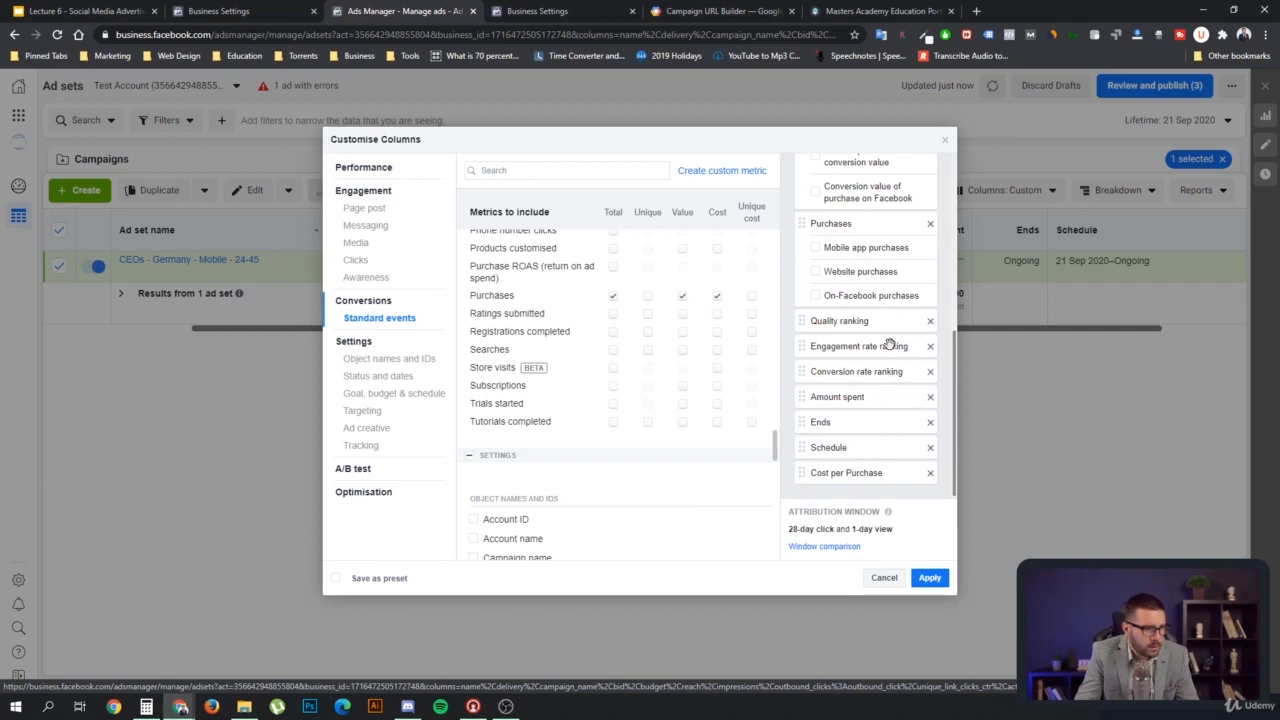
{"action": "scroll", "coordinate": [890, 344], "scroll_direction": "up", "scroll_amount": 3}
{"action": "scroll", "coordinate": [898, 353], "scroll_direction": "up", "scroll_amount": 1}
{"action": "scroll", "coordinate": [897, 356], "scroll_direction": "down", "scroll_amount": 3}
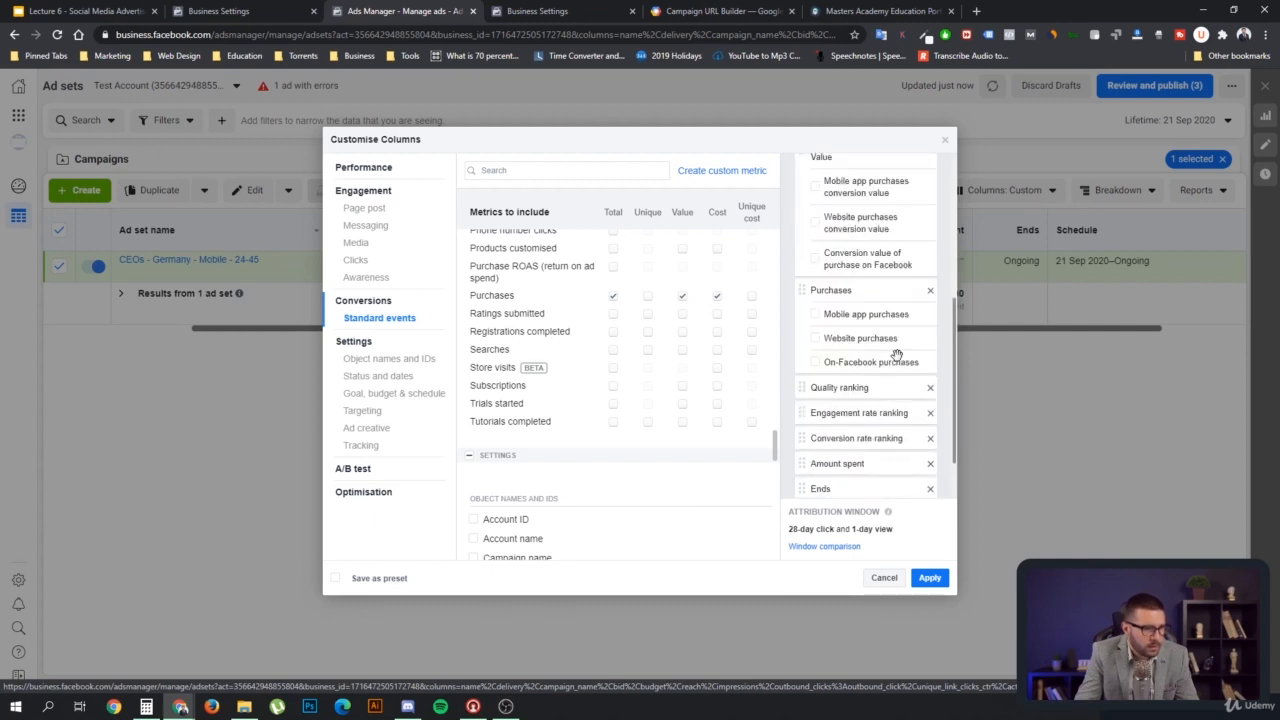
{"action": "scroll", "coordinate": [897, 372], "scroll_direction": "down", "scroll_amount": 2}
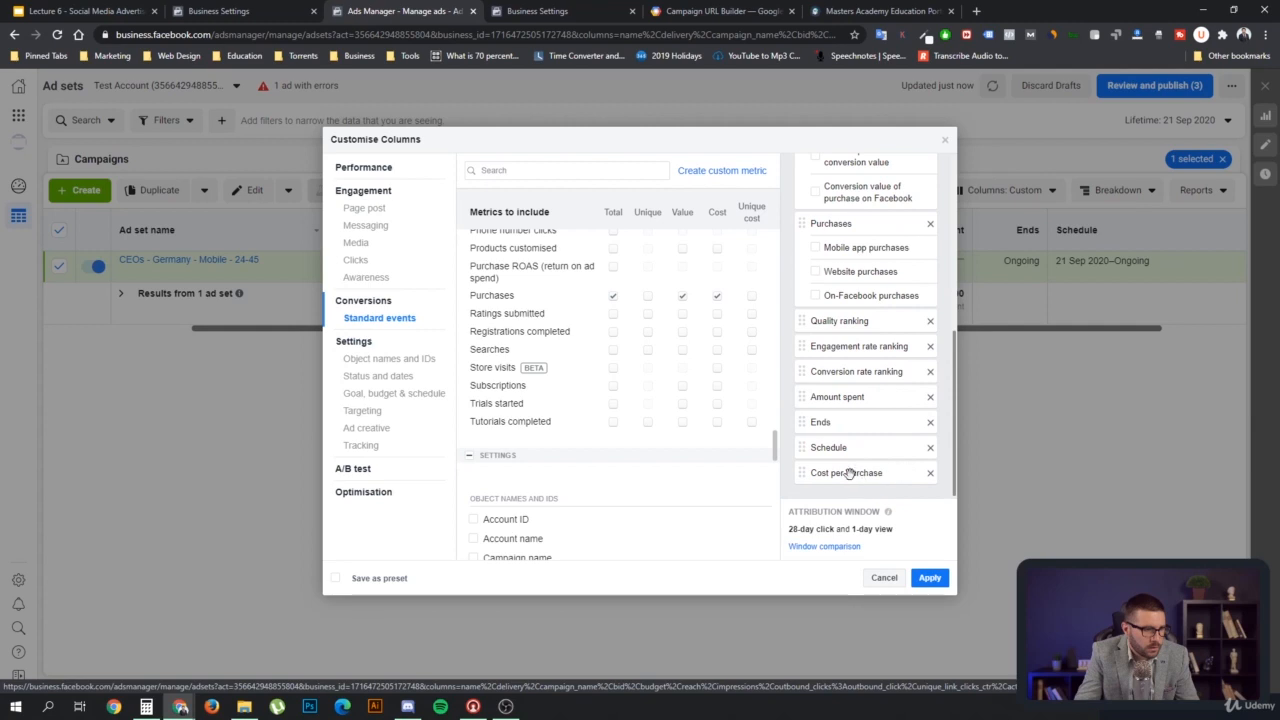
{"action": "left_click_drag", "start_coordinate": [848, 473], "coordinate": [848, 321]}
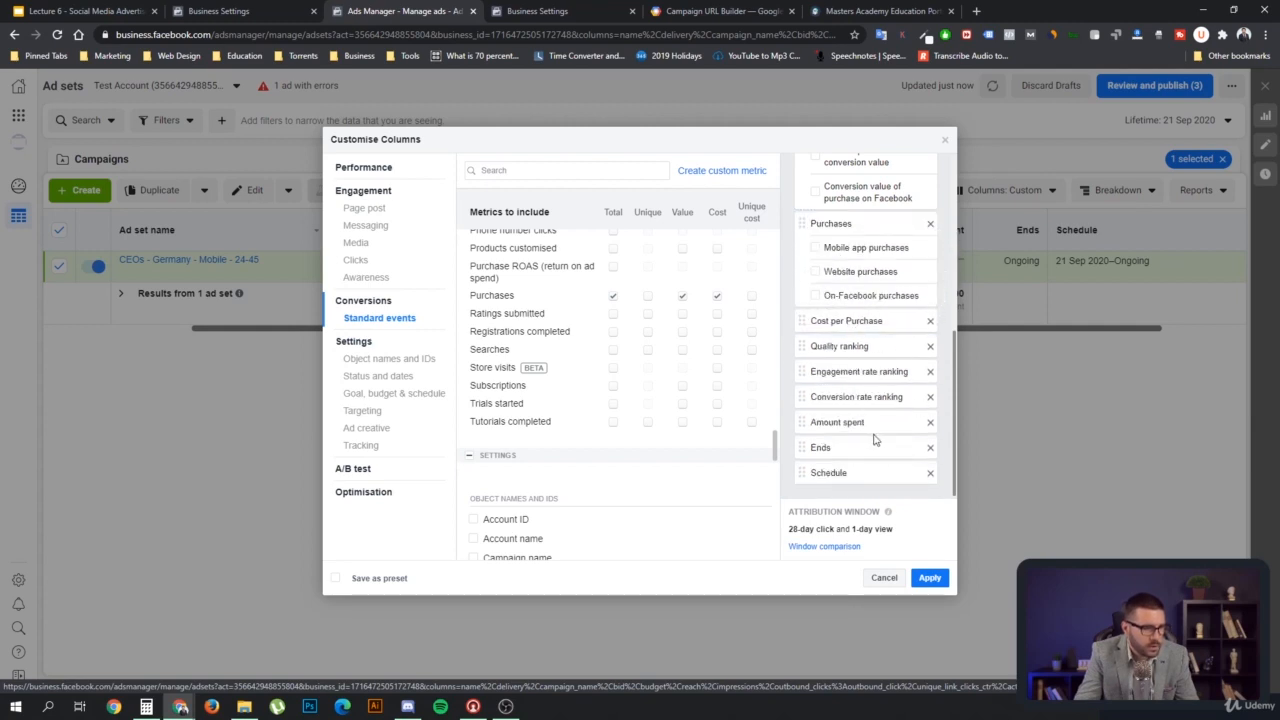
{"action": "left_click_drag", "start_coordinate": [858, 433], "coordinate": [861, 350]}
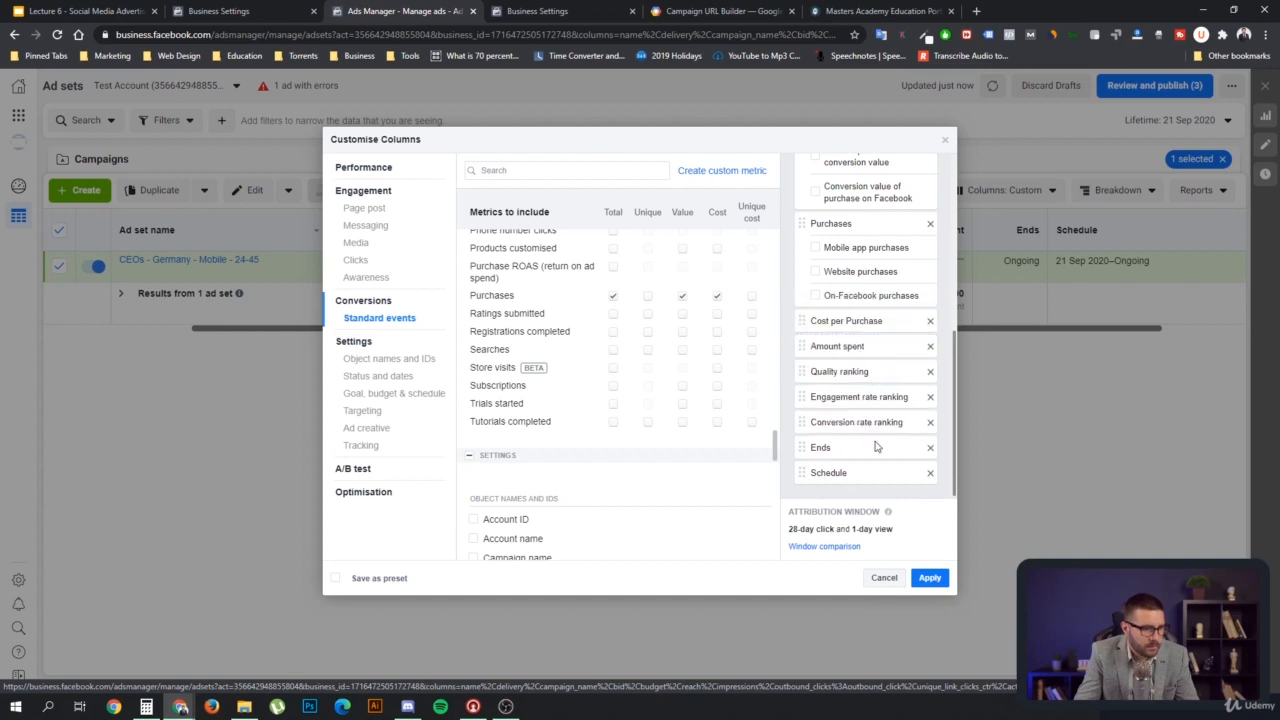
{"action": "left_click", "coordinate": [930, 579]}
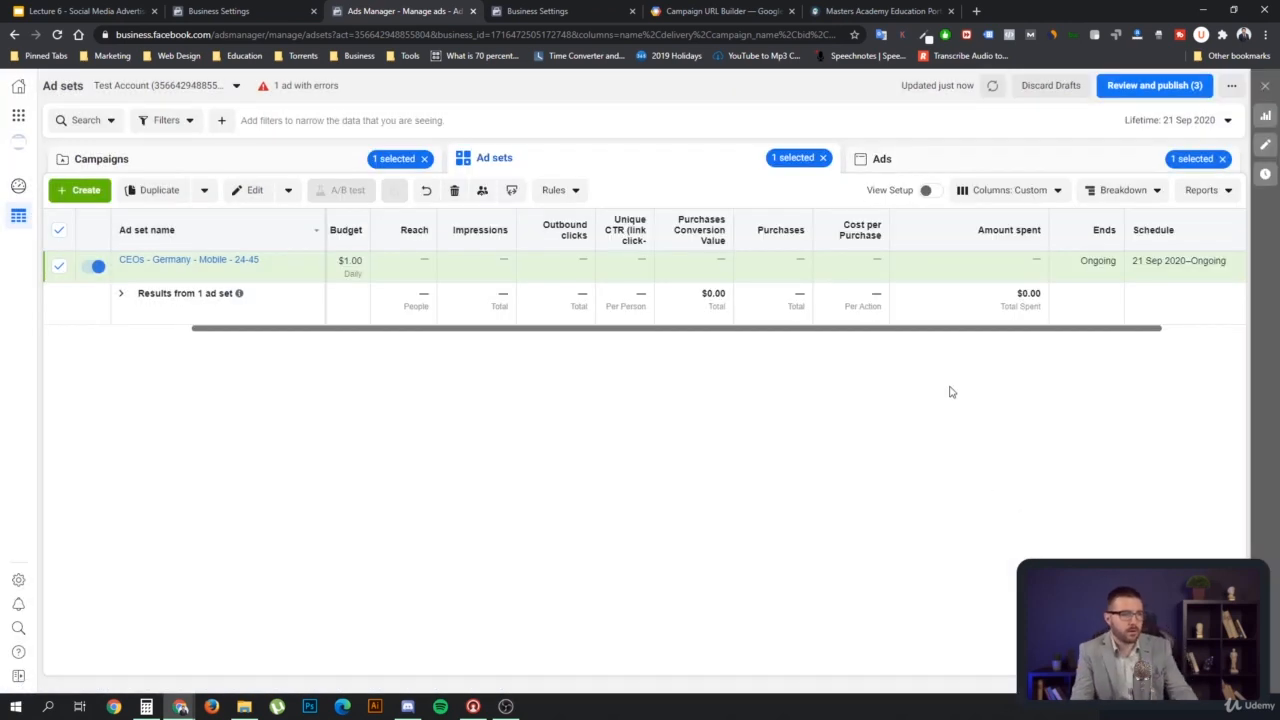